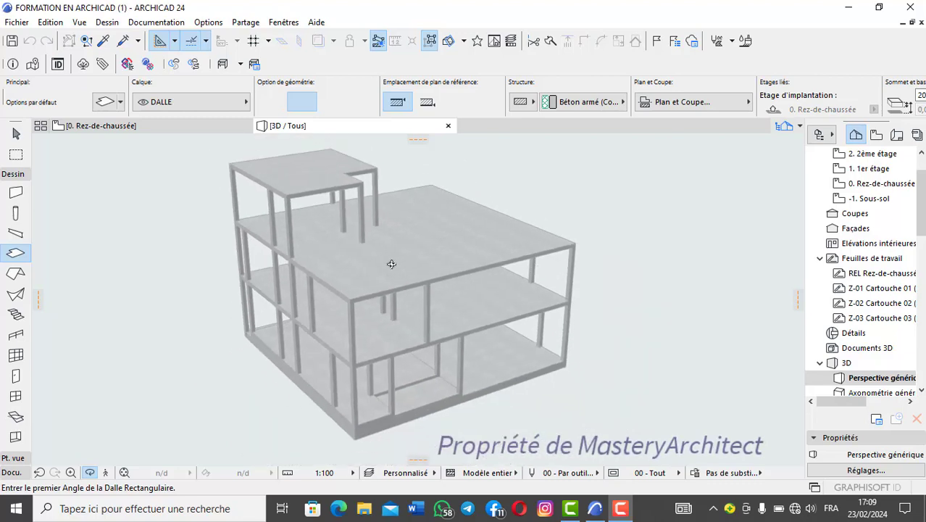
- Examine the building's columns, beams and floor slabs from several angles in the 3D view
shift+middle_drag(378, 324, 344, 352)
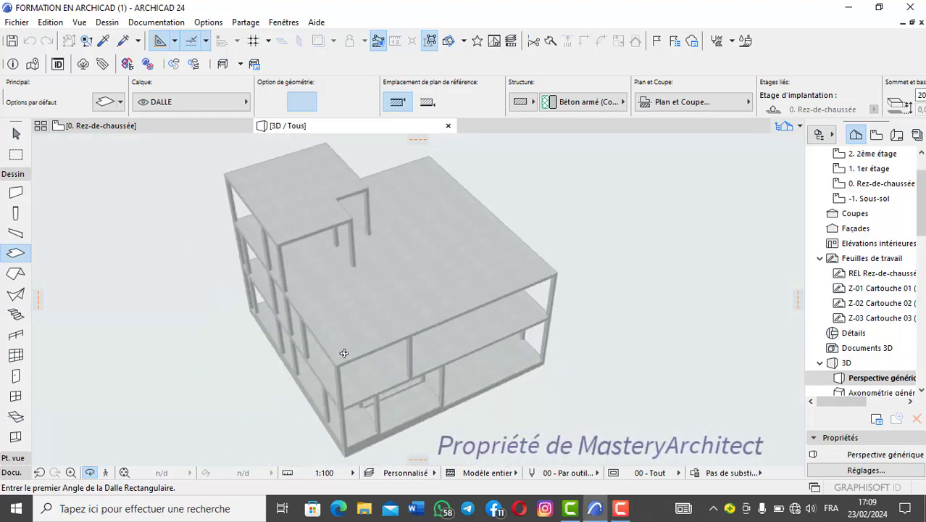
shift+middle_drag(427, 325, 387, 329)
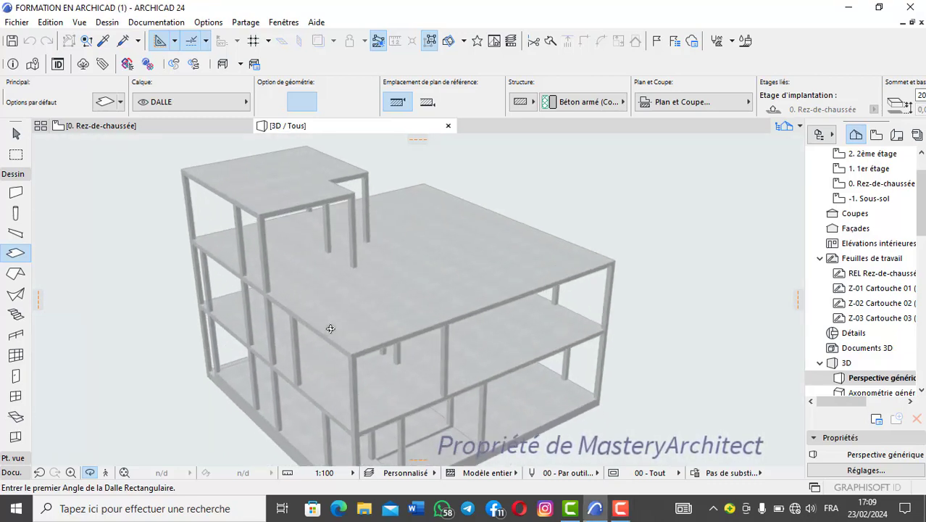
shift+middle_drag(331, 335, 287, 282)
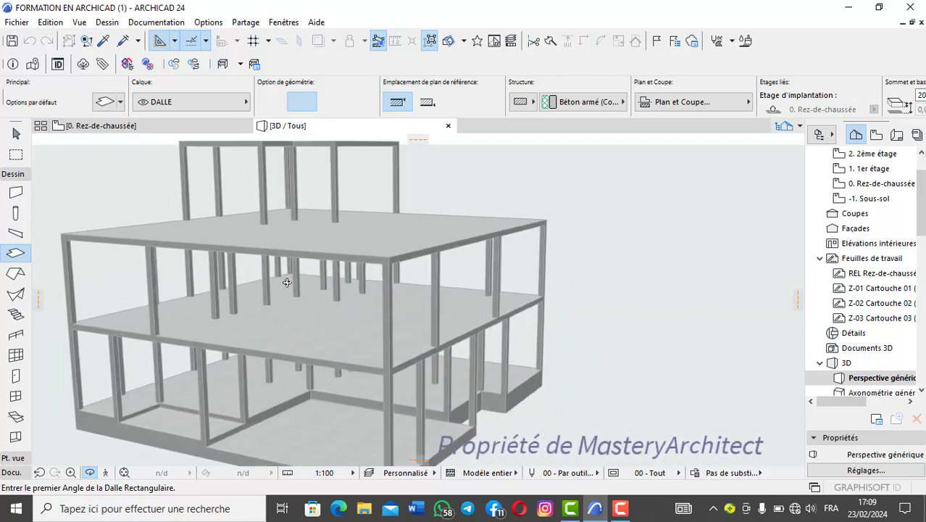
drag(287, 283, 399, 284)
click(92, 474)
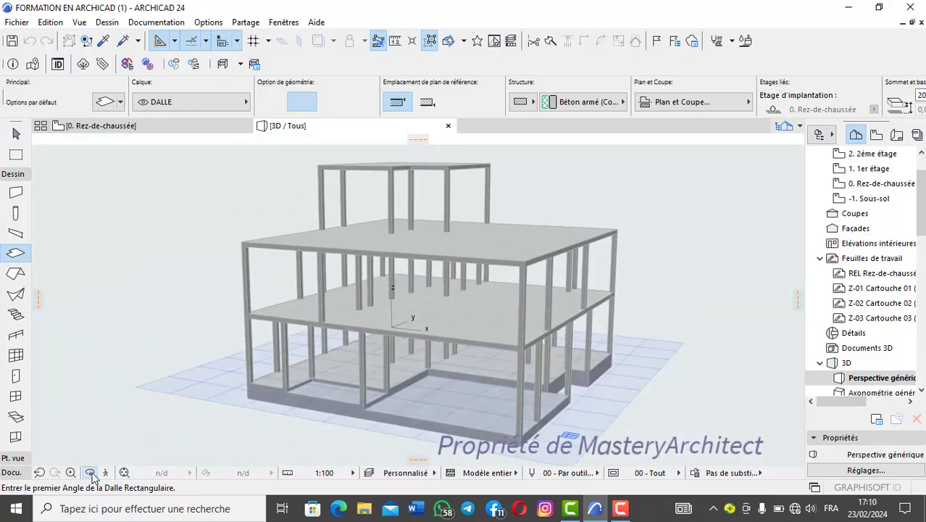
- Open the Stair tool's default settings from the Rez-de-chaussée floor plan
click(171, 128)
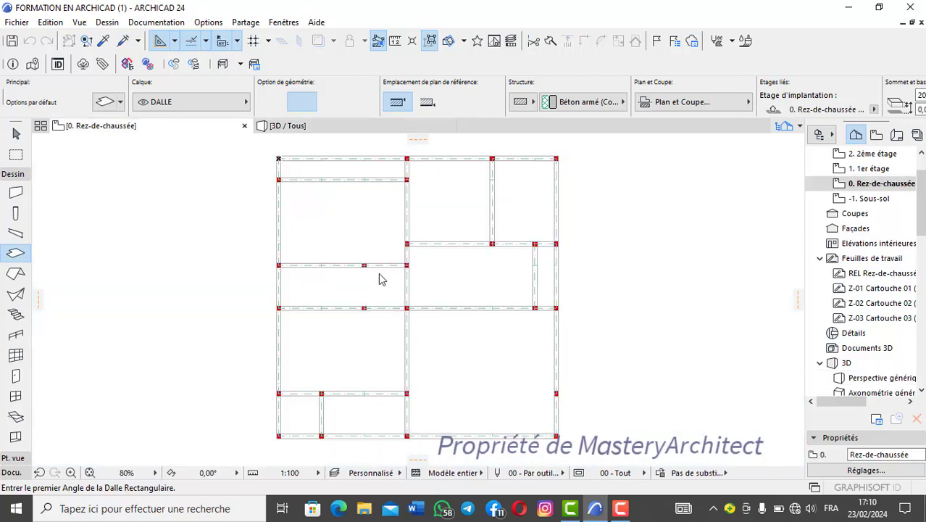
scroll(337, 279, down, 2)
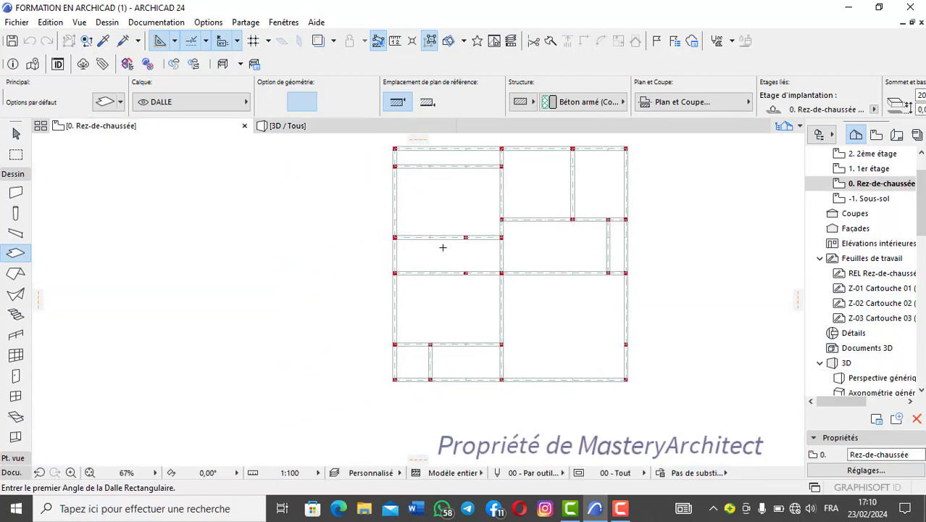
scroll(443, 248, up, 5)
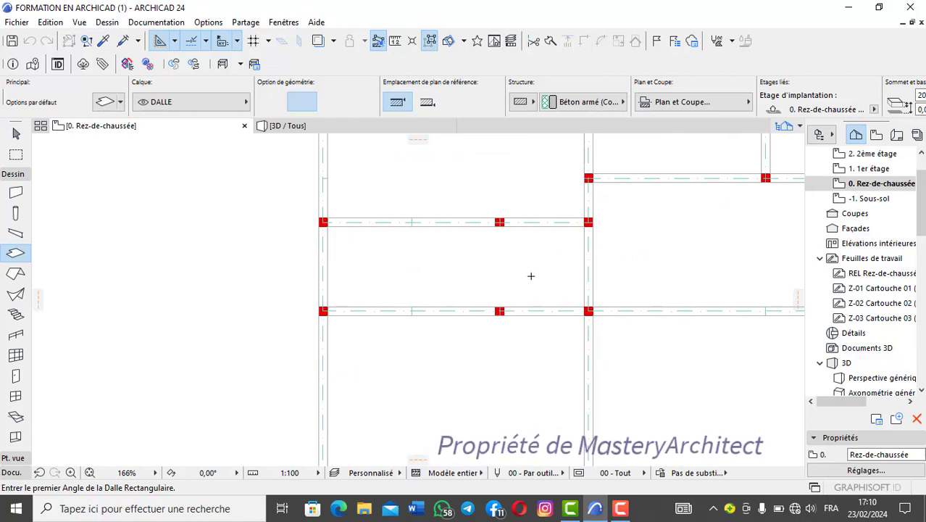
scroll(479, 240, down, 3)
scroll(454, 252, up, 3)
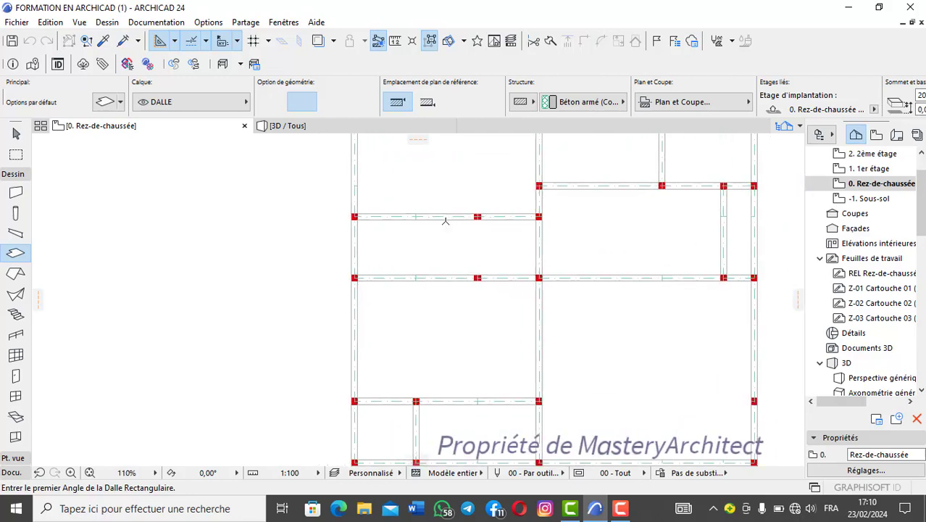
scroll(444, 238, down, 3)
scroll(395, 236, up, 2)
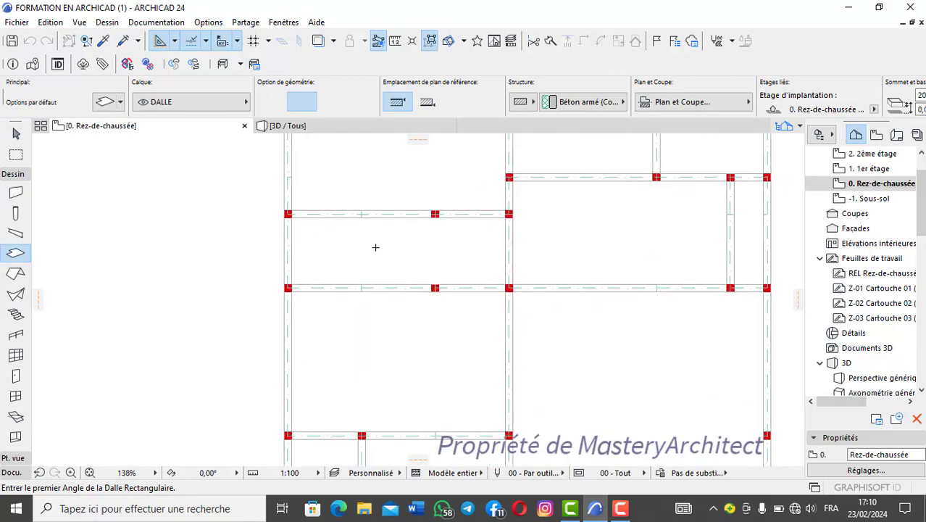
click(16, 315)
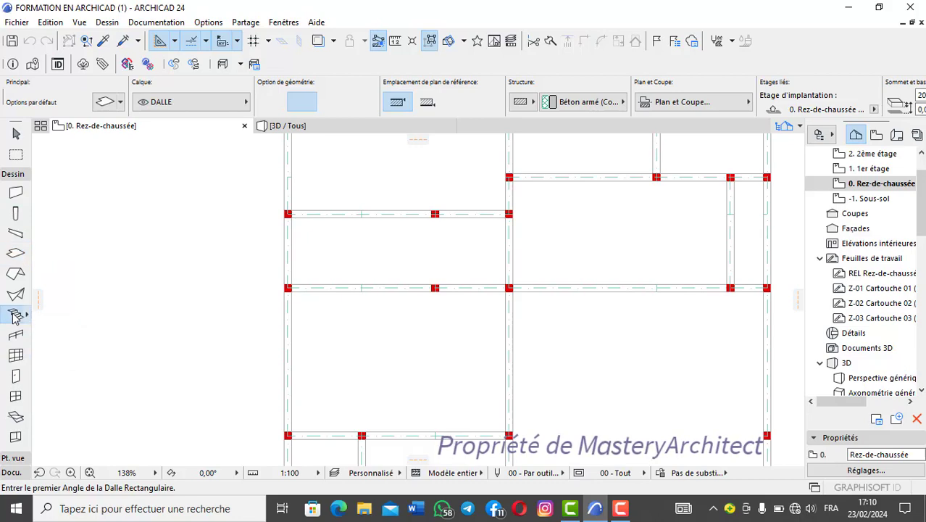
click(104, 104)
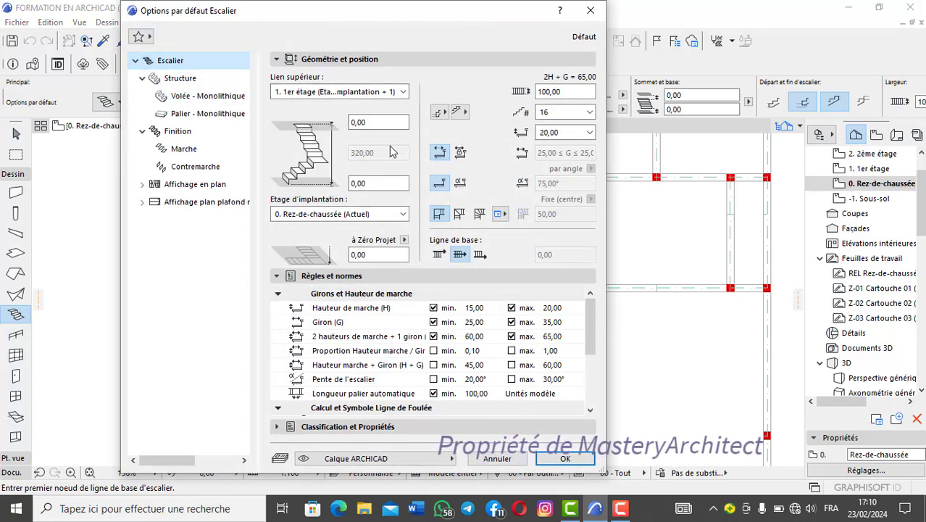
- Set the default stair geometry to an unlinked top (Non lié), a width of 80 and 20 risers
click(402, 92)
click(283, 152)
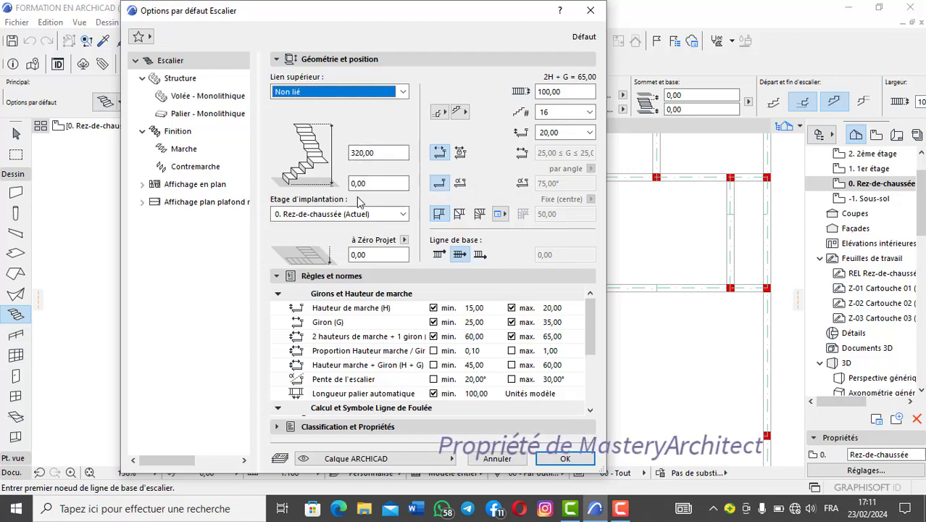
click(564, 92)
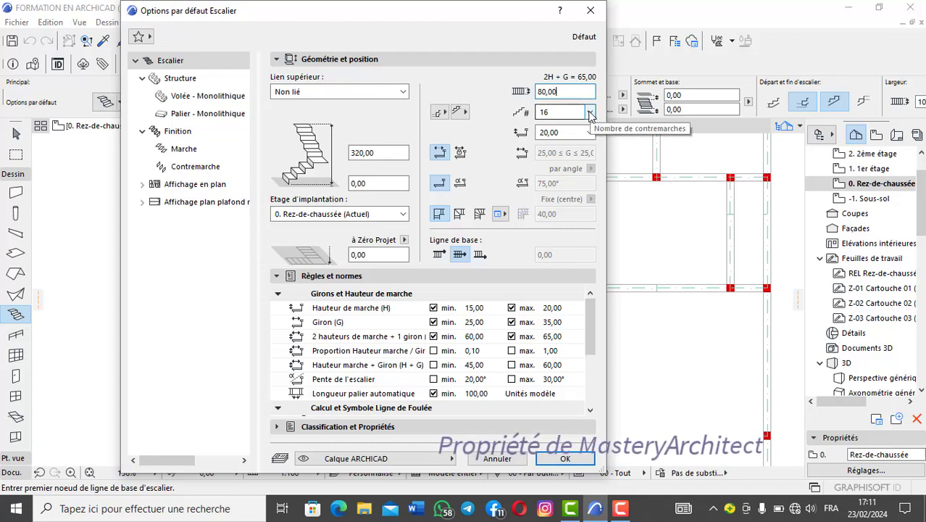
click(591, 113)
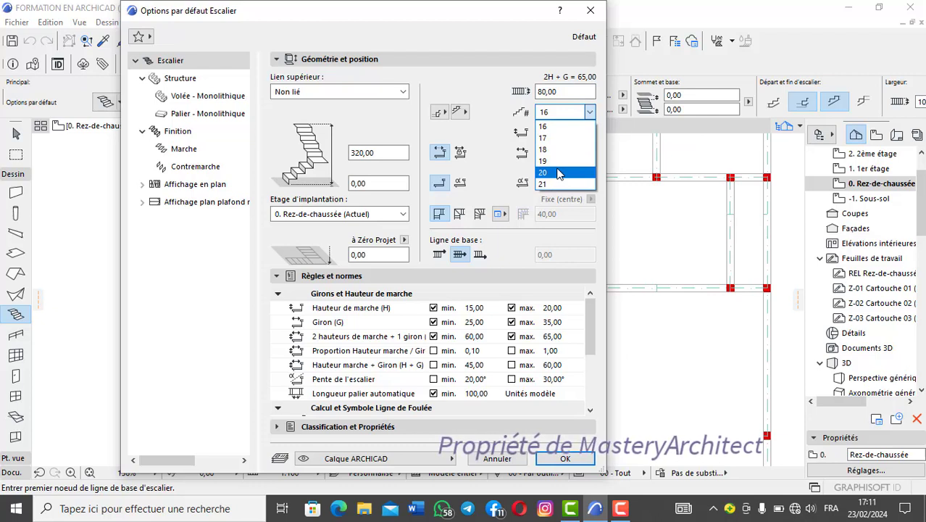
click(559, 173)
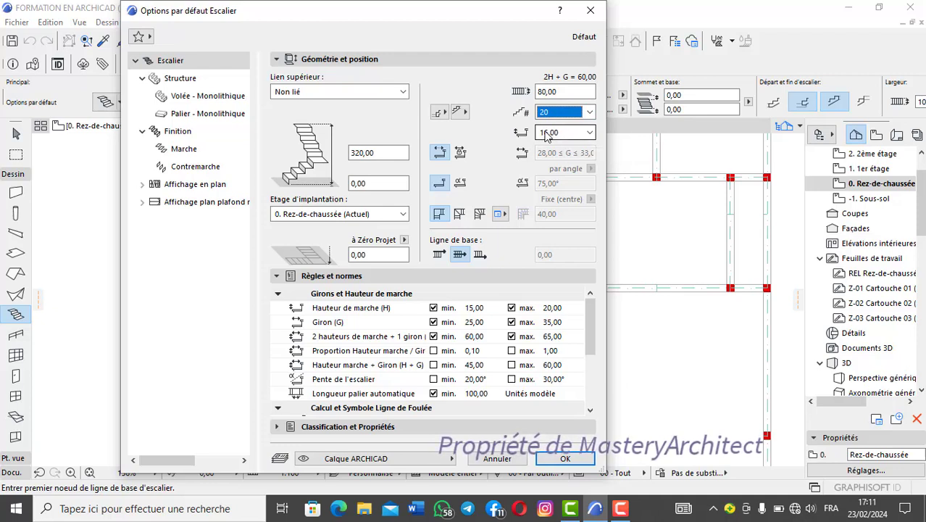
- Try 21 risers for the default stair and restore the count of 20
click(588, 113)
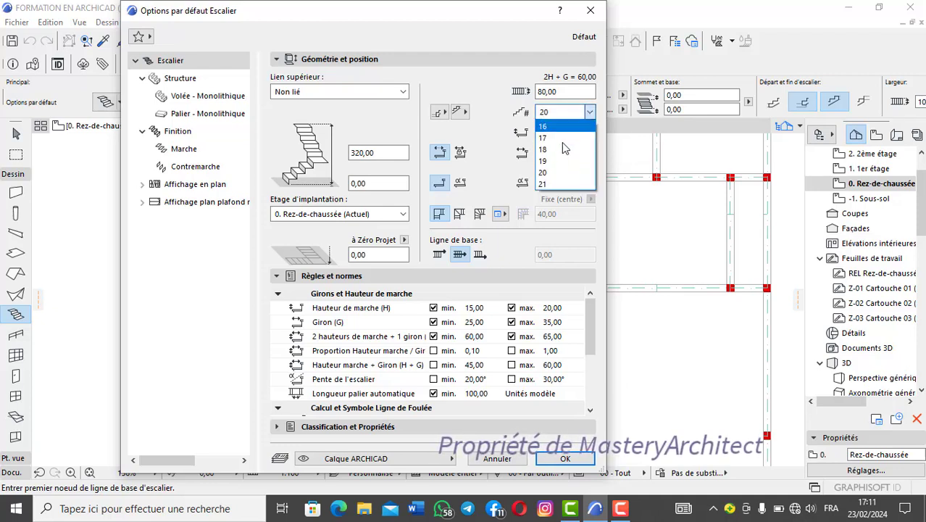
click(557, 185)
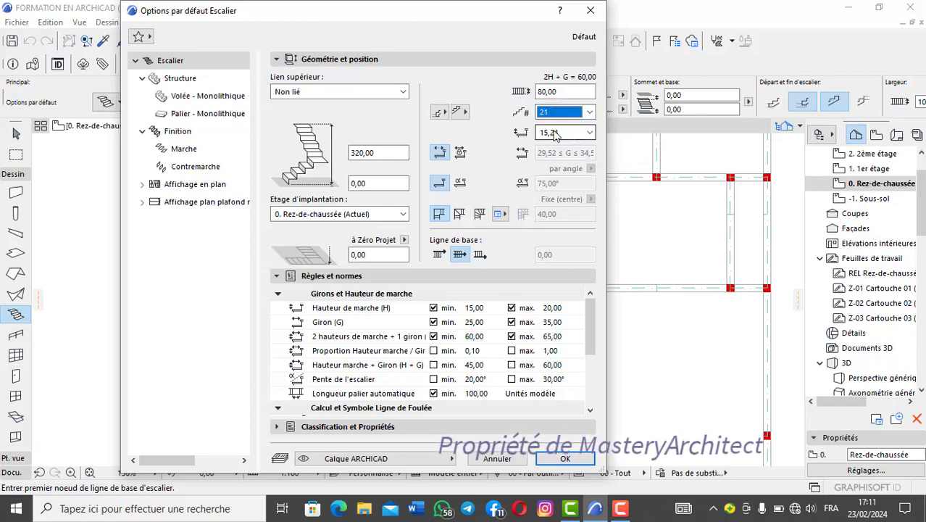
click(590, 114)
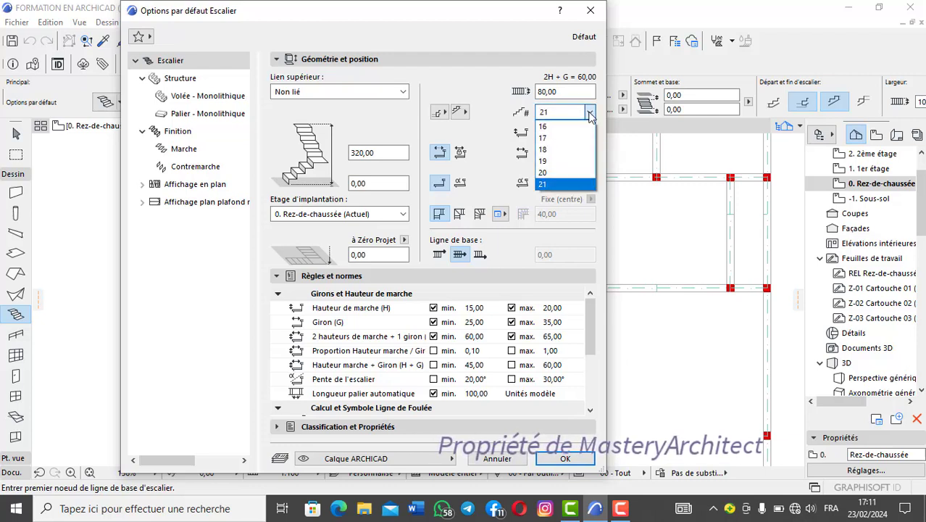
click(590, 114)
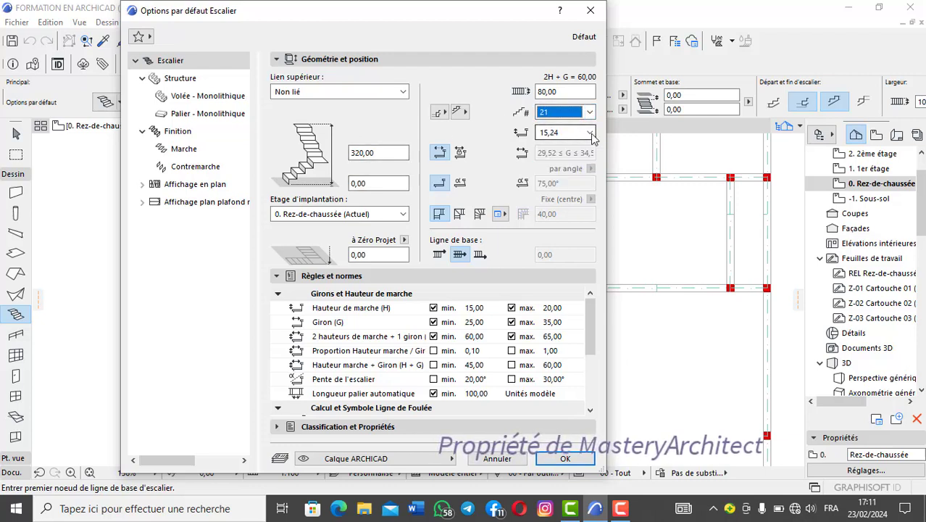
click(589, 114)
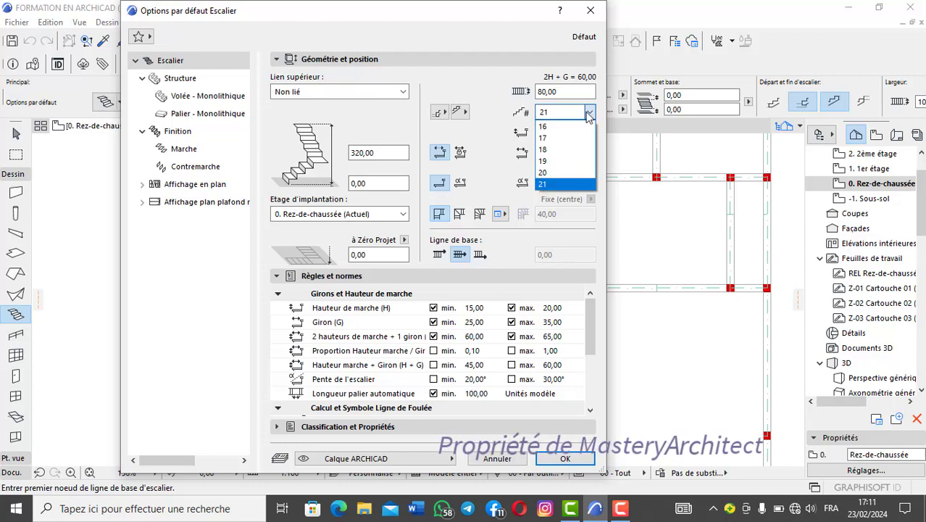
click(558, 172)
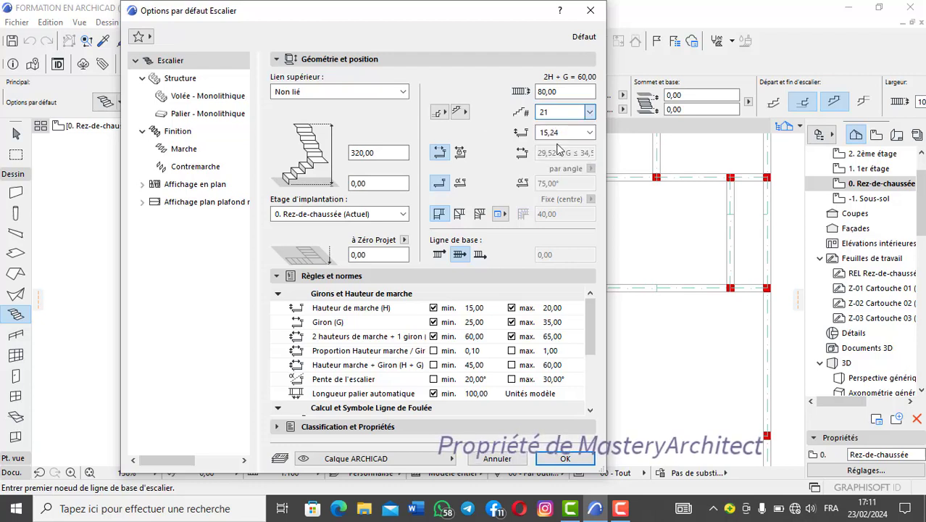
- Try angled risers for the default stair, restore straight risers and check the additional turning options
click(442, 148)
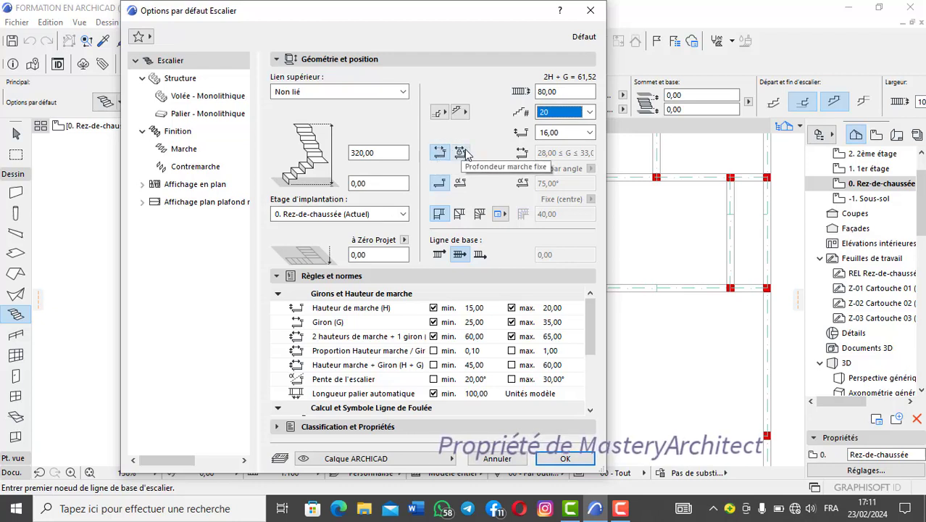
click(440, 183)
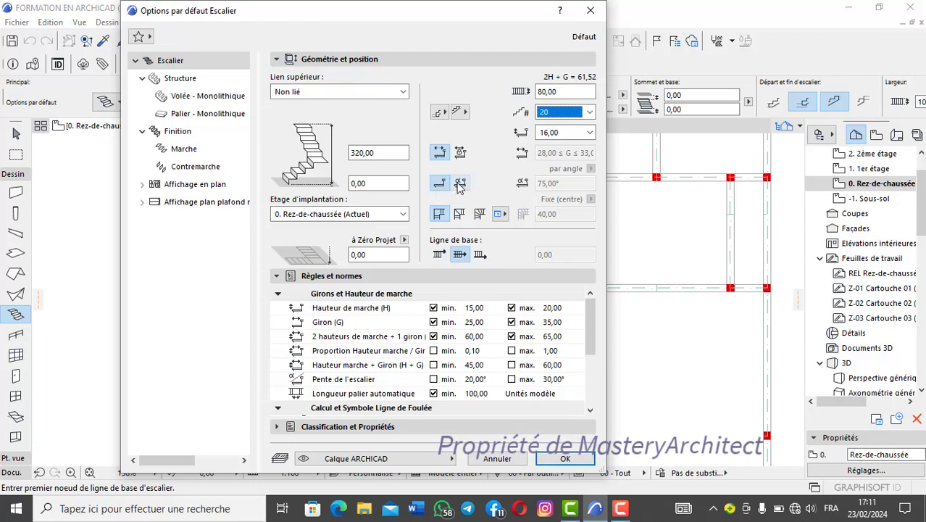
click(460, 184)
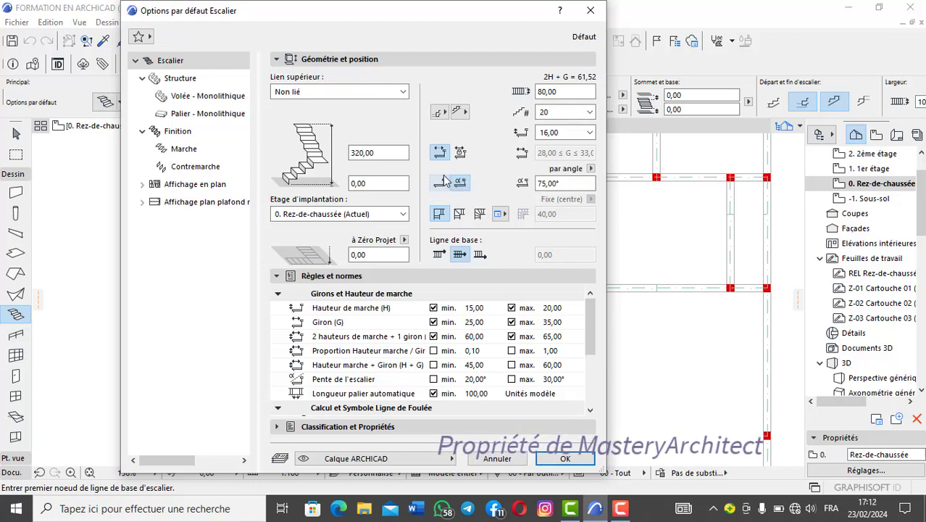
click(442, 183)
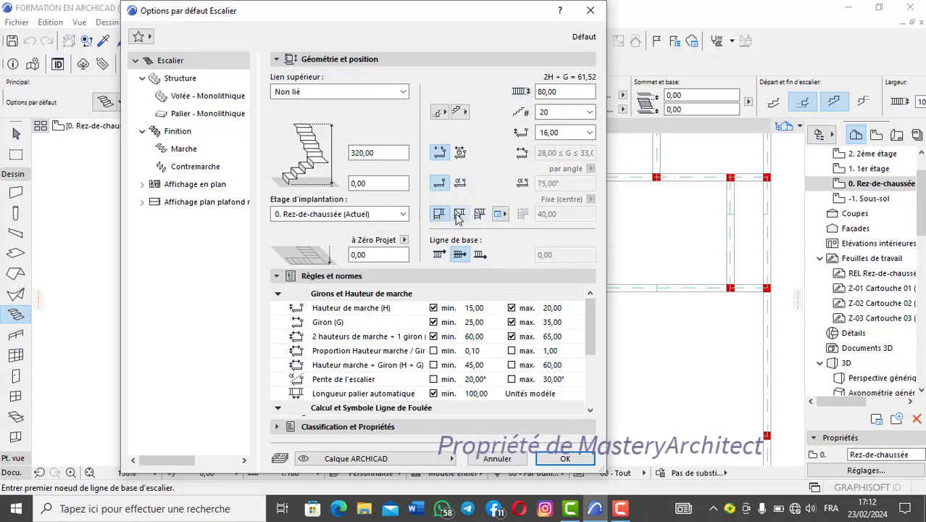
click(505, 214)
click(507, 216)
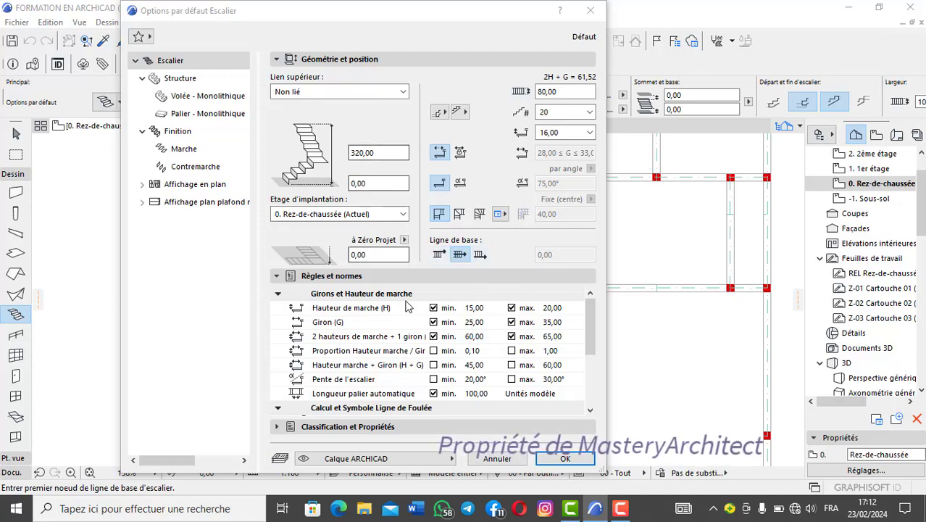
- Review the stair's rules and standards and expand its Structure settings
scroll(390, 337, down, 4)
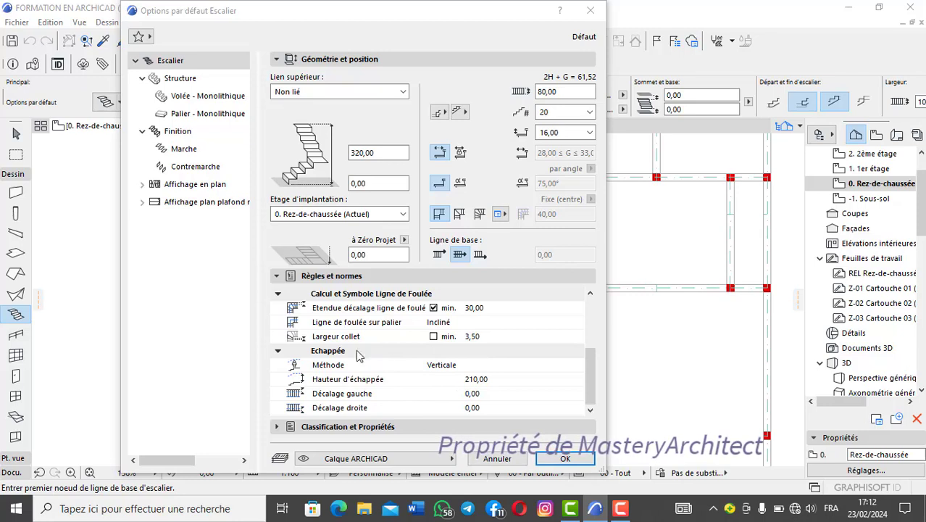
click(181, 77)
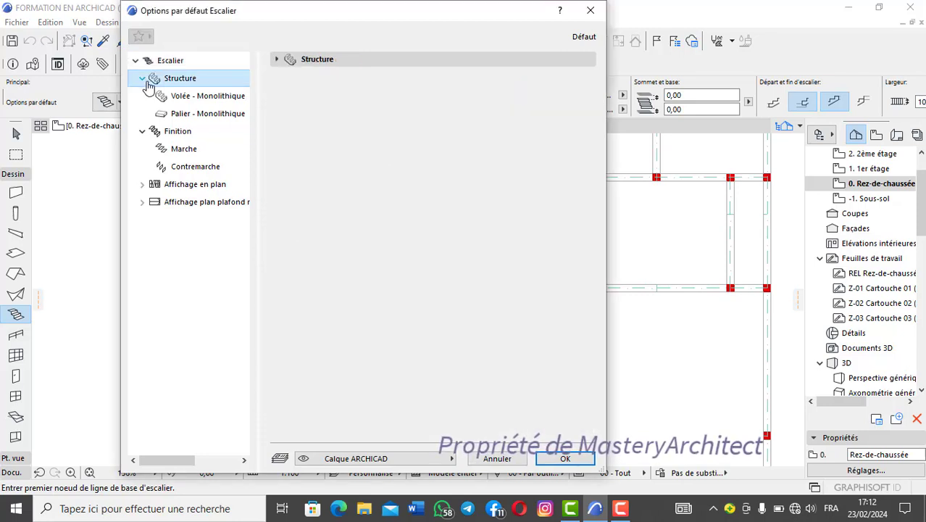
click(319, 60)
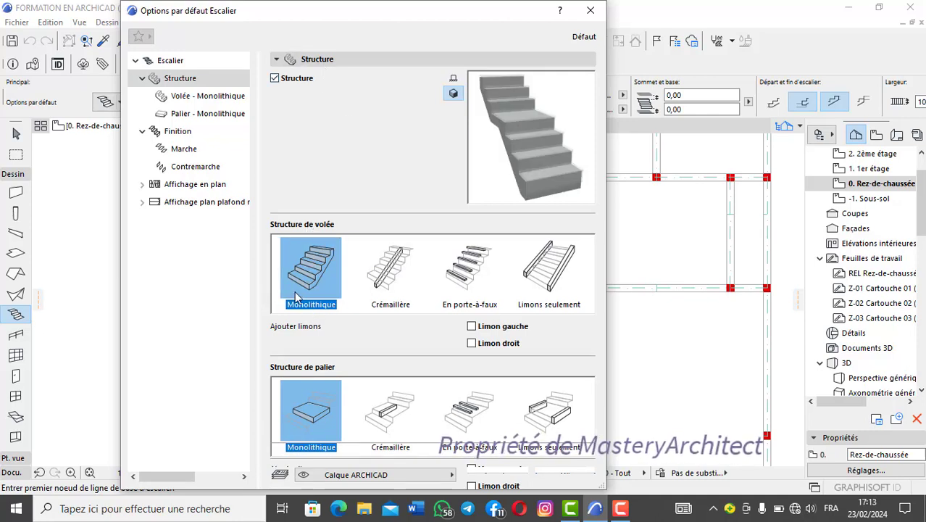
- Try the Crémaillère, En porte-à-faux and Limons seulement flight structures and restore Monolithique
click(385, 274)
click(464, 277)
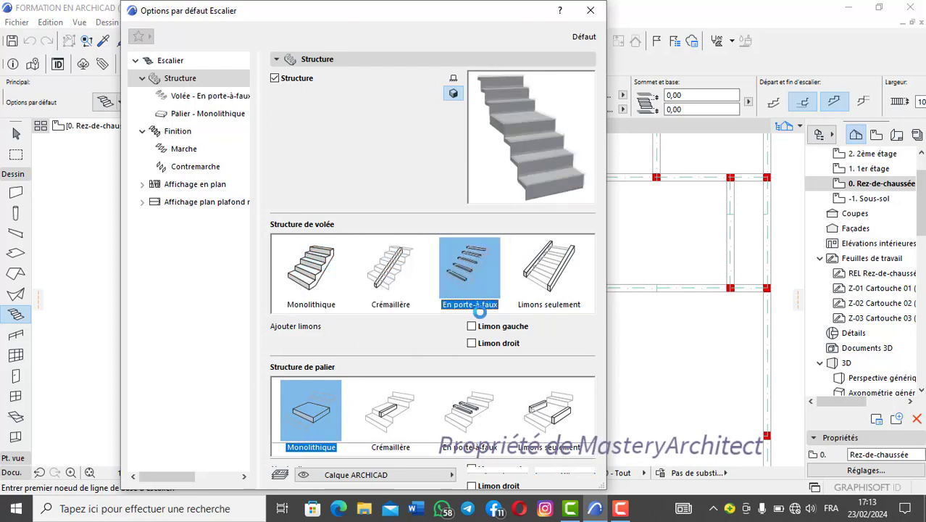
click(545, 279)
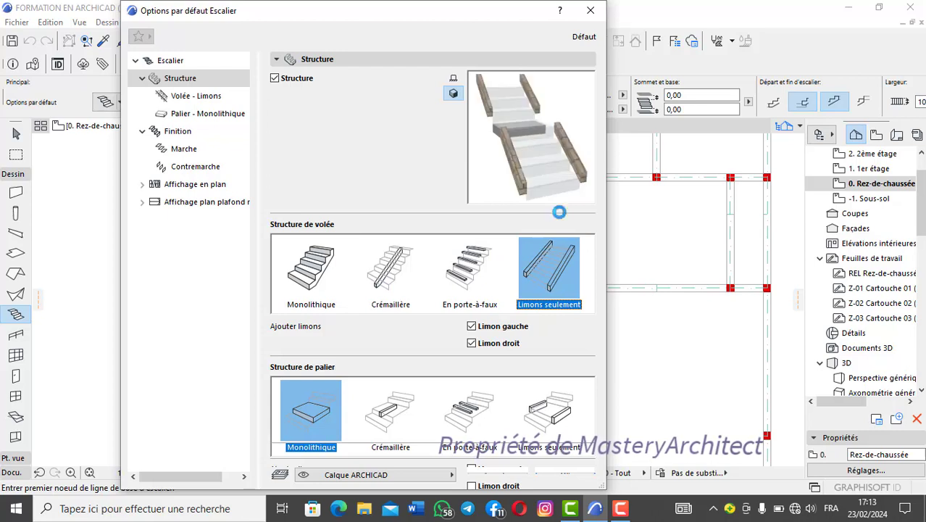
click(308, 279)
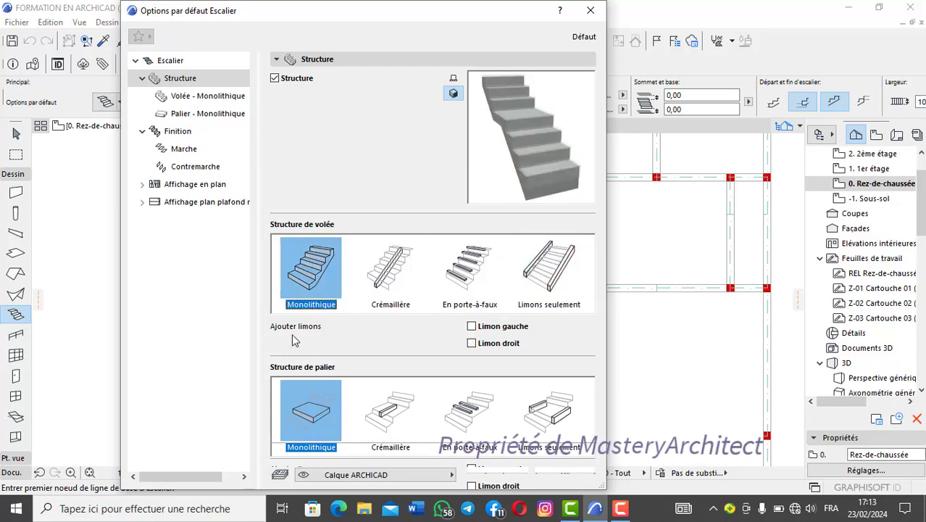
- Try adding left and right stringers to the monolithic flight and remove them
click(472, 327)
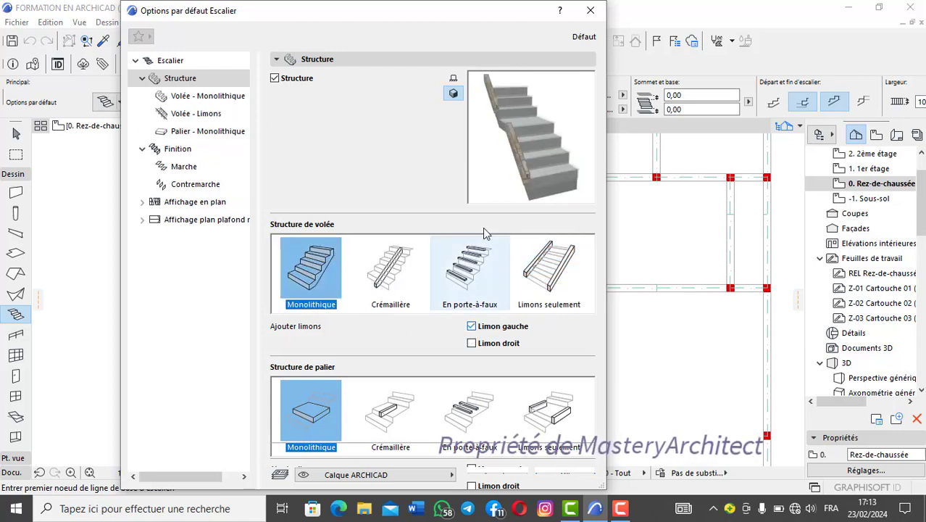
click(471, 344)
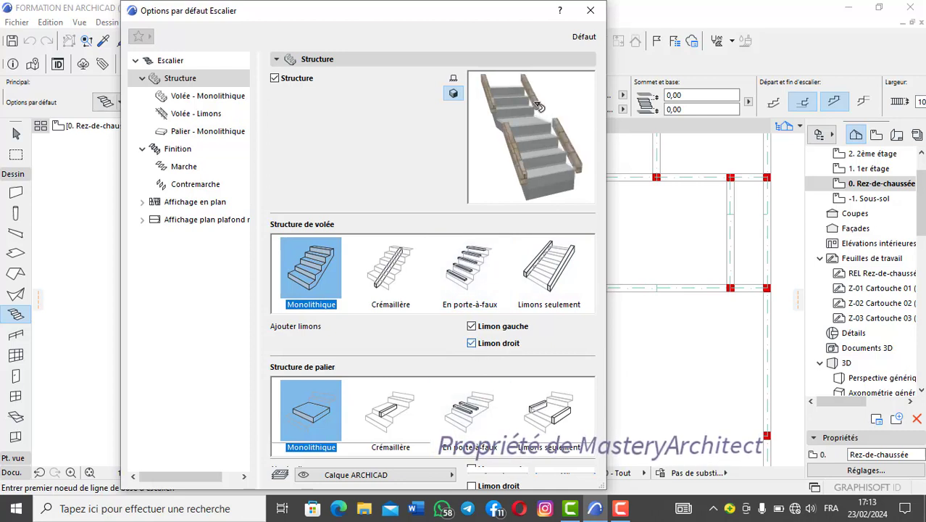
click(472, 344)
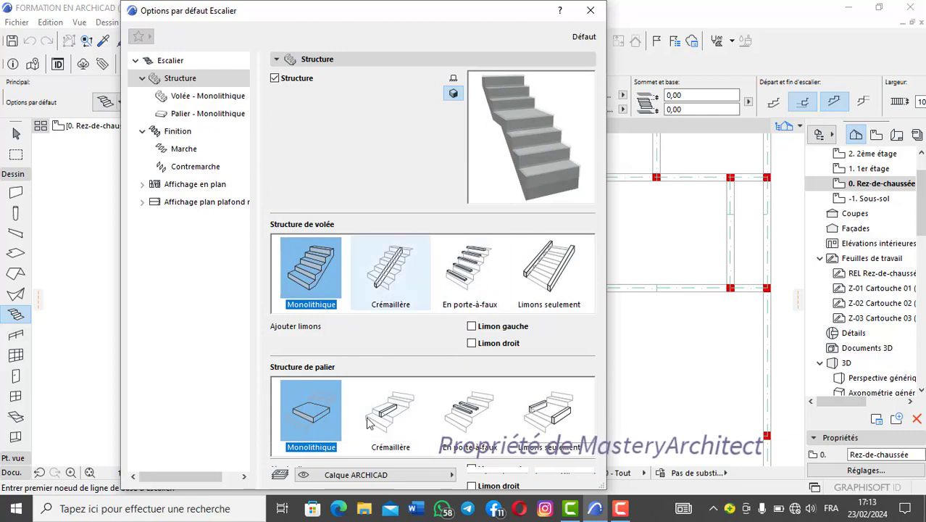
- Try the Crémaillère, En porte-à-faux and Limons seulement landing structures and restore Monolithique
click(404, 420)
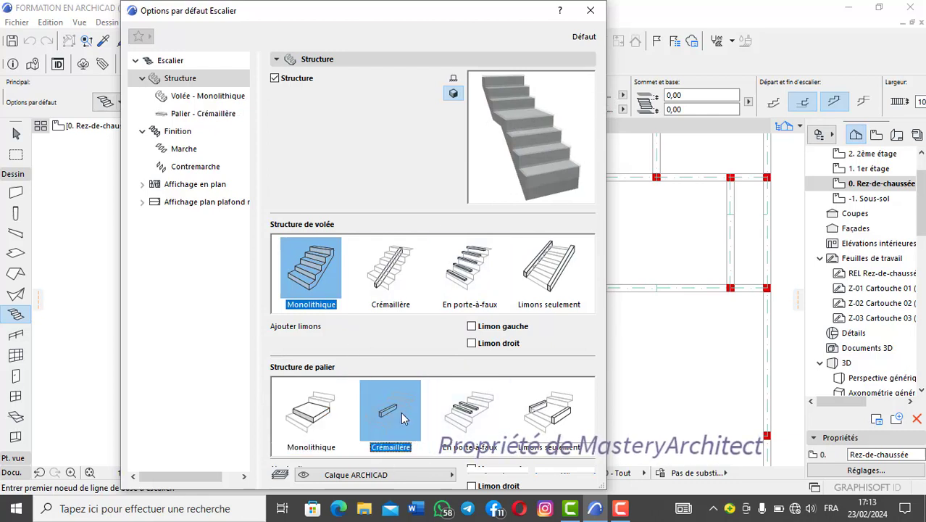
click(477, 417)
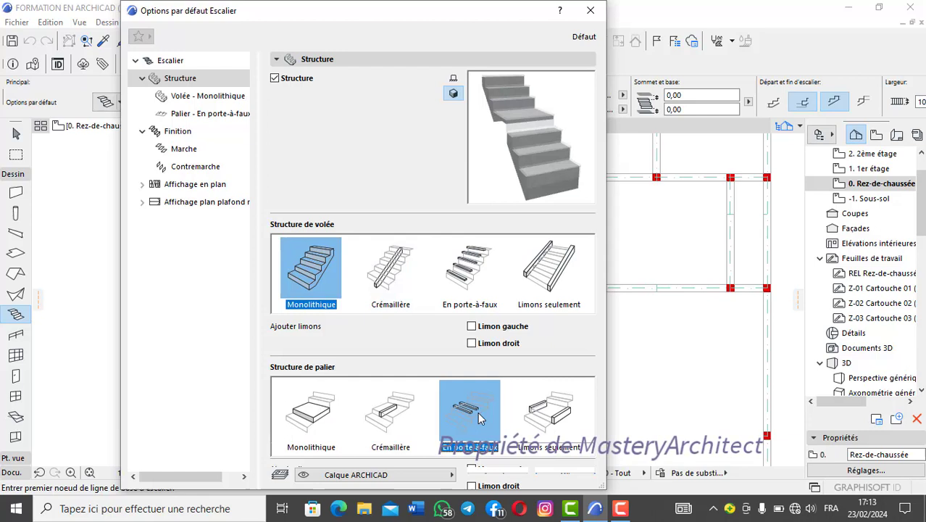
click(525, 426)
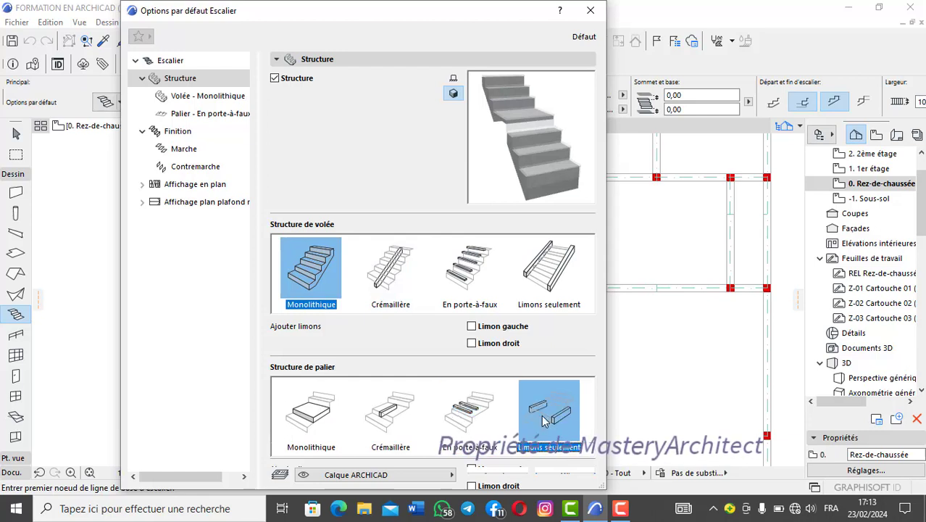
click(323, 411)
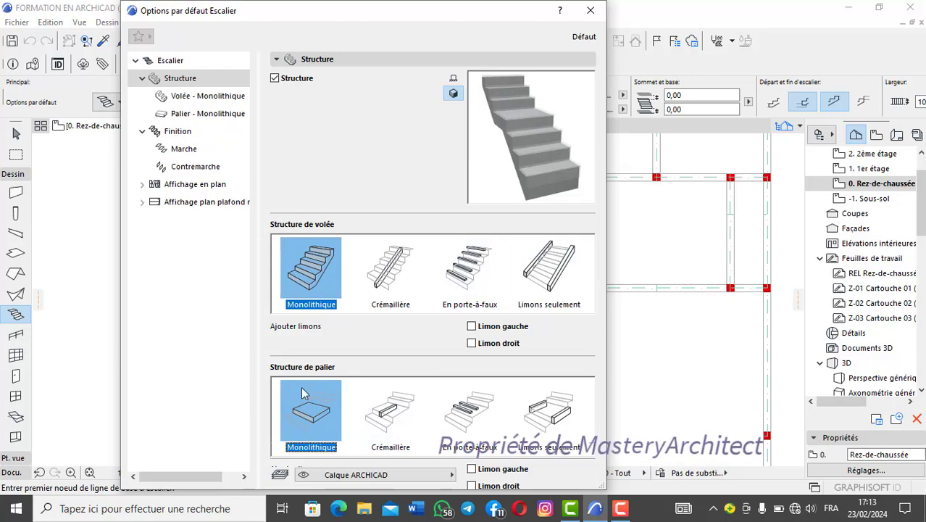
- Try the Remplie shape for the monolithic flight, set it to Décaissée and glance at the landing's structure options
click(204, 95)
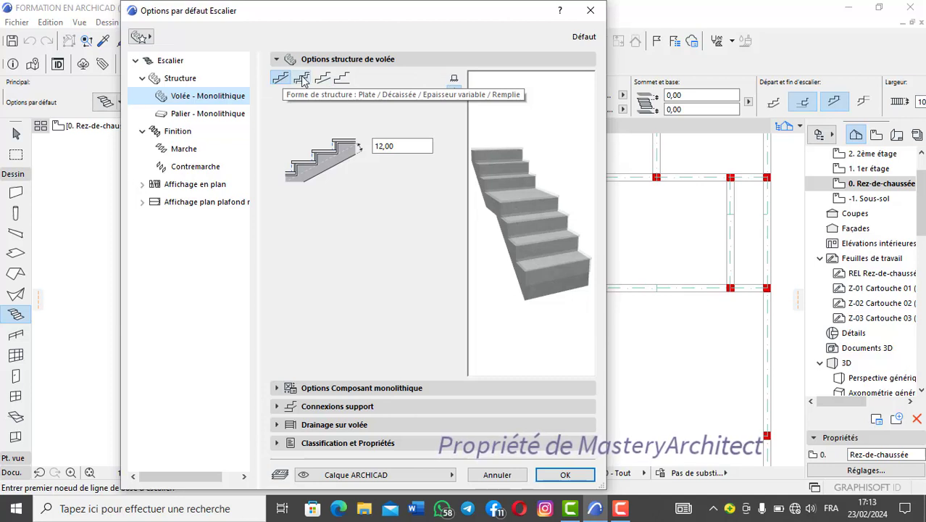
click(342, 78)
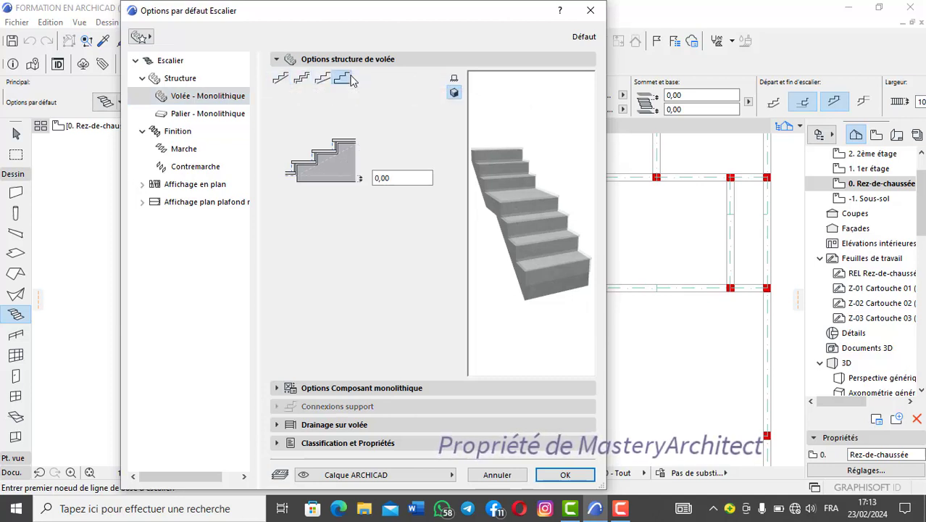
click(301, 78)
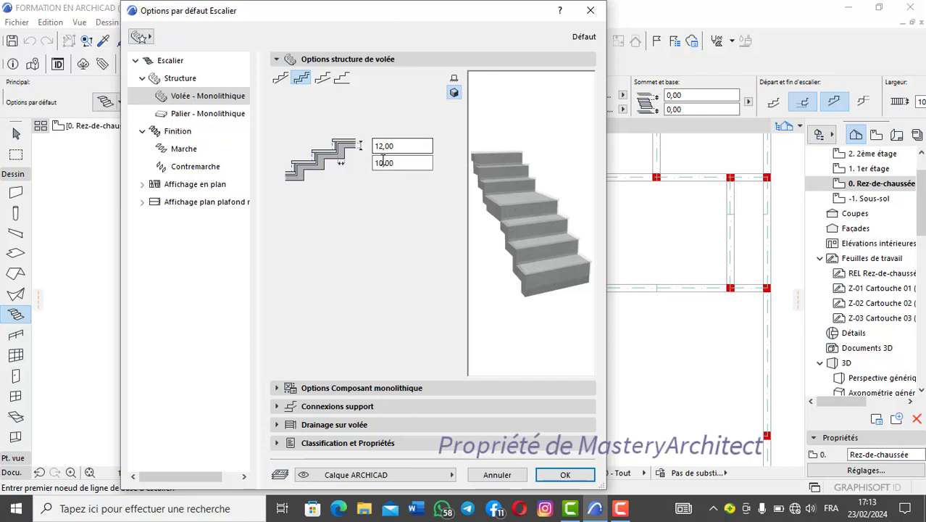
click(205, 117)
click(206, 120)
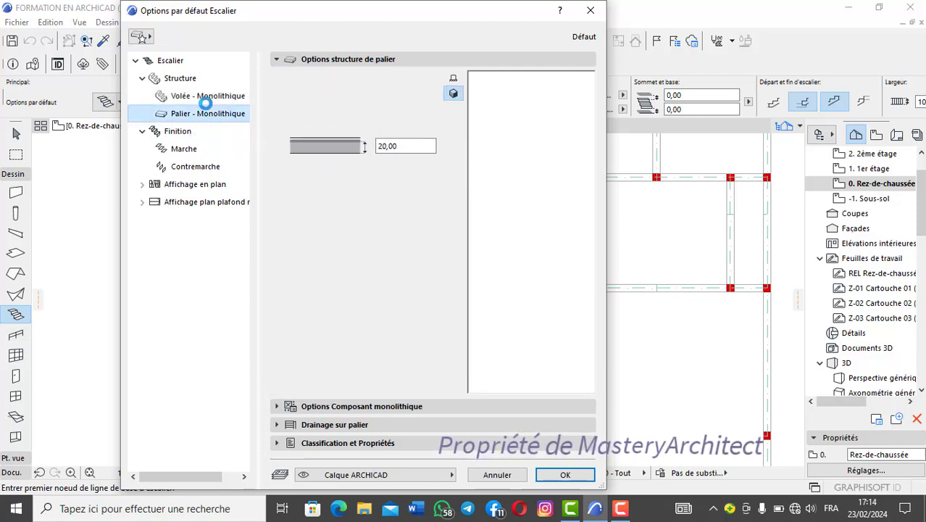
click(209, 100)
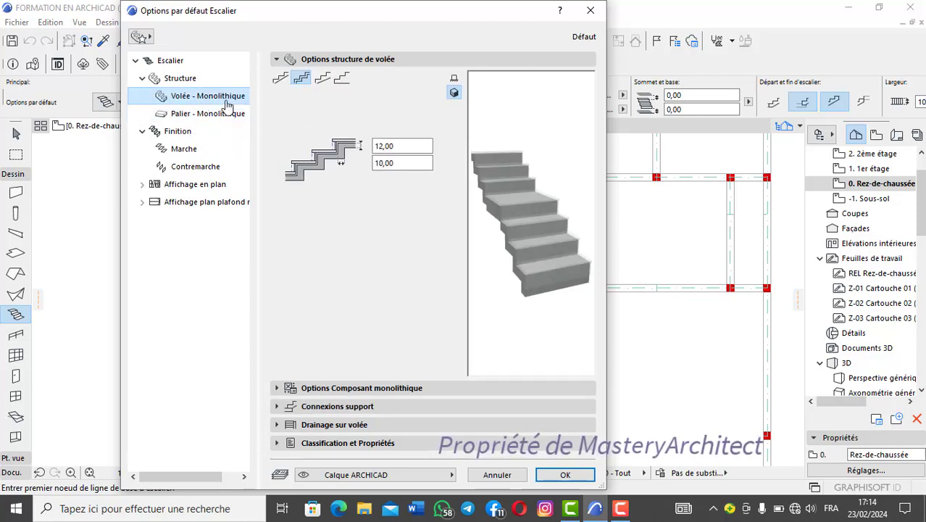
- Set the monolithic component's construction material to Béton armé (Coulé), keeping uniform flight and landing attributes
click(360, 388)
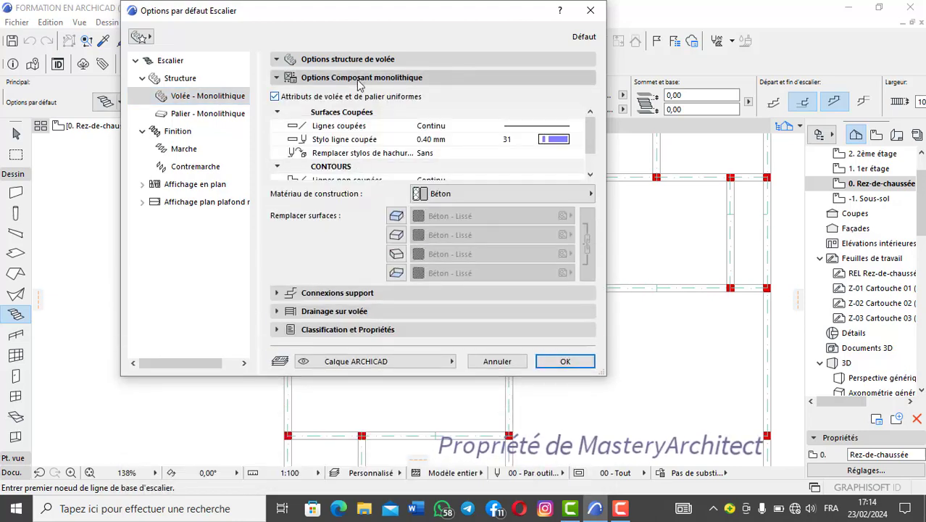
scroll(361, 140, down, 1)
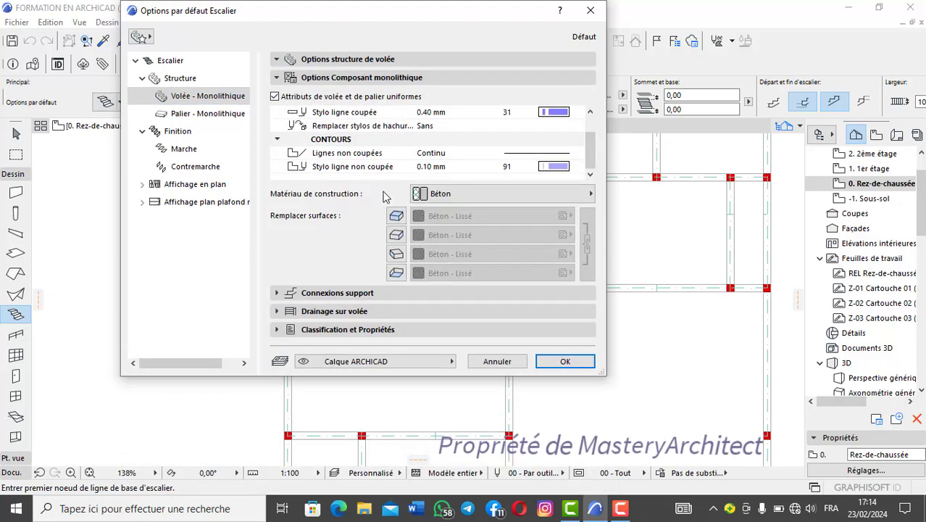
click(578, 195)
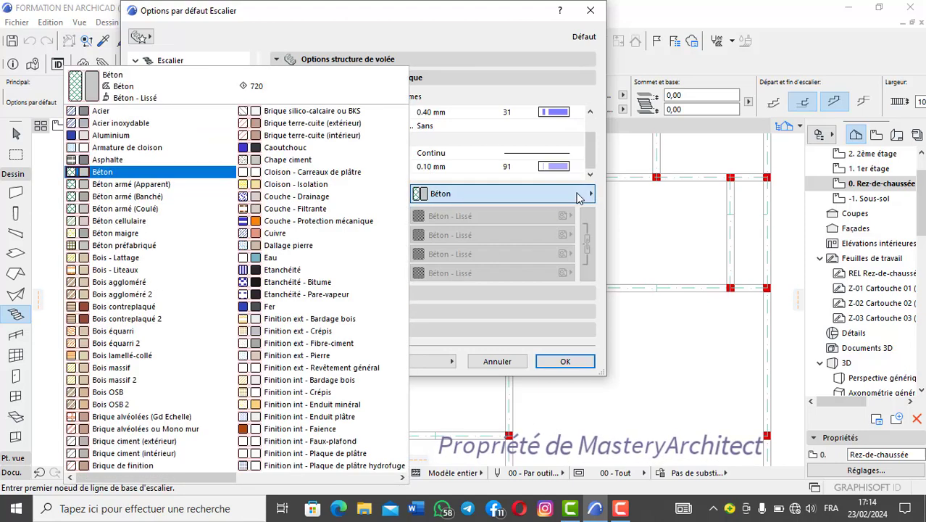
click(156, 209)
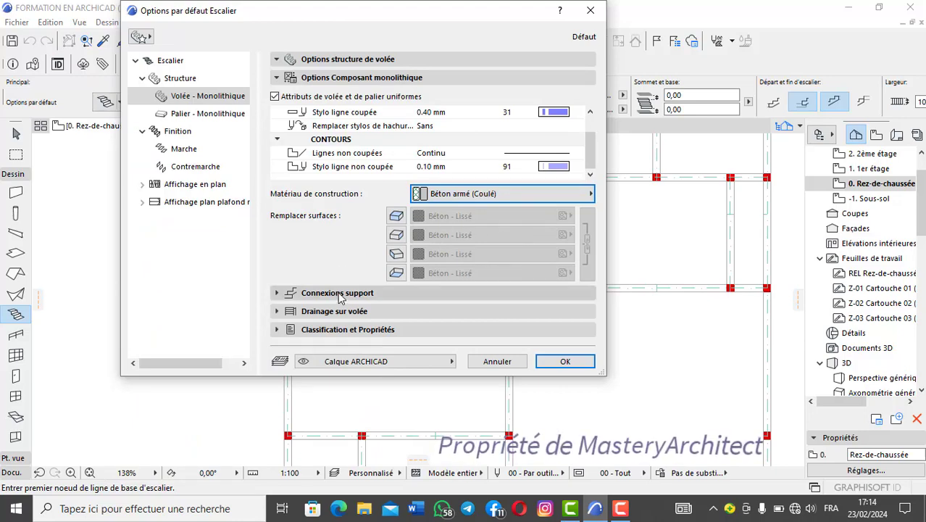
- Look over the flight's support connections and try drainage on its left side in the preview
click(312, 292)
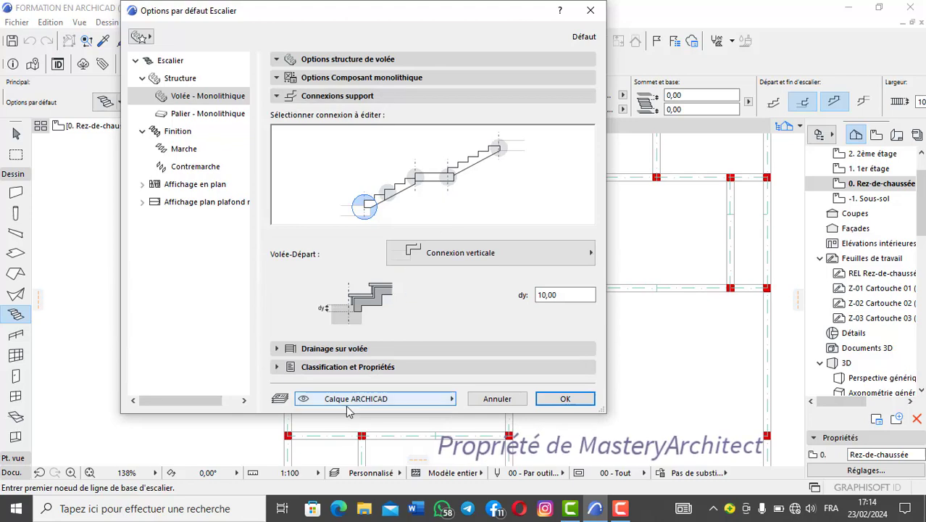
click(359, 350)
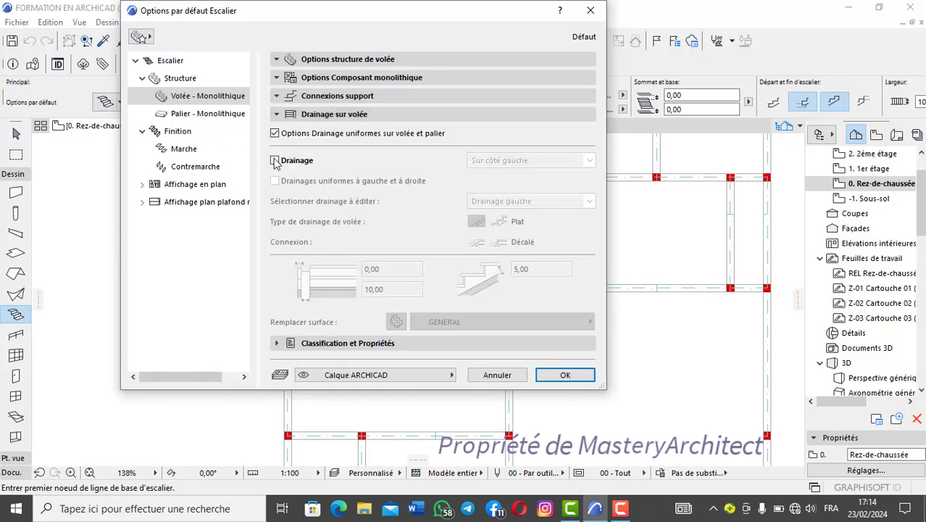
click(274, 160)
click(413, 59)
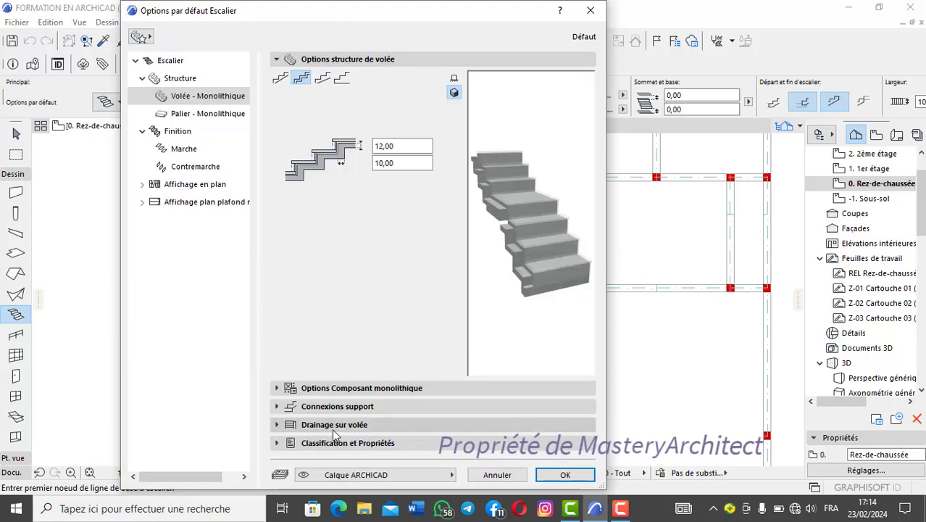
- Try switching the flight drainage to Sur côté droit and inspect it in the 3D preview
click(334, 426)
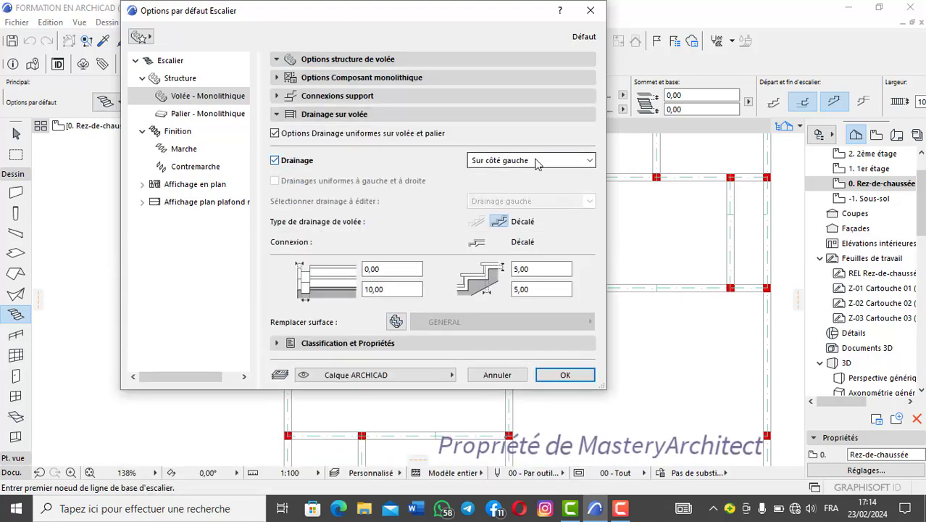
click(536, 161)
click(519, 184)
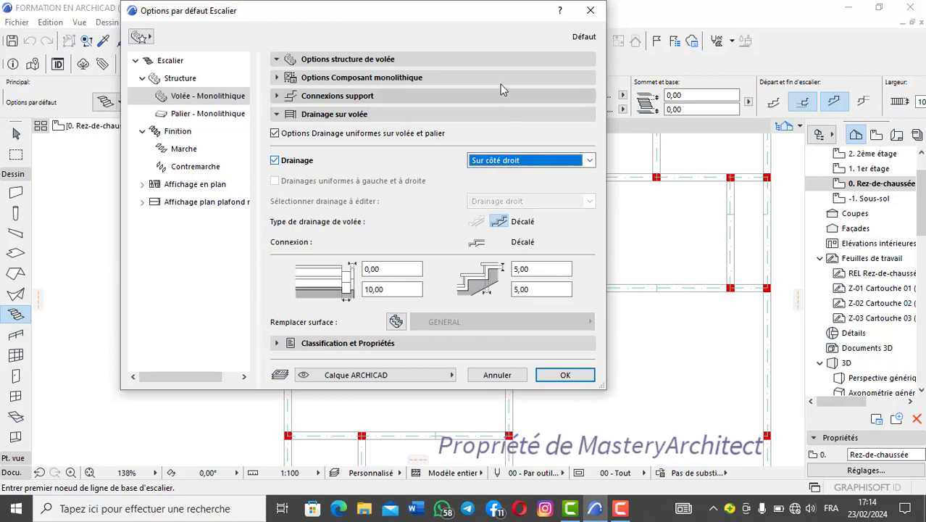
click(500, 60)
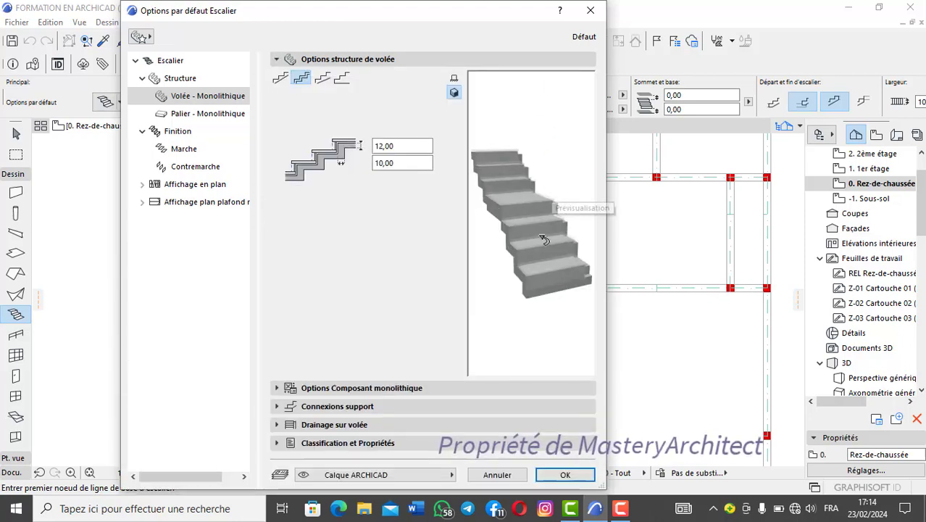
drag(544, 240, 533, 254)
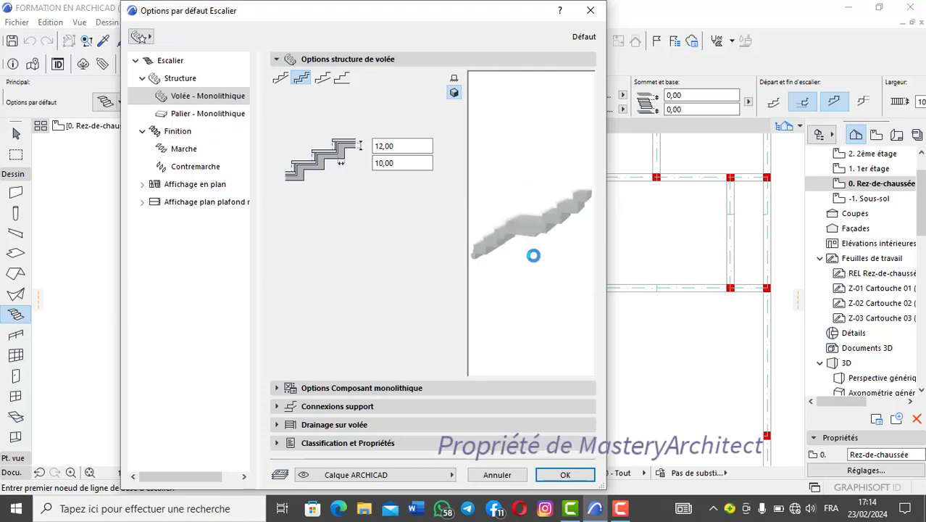
- Try flight drainage with Sur deux côtés and inspect both sides of the stair in the preview
click(378, 425)
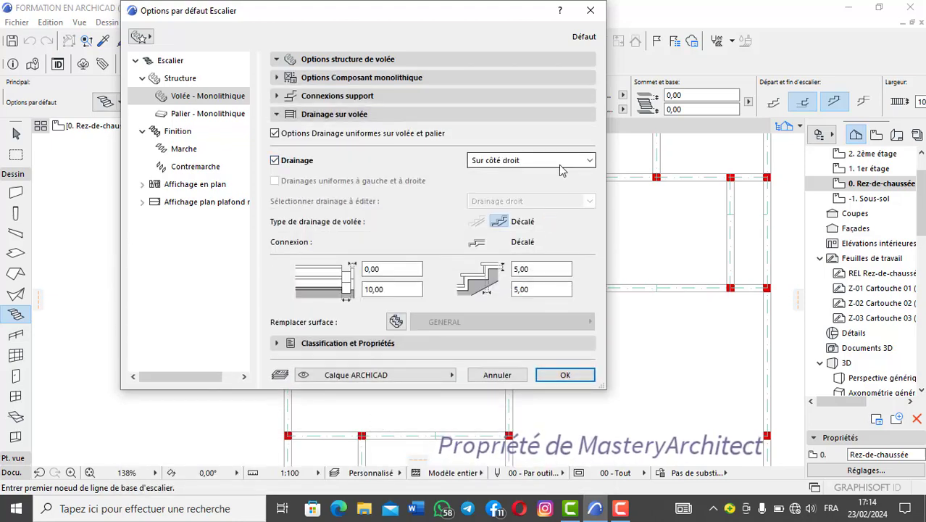
click(528, 163)
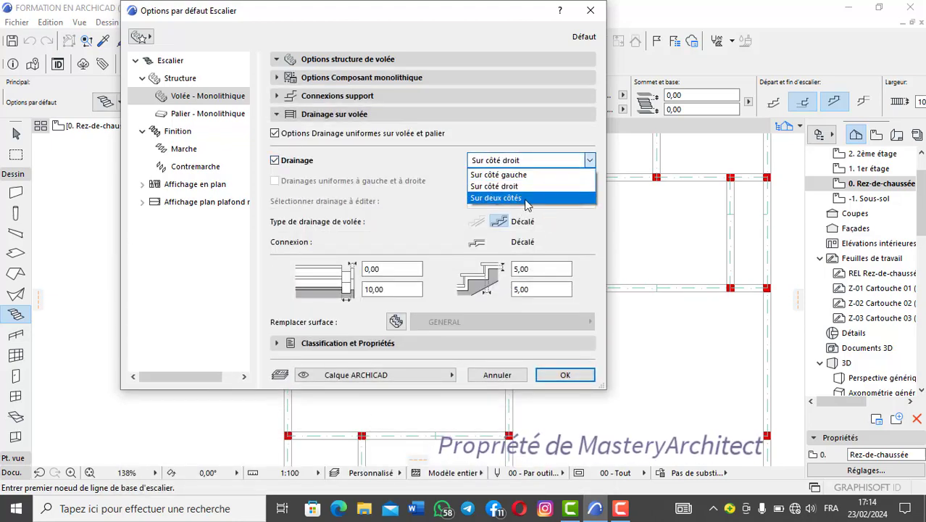
click(526, 197)
click(498, 58)
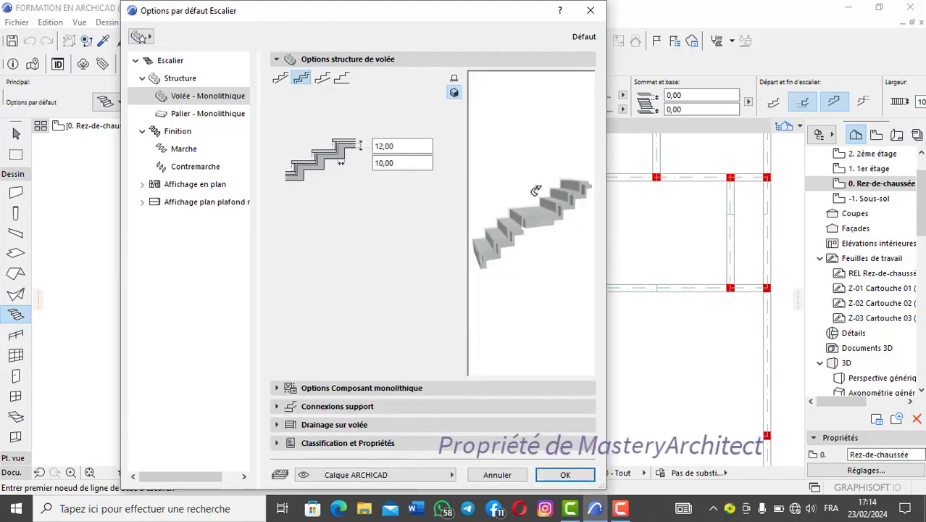
drag(541, 224, 542, 223)
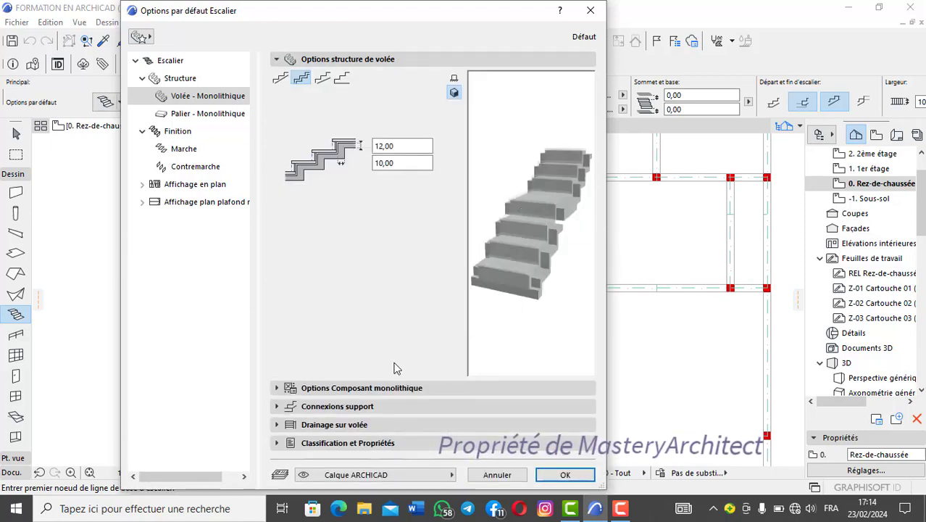
- Return the flight drainage to Sur côté gauche and turn drainage off
click(354, 426)
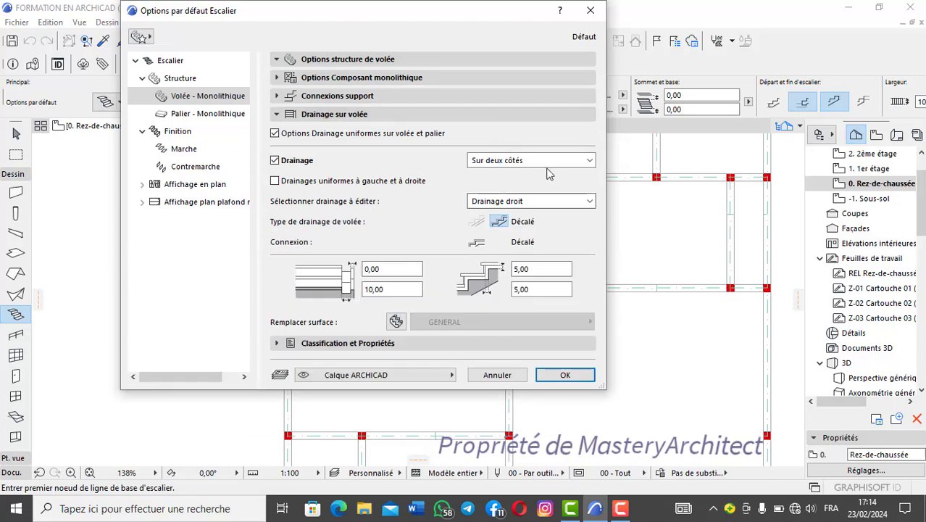
click(580, 160)
click(500, 175)
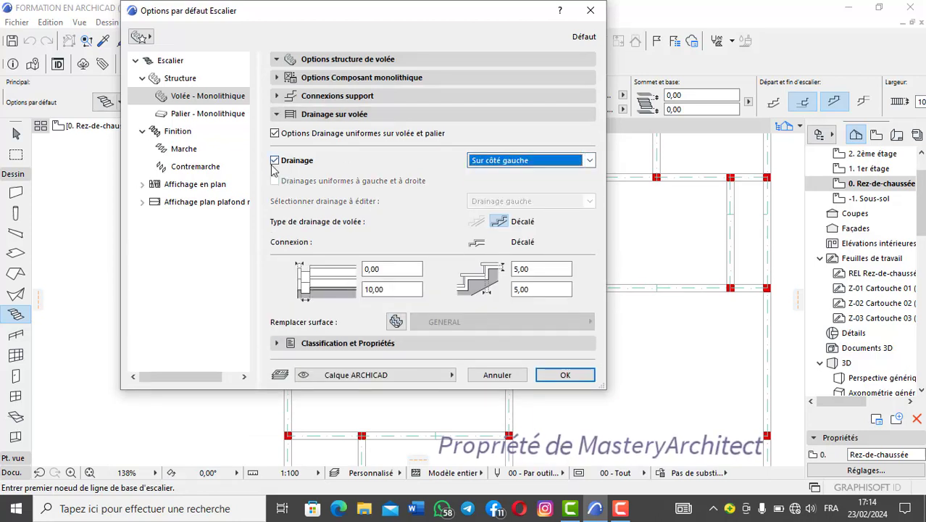
click(279, 161)
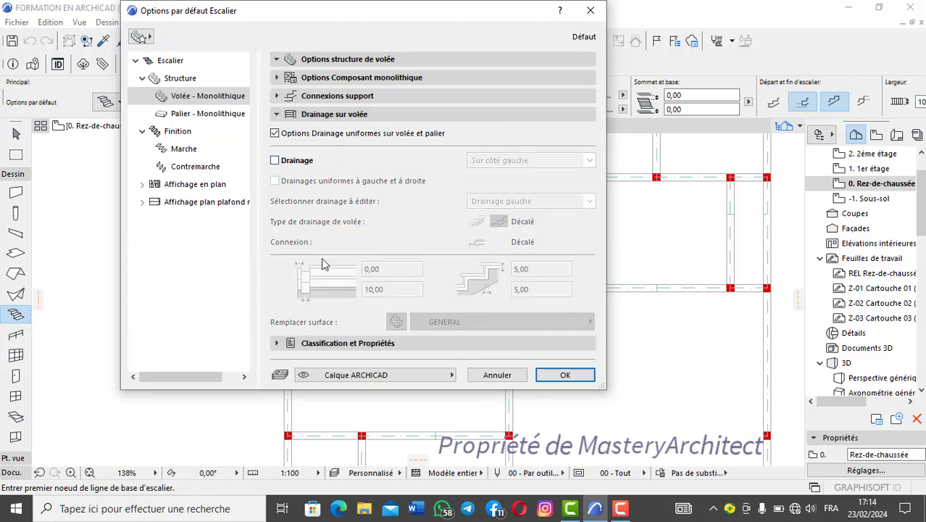
- Review the monolithic landing's thickness, component attributes and construction material, and expand its drainage options
click(202, 116)
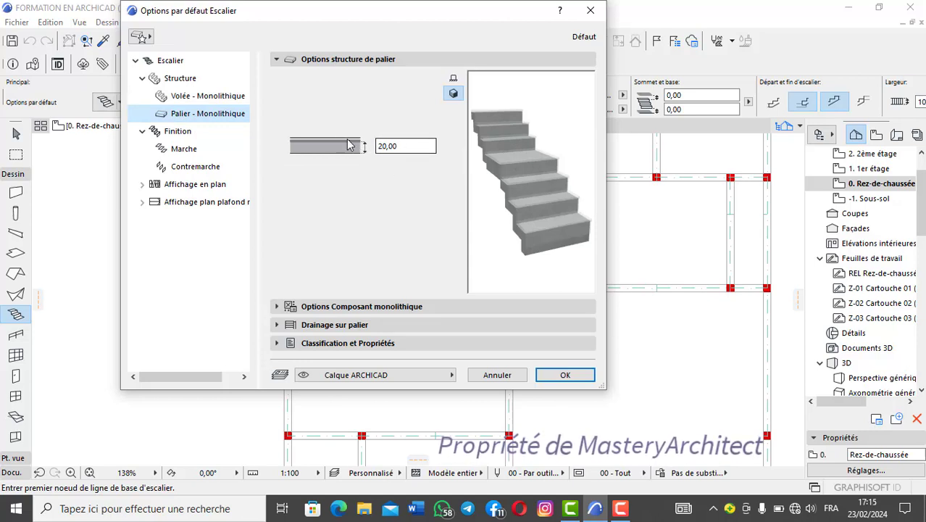
click(378, 306)
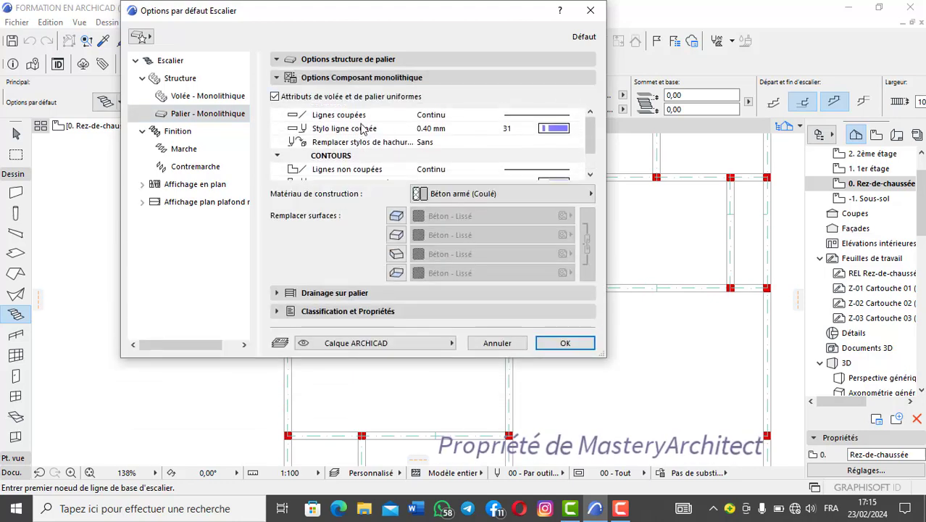
scroll(362, 134, up, 1)
scroll(418, 139, down, 2)
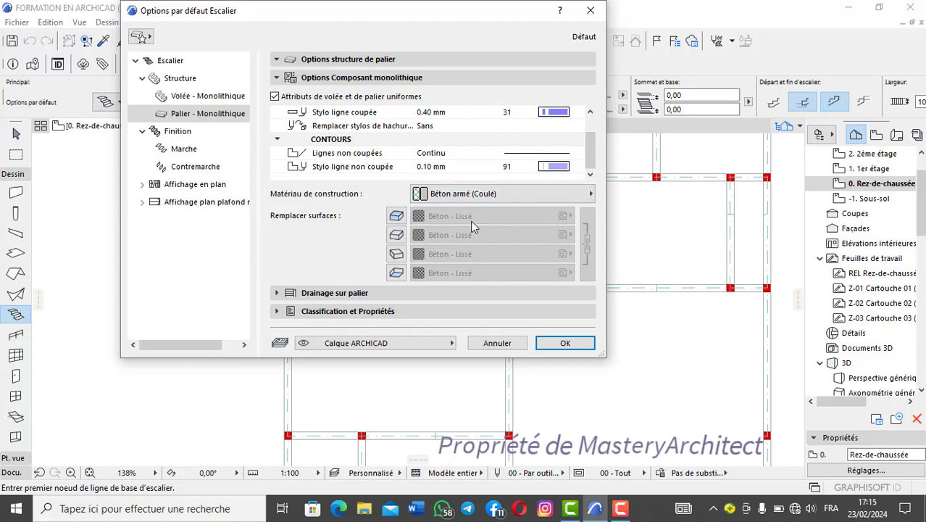
click(335, 293)
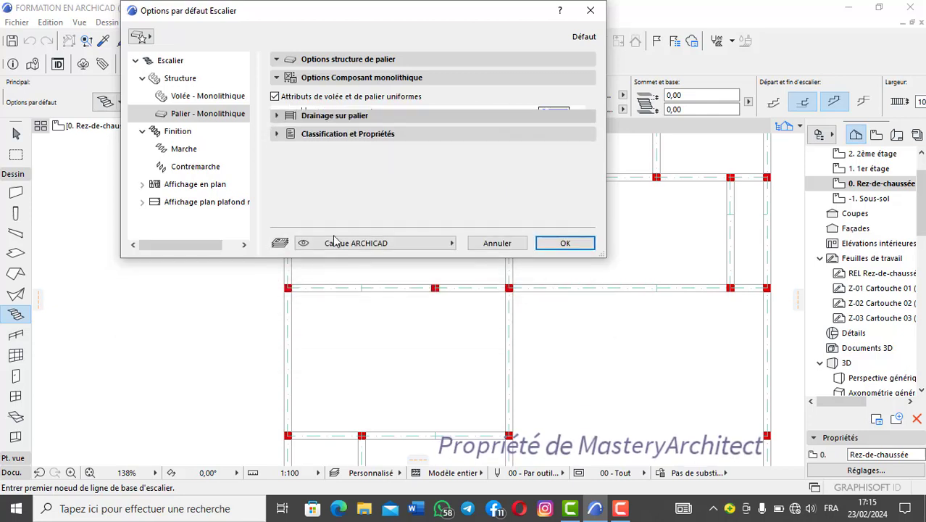
- Compare the Marche, Contremarche and combined tread-and-riser finishes for the stair, and choose Marche
click(187, 133)
click(324, 61)
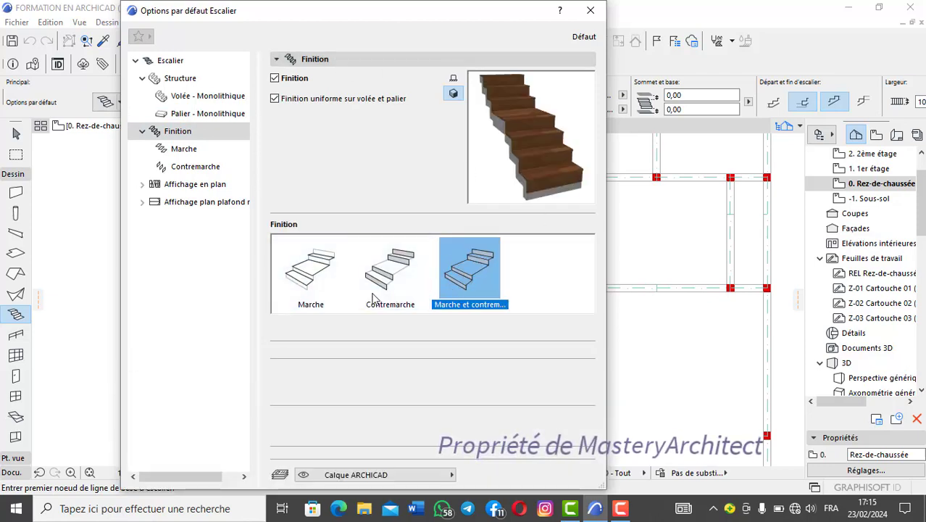
click(314, 283)
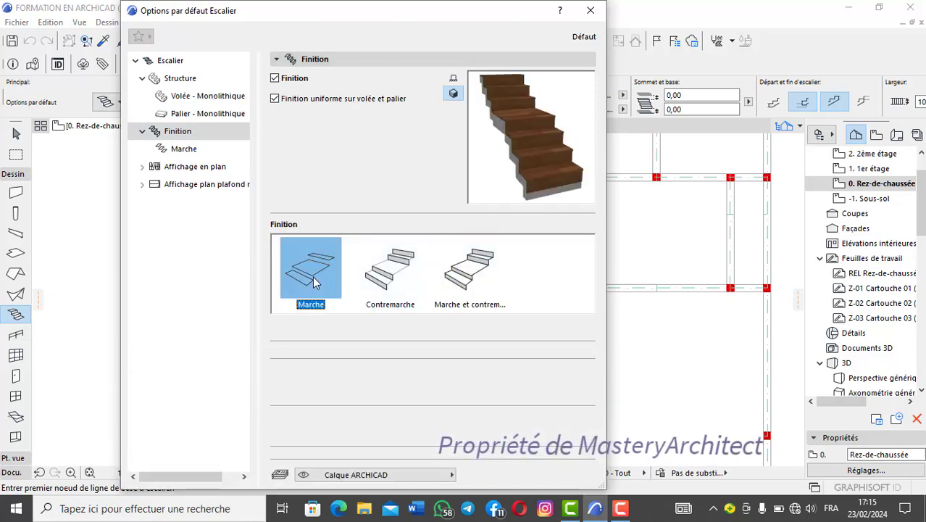
click(410, 283)
click(477, 266)
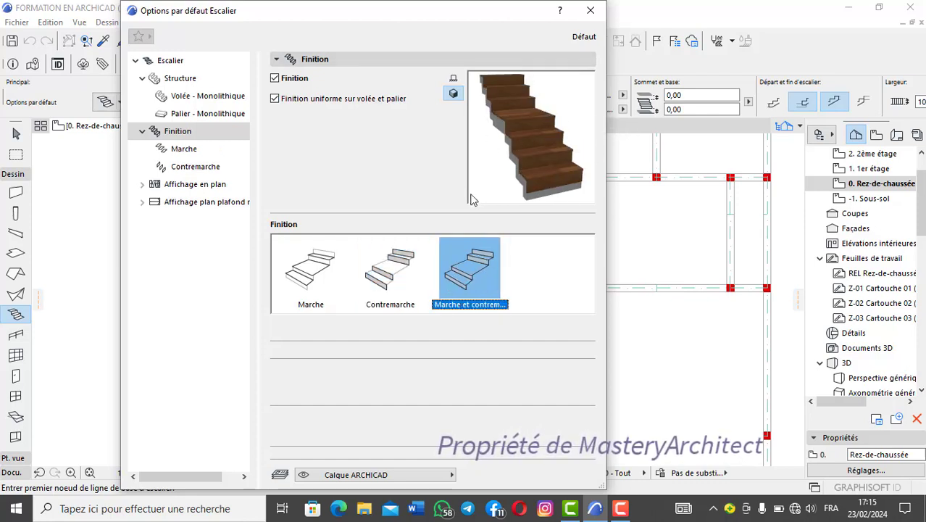
click(293, 267)
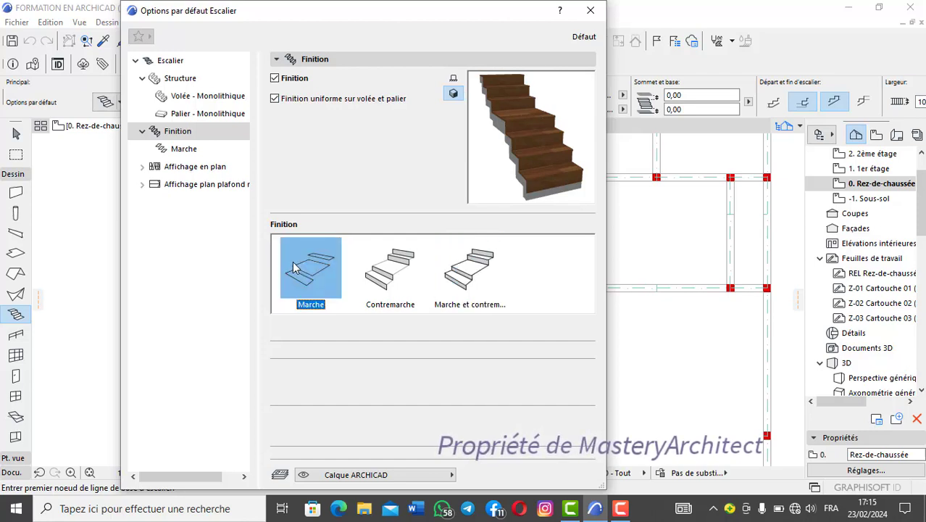
- Compare the Contremarche finish with Marche et contremarche, and apply Marche et contremarche to the stair
click(386, 270)
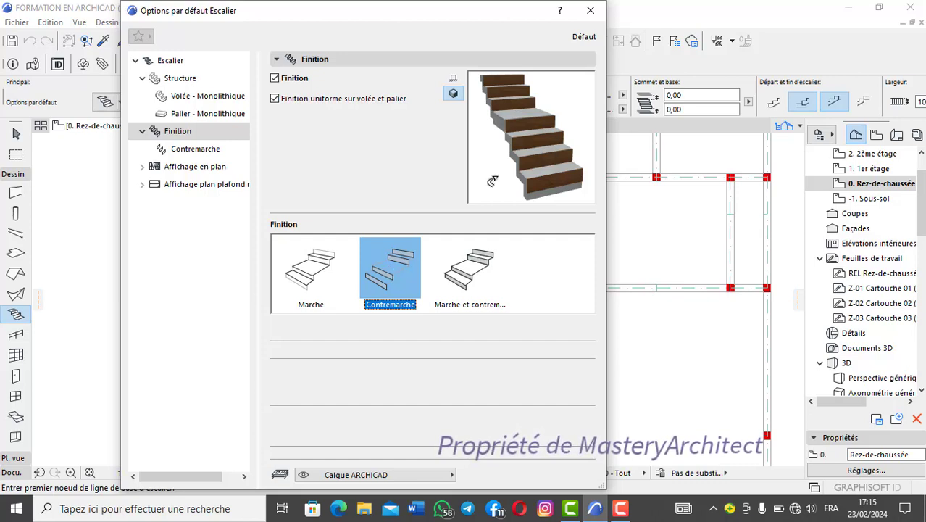
click(477, 272)
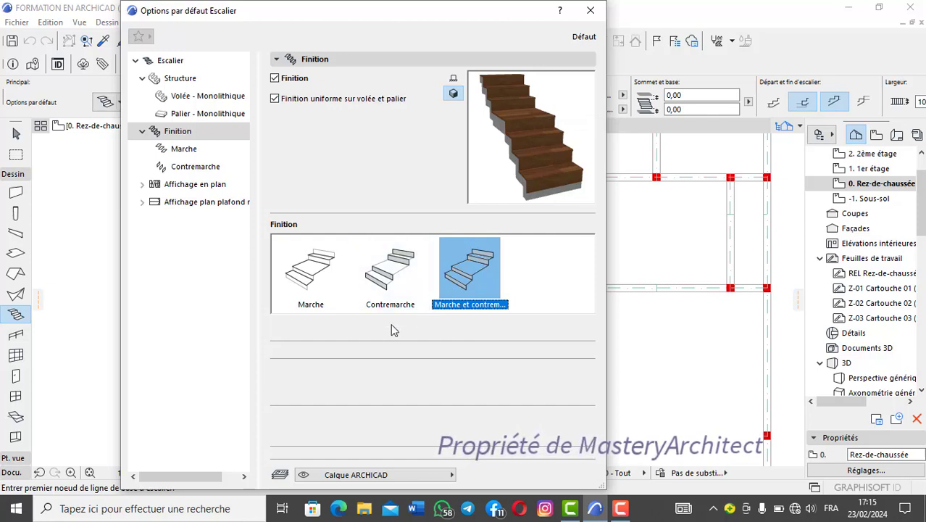
- Review the tread types while keeping Marche 24, and give the tread nosing the fully rounded shape
click(190, 148)
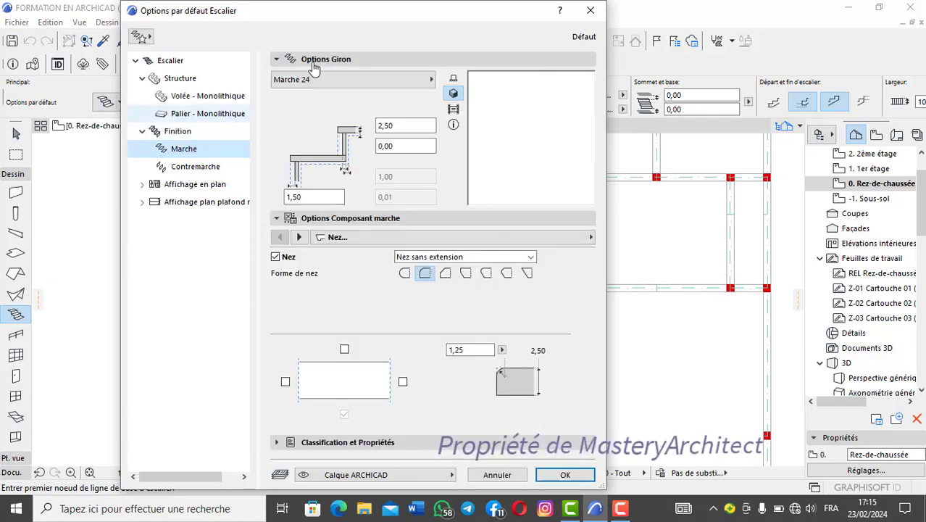
click(429, 81)
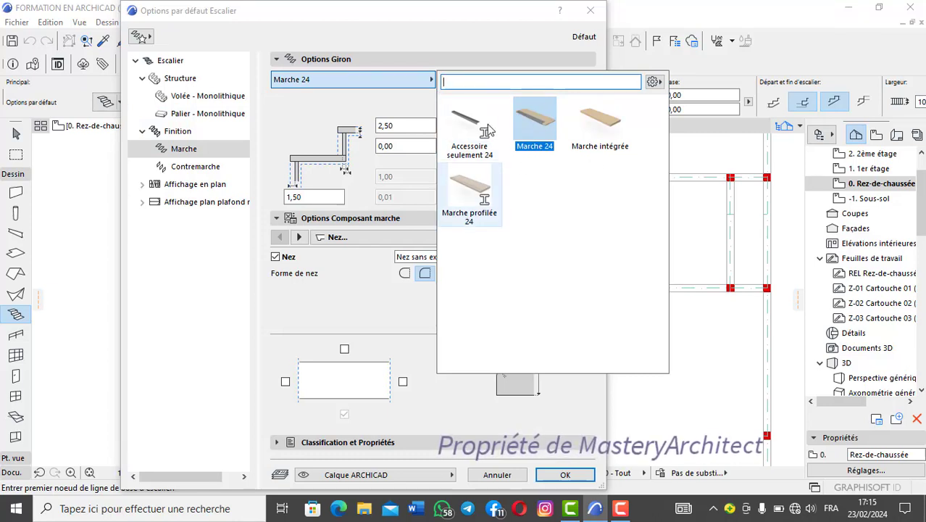
click(430, 80)
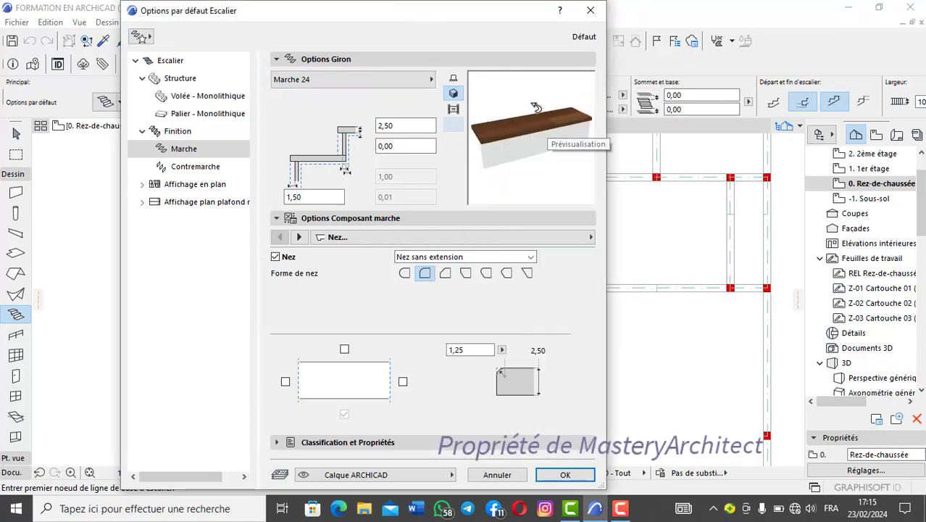
drag(500, 124, 418, 140)
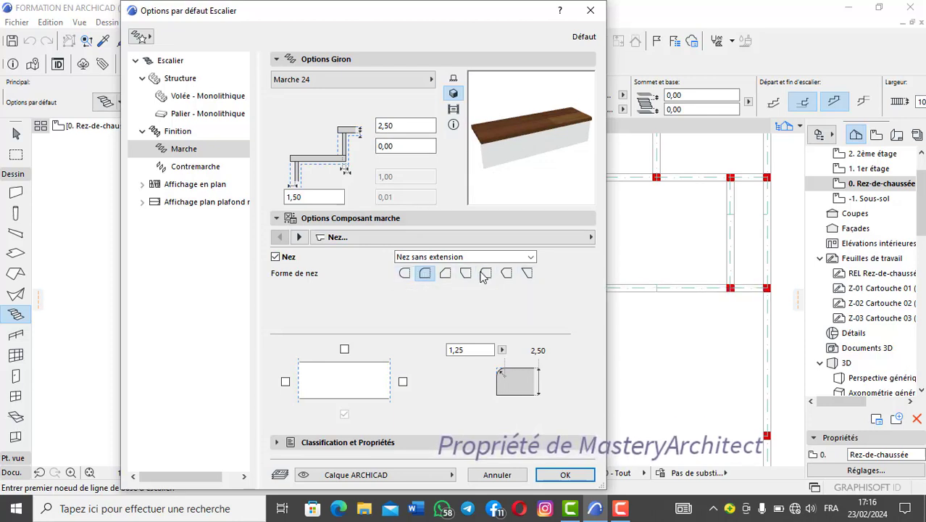
click(406, 273)
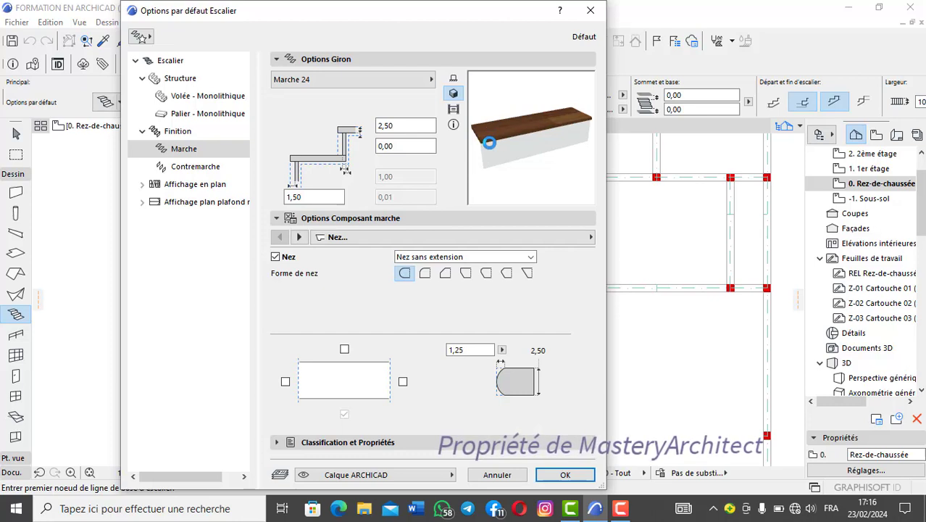
- Try Accessoire antidérapant on the treads, review its materials and types with Bandes non glissantes, and turn the accessory off
click(300, 237)
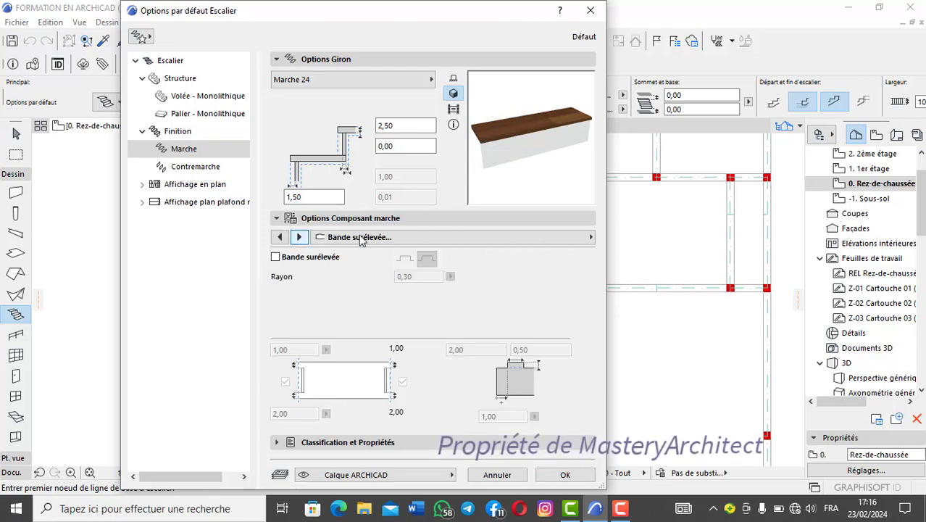
click(301, 238)
click(301, 238)
click(301, 237)
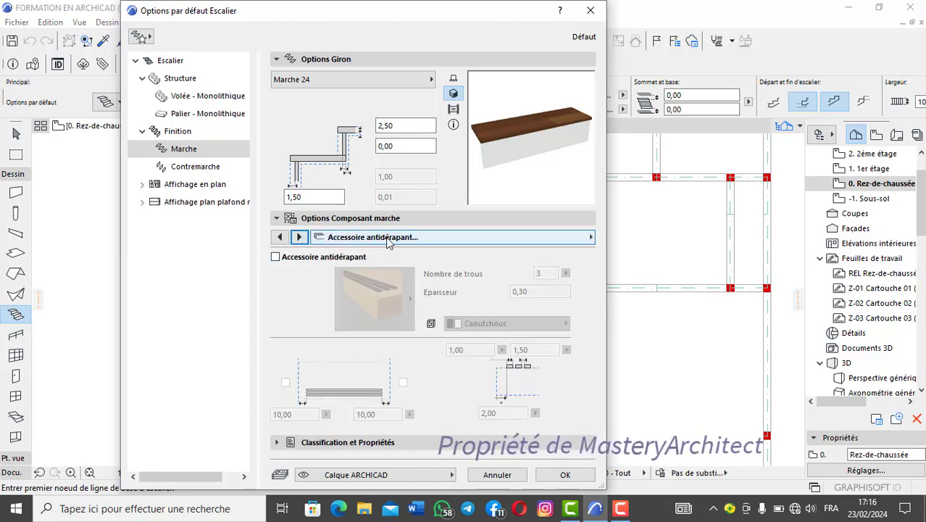
click(276, 257)
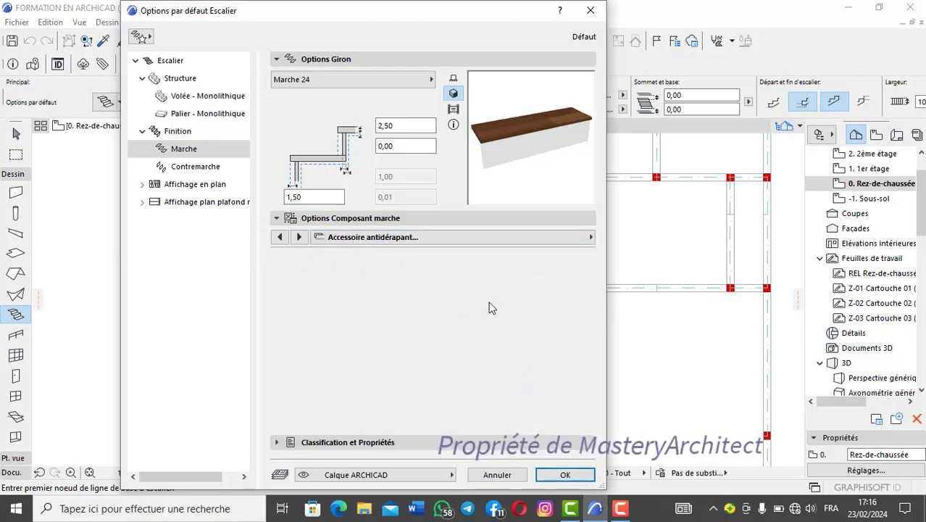
click(535, 323)
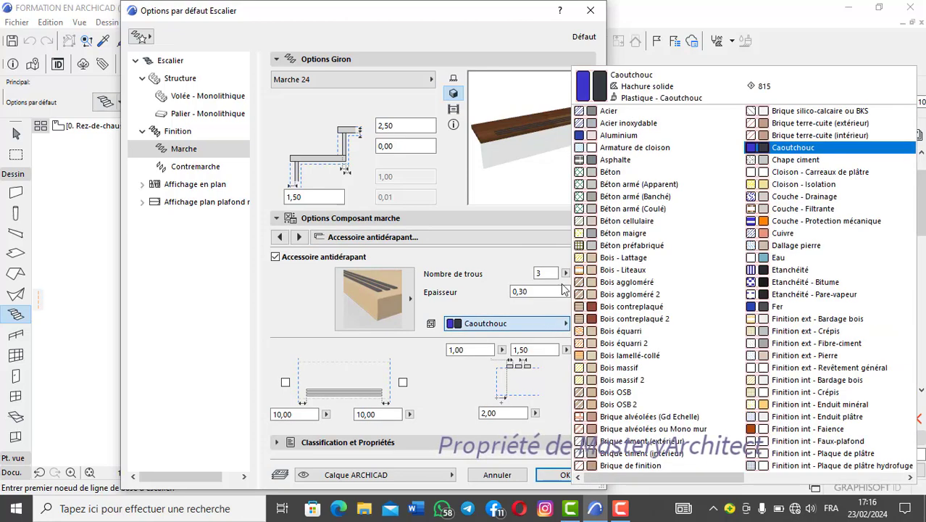
click(542, 326)
click(410, 298)
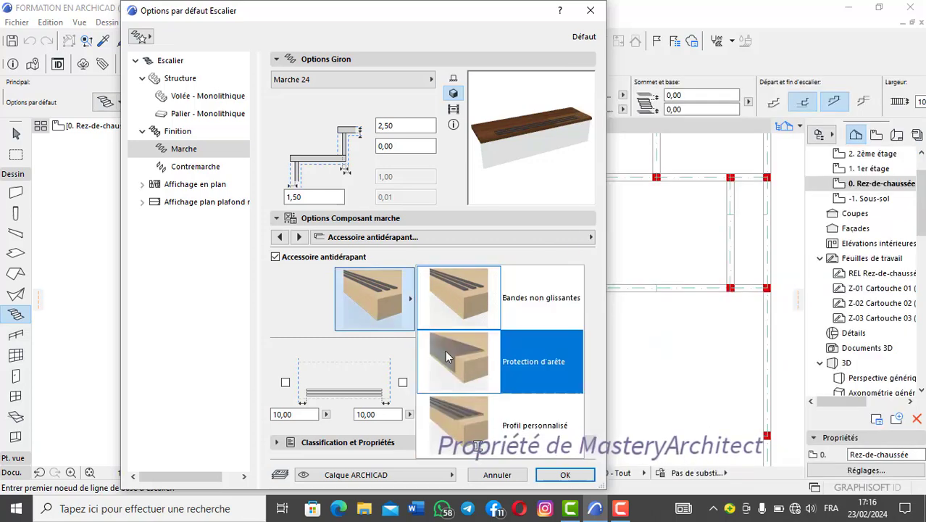
click(468, 294)
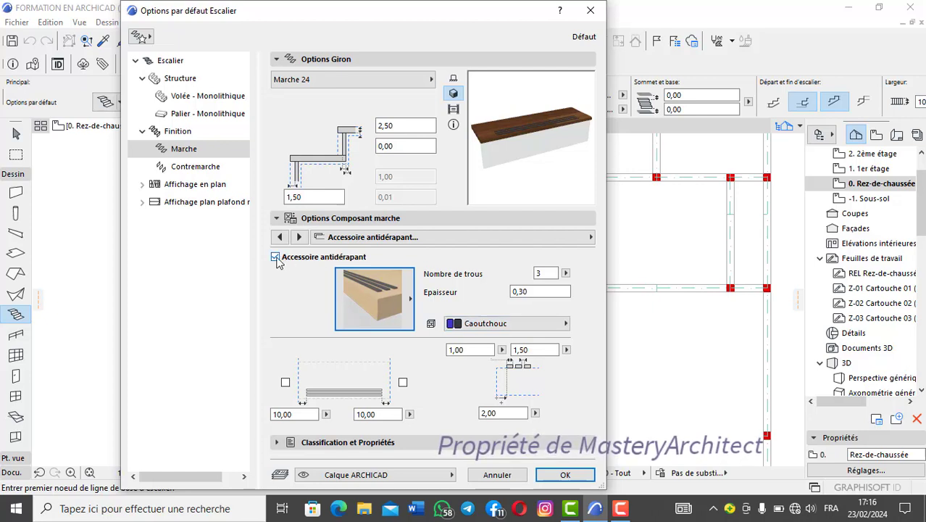
click(275, 257)
- Set the tread's construction material to Bois contreplaqué 2 and override its surface with Bois - Noyer horizontal
click(298, 236)
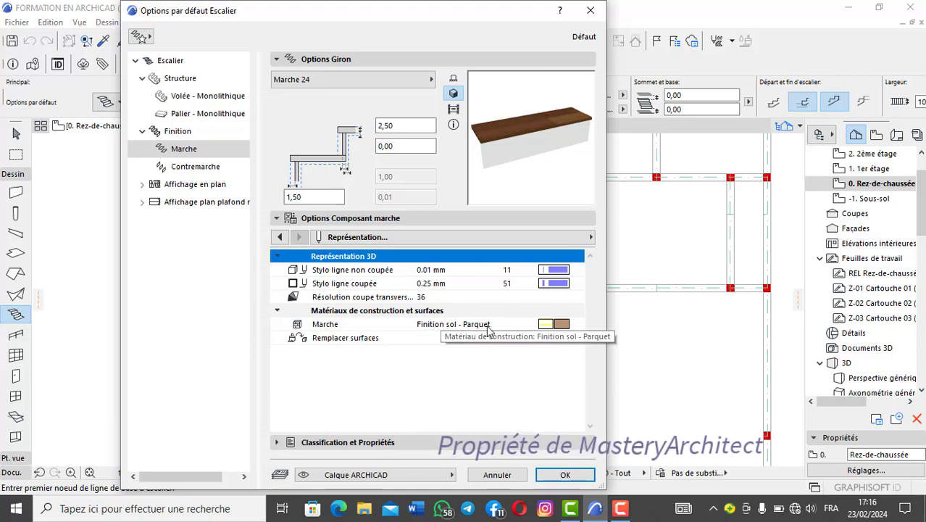
click(560, 324)
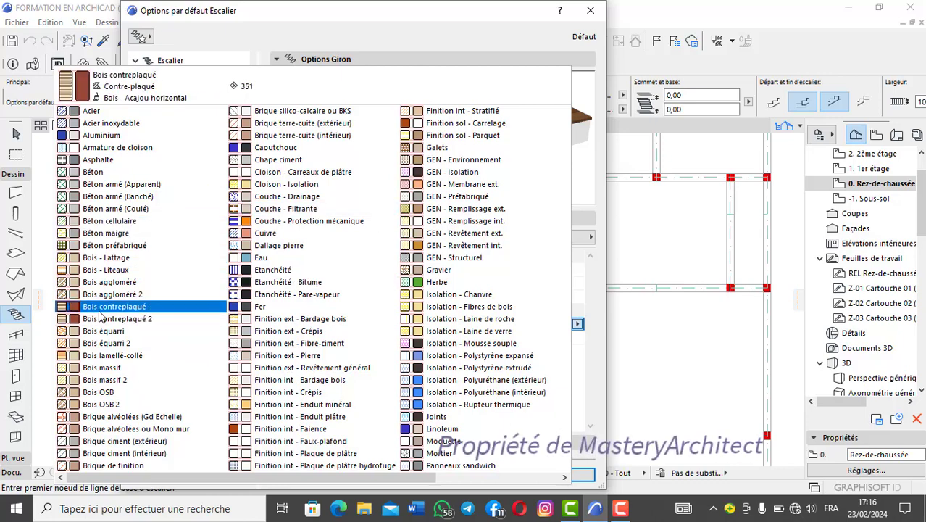
click(154, 322)
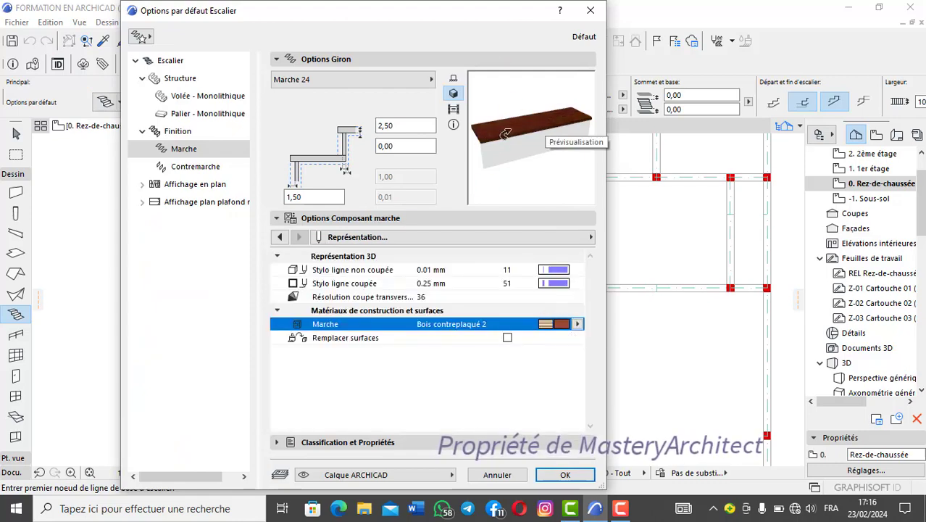
click(507, 339)
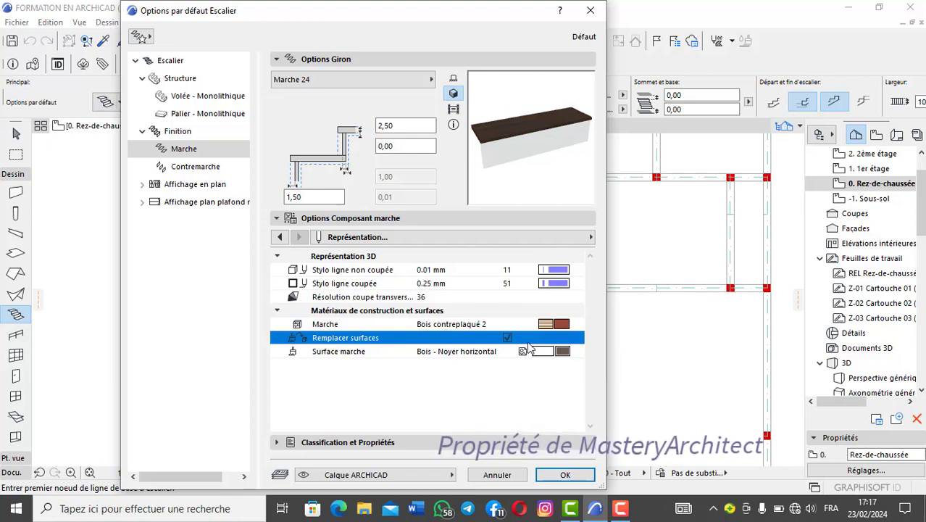
click(542, 351)
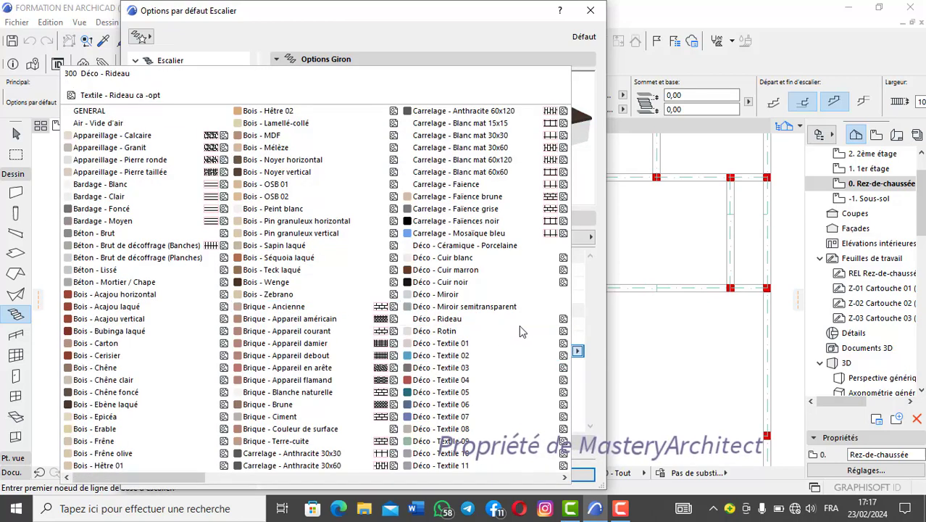
click(283, 160)
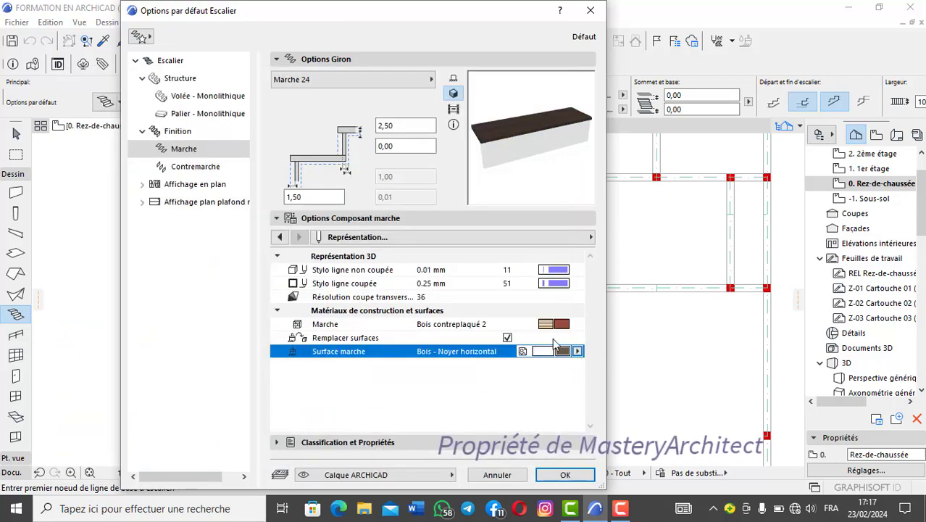
- Review the riser types available for the stair's Contremarche component
click(177, 169)
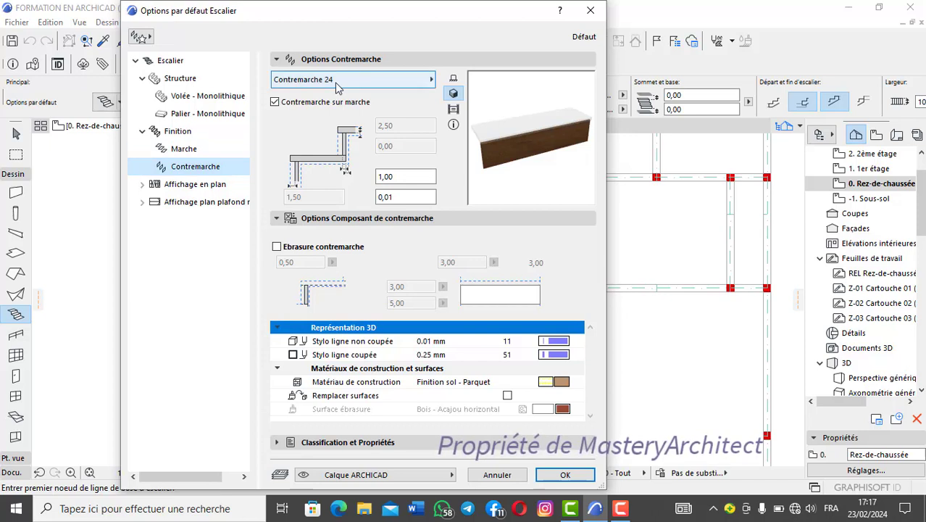
click(410, 79)
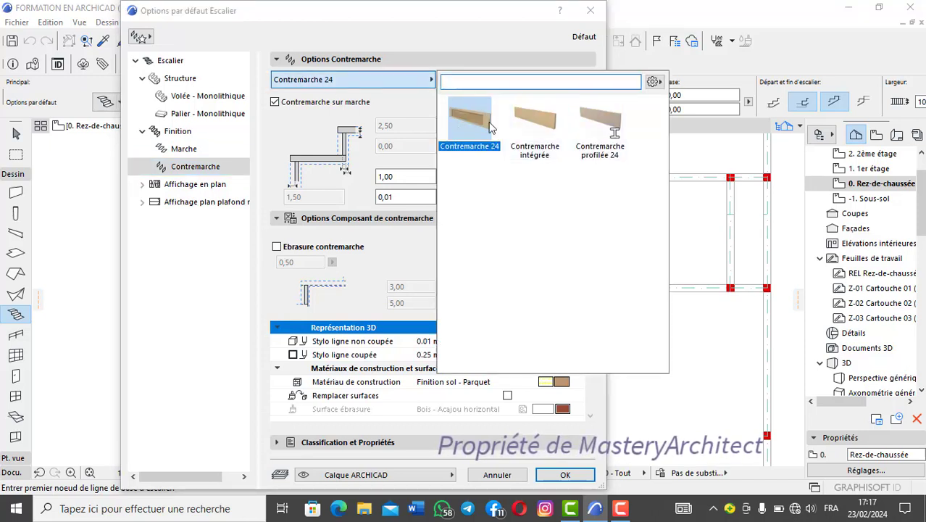
click(423, 81)
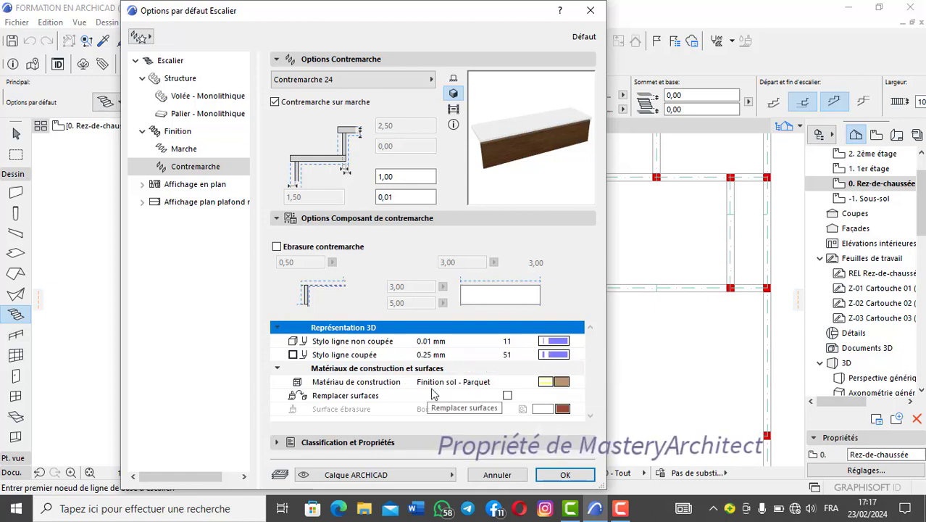
- Set the riser's construction material to Bois contreplaqué 2 and enable its surface override, keeping Bois - Acajou horizontal
click(480, 382)
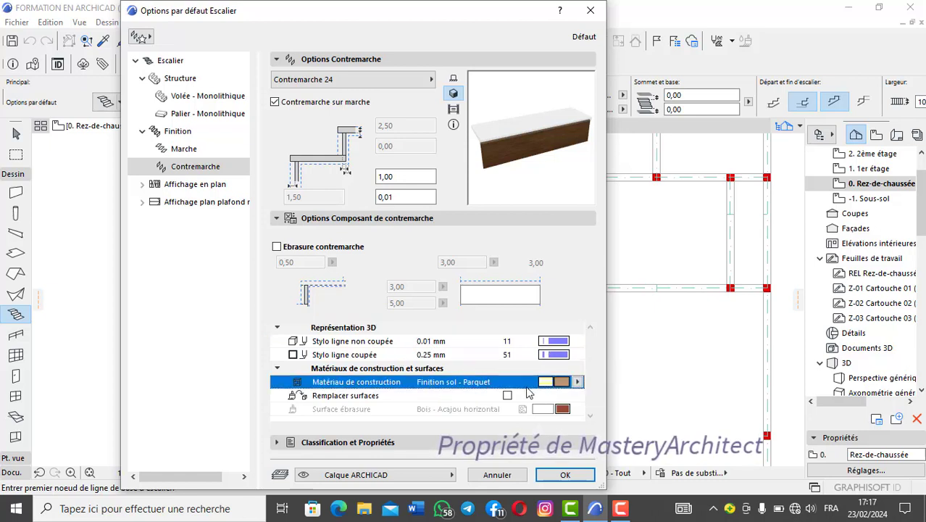
click(578, 383)
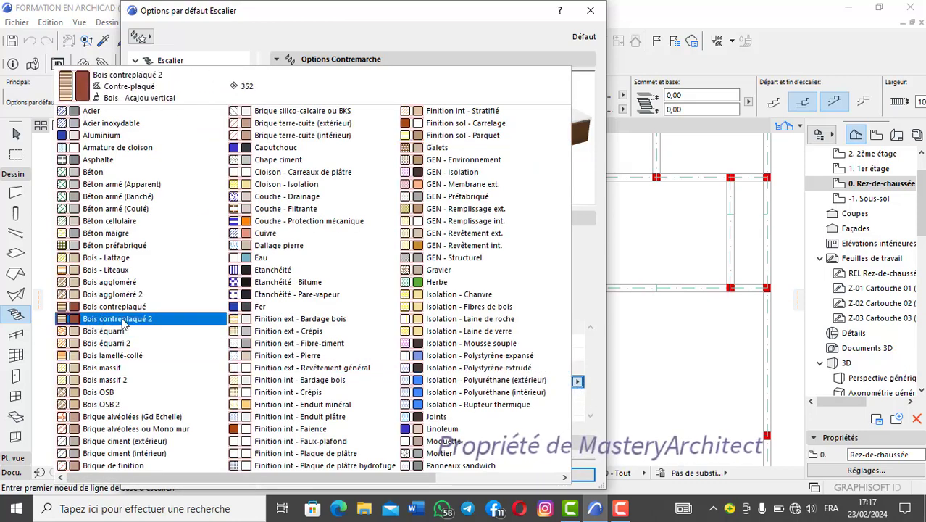
click(148, 321)
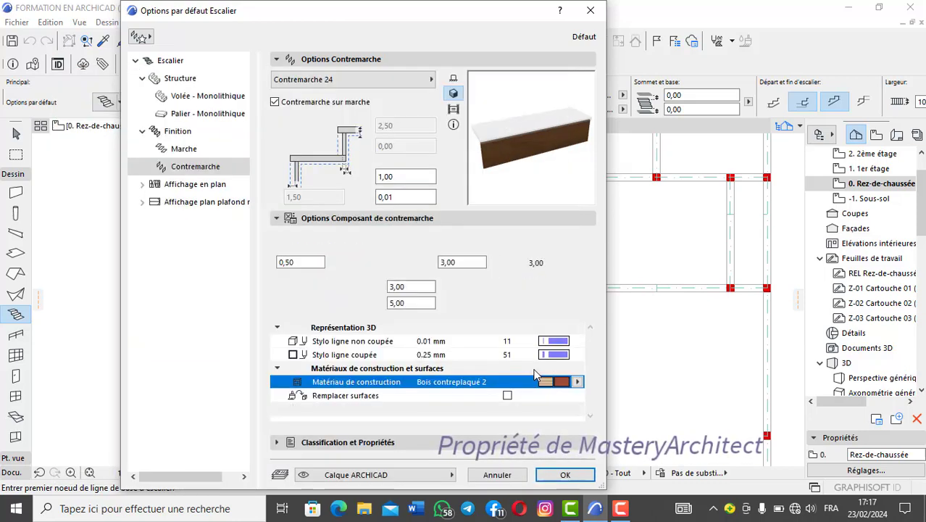
click(507, 395)
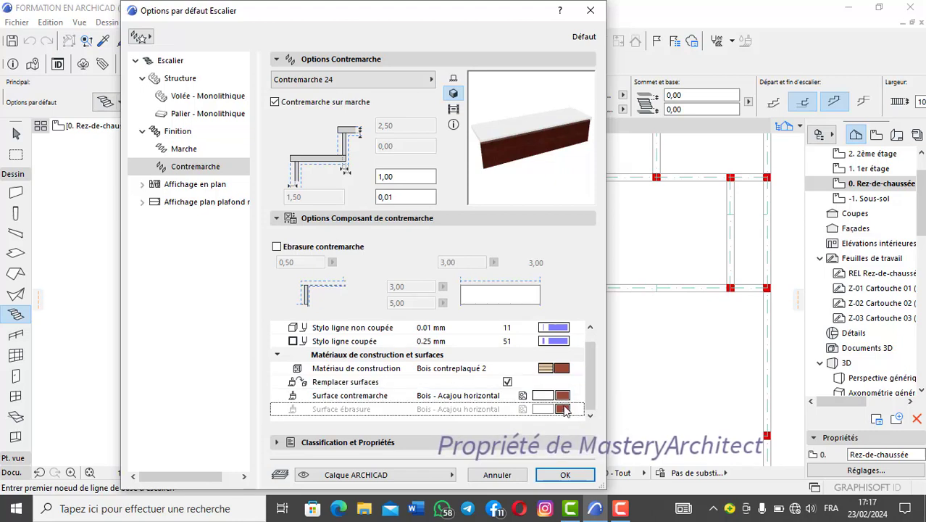
click(562, 395)
click(578, 395)
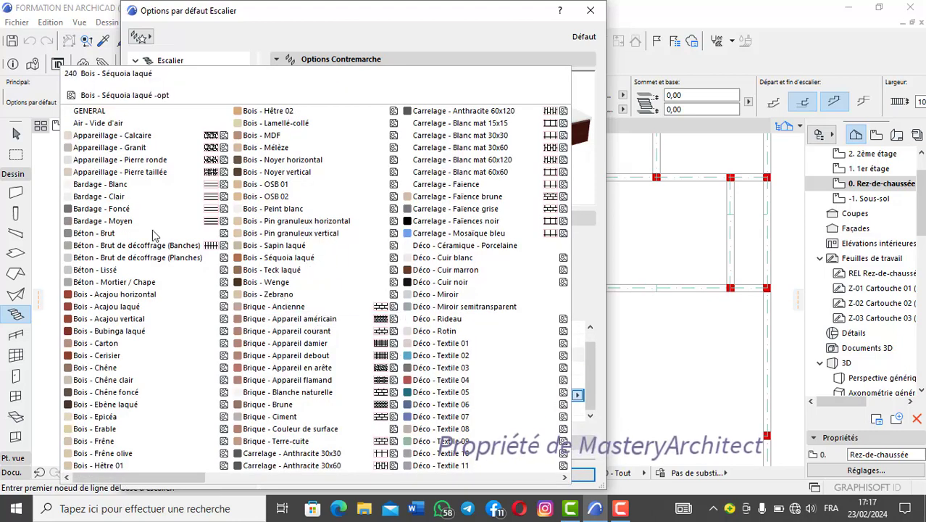
click(578, 394)
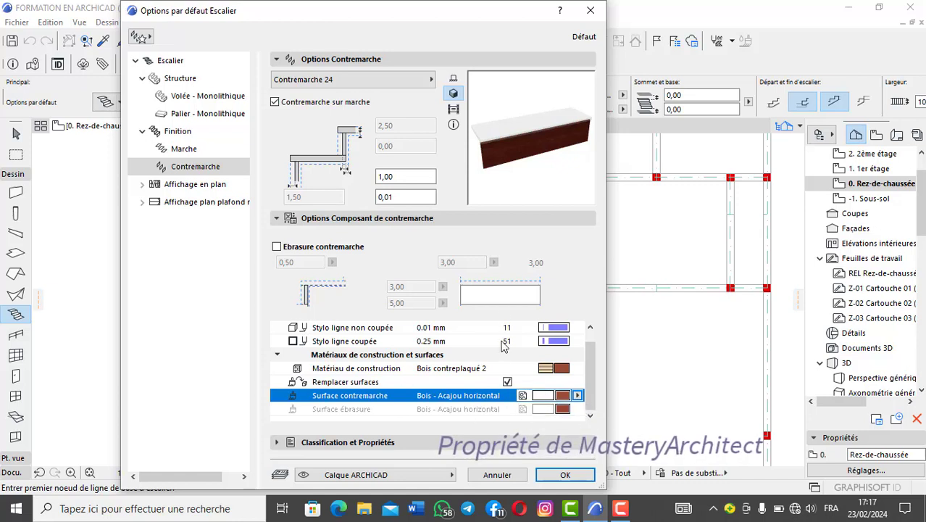
- Review the stair's floor plan display: the story visibility choices, symbol components and symbol substitutions
click(204, 184)
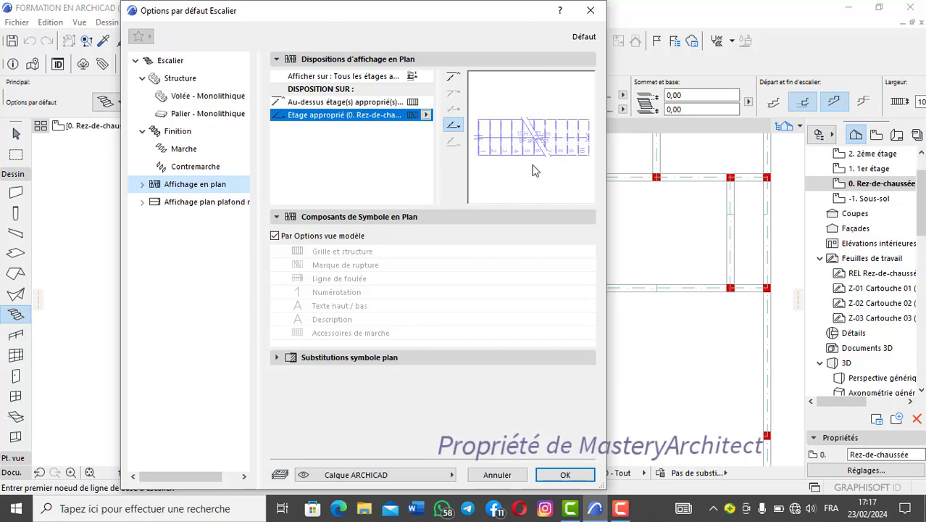
click(384, 77)
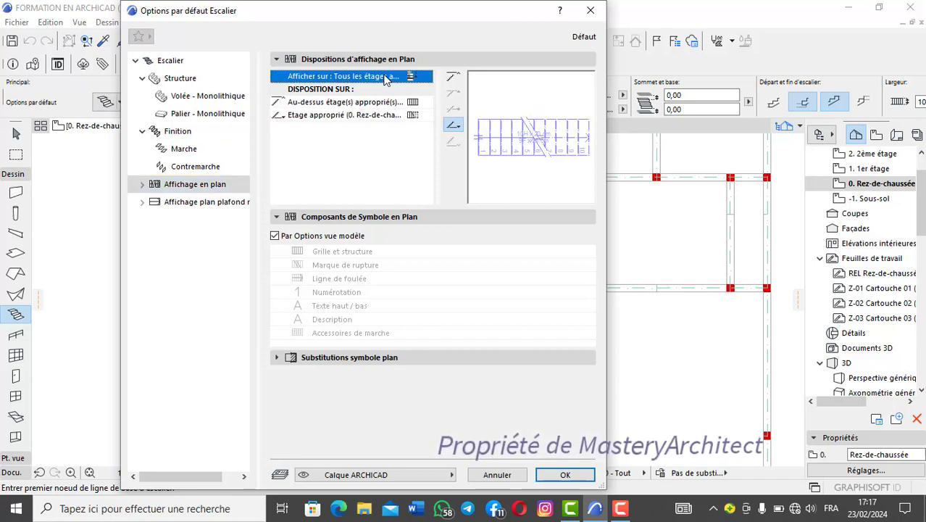
click(426, 76)
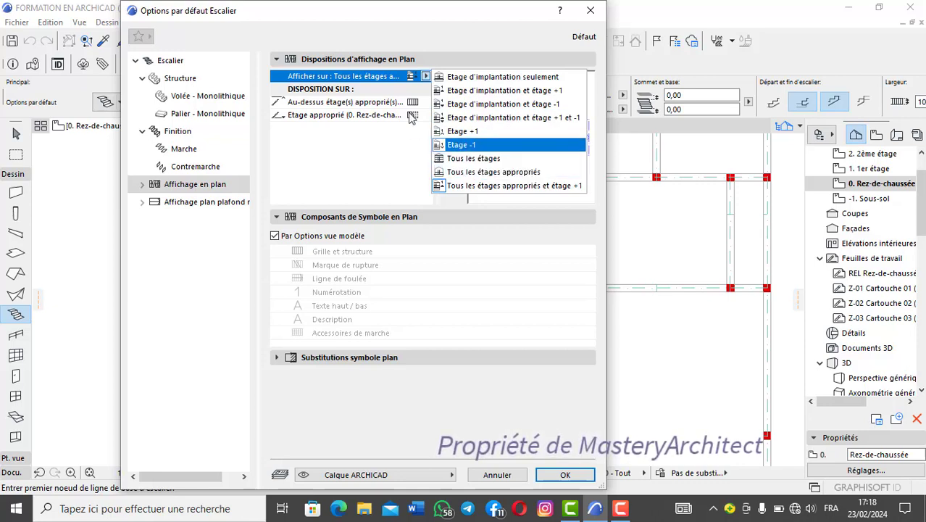
click(426, 76)
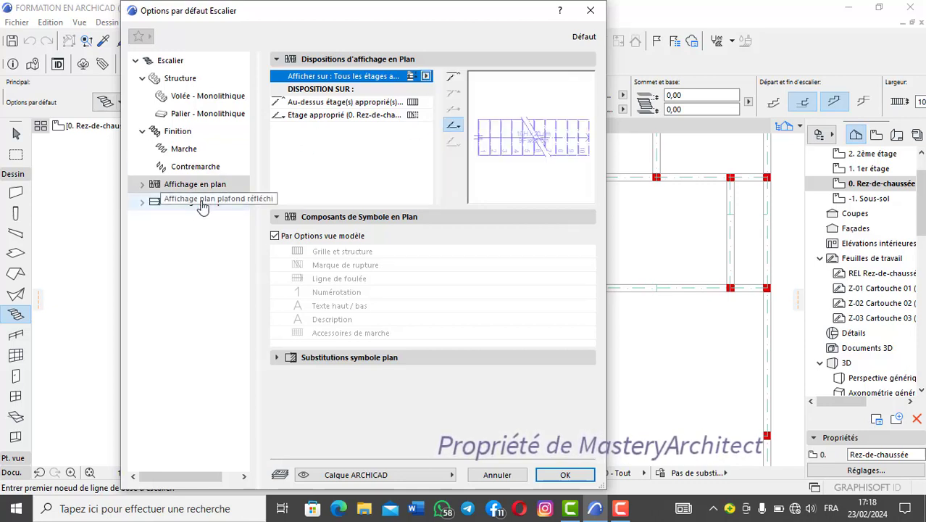
click(323, 356)
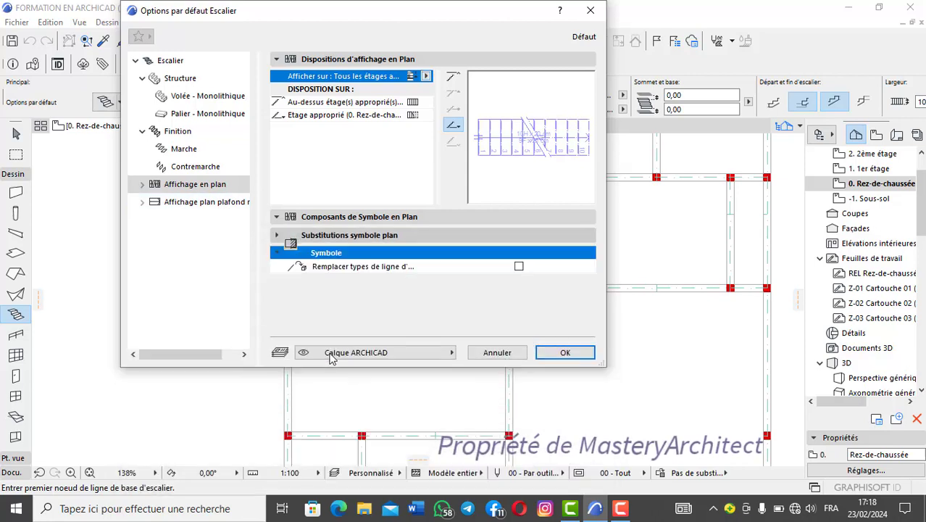
click(339, 217)
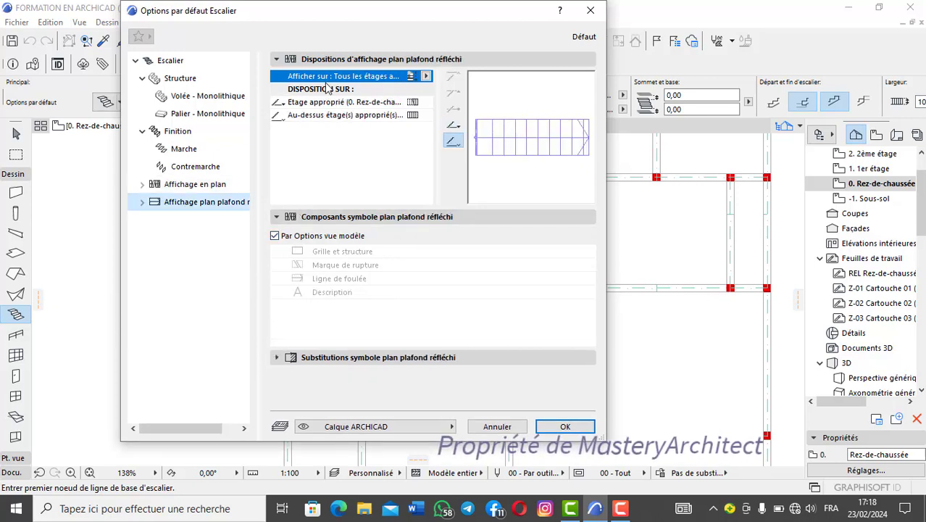
- Review the story visibility choices for the stair's reflected ceiling plan display and assign the stair to the ESCALIER layer
click(426, 76)
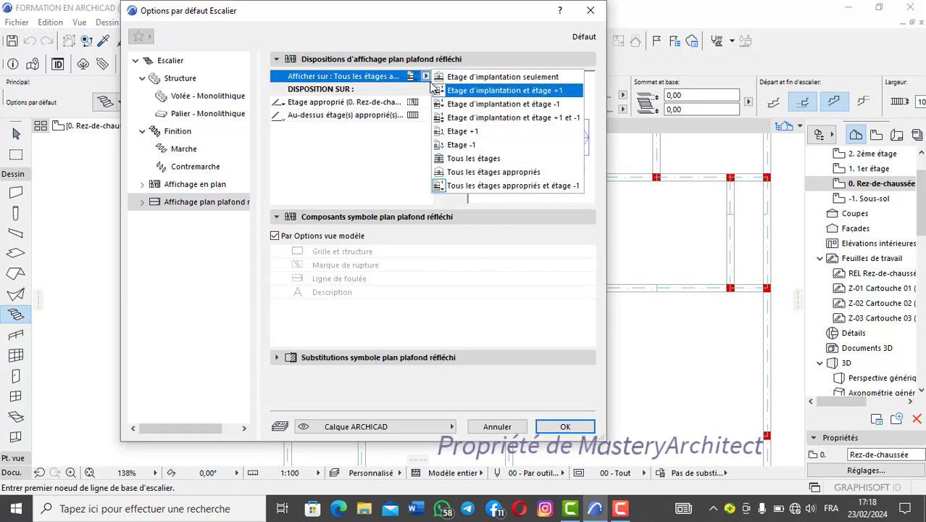
click(431, 118)
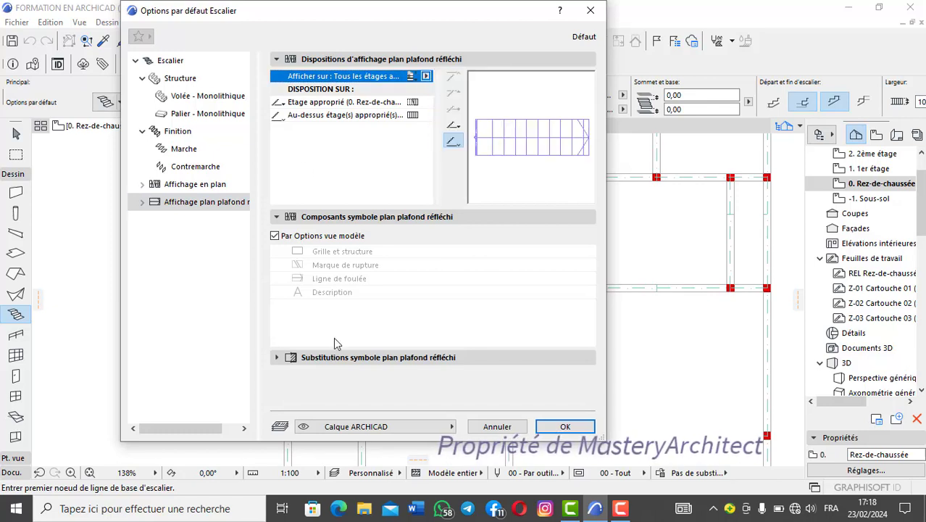
click(444, 429)
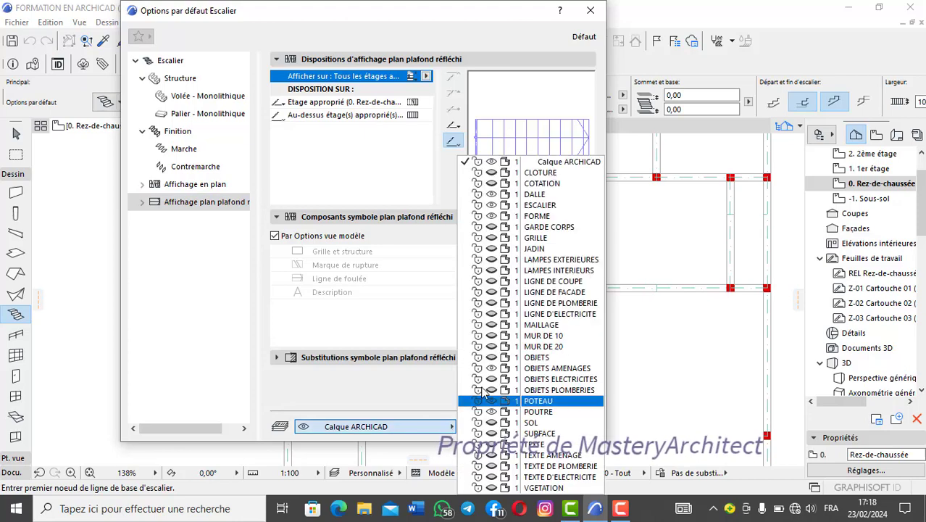
click(534, 206)
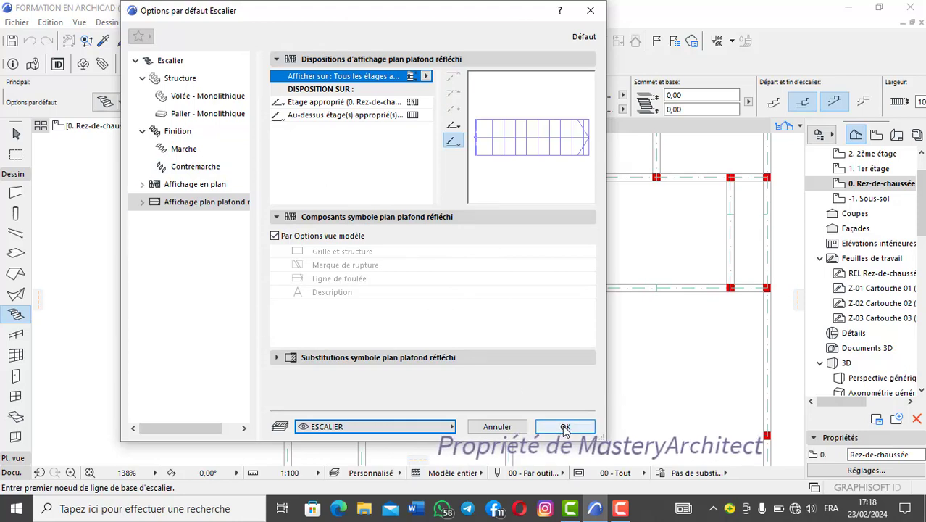
- Review the stair's tread or riser options for its start and end in the geometry settings, and accept the default settings
click(174, 61)
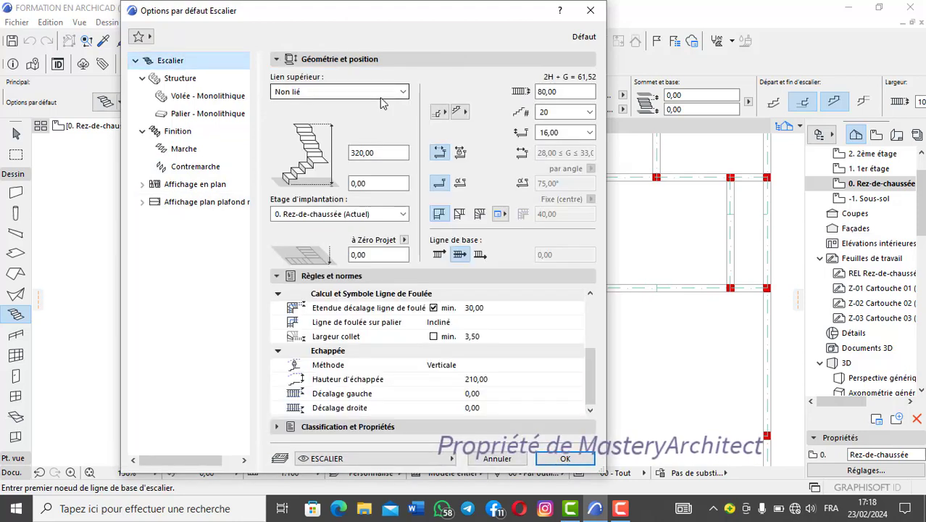
click(443, 112)
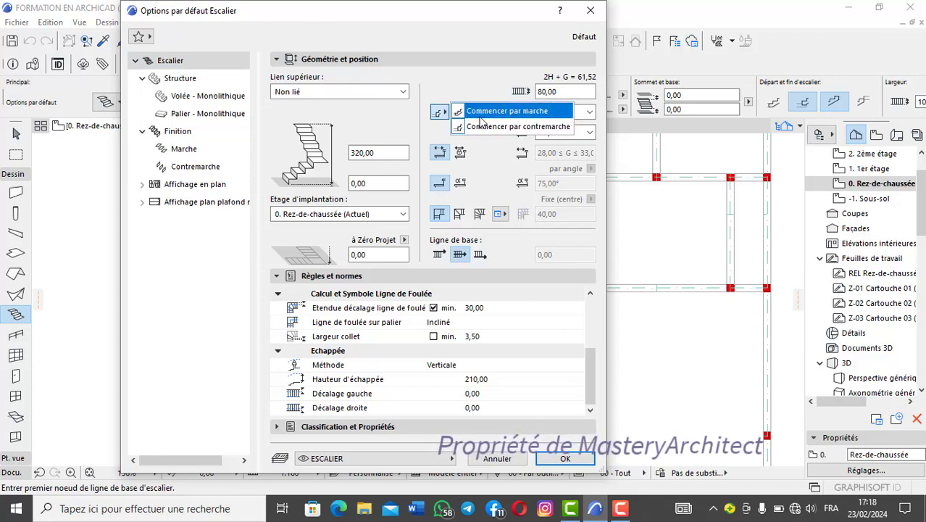
click(441, 114)
click(463, 113)
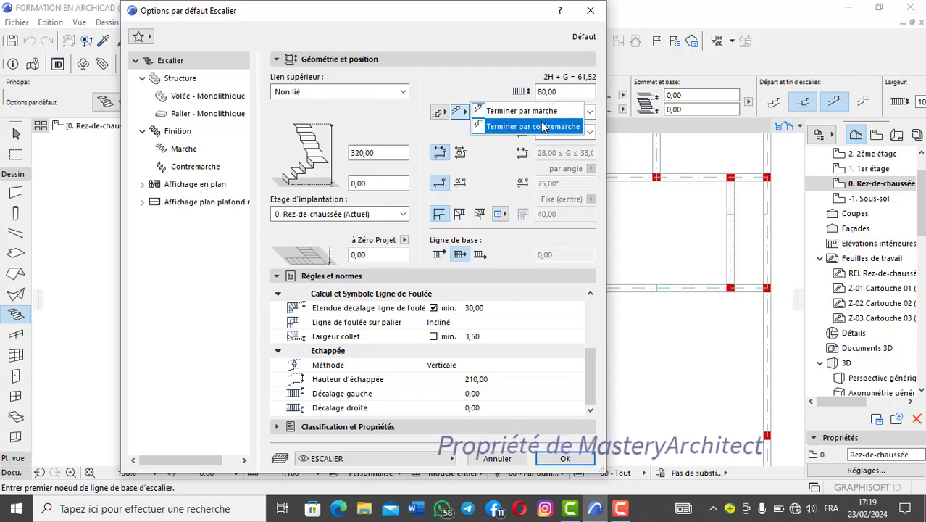
click(465, 115)
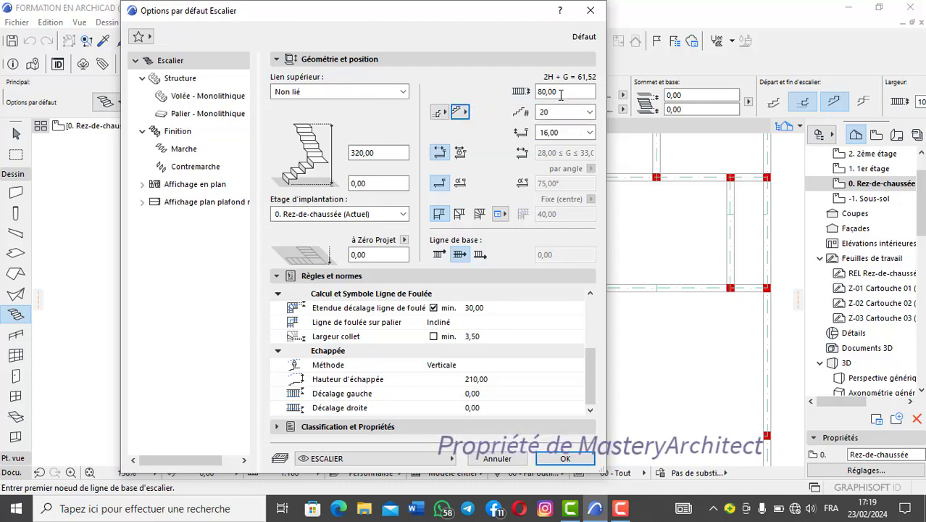
click(563, 458)
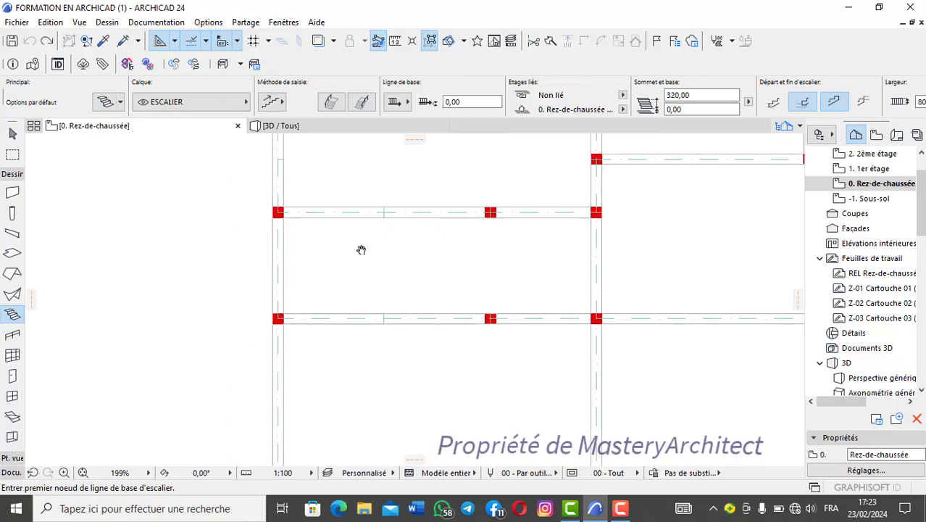
- Enable the left railing and start the stair's baseline at the lower-left corner of the middle column on the upper beam
scroll(379, 244, up, 2)
scroll(418, 240, up, 2)
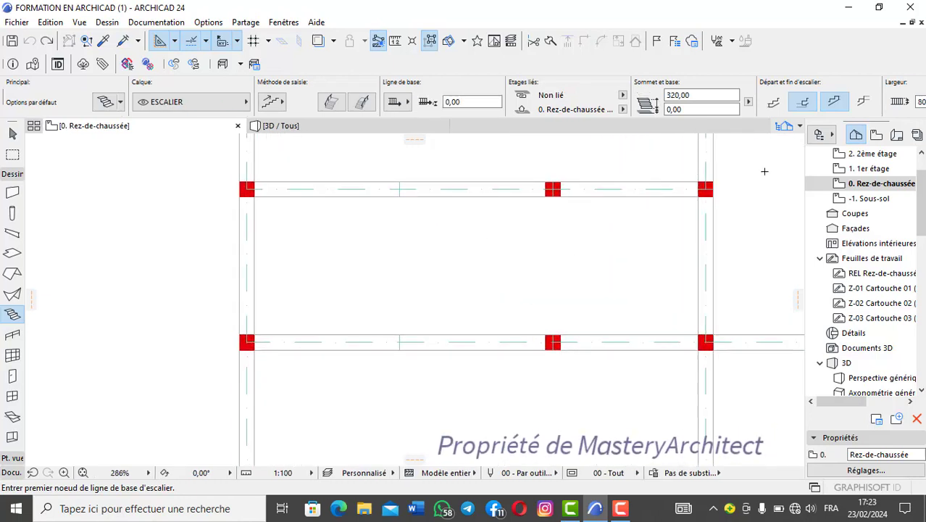
scroll(476, 236, down, 1)
middle_drag(465, 241, 424, 245)
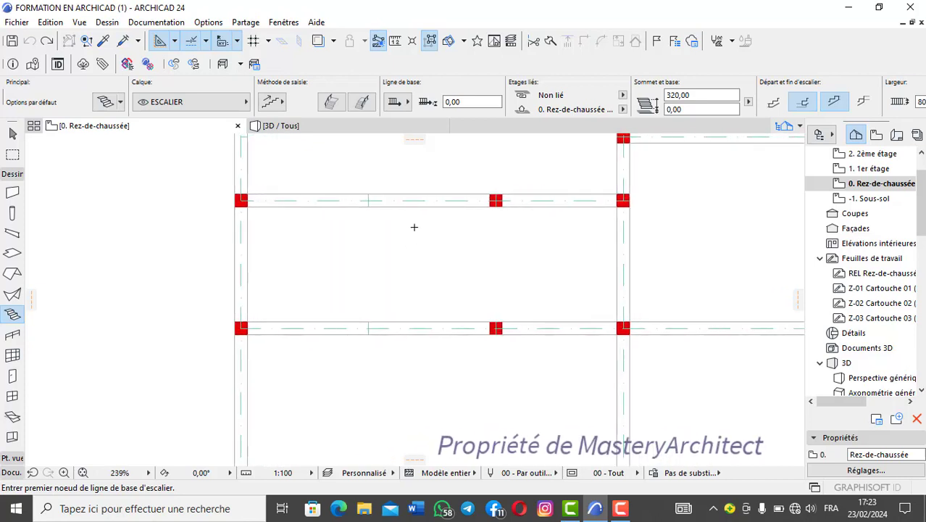
scroll(413, 226, up, 2)
scroll(413, 226, up, 1)
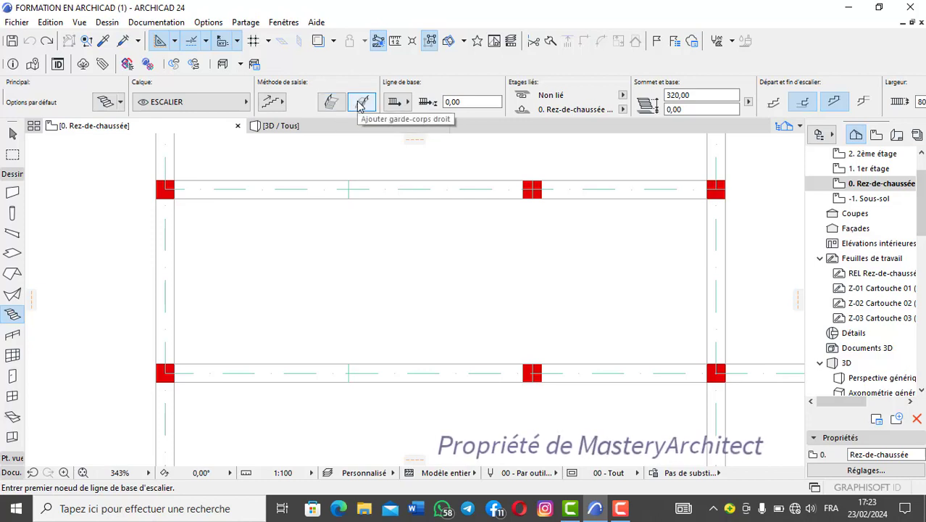
click(330, 101)
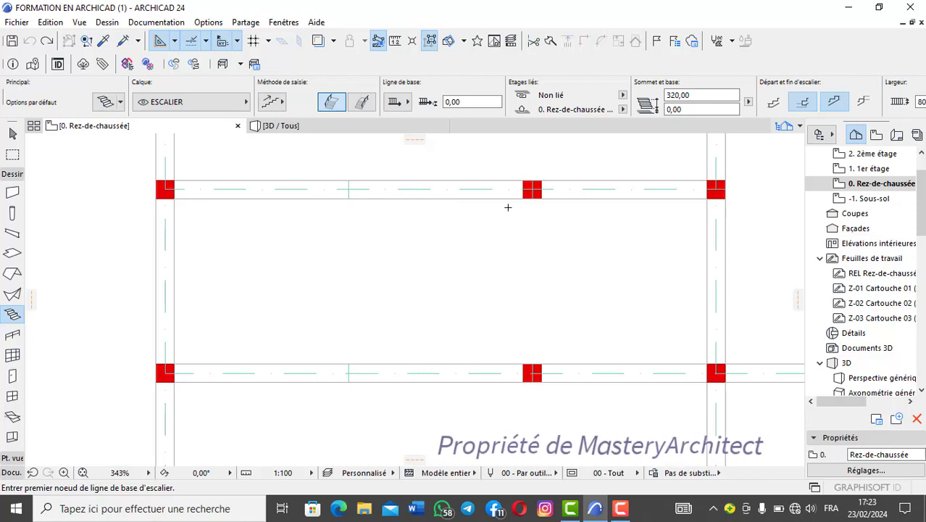
scroll(526, 193, up, 2)
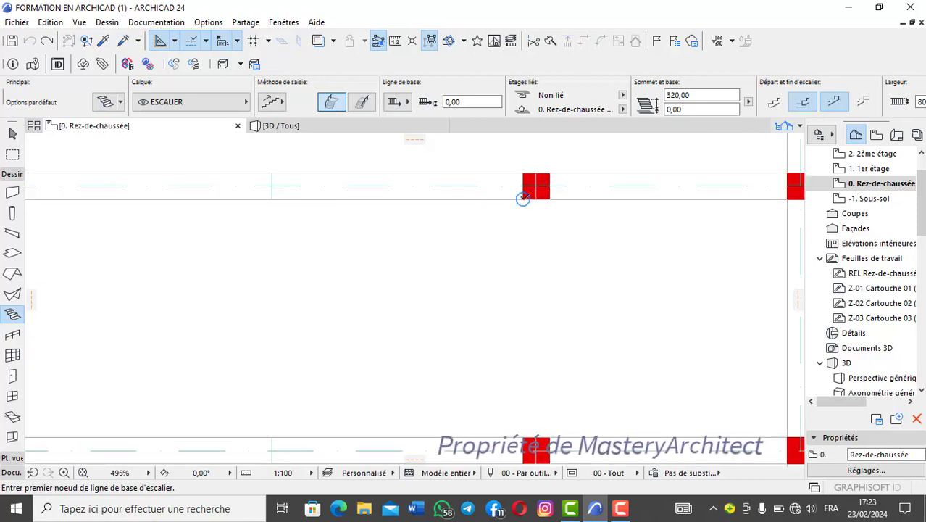
scroll(523, 197, up, 5)
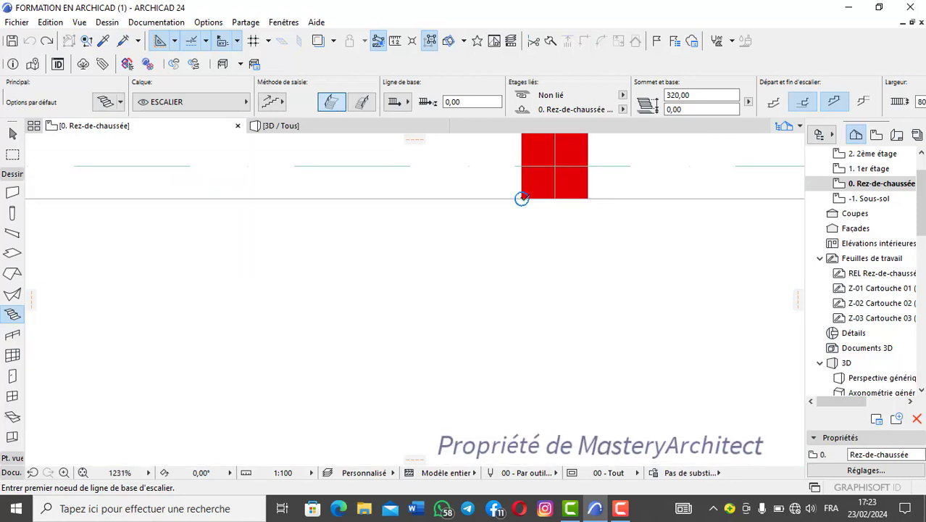
click(522, 198)
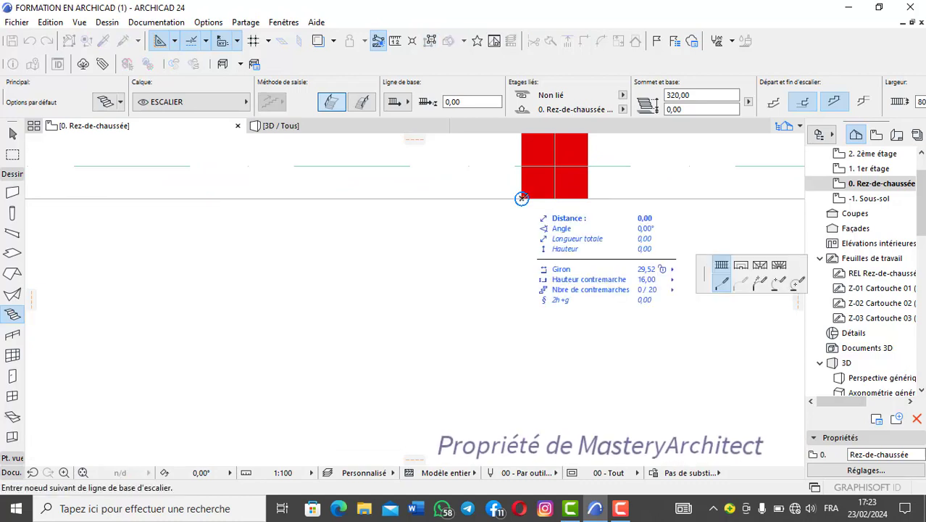
- Review the baseline position choices and the left railing option for the stair being drawn
click(408, 103)
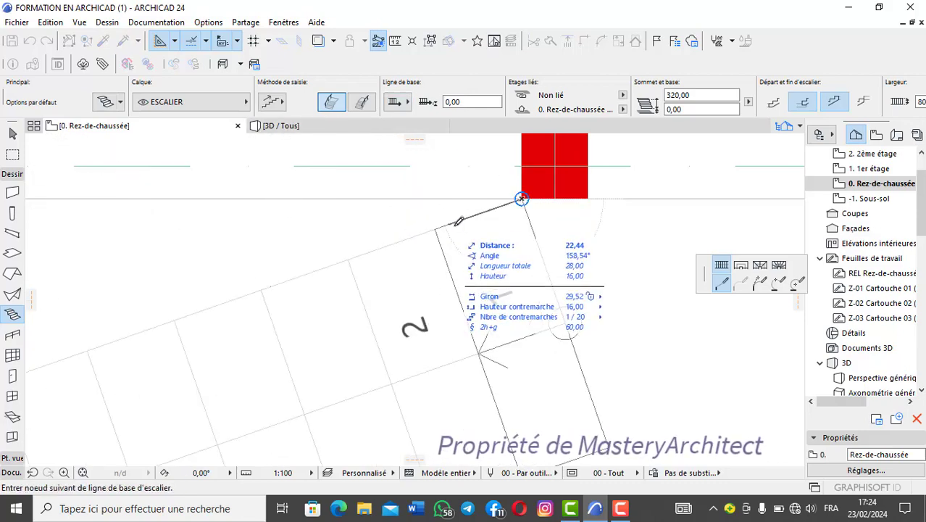
scroll(395, 233, down, 8)
middle_drag(394, 233, 462, 239)
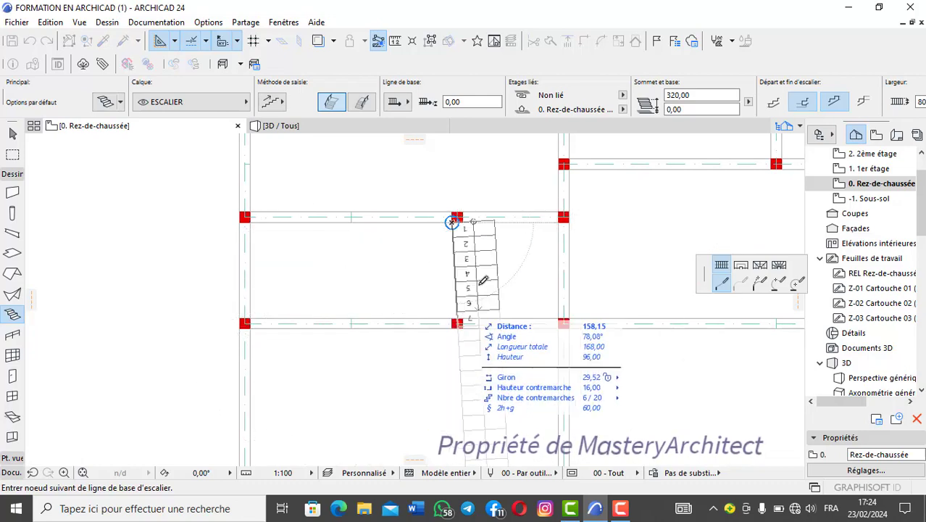
click(409, 101)
click(419, 99)
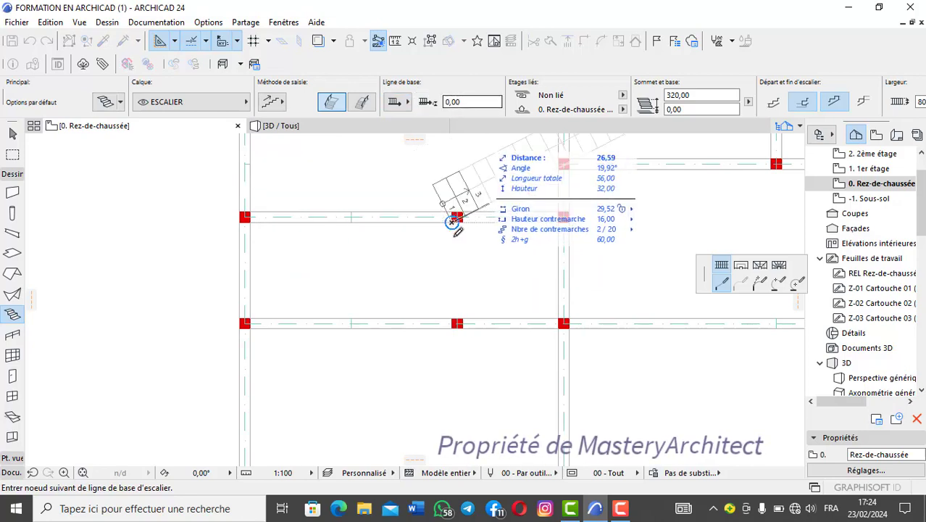
click(334, 96)
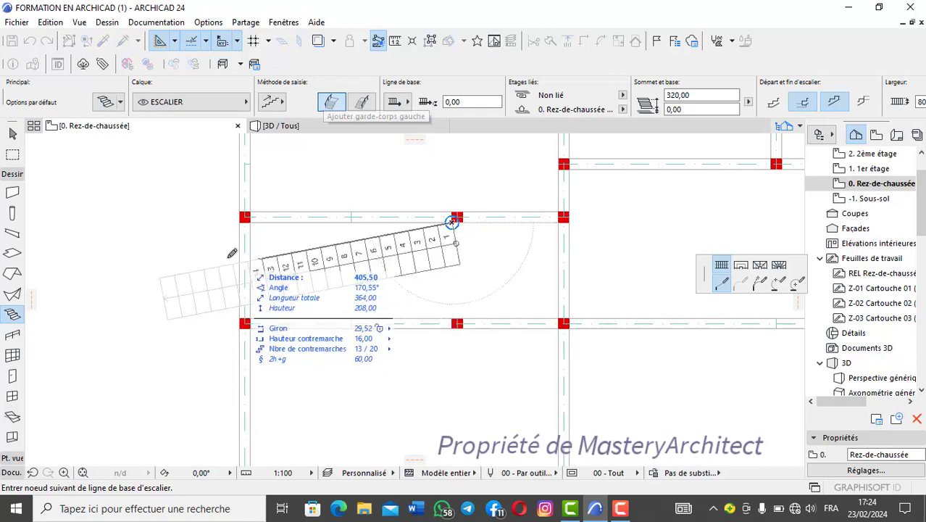
- Extend the stair's baseline to the inner corner of the upper-left column and 180 cm down to the lower-left column's inner corner
scroll(268, 225, up, 3)
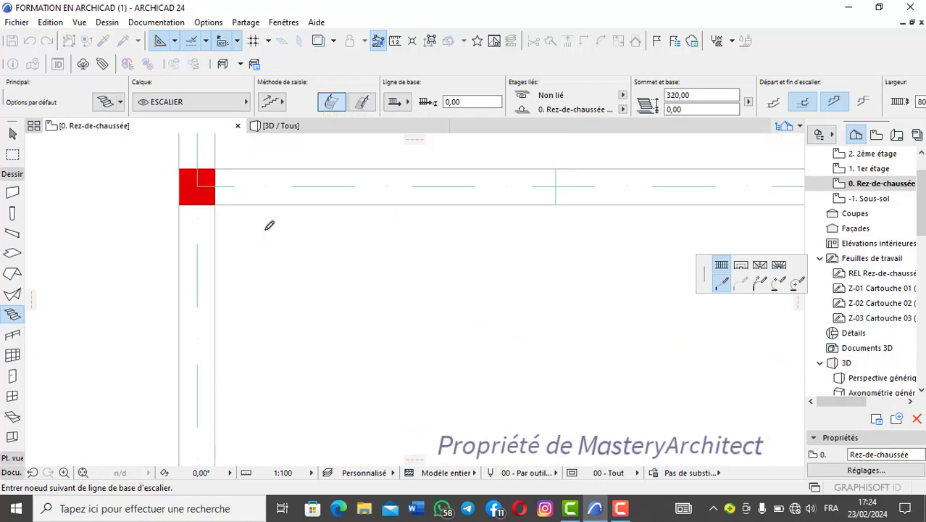
scroll(219, 195, up, 3)
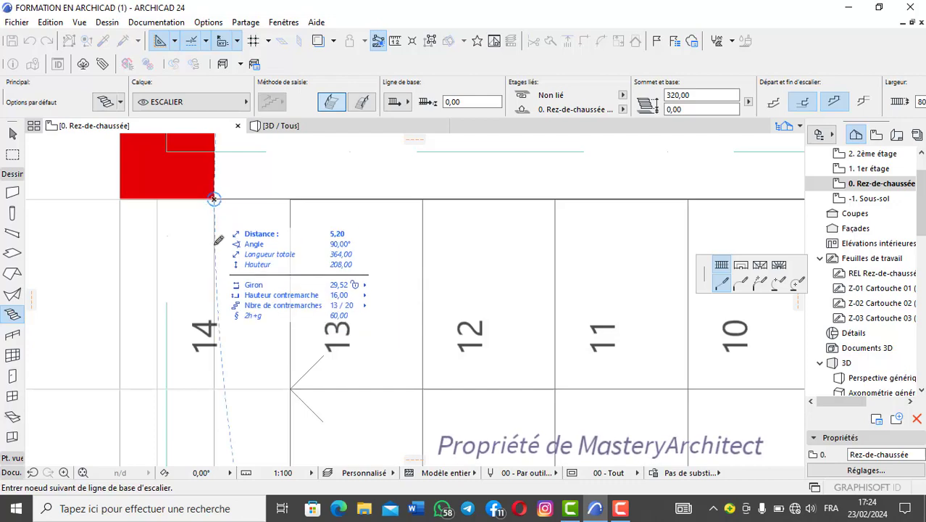
scroll(217, 262, down, 4)
middle_drag(240, 258, 244, 242)
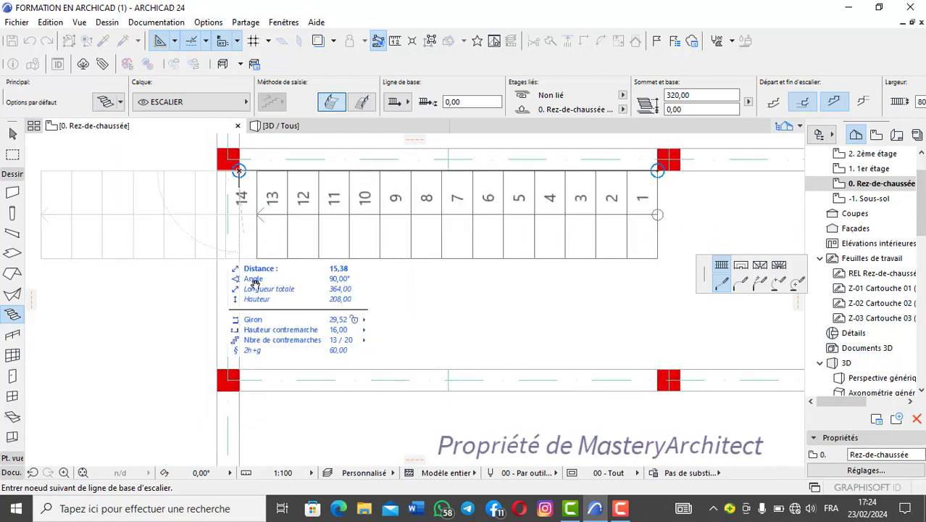
scroll(241, 358, up, 6)
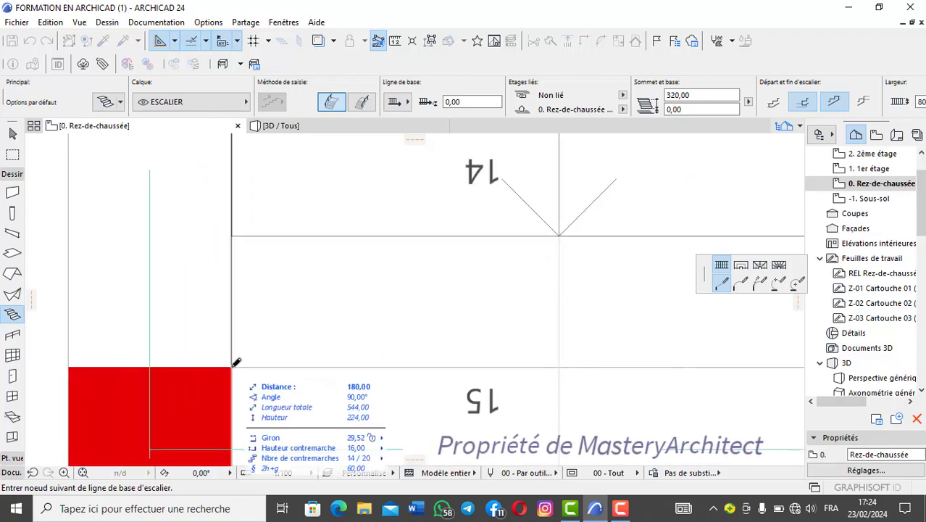
click(231, 366)
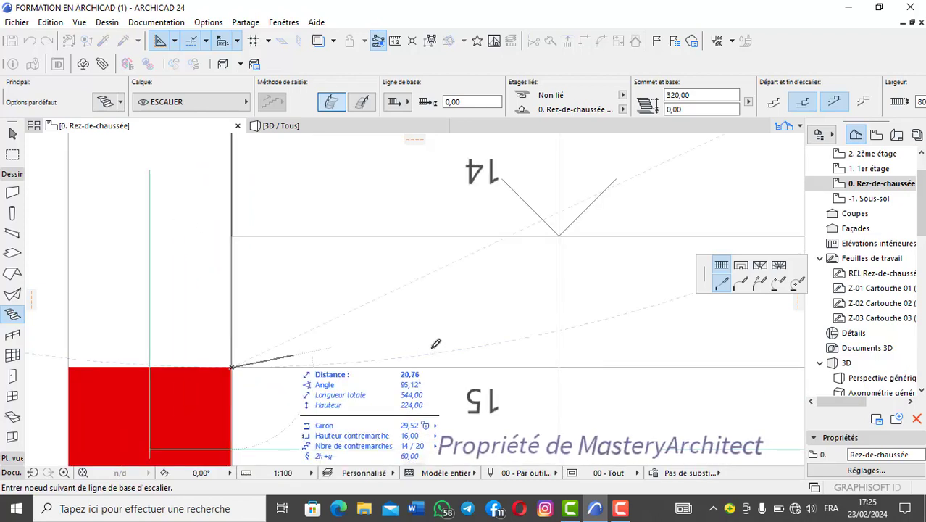
- Finish the U-shaped stair with a 380 cm baseline segment to the upper-left corner of the lower beam's middle column, using all 20 risers
scroll(435, 343, down, 6)
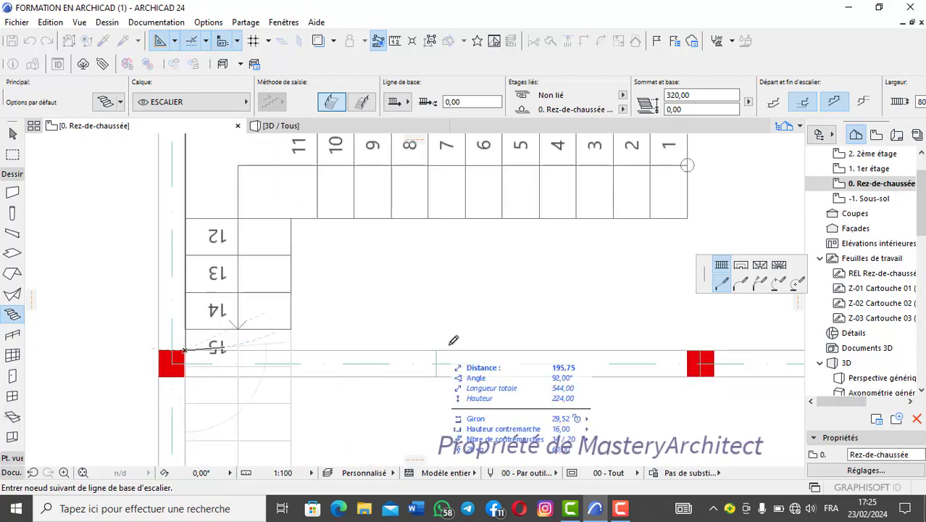
scroll(442, 355, down, 4)
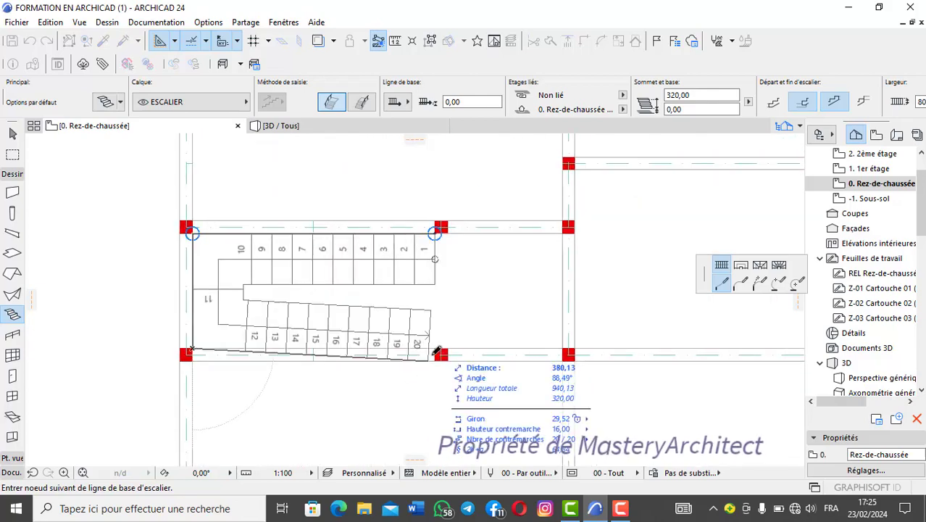
scroll(438, 351, up, 3)
scroll(447, 326, up, 4)
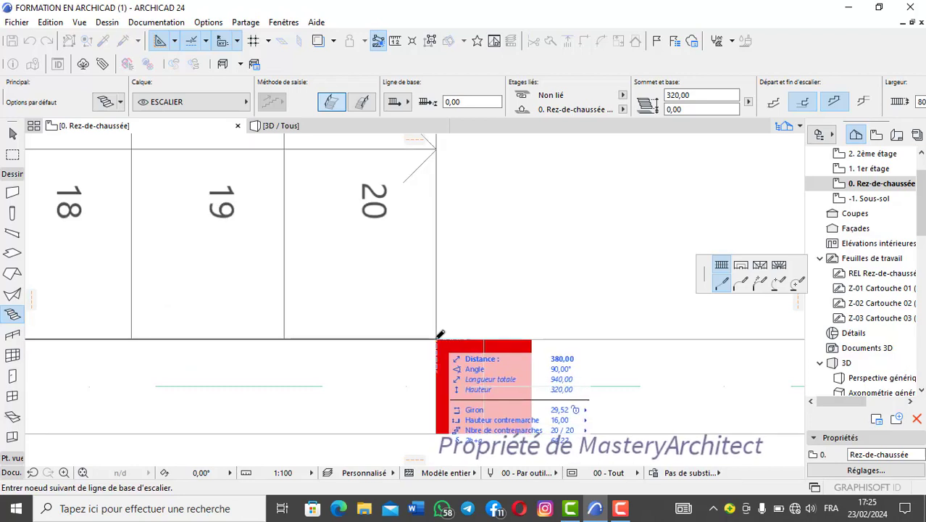
click(440, 334)
scroll(434, 338, down, 8)
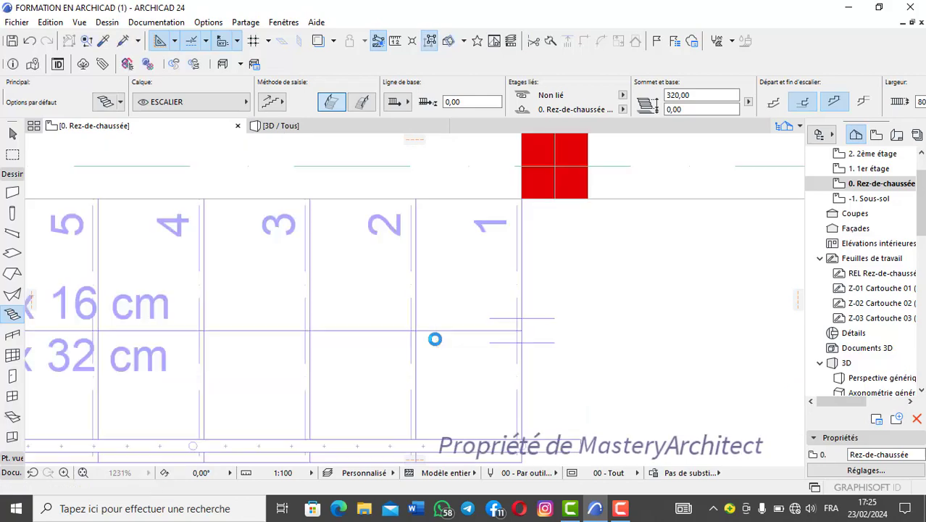
- Examine the placed stair's plan symbol on the ground floor and check its display on 1er étage
scroll(429, 285, up, 3)
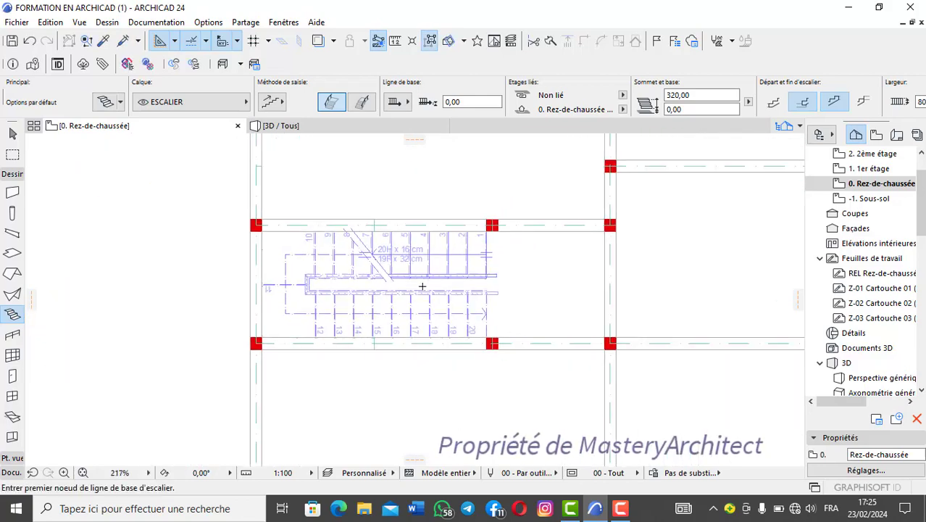
scroll(415, 252, up, 4)
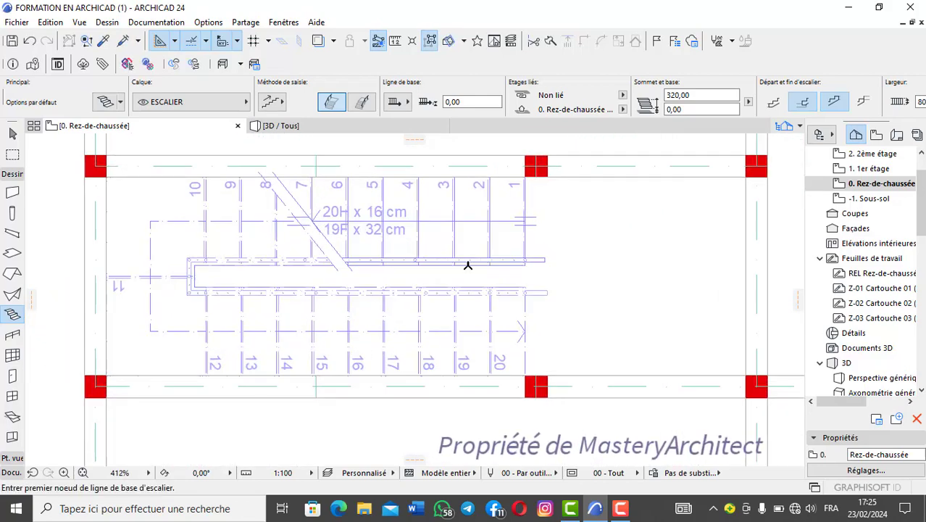
middle_drag(467, 266, 401, 272)
scroll(385, 272, down, 4)
middle_drag(342, 276, 351, 272)
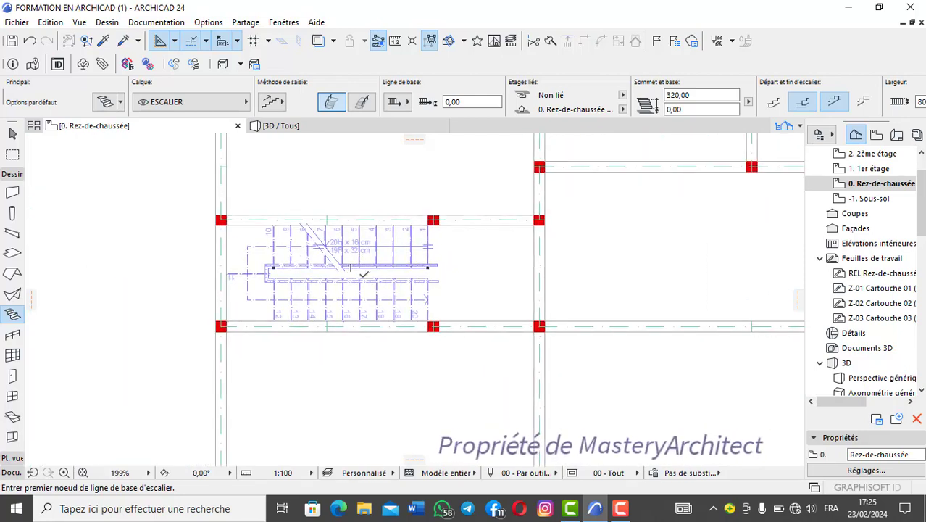
click(877, 169)
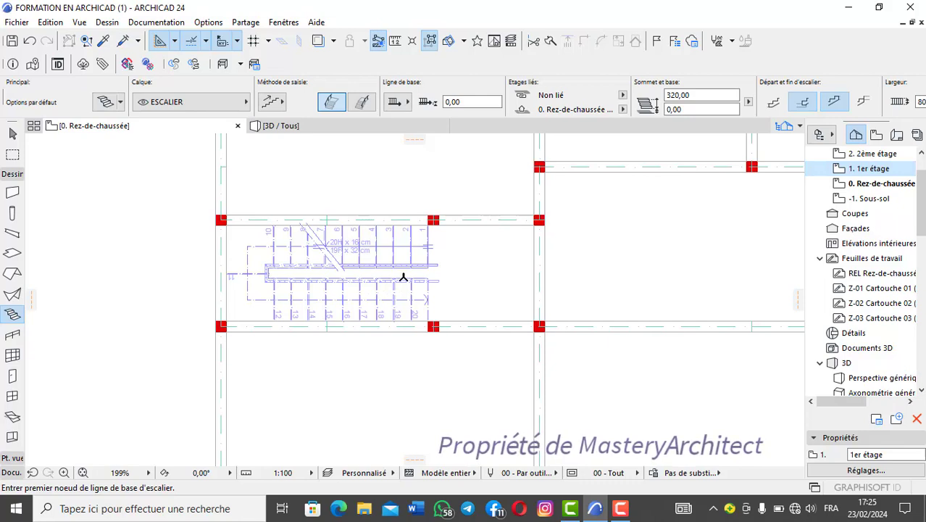
scroll(404, 278, up, 1)
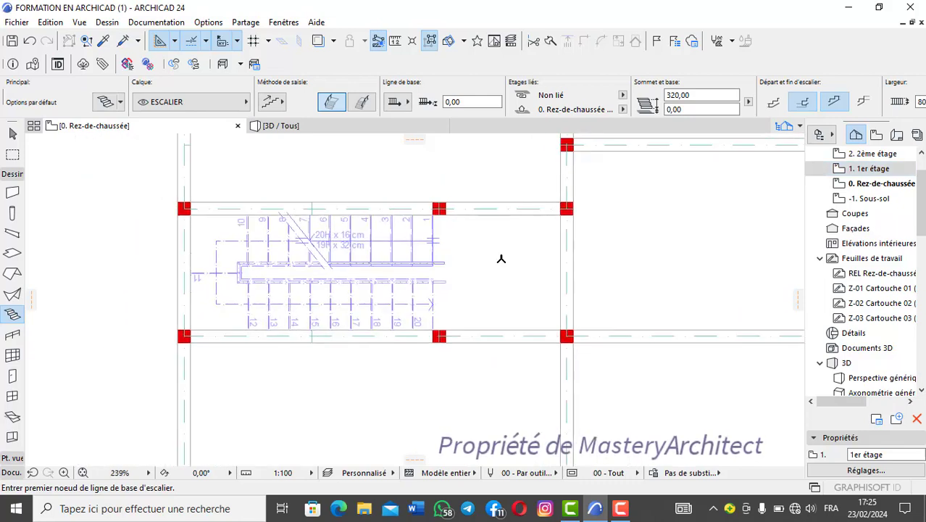
click(874, 185)
click(884, 169)
click(848, 187)
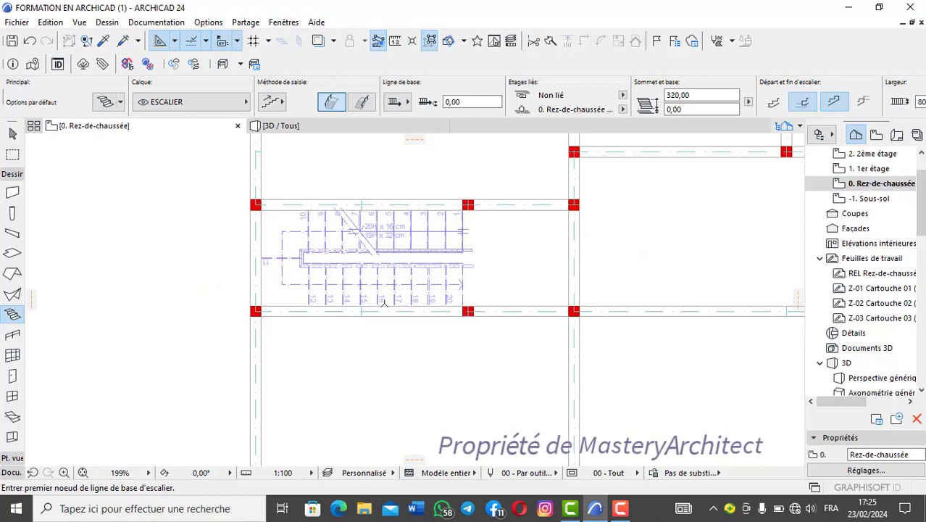
- Compare the stair's plan display on 1er étage and Rez-de-chaussée, and inspect the extent of its railing on the ground floor
click(885, 171)
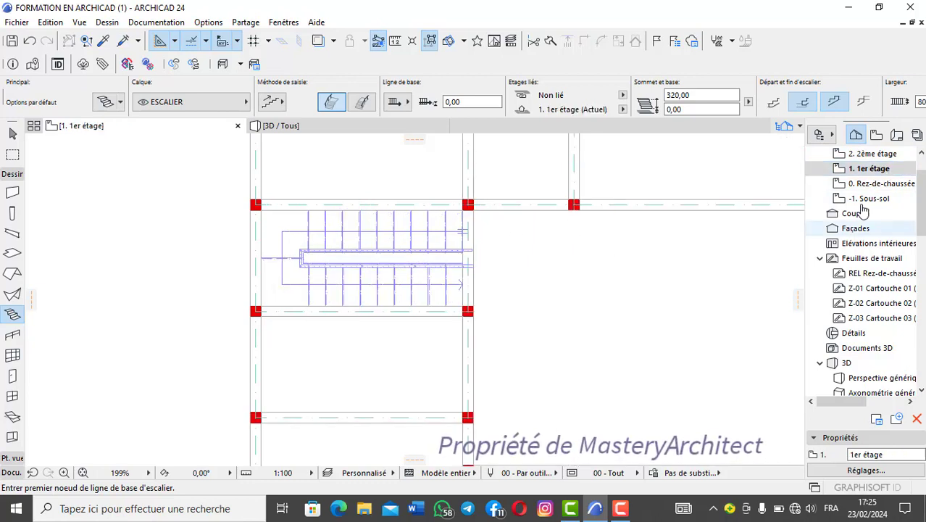
click(904, 187)
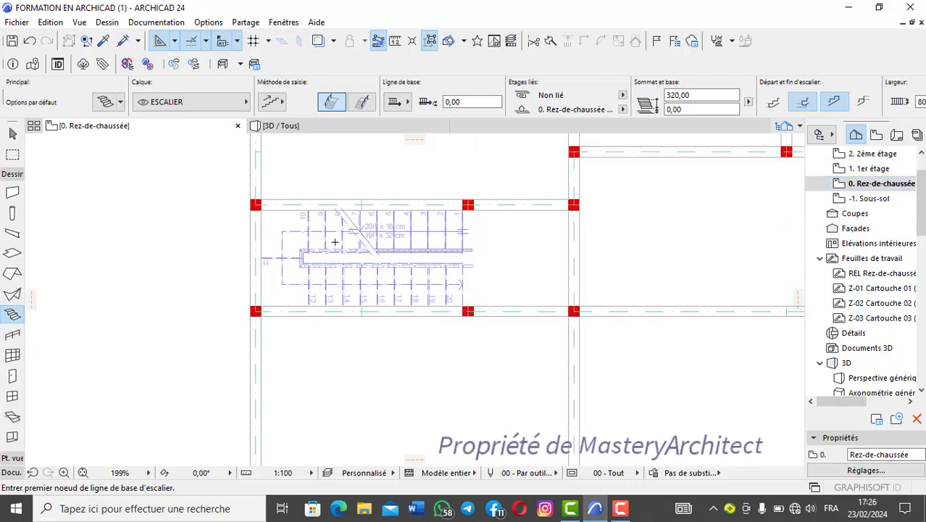
scroll(368, 252, up, 5)
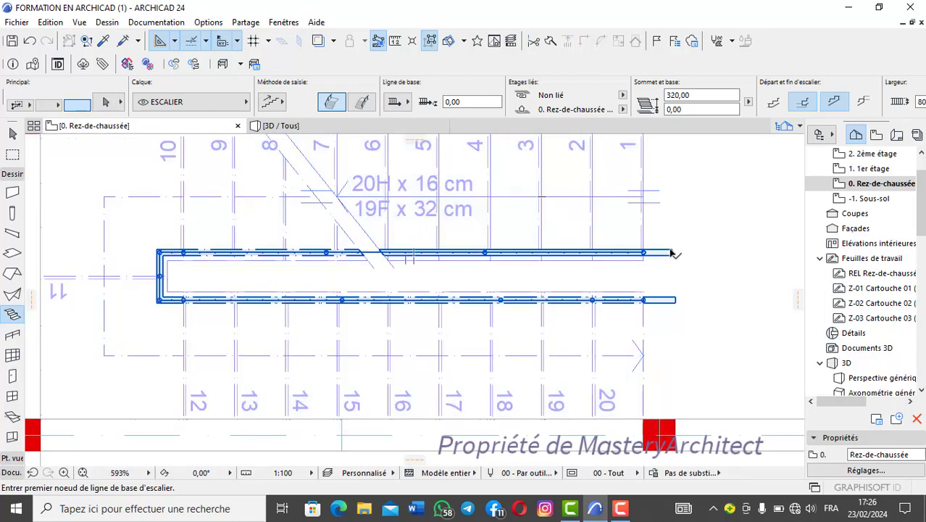
shift+click(671, 253)
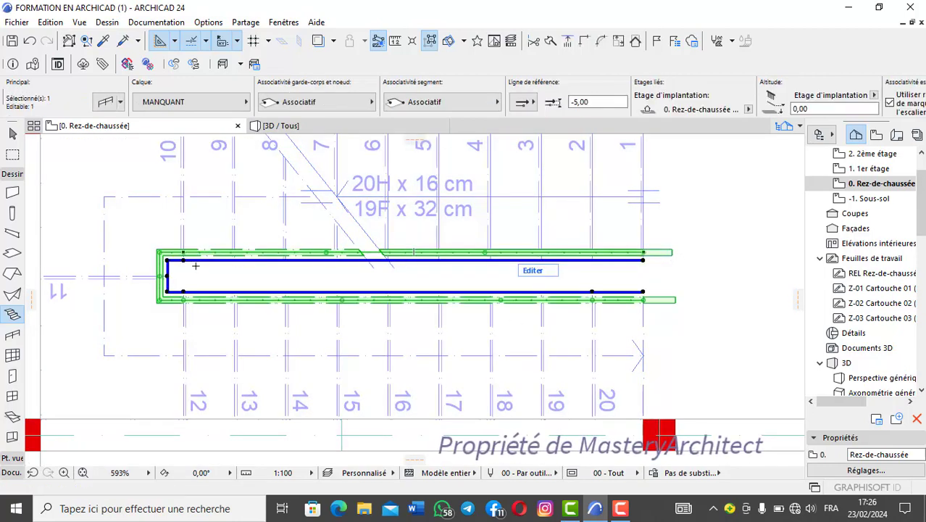
scroll(216, 247, down, 3)
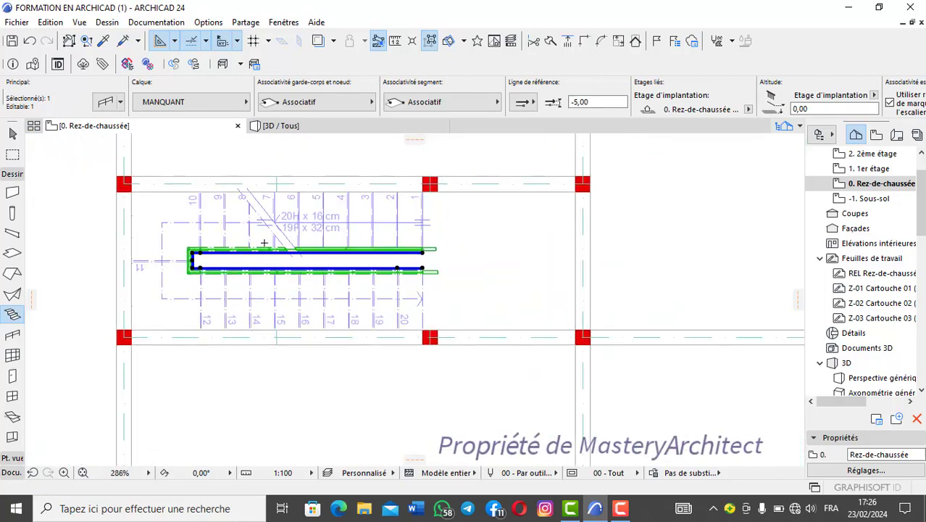
scroll(357, 206, up, 2)
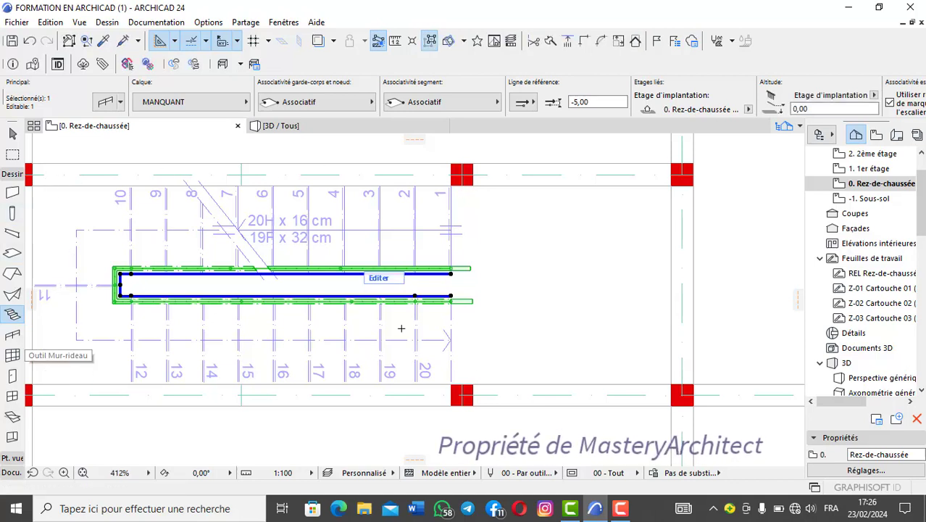
middle_drag(366, 291, 540, 271)
key(Escape)
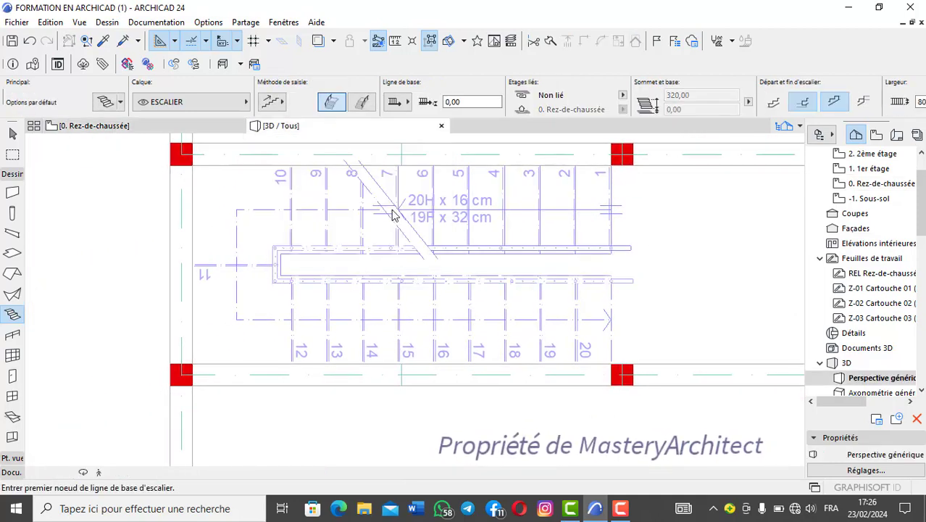
- Show the stair in the 3D view and set the model view options to 04 - Exécution (LOD 300)
click(319, 129)
shift+middle_drag(391, 333, 601, 345)
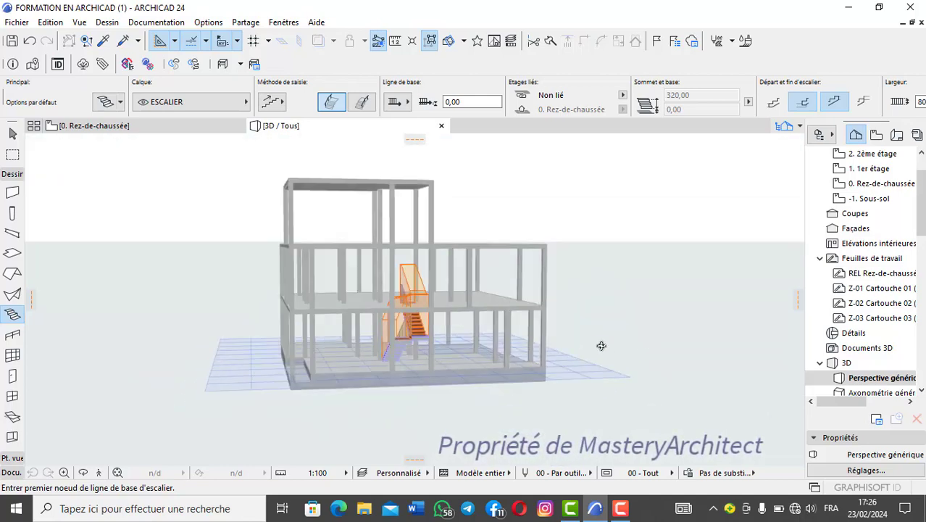
scroll(403, 324, up, 8)
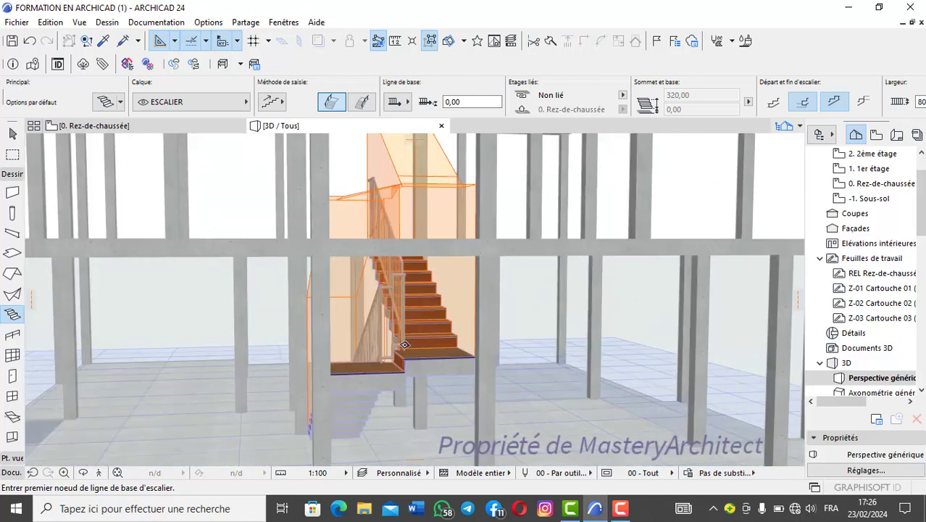
shift+middle_drag(409, 334, 437, 219)
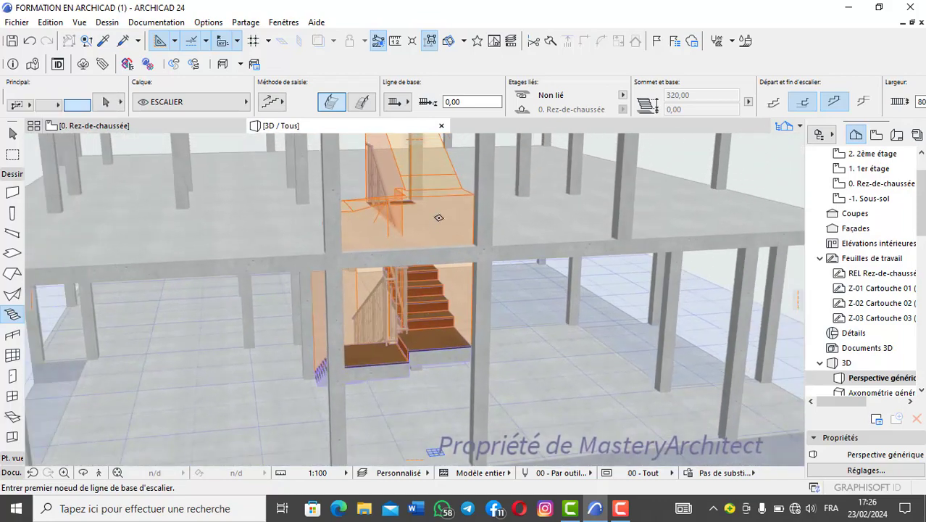
shift+click(438, 217)
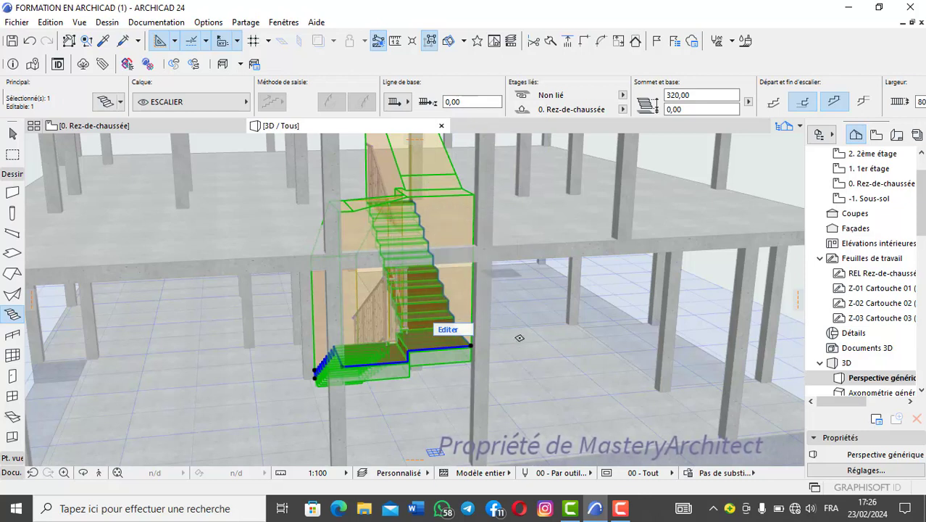
click(674, 472)
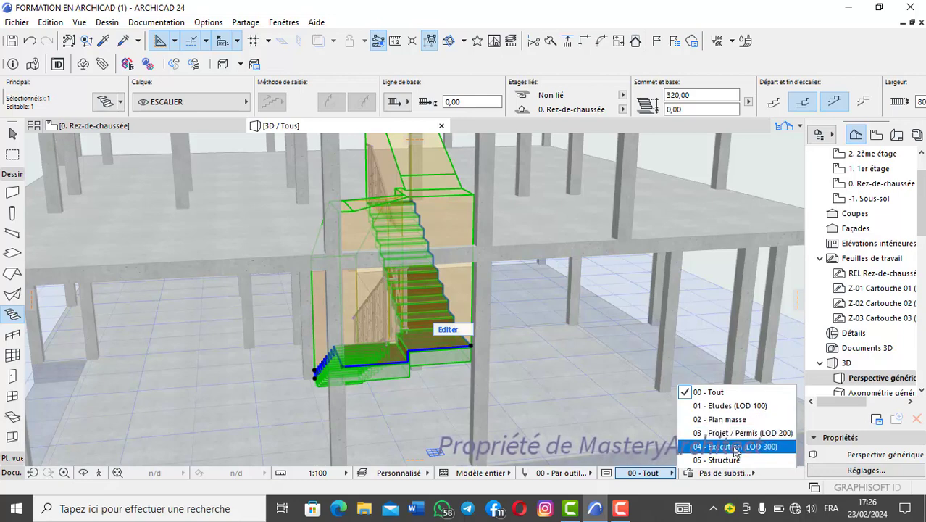
click(678, 446)
- Examine the stair's flights, landing and railing from several sides in 3D, and return to the ground floor plan
scroll(407, 302, up, 3)
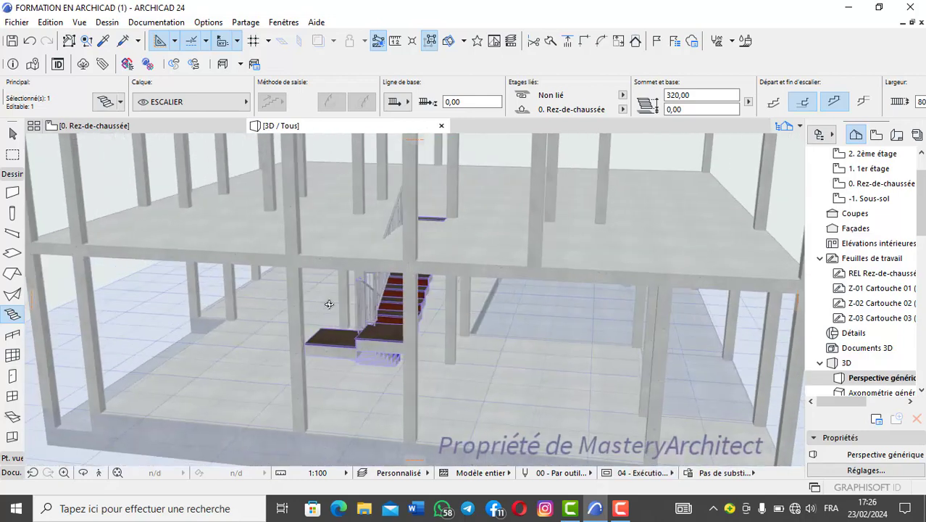
scroll(391, 384, up, 3)
drag(364, 378, 536, 370)
scroll(545, 308, up, 3)
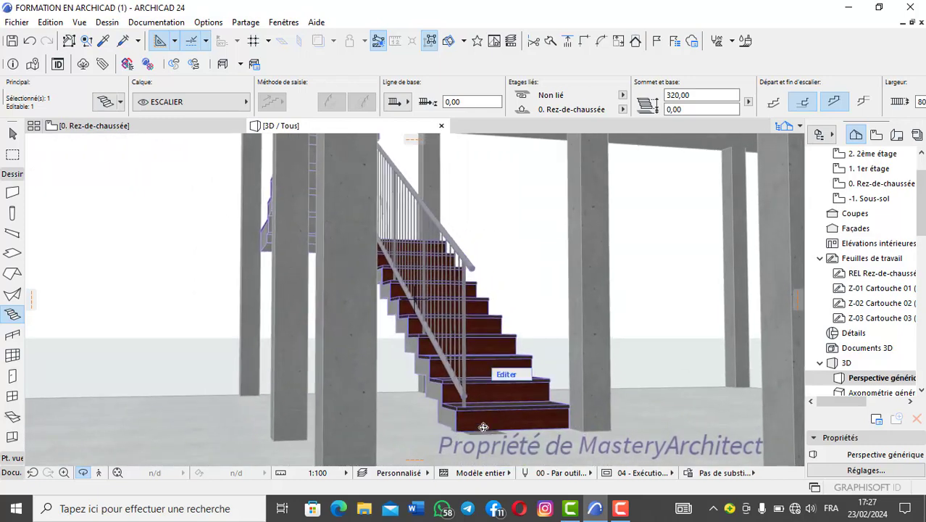
mouse_move(513, 329)
mouse_down()
mouse_move(506, 337)
mouse_move(469, 298)
mouse_move(414, 372)
mouse_move(465, 413)
mouse_move(444, 276)
mouse_move(421, 332)
mouse_move(427, 290)
mouse_move(444, 368)
mouse_move(452, 229)
mouse_move(452, 371)
mouse_move(413, 297)
mouse_move(461, 327)
mouse_move(523, 303)
mouse_move(414, 300)
mouse_move(438, 284)
mouse_move(629, 340)
mouse_move(497, 327)
mouse_move(522, 317)
mouse_up()
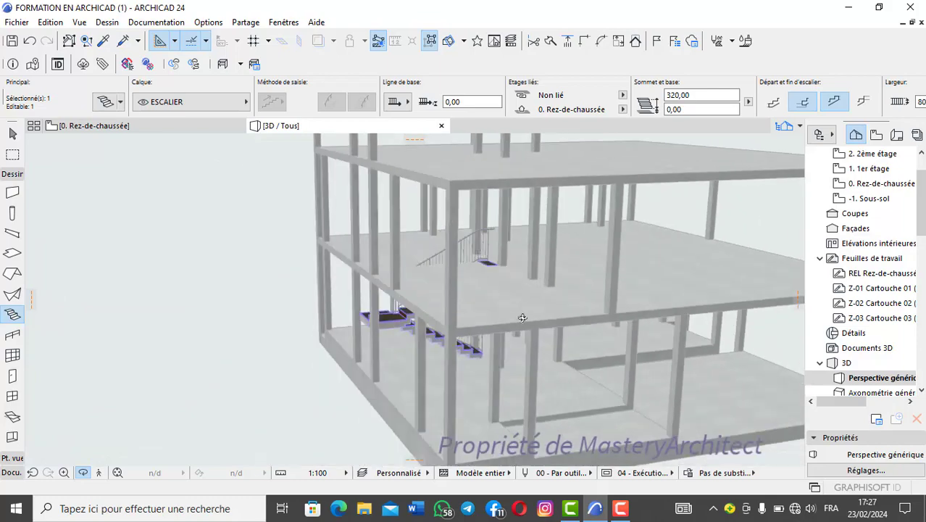
scroll(404, 335, up, 10)
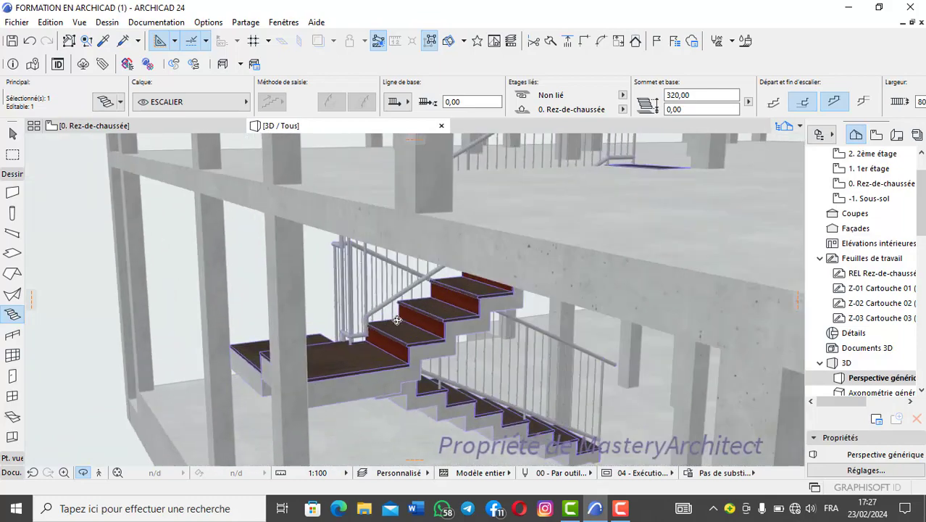
drag(397, 320, 419, 270)
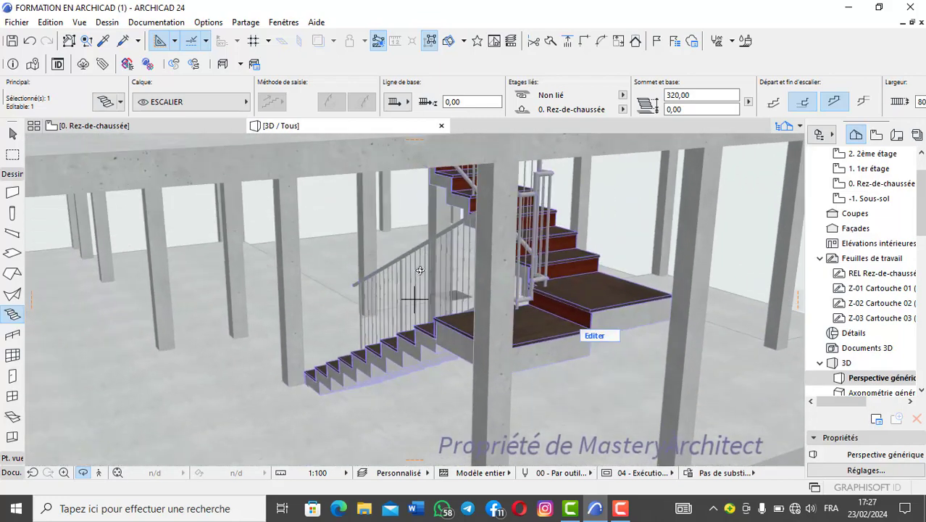
click(123, 125)
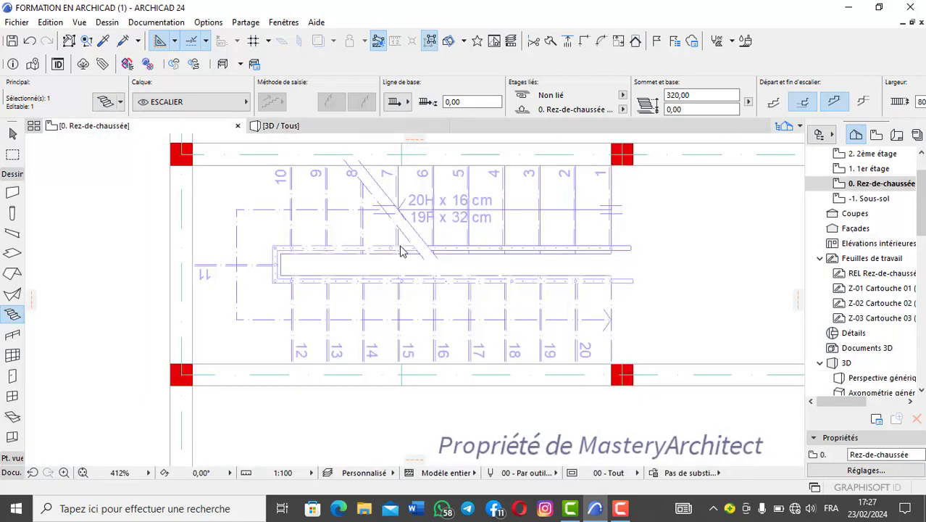
key(Escape)
scroll(399, 245, down, 5)
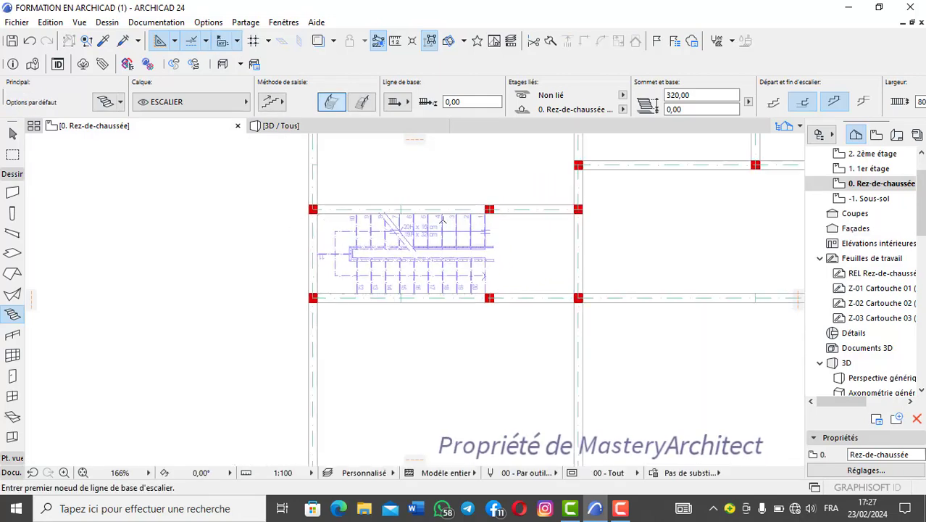
middle_drag(489, 216, 483, 245)
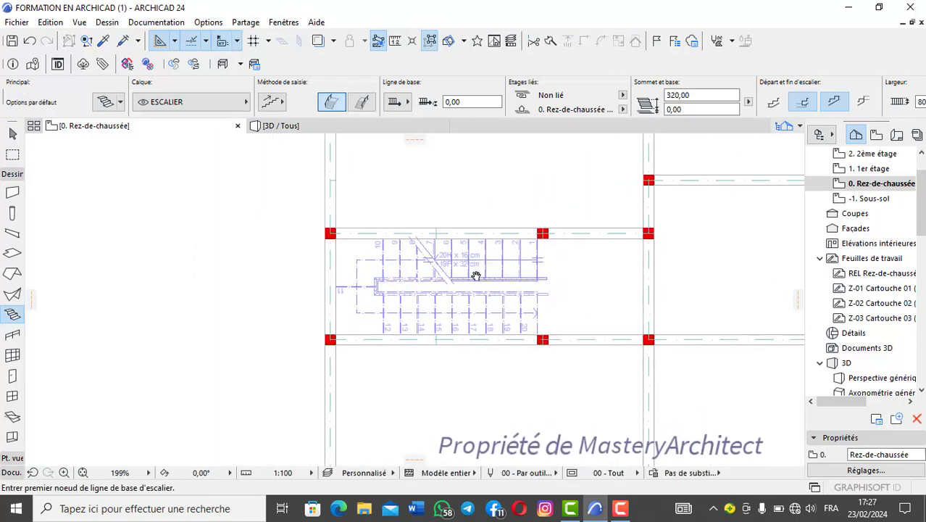
- Cut a rectangular stairwell opening in the slab, from the upper-left column's inner corner to the upper-left corner of the lower middle column
click(13, 194)
click(12, 254)
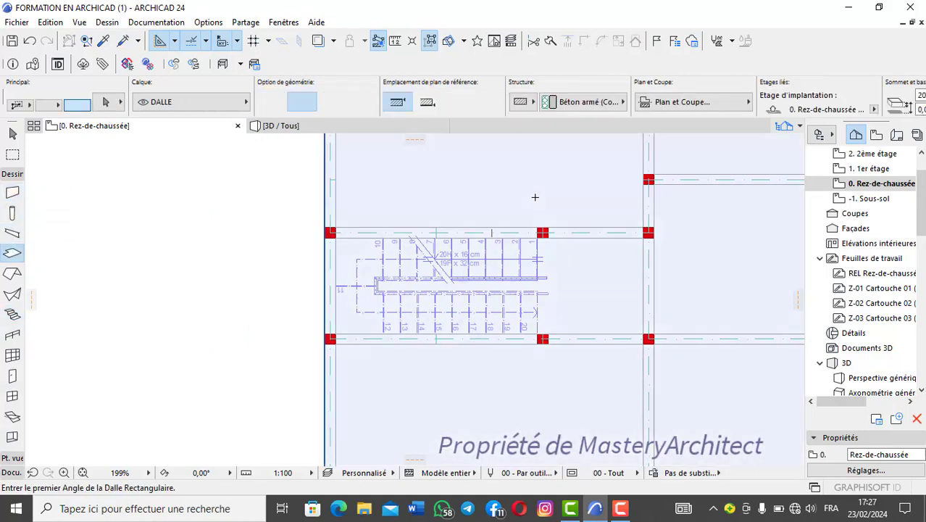
scroll(492, 289, down, 3)
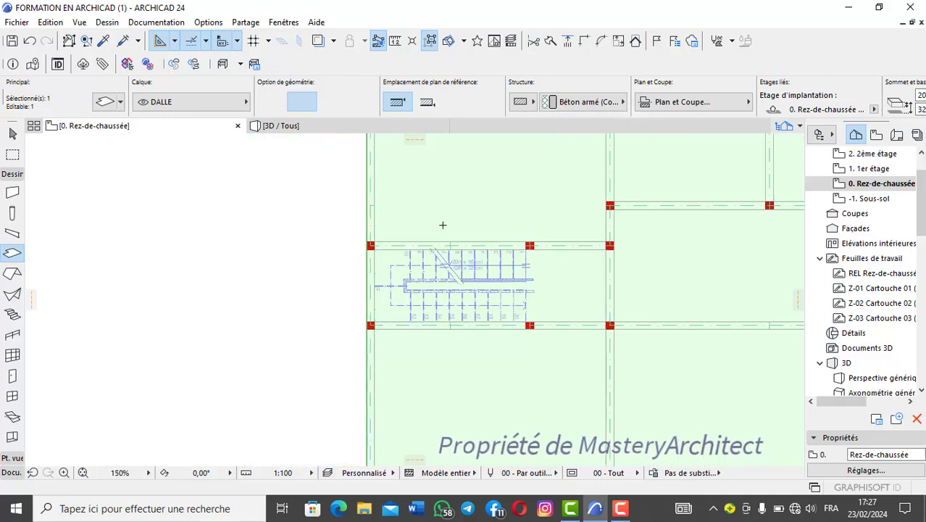
scroll(498, 314, down, 3)
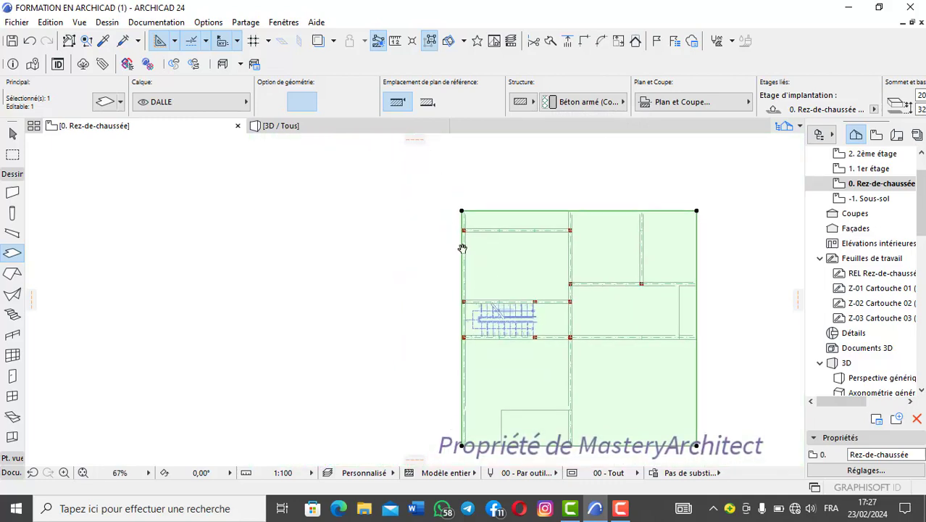
scroll(466, 197, up, 6)
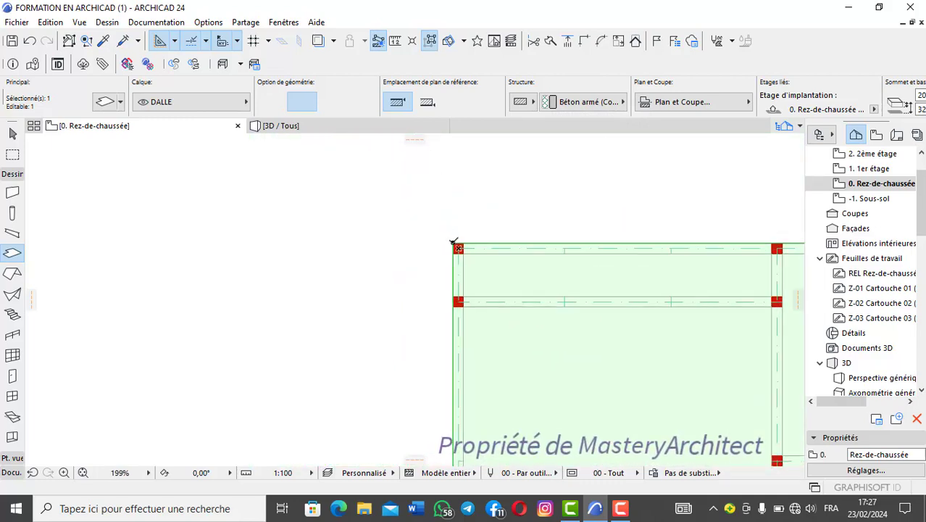
click(453, 243)
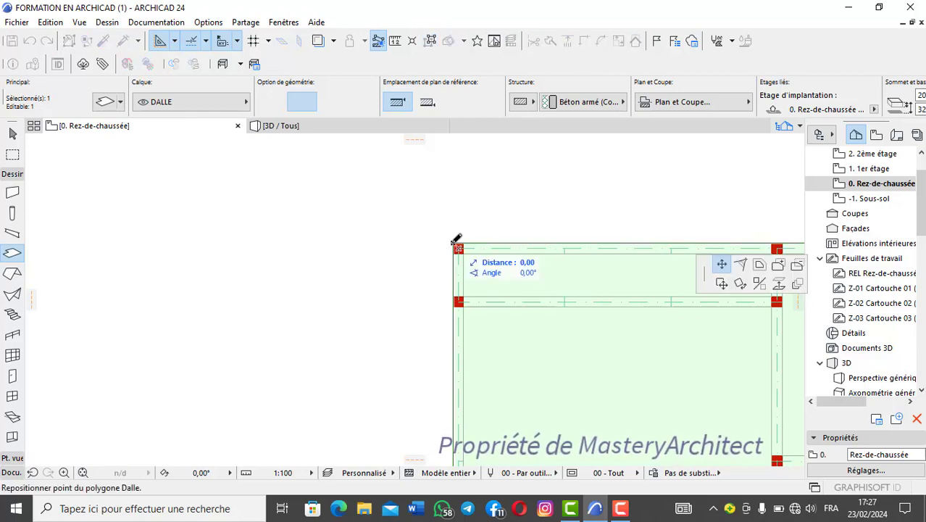
click(798, 265)
scroll(516, 336, down, 4)
middle_drag(517, 343, 489, 199)
middle_drag(512, 287, 501, 277)
scroll(501, 279, up, 3)
scroll(500, 279, up, 5)
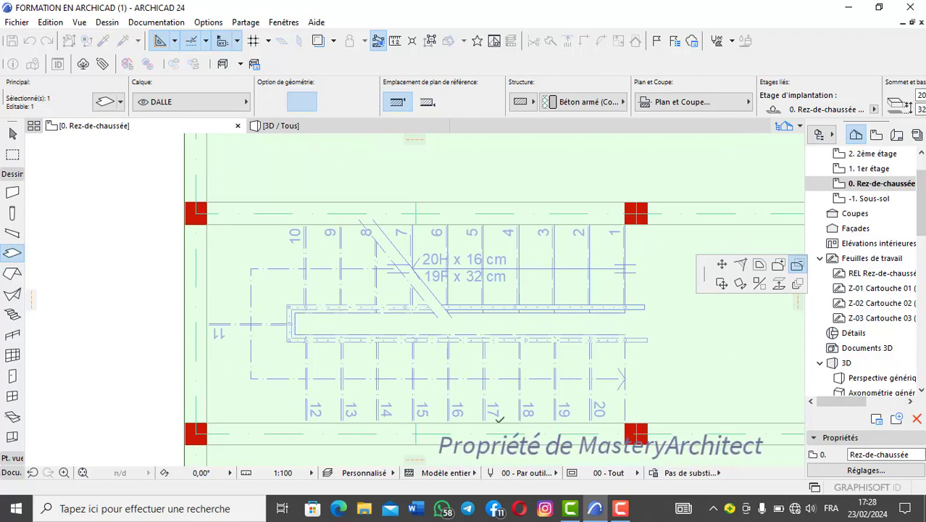
click(206, 223)
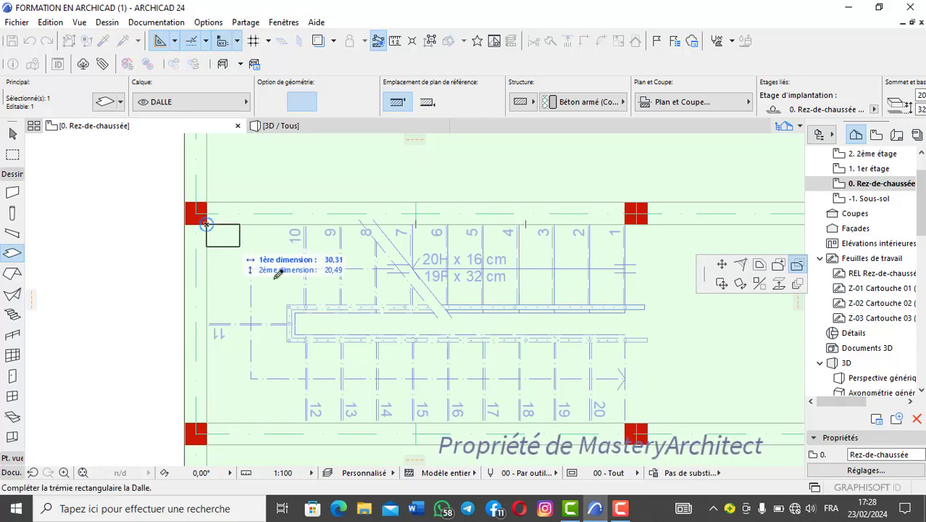
click(625, 438)
scroll(625, 439, up, 6)
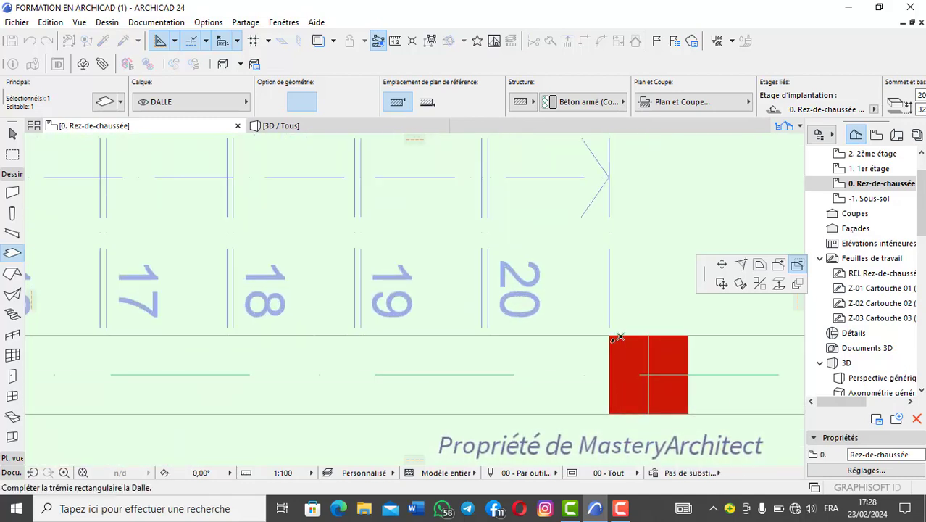
click(610, 328)
scroll(428, 268, down, 5)
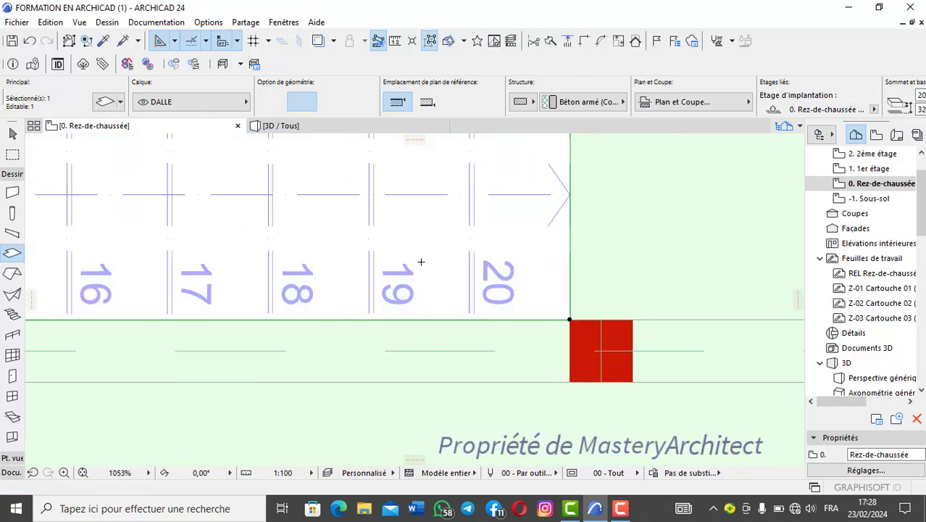
scroll(440, 286, down, 4)
- Examine the stair passing through the slab opening in 3D, and return to the ground floor plan
click(303, 126)
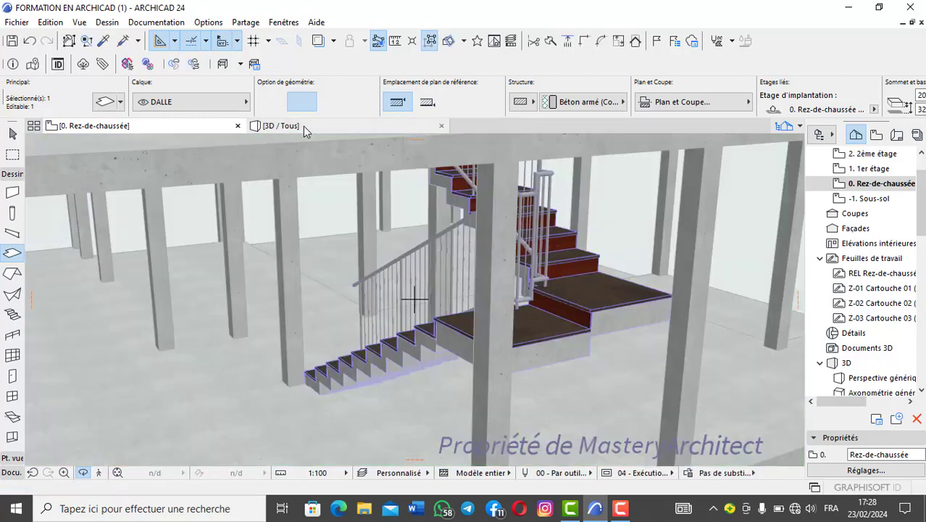
click(502, 221)
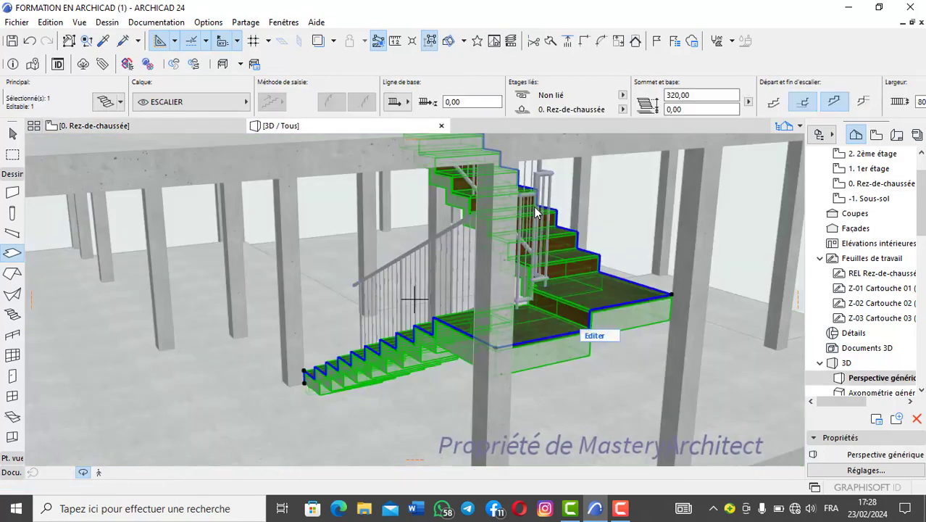
middle_drag(533, 206, 436, 207)
scroll(436, 206, down, 5)
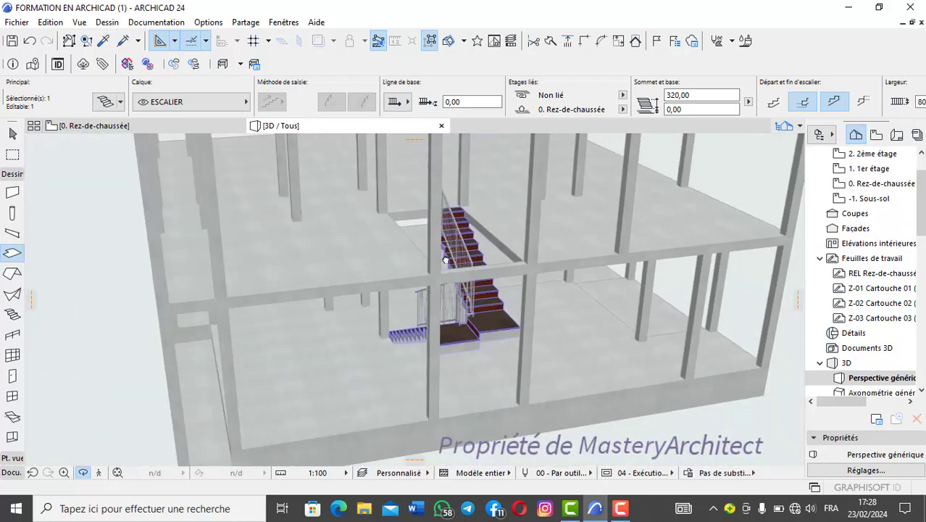
middle_drag(435, 149, 414, 249)
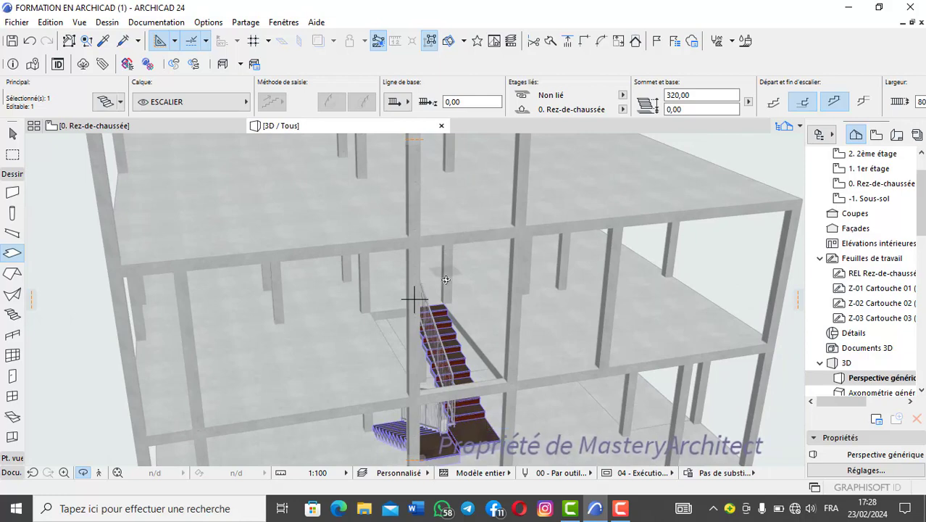
scroll(446, 280, down, 2)
shift+middle_drag(445, 280, 414, 265)
scroll(422, 190, up, 4)
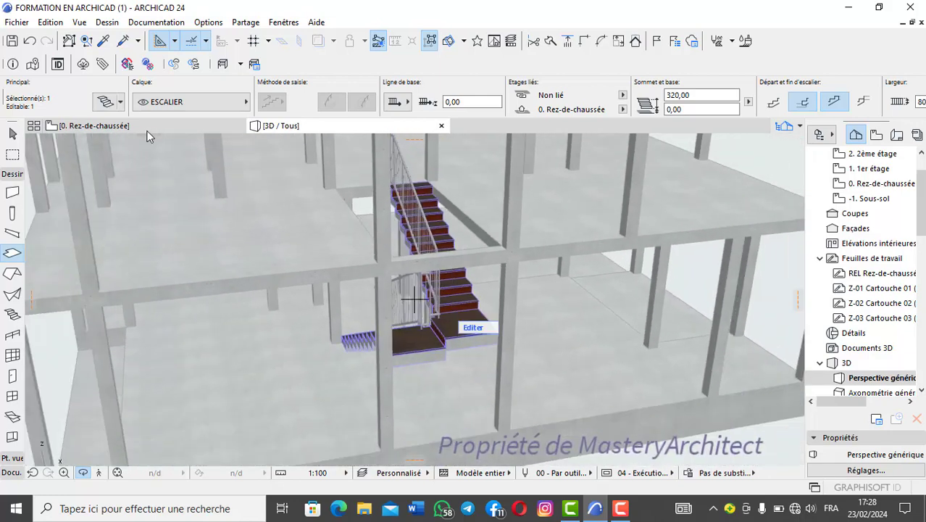
click(169, 126)
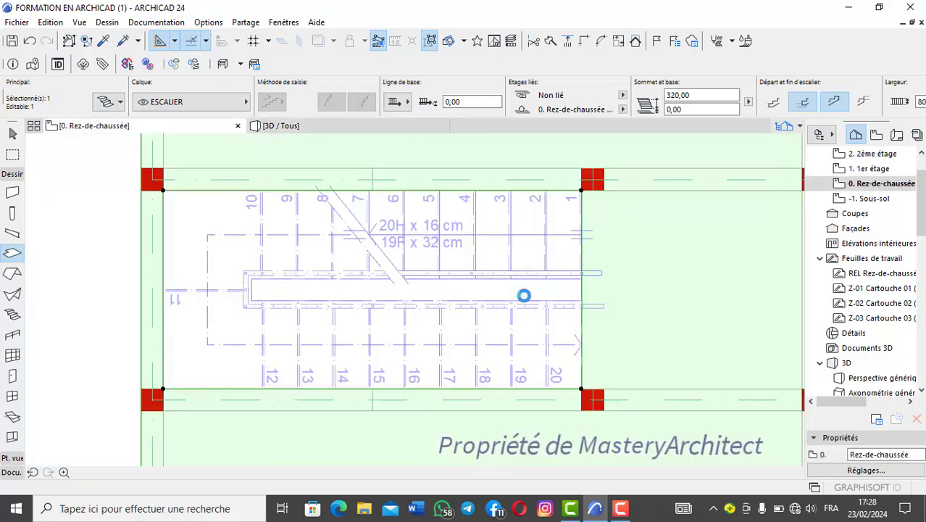
- Select the ground floor stair together with its central railing, without the slab, and copy both
scroll(503, 307, down, 4)
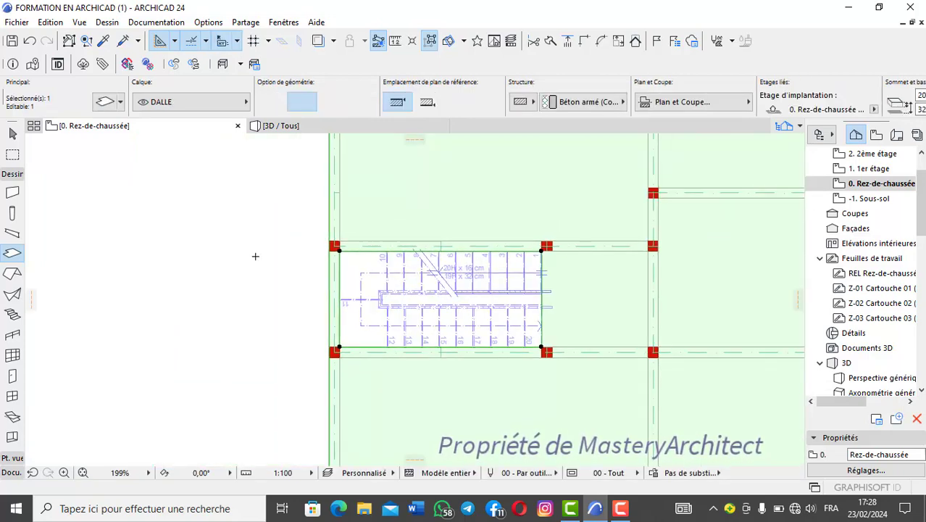
key(Escape)
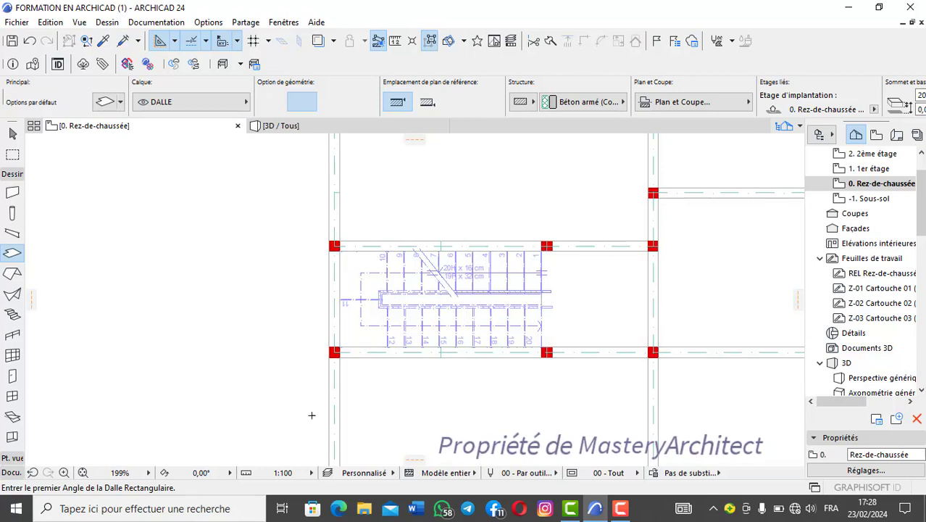
shift+click(475, 320)
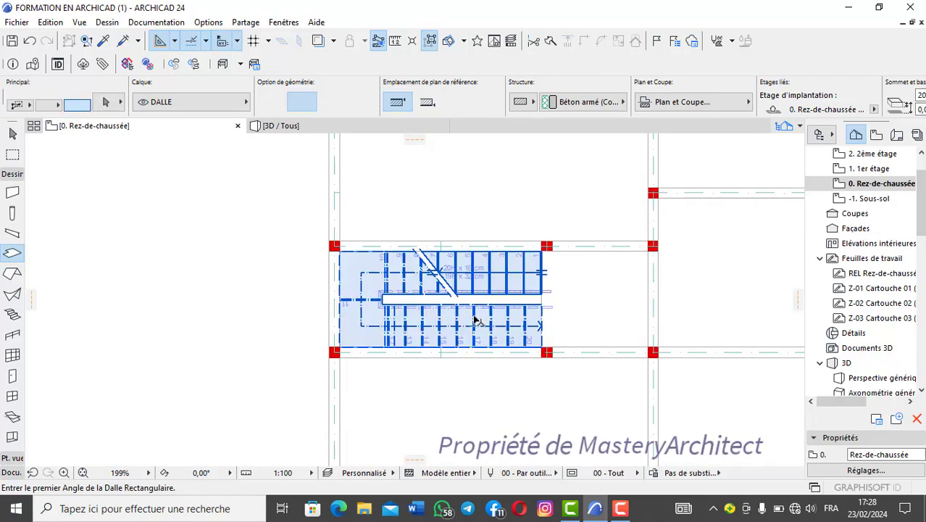
shift+click(475, 320)
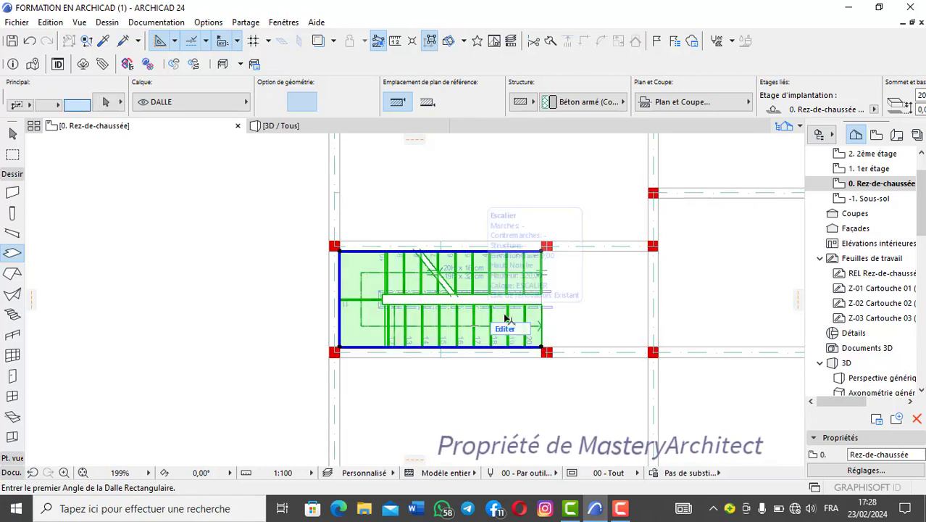
click(552, 308)
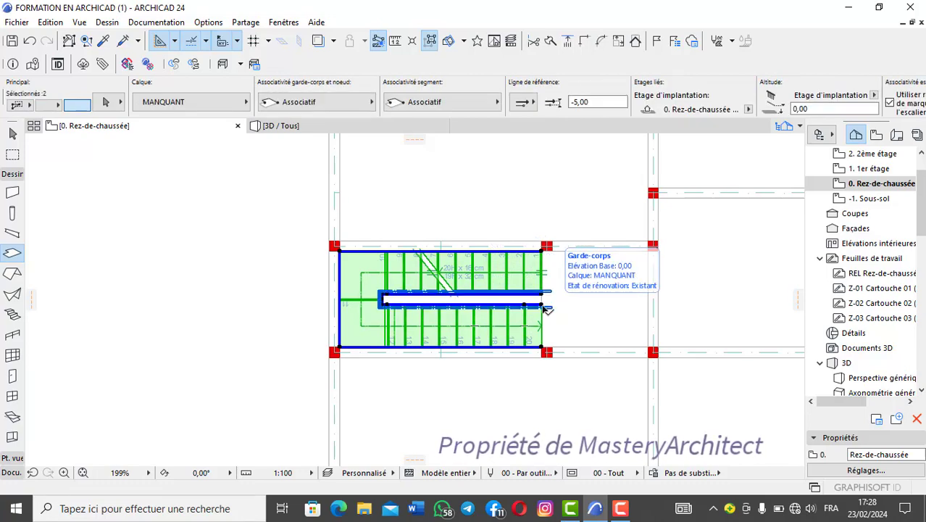
scroll(488, 309, up, 5)
scroll(490, 302, down, 4)
middle_drag(489, 303, 495, 293)
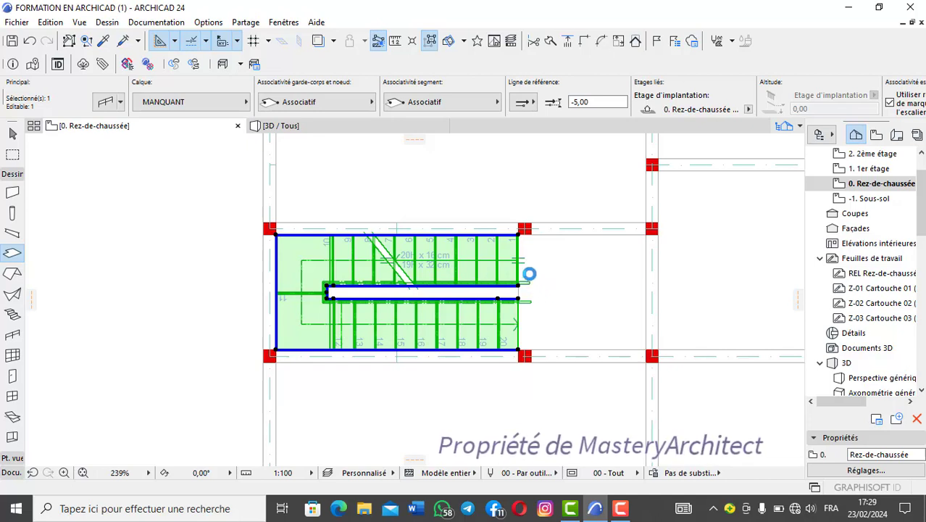
- Paste the copied stair and railing in place on the 1er étage plan
double_click(872, 169)
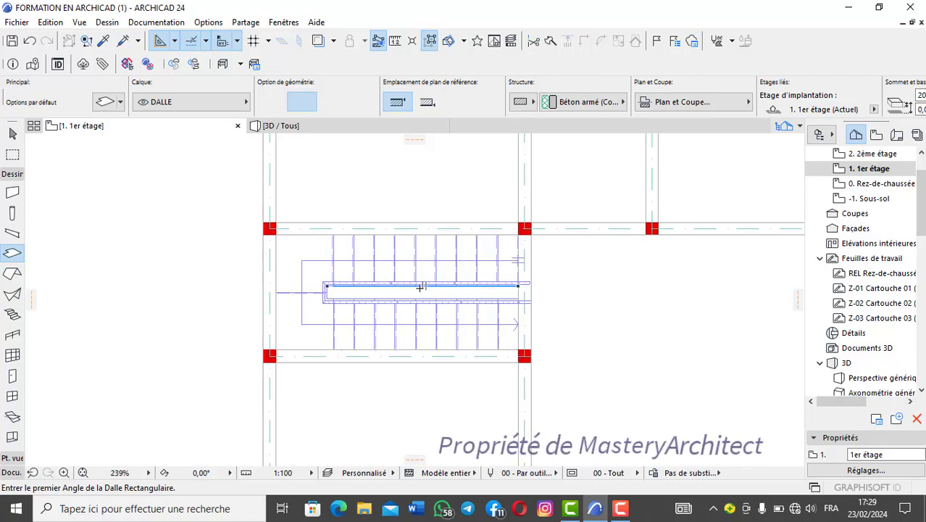
key(ctrl+v)
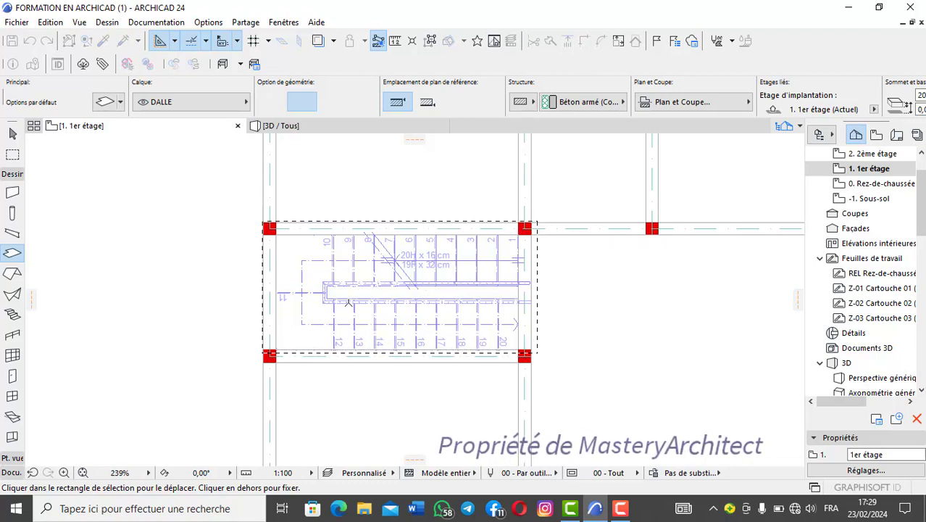
right_click(470, 257)
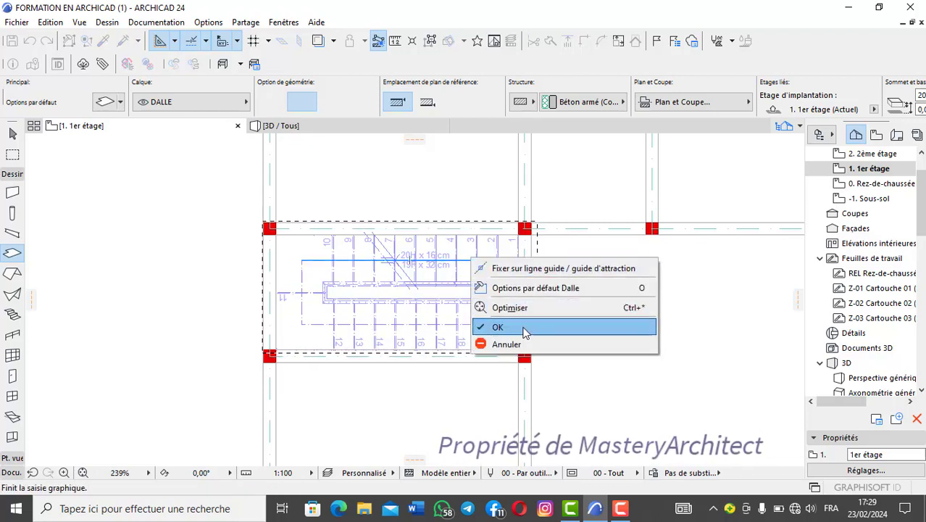
click(498, 328)
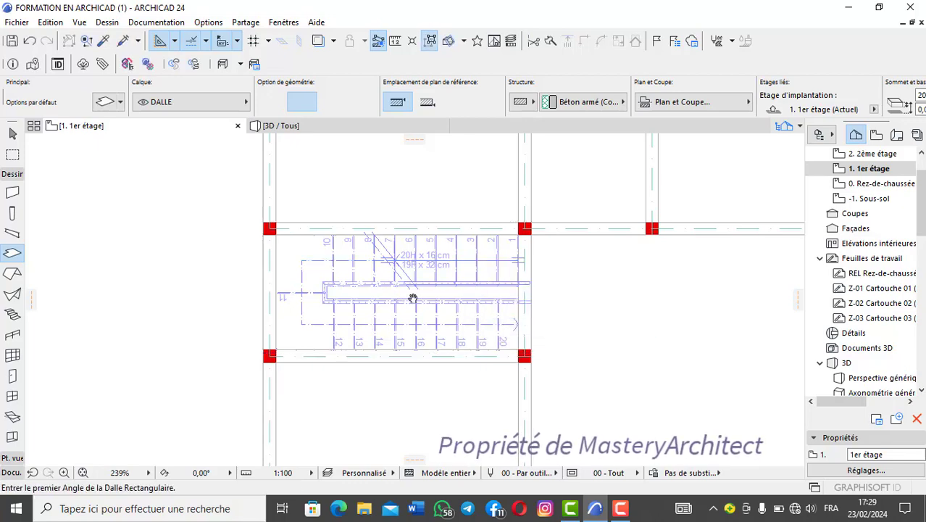
middle_drag(414, 300, 463, 282)
scroll(491, 275, up, 3)
scroll(494, 275, down, 3)
scroll(461, 281, up, 3)
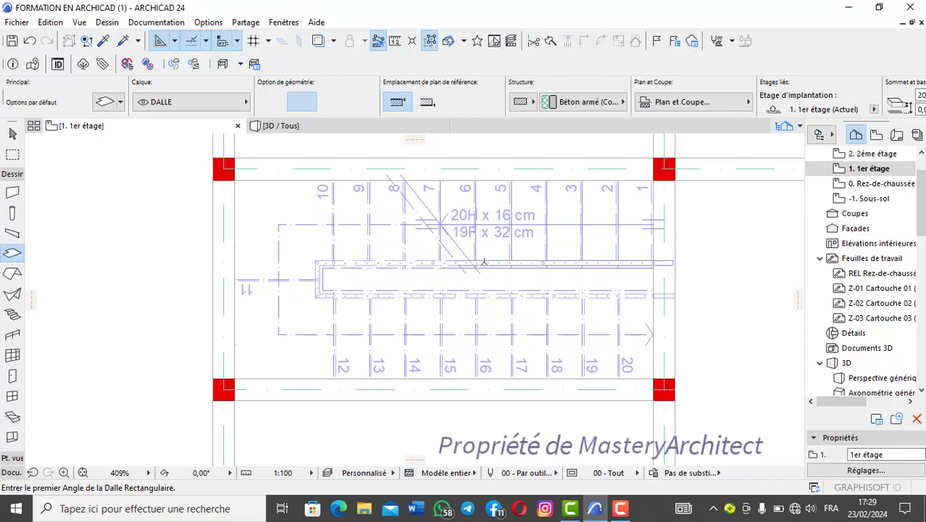
scroll(484, 262, down, 3)
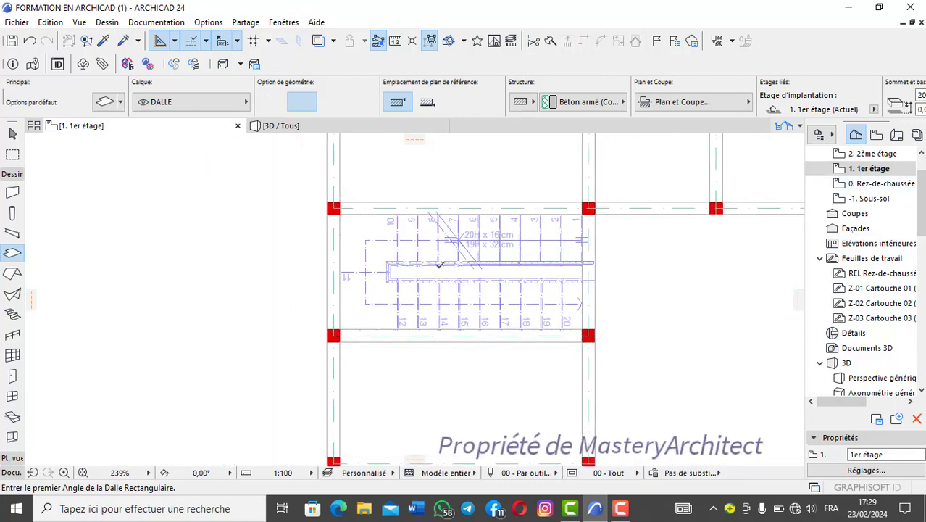
- Examine the stacked stairs and the upper slab from several sides in 3D, and return to the 1er étage plan
click(287, 126)
click(458, 230)
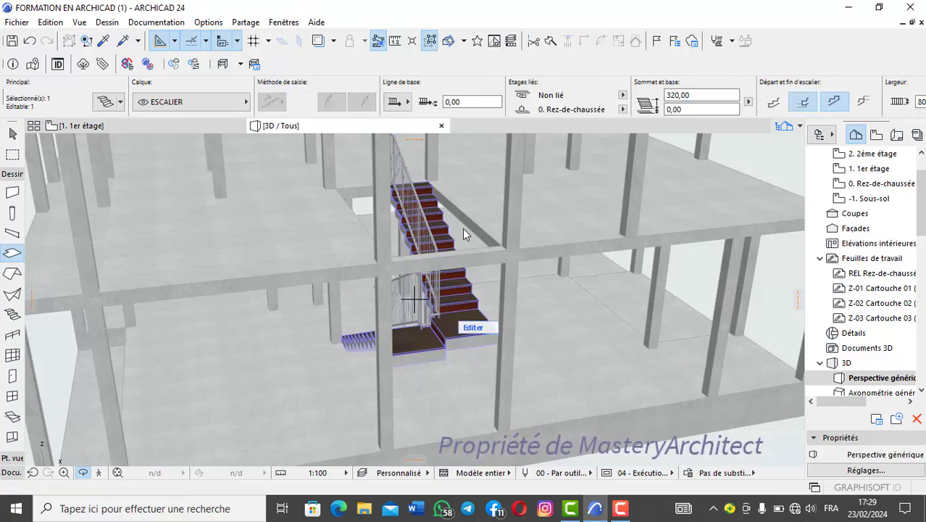
middle_drag(463, 229, 477, 243)
scroll(477, 243, up, 5)
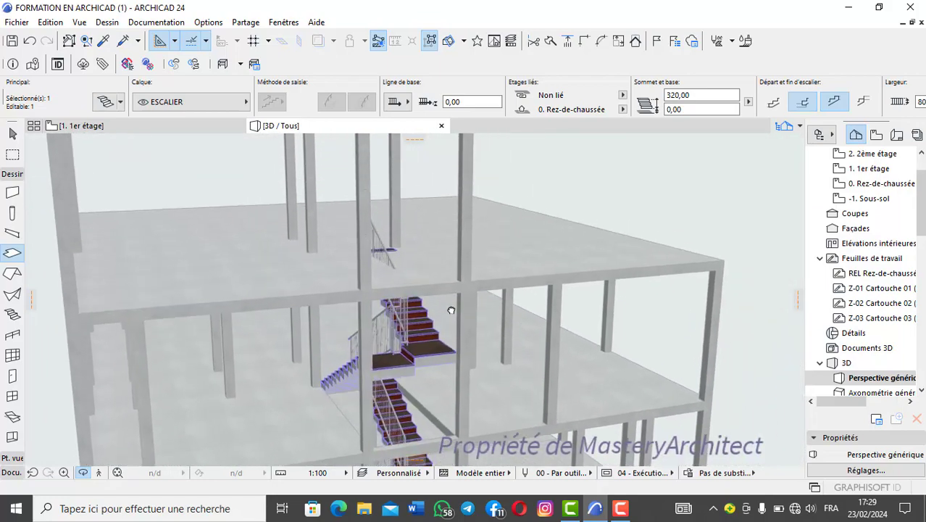
scroll(413, 263, up, 3)
shift+middle_drag(397, 263, 403, 244)
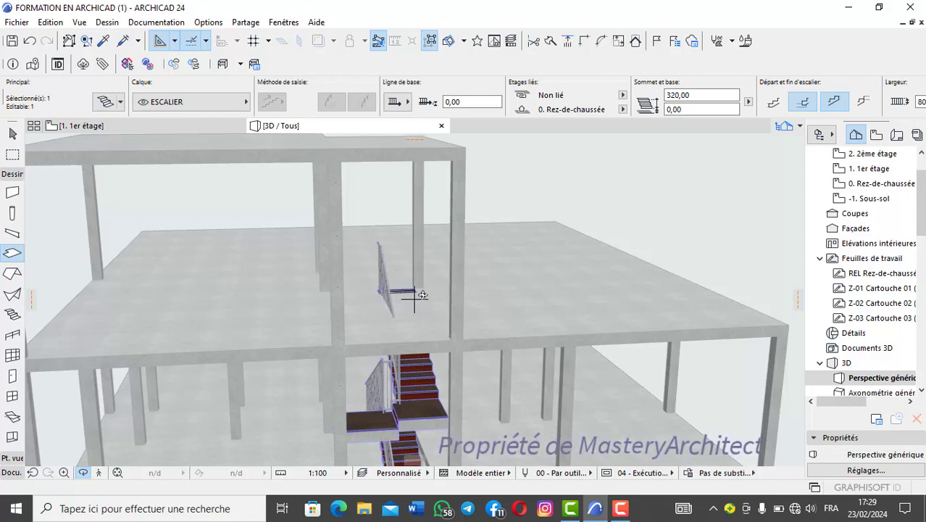
shift+middle_drag(392, 288, 577, 222)
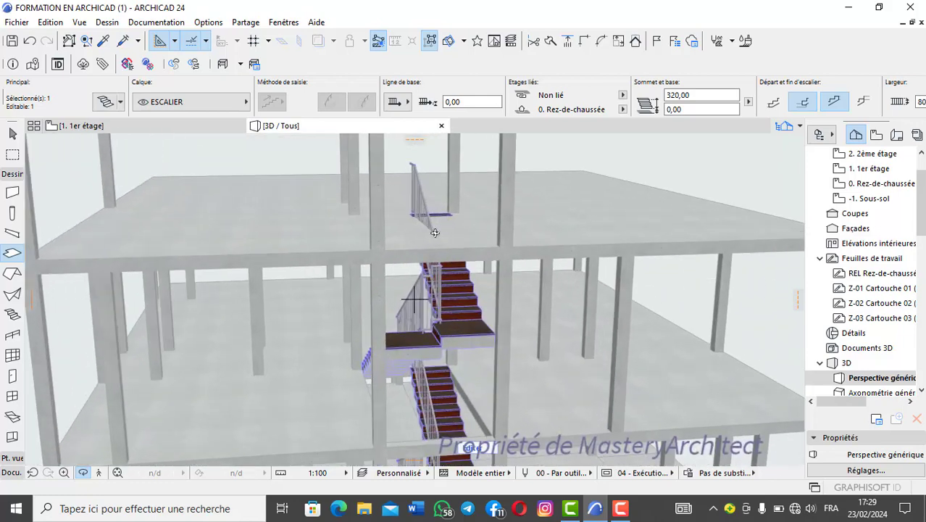
click(193, 132)
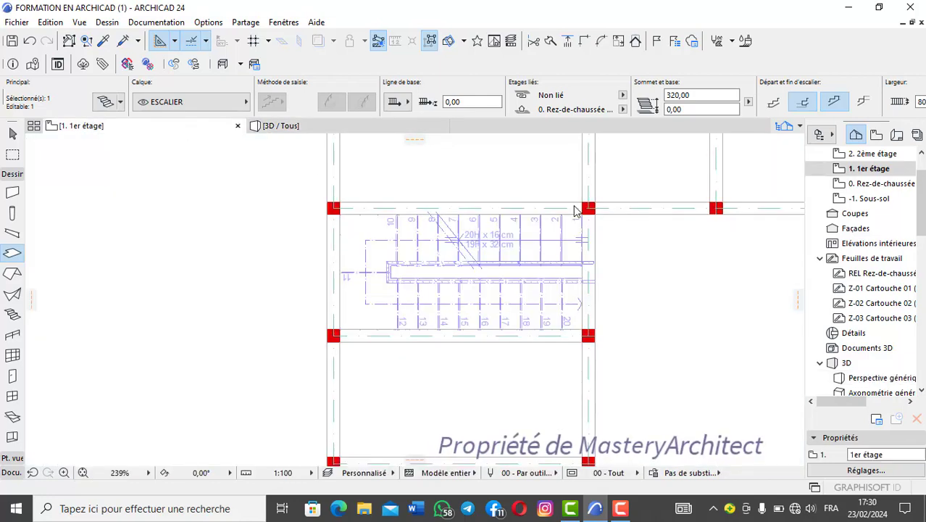
- Cut a rectangular stairwell opening in the 1er étage slab, from the stairwell's upper-left column inner corner to its lower-right column's upper-left corner
key(Escape)
scroll(441, 253, down, 2)
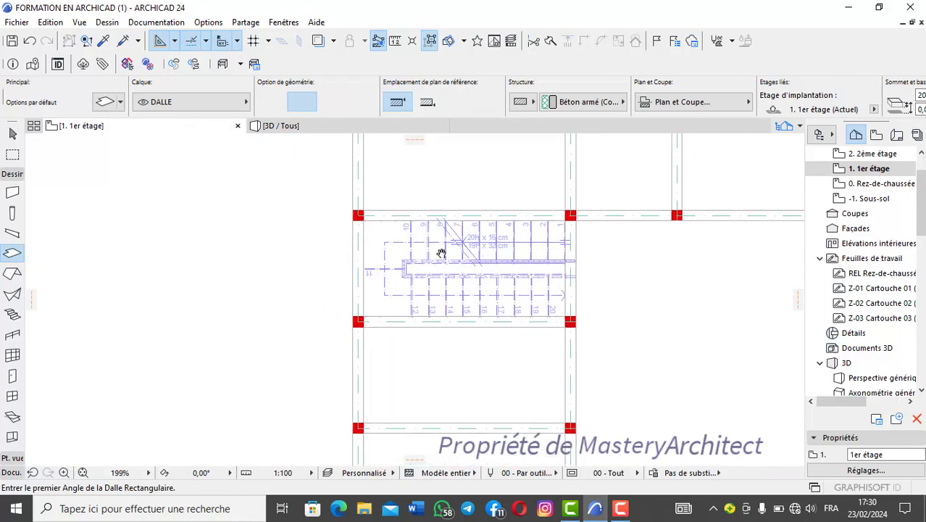
middle_drag(442, 252, 392, 253)
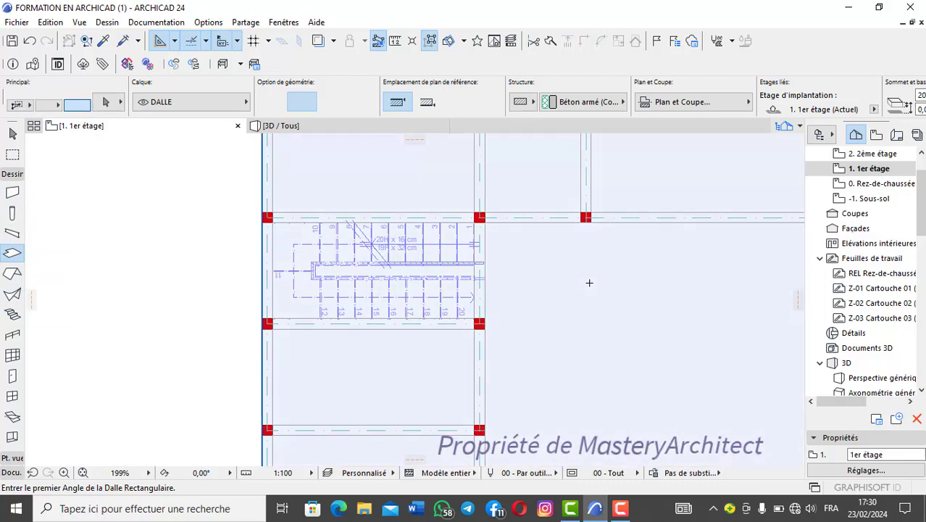
shift+click(587, 283)
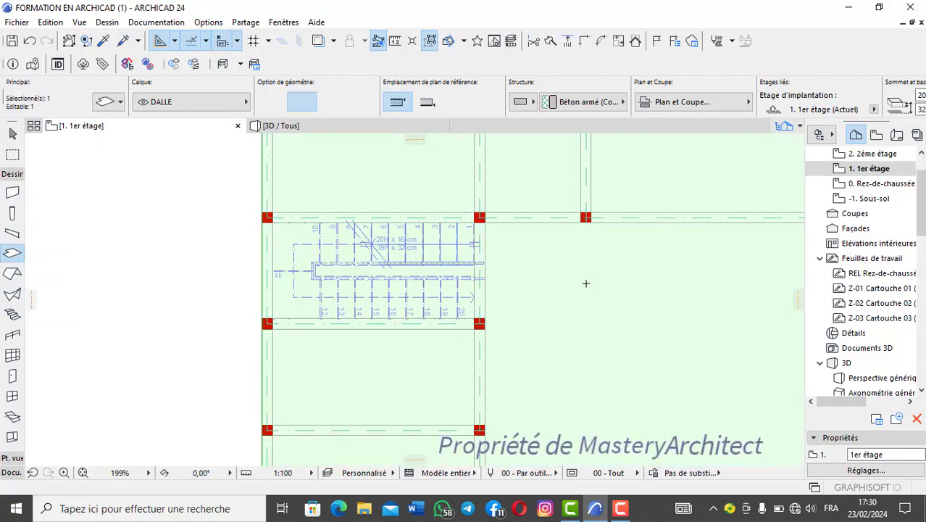
scroll(564, 277, down, 3)
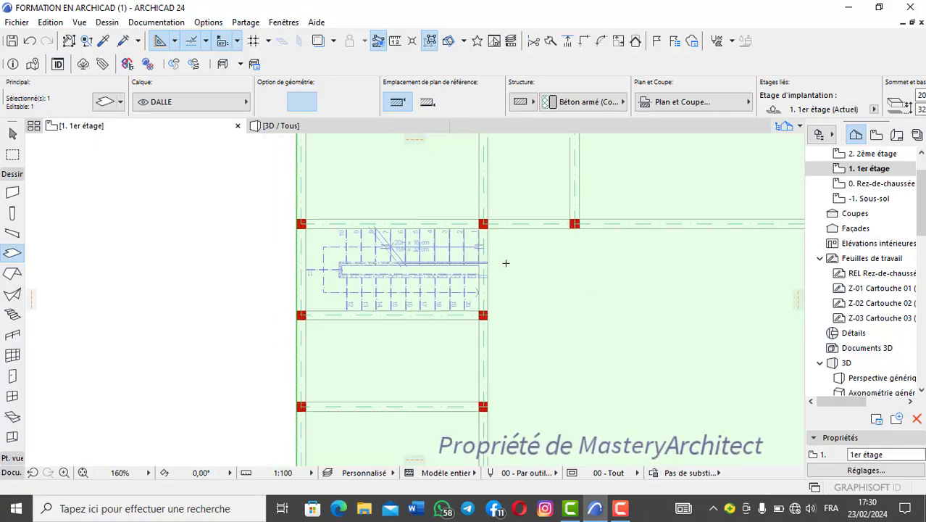
scroll(521, 249, up, 6)
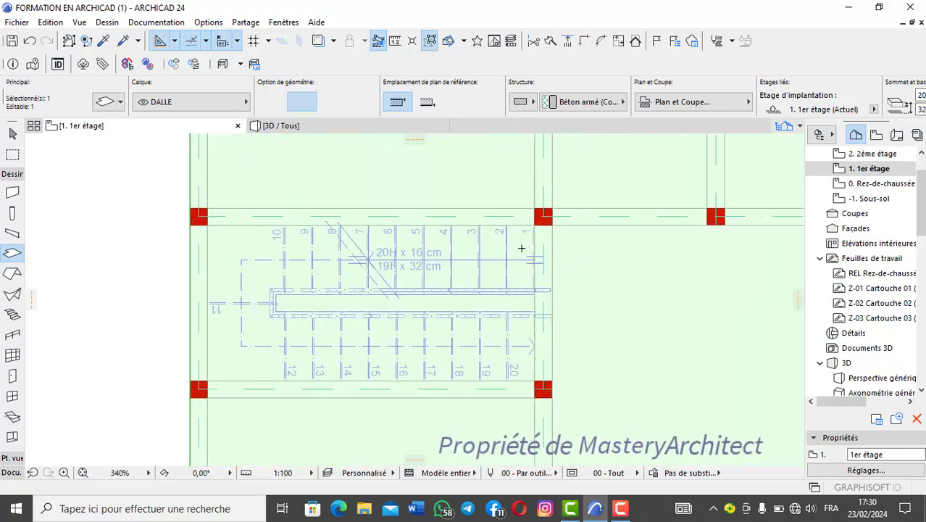
scroll(371, 246, down, 8)
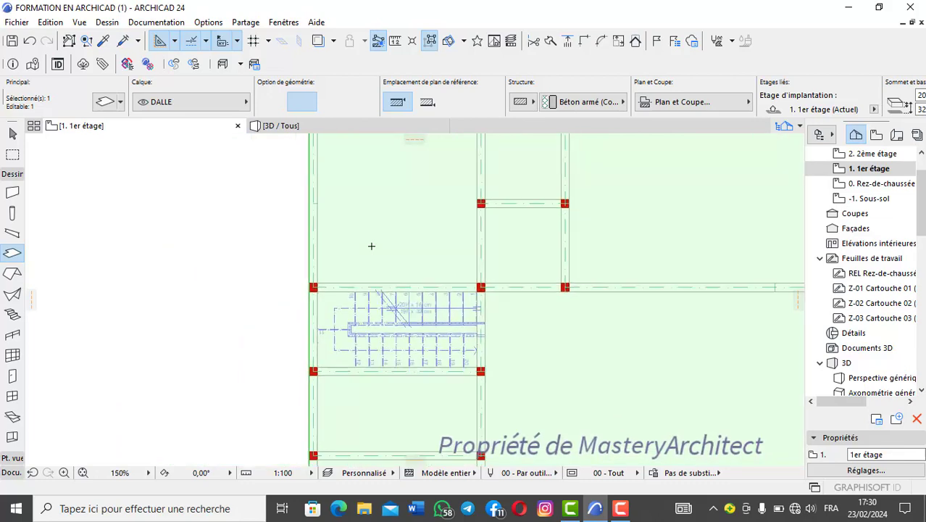
click(341, 183)
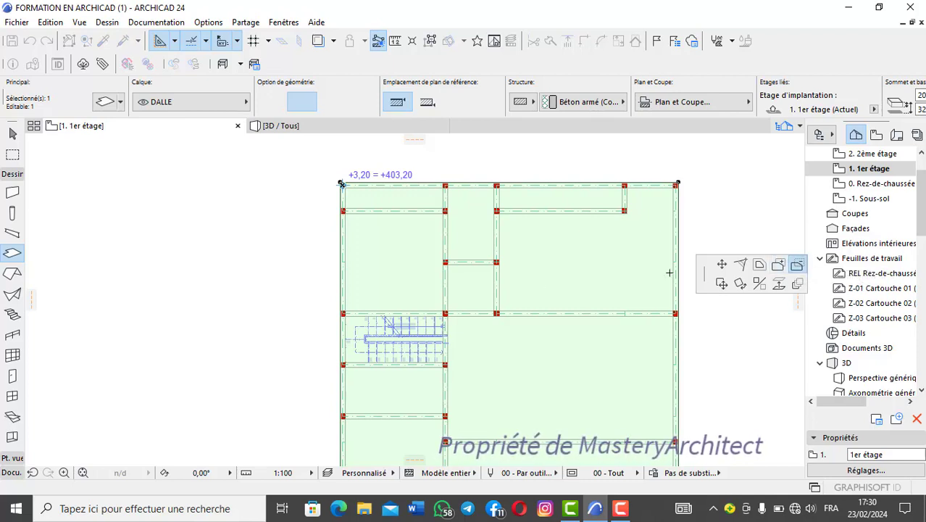
scroll(507, 298, down, 3)
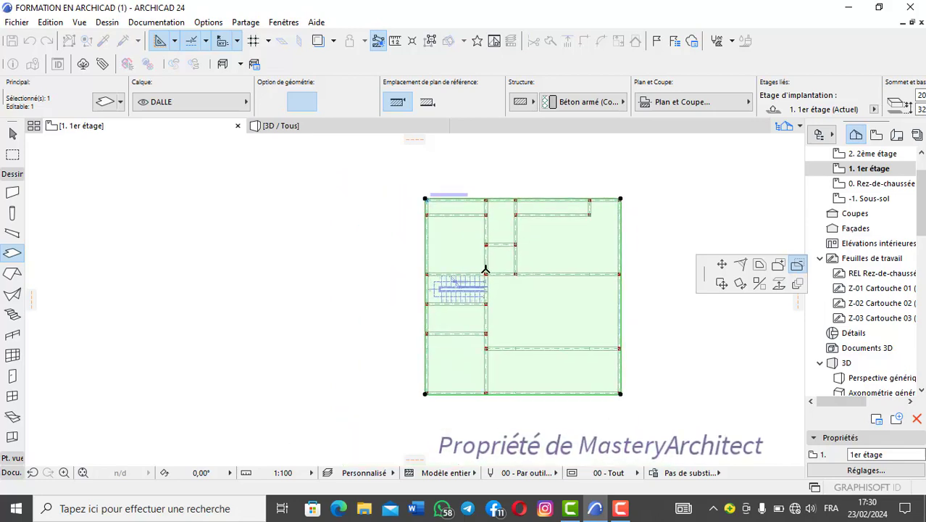
scroll(489, 289, up, 4)
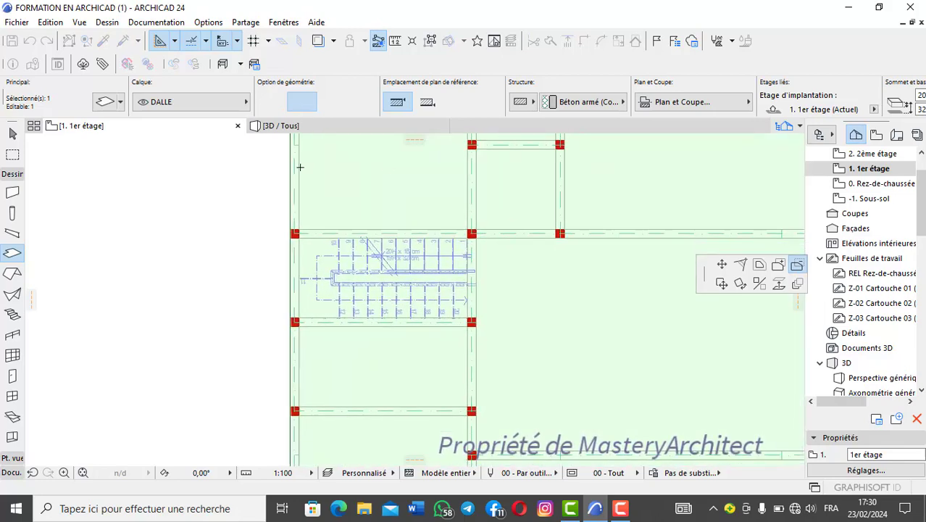
scroll(307, 249, up, 3)
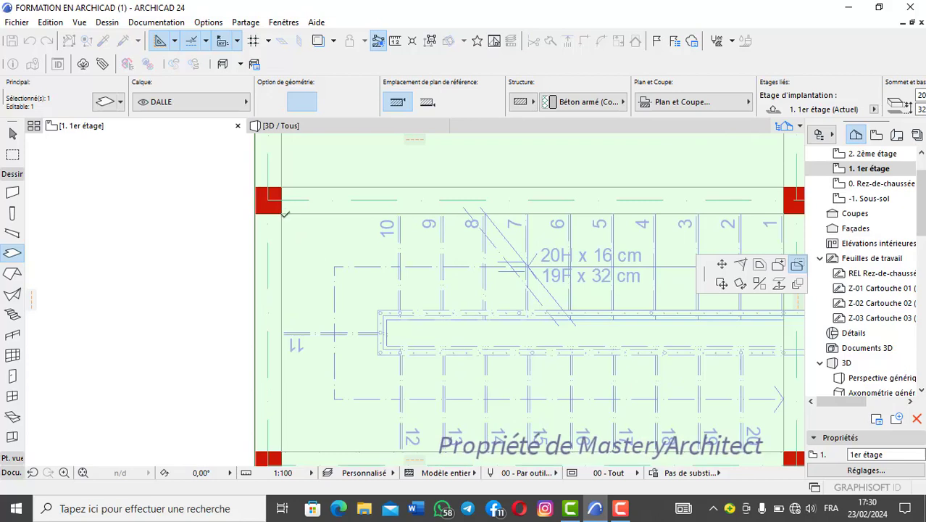
click(283, 209)
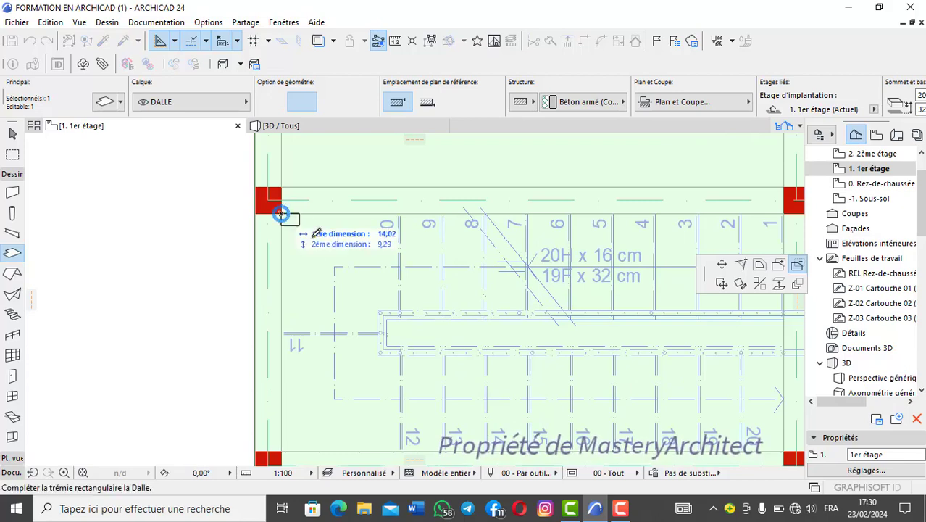
scroll(399, 247, down, 2)
scroll(566, 305, up, 4)
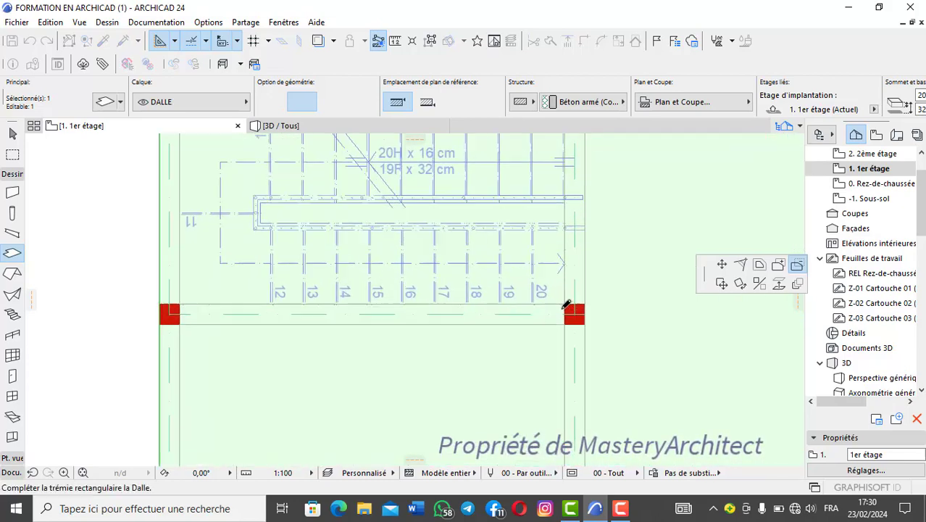
click(572, 292)
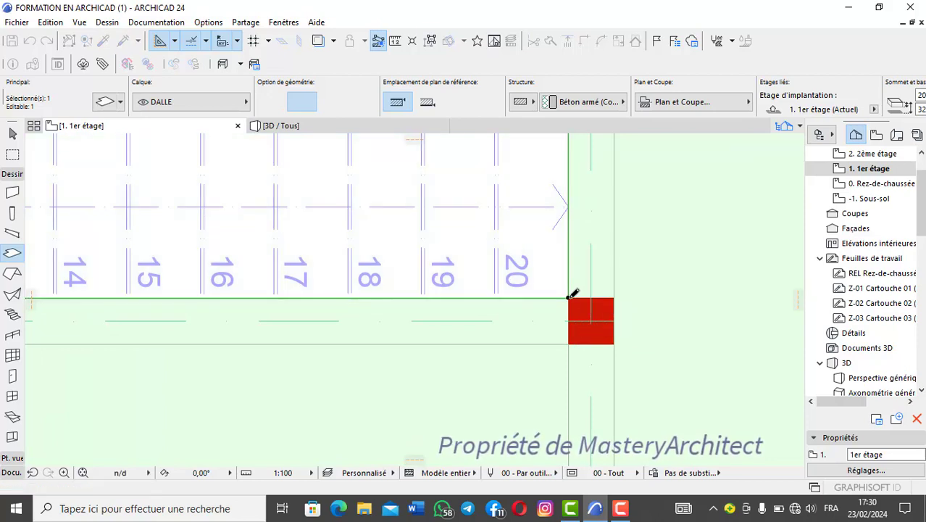
- Examine the copied stair passing through the new slab opening in 3D and check its stair end option
scroll(570, 294, down, 4)
click(316, 128)
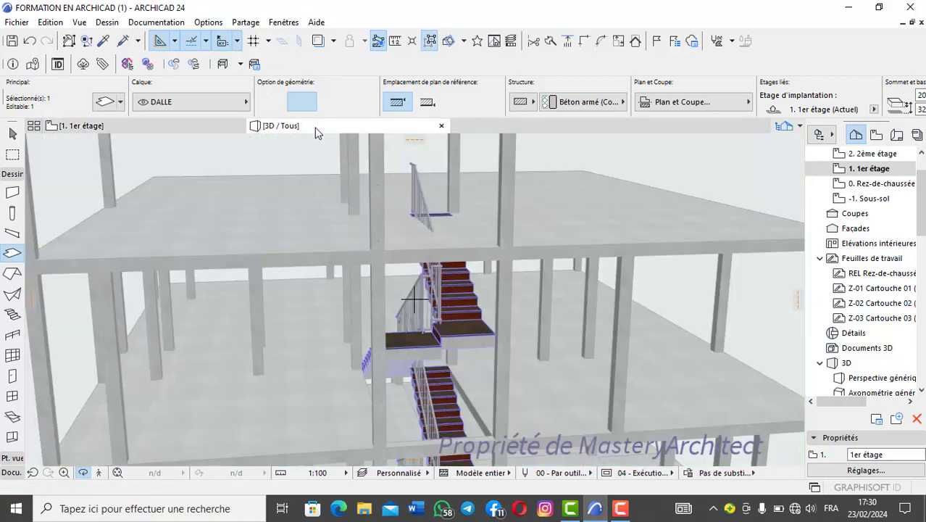
click(447, 230)
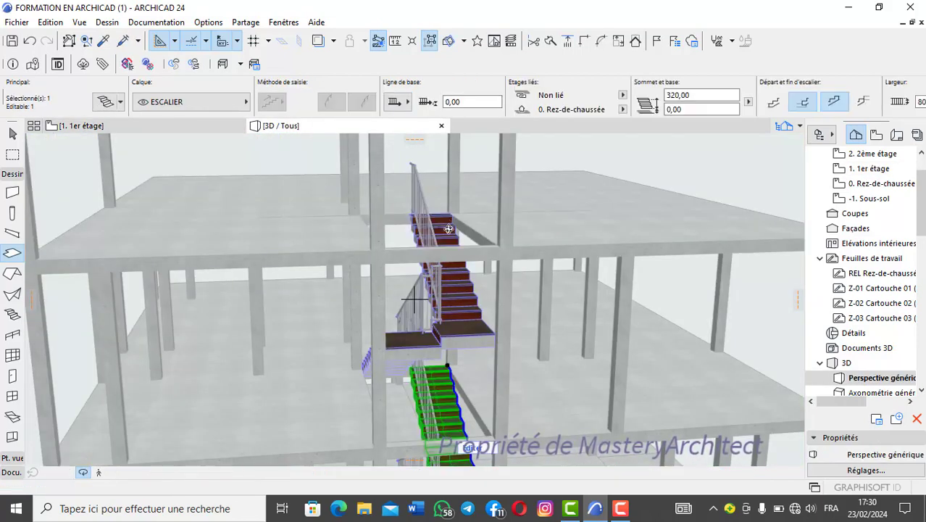
shift+middle_drag(447, 230, 403, 268)
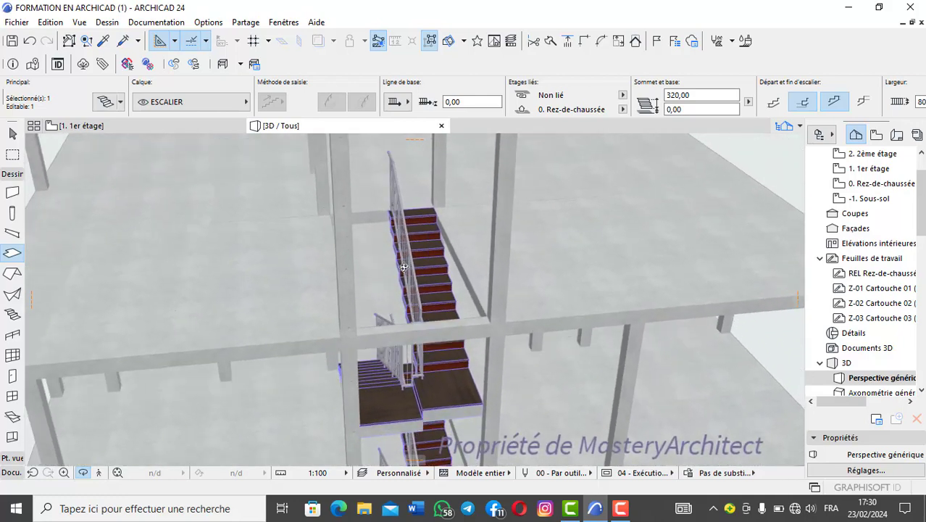
scroll(432, 220, up, 3)
scroll(422, 209, up, 1)
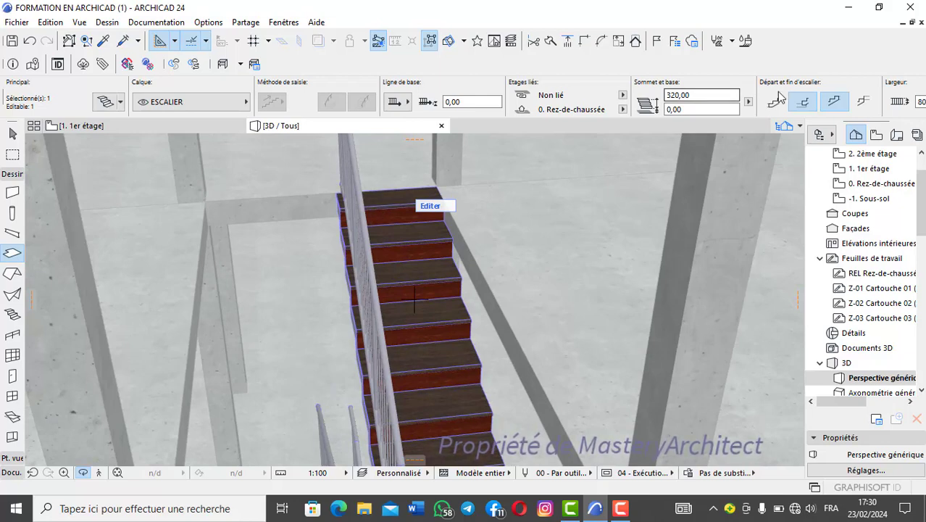
click(830, 102)
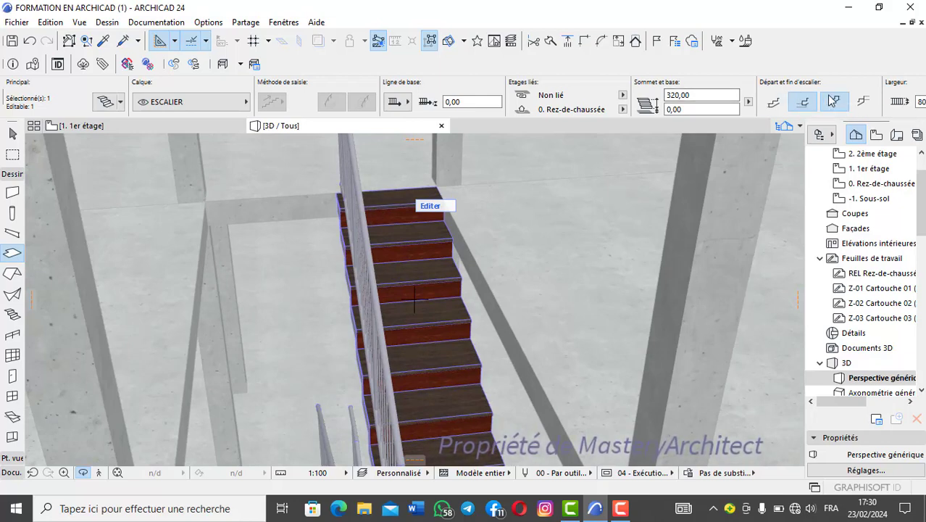
- Examine the stair flights, railings and slab opening in 3D from several sides and distances
shift+middle_drag(424, 201, 388, 296)
click(388, 296)
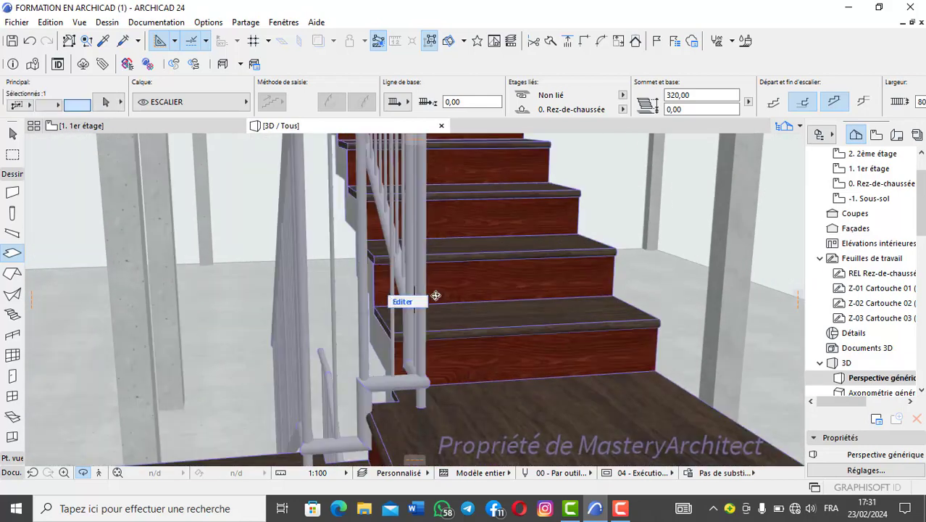
shift+middle_drag(491, 291, 556, 360)
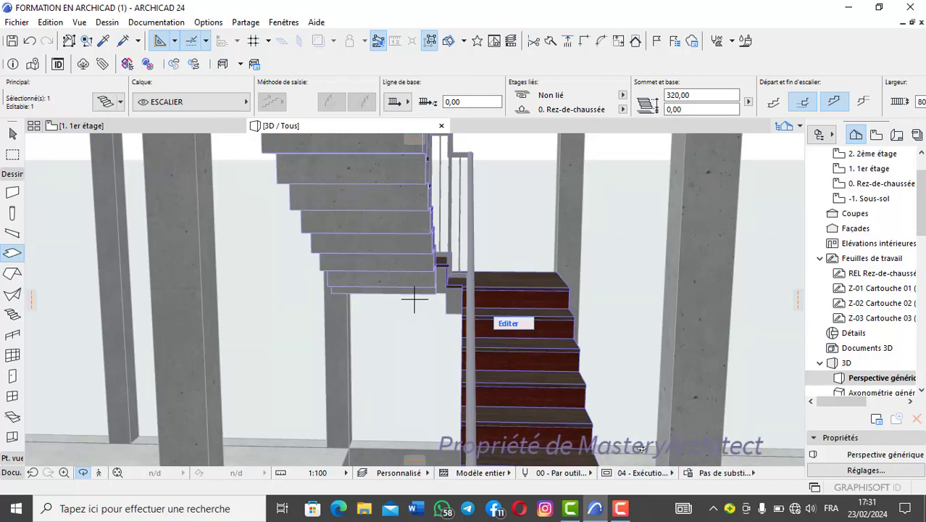
shift+middle_drag(406, 311, 425, 359)
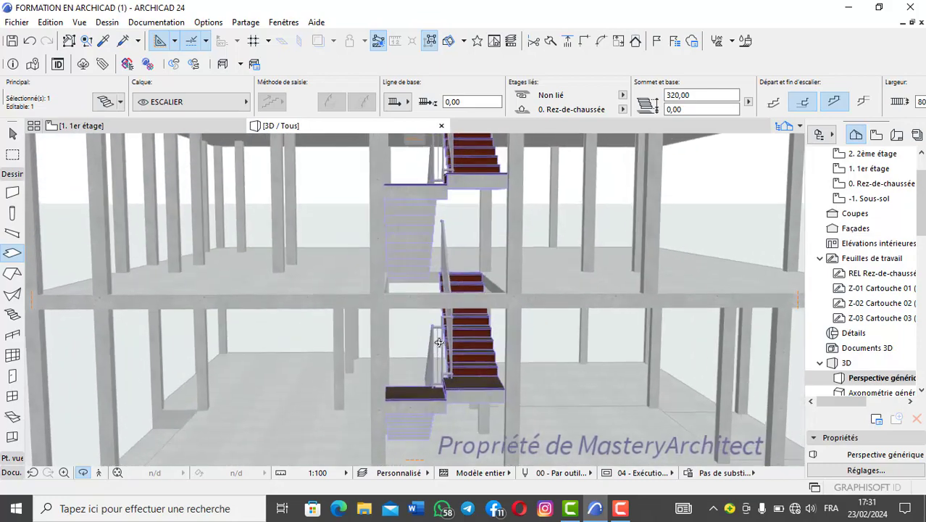
scroll(448, 358, up, 3)
key(Escape)
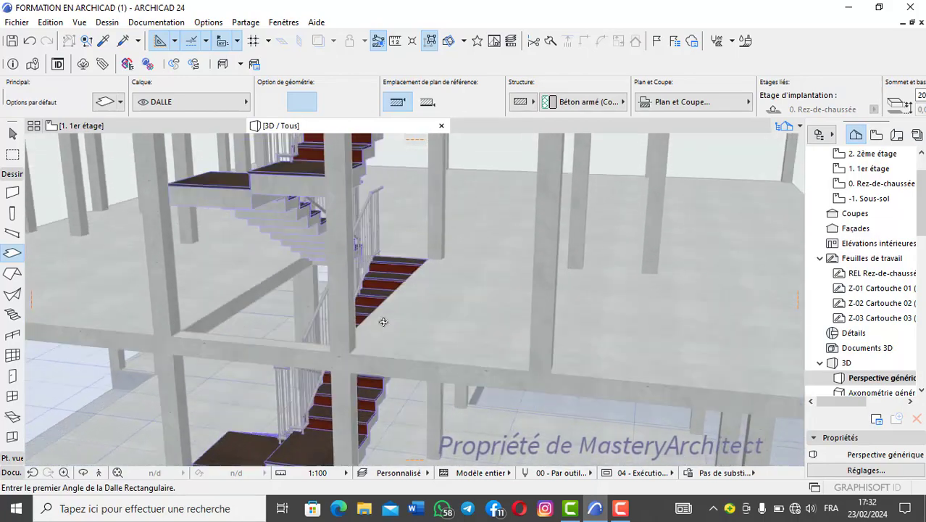
shift+middle_drag(383, 321, 355, 304)
scroll(489, 299, up, 5)
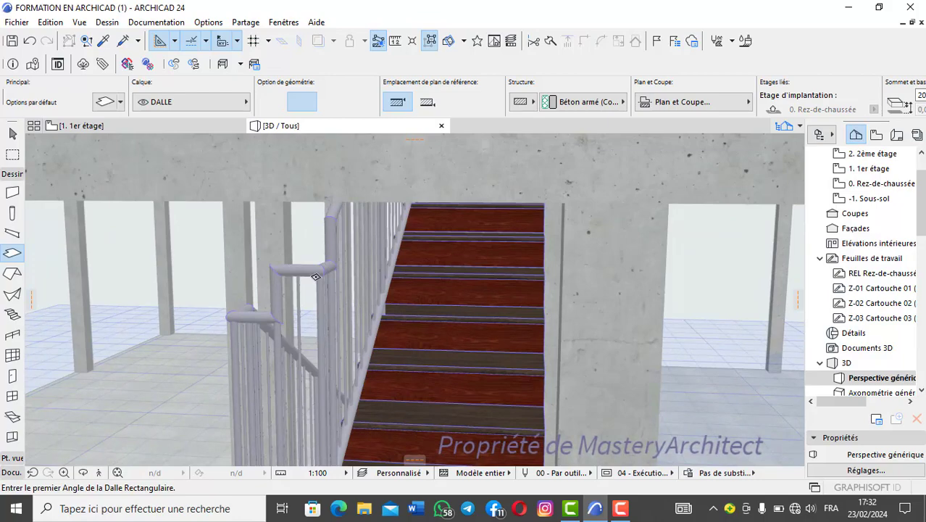
shift+middle_drag(316, 276, 64, 317)
scroll(430, 281, down, 7)
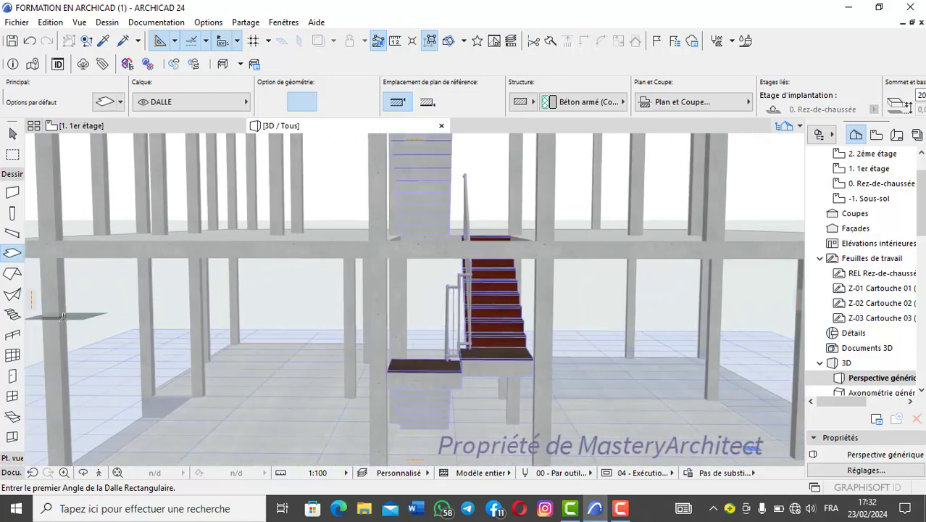
- Select both stair railings in 3D and assign them to the GARDE CORPS layer
click(12, 336)
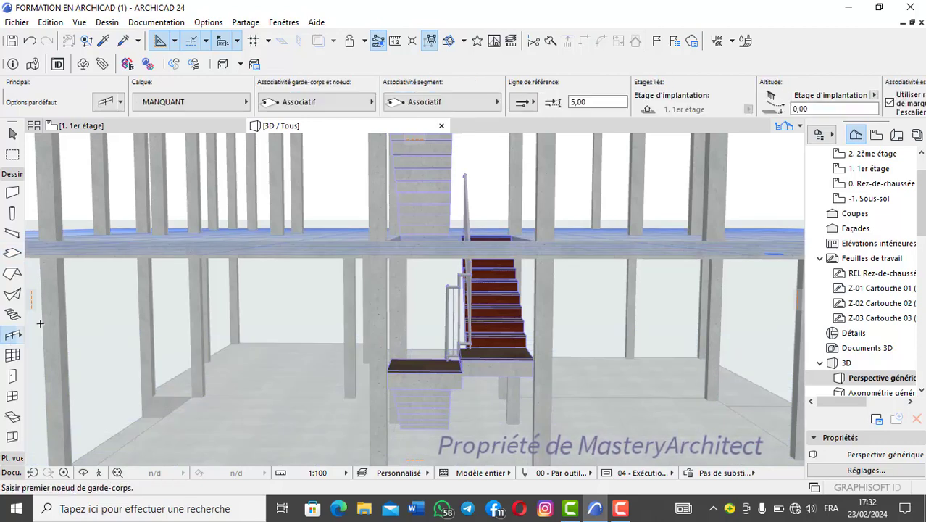
shift+click(463, 264)
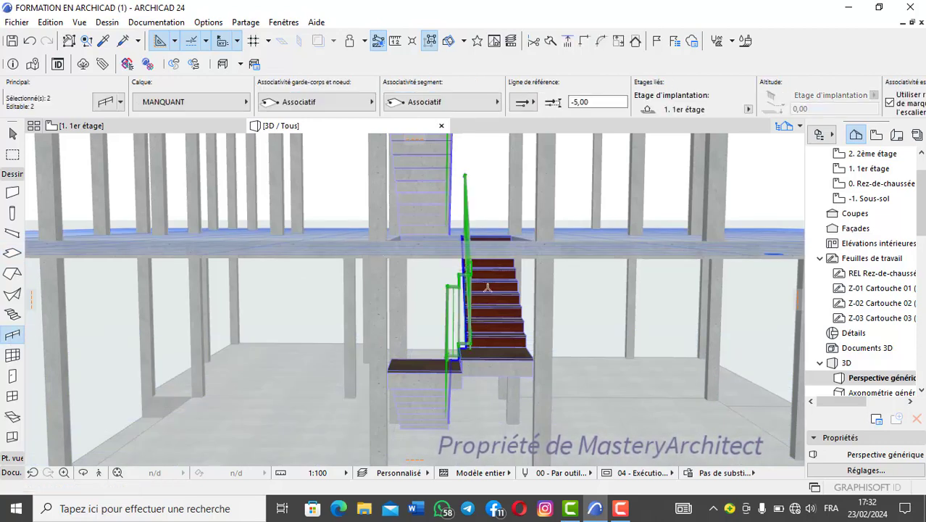
shift+middle_drag(482, 298, 481, 299)
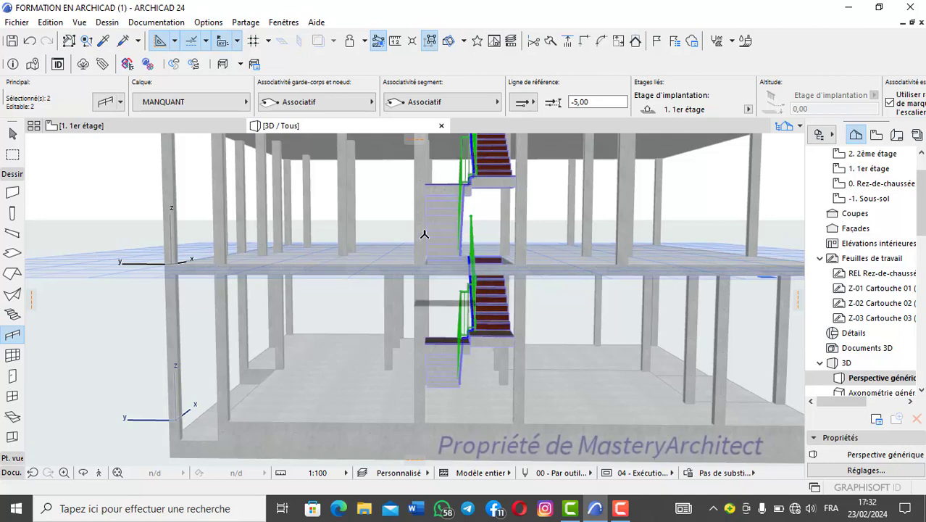
shift+middle_drag(464, 261, 438, 239)
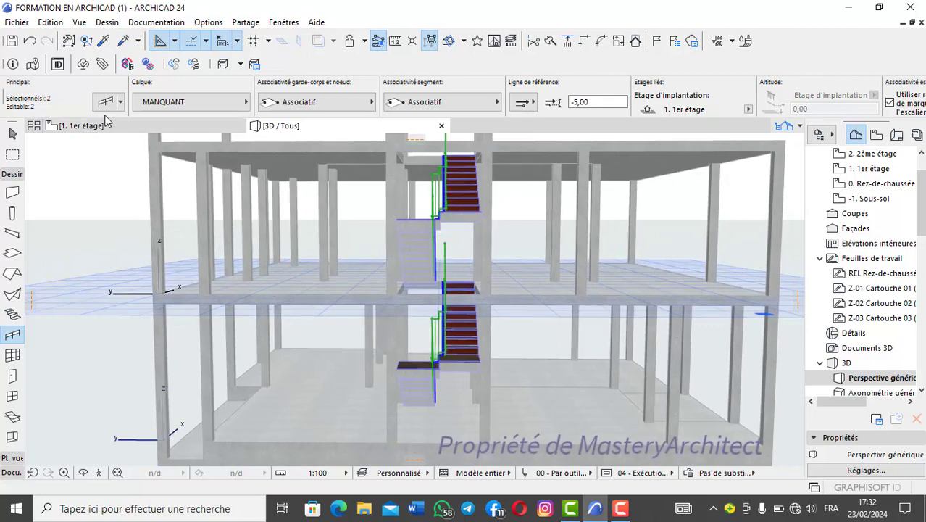
click(242, 102)
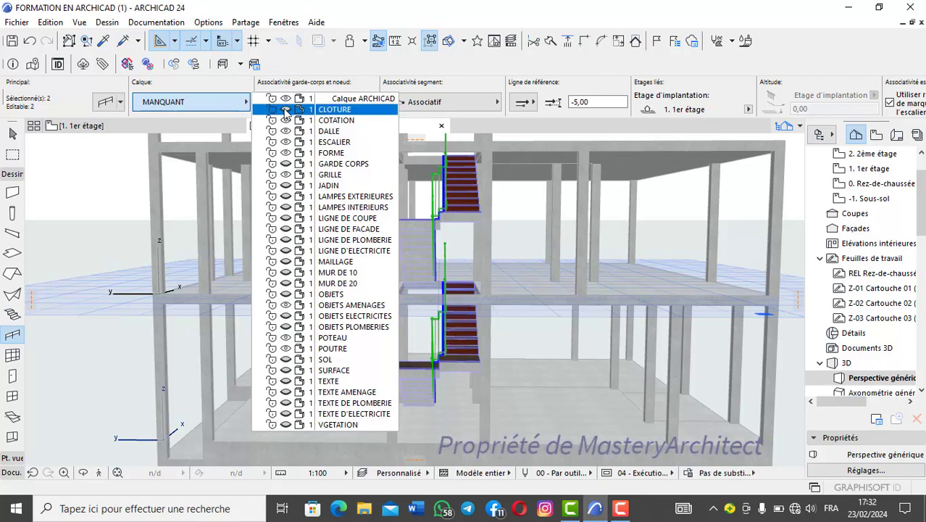
click(332, 164)
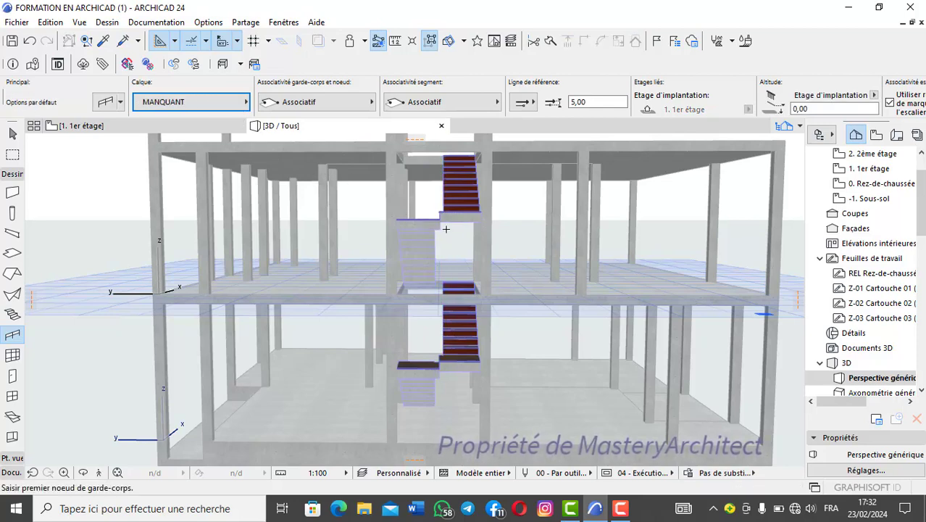
- Make the GARDE CORPS layer visible in the model view layer settings
key(ctrl+l)
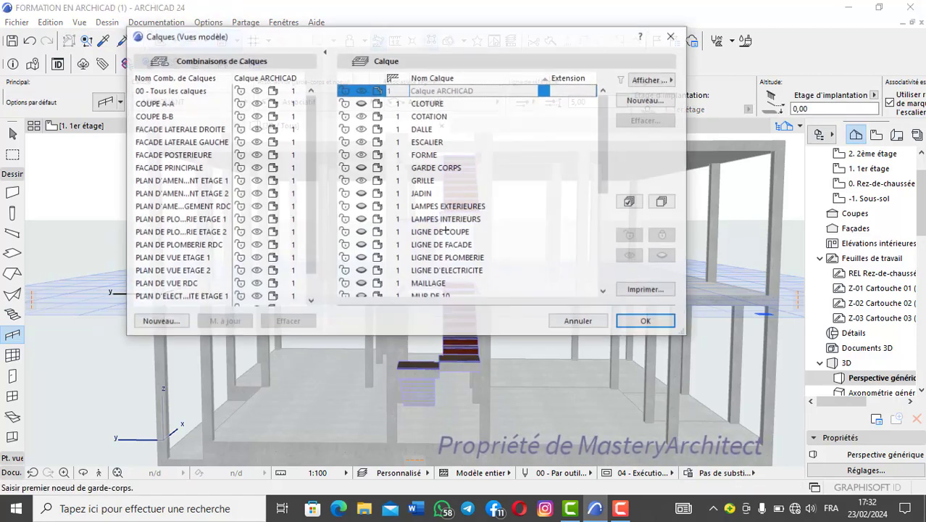
scroll(451, 138, down, 4)
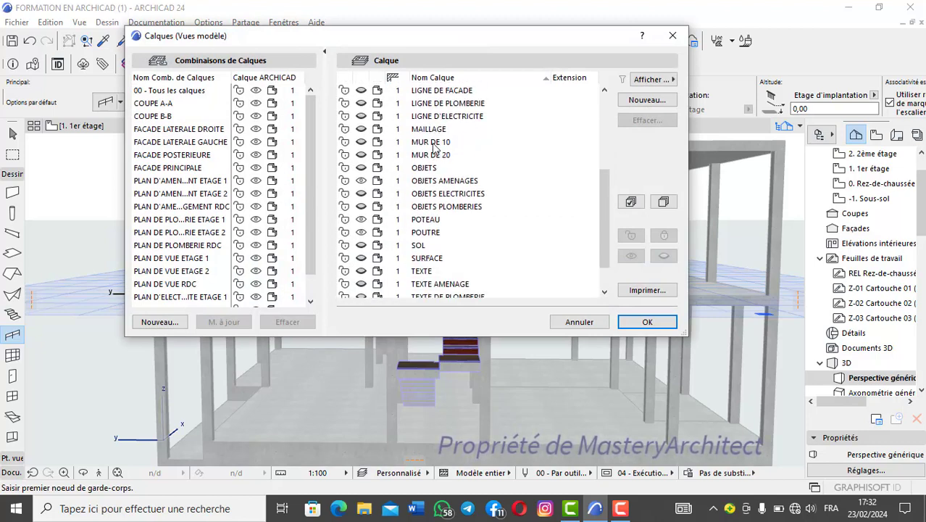
scroll(452, 142, up, 3)
click(360, 129)
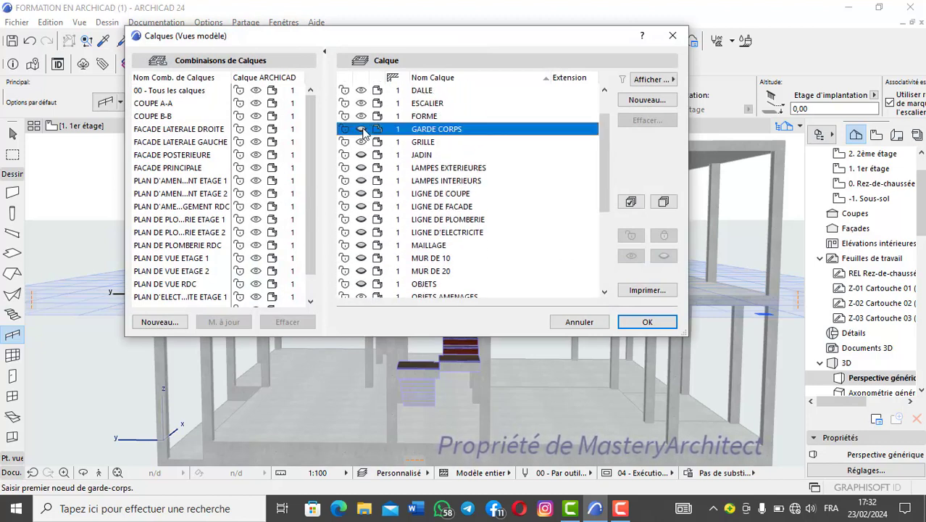
click(647, 321)
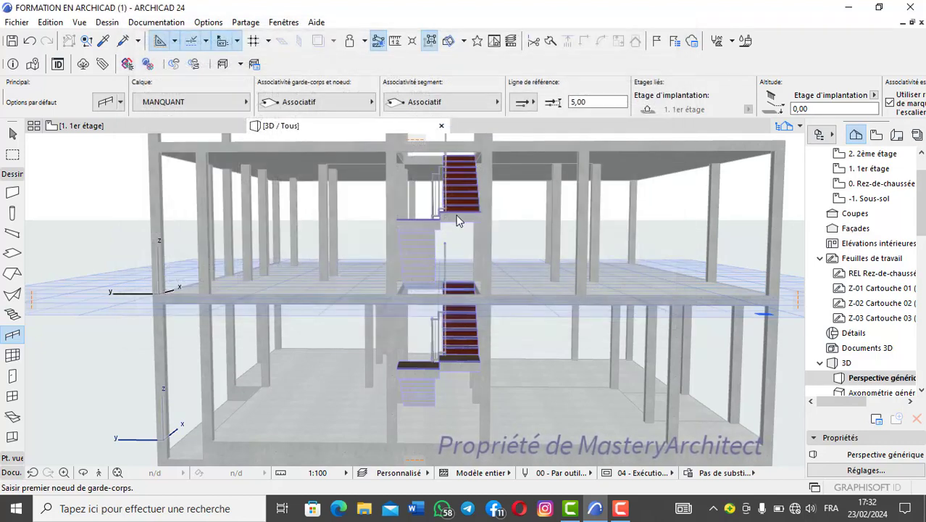
- Select the two stair railings in 3D and check which layer they are assigned to
scroll(447, 197, up, 3)
scroll(447, 197, down, 2)
shift+middle_drag(449, 197, 495, 197)
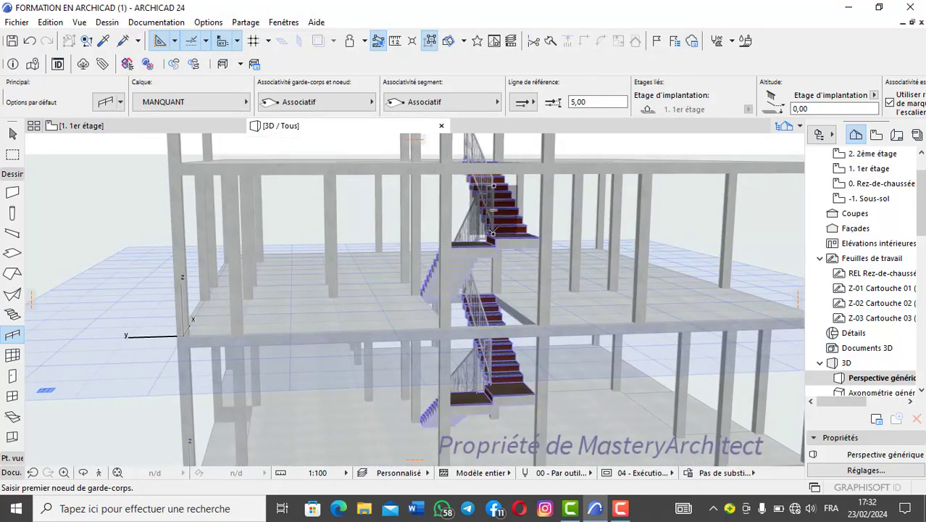
scroll(494, 228, down, 1)
click(489, 227)
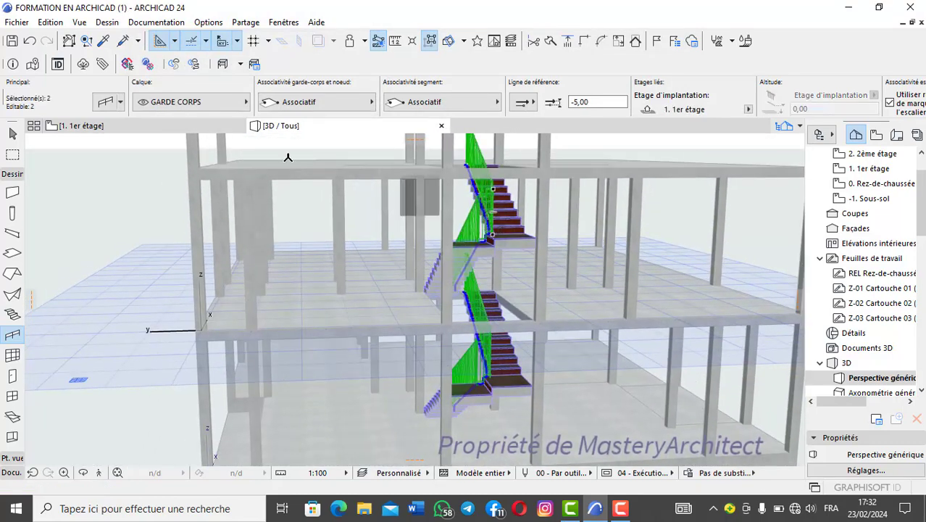
click(245, 102)
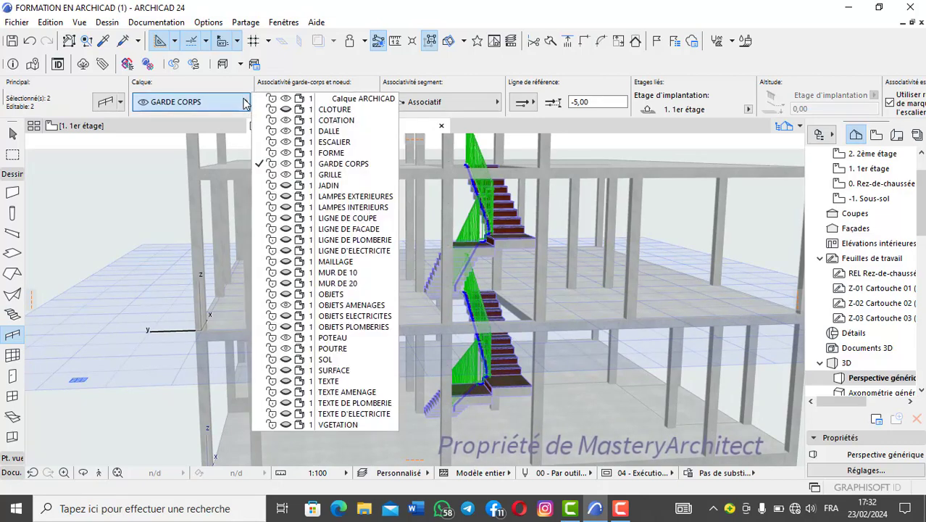
click(343, 164)
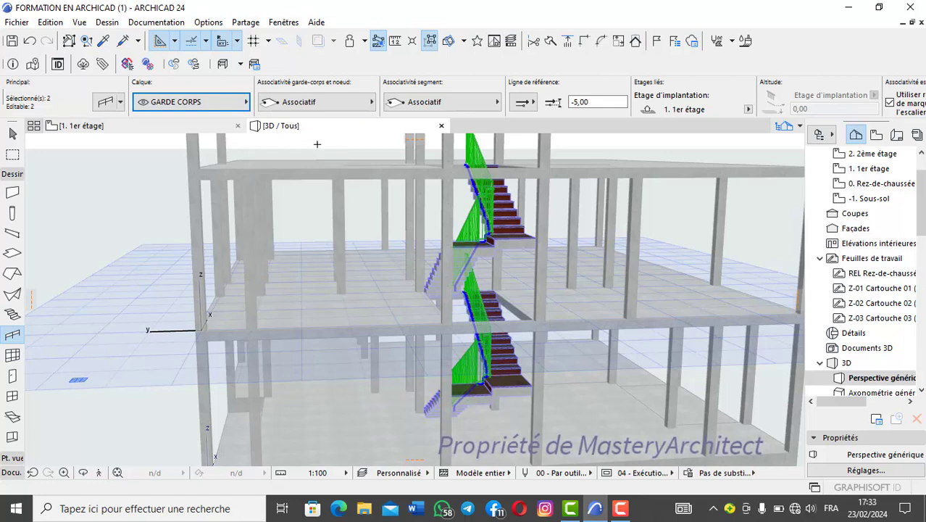
- Open the settings of the two selected railings and show the top rail's component style and dimension options
key(Escape)
shift+middle_drag(418, 247, 387, 250)
click(387, 250)
scroll(387, 250, up, 3)
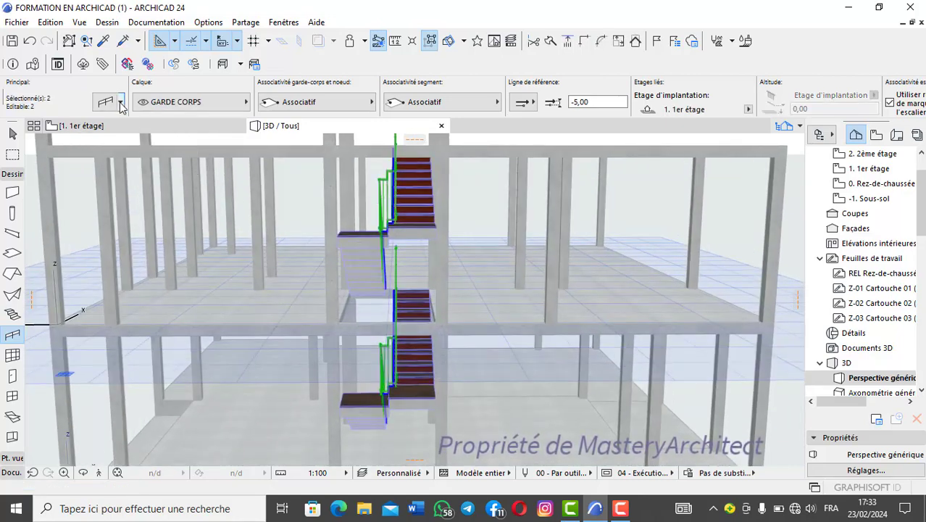
click(105, 102)
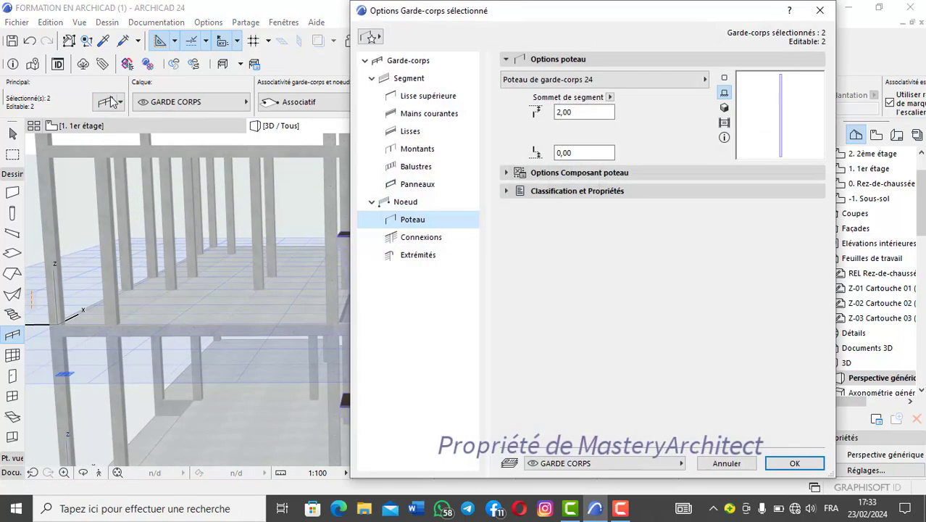
click(408, 61)
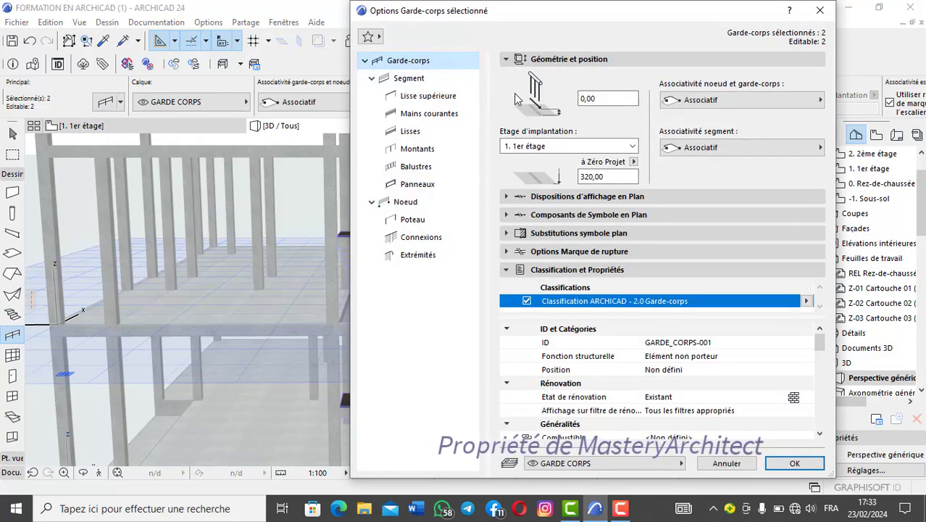
click(419, 78)
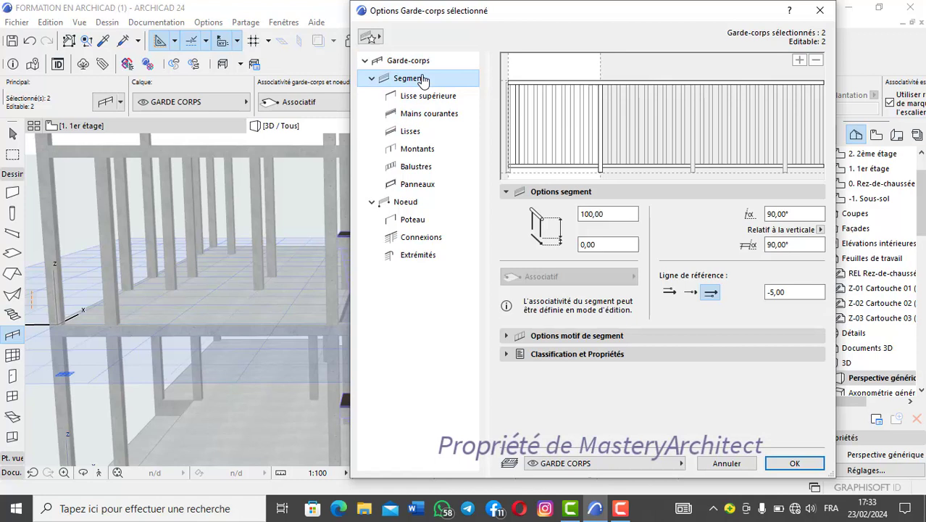
click(569, 86)
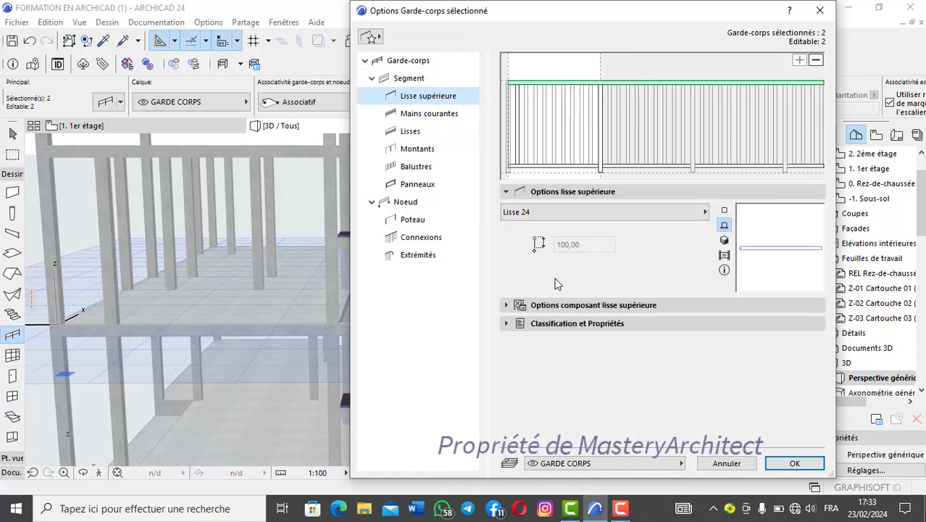
click(564, 305)
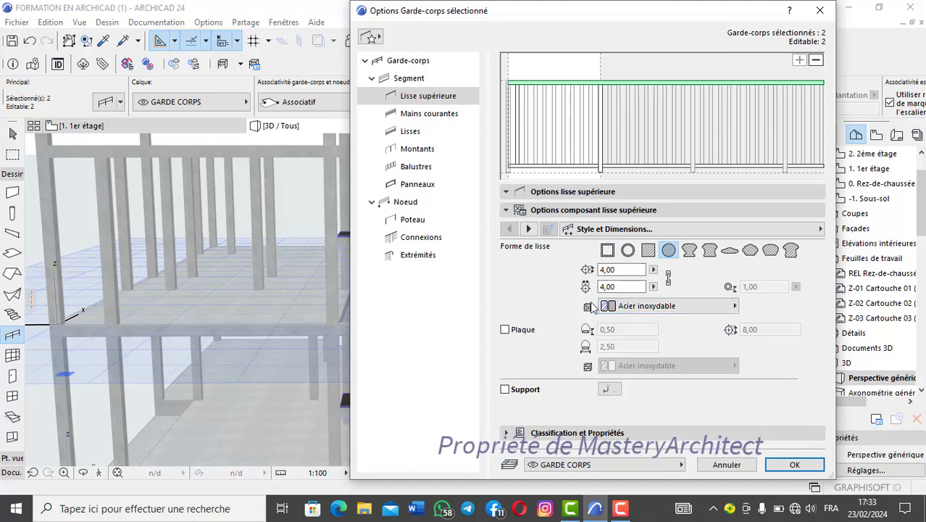
- Override the top rail's 3D surface of the selected railings with Déco - Cuir noir
click(528, 229)
click(529, 229)
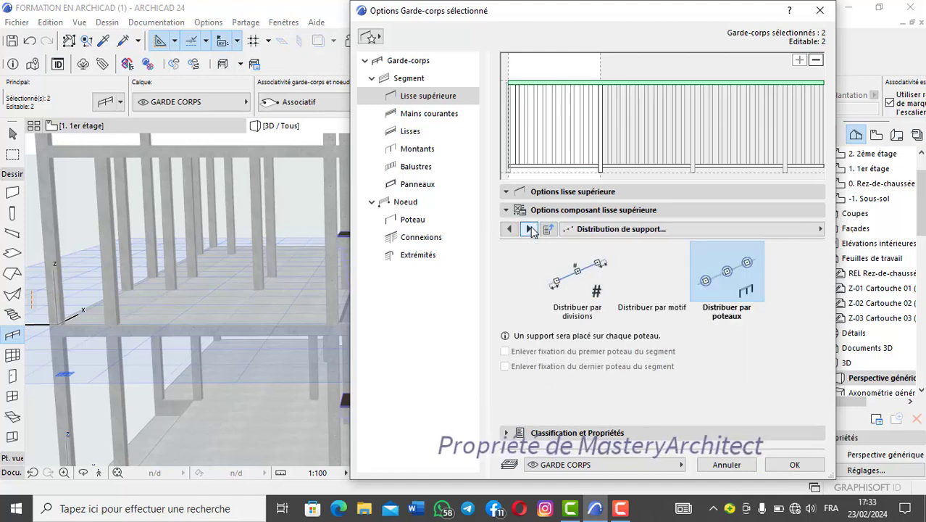
click(528, 229)
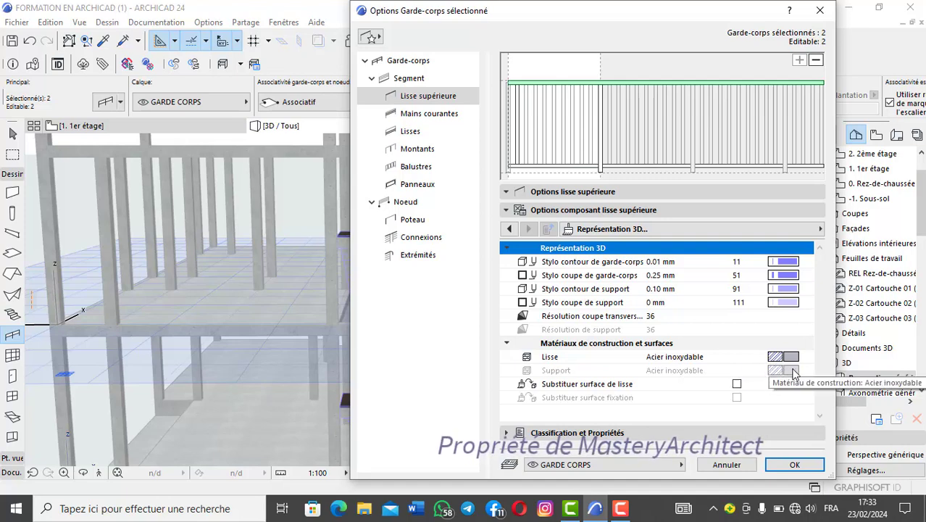
click(736, 384)
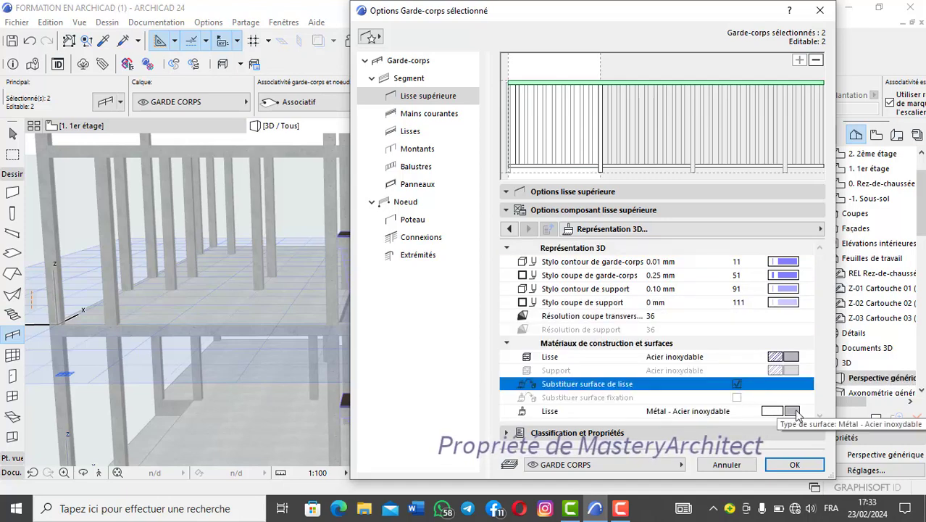
click(790, 411)
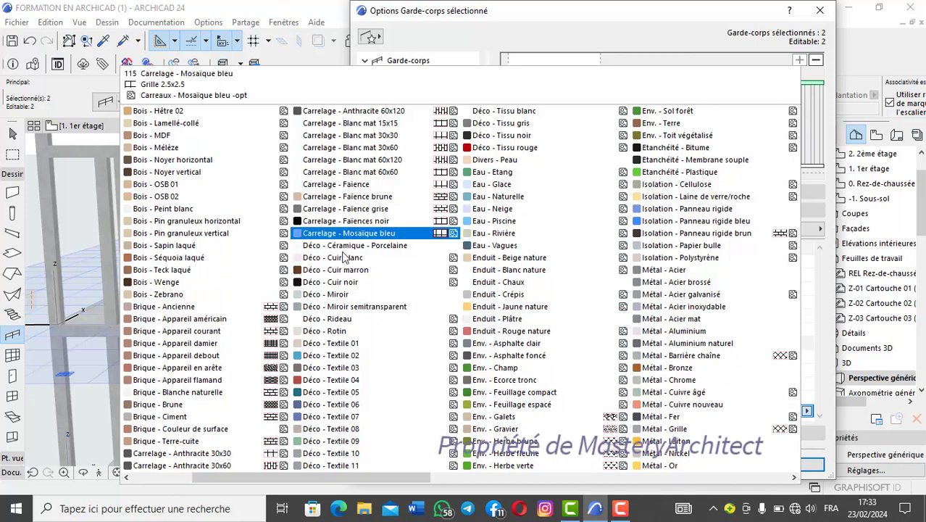
click(346, 282)
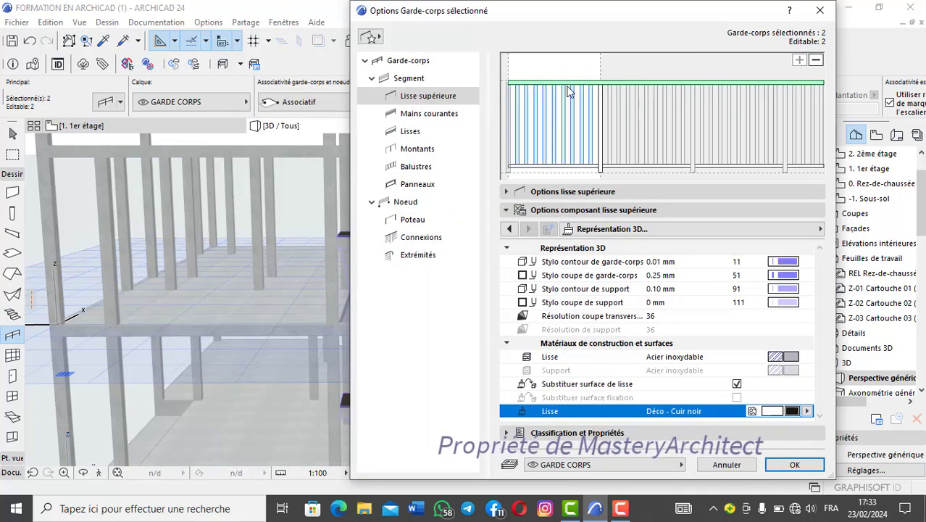
- Override the lower rail's 3D surface with Déco - Cuir noir
click(629, 168)
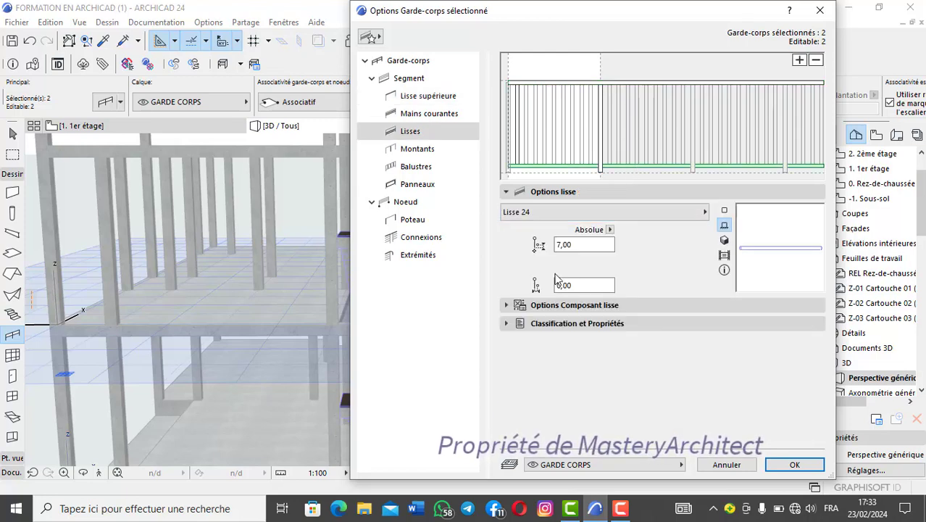
click(549, 305)
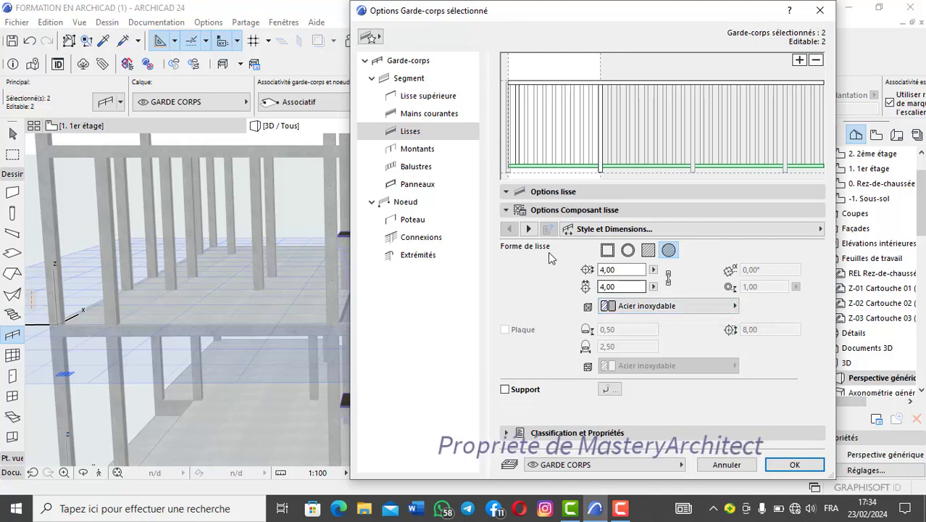
click(530, 229)
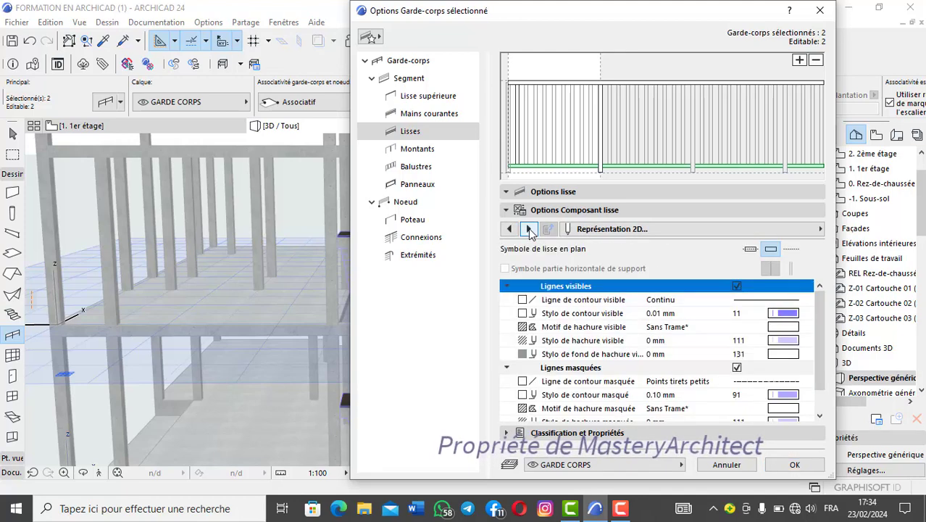
click(530, 230)
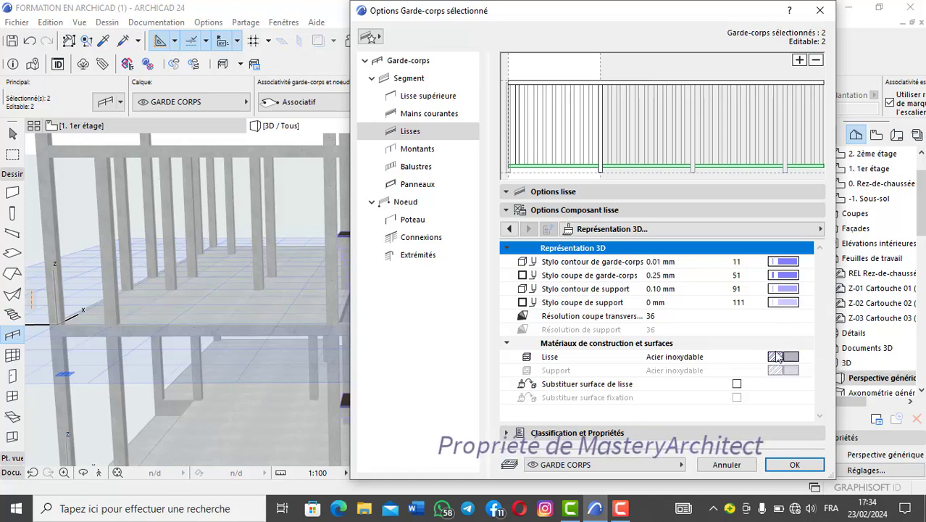
click(736, 384)
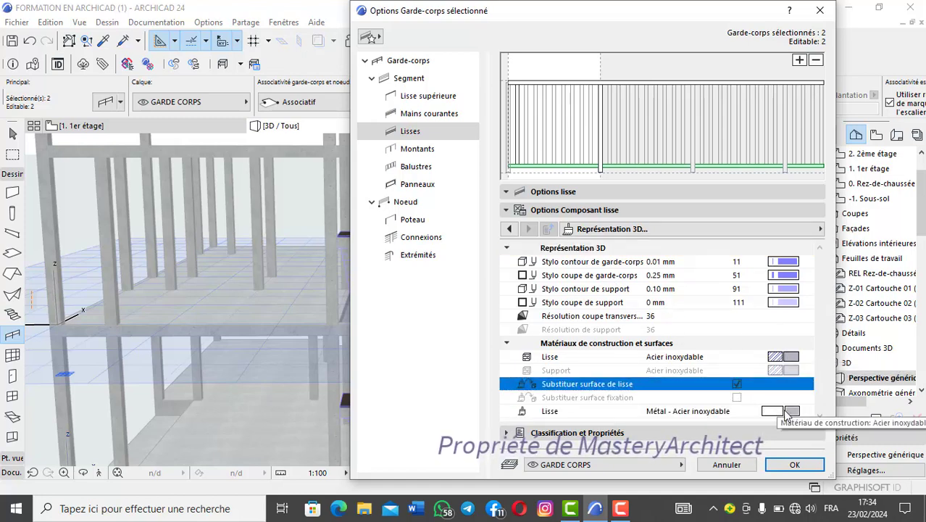
click(777, 411)
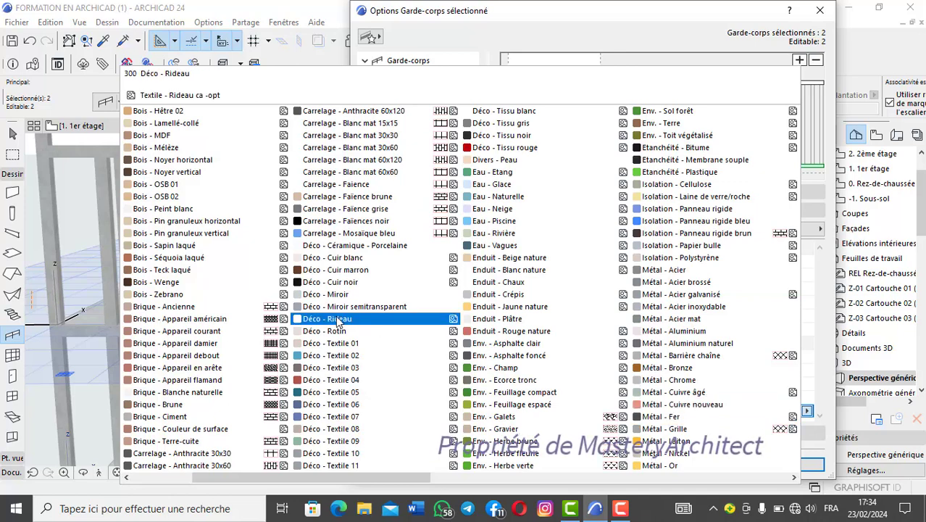
click(346, 282)
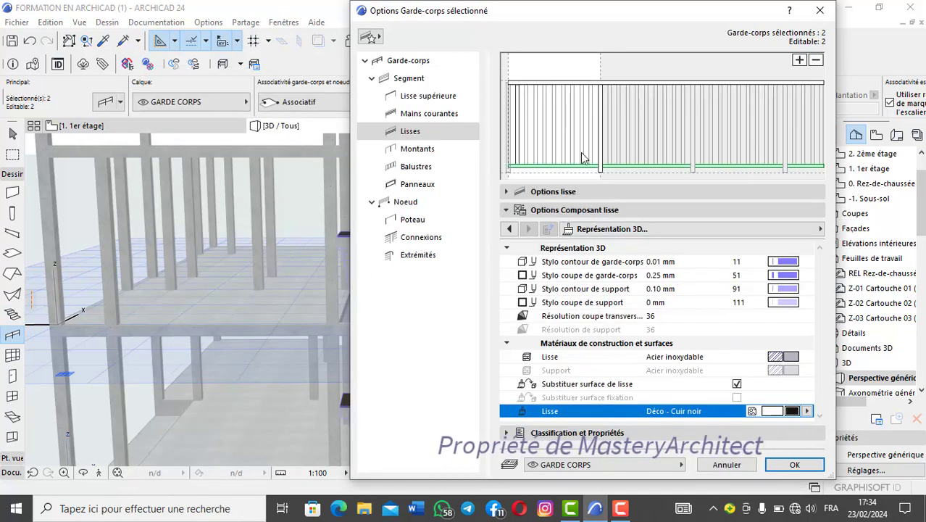
- Override the balusters' 3D surface with Déco - Cuir noir
click(577, 128)
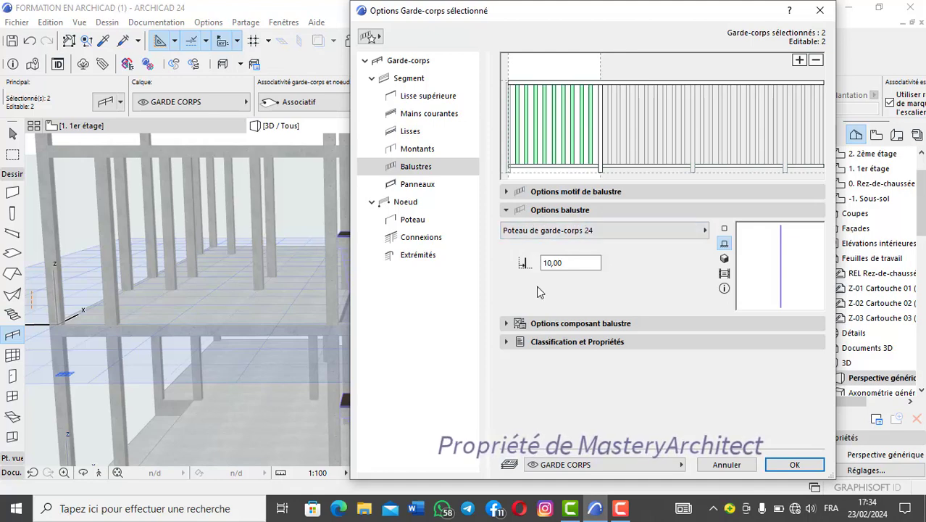
click(559, 323)
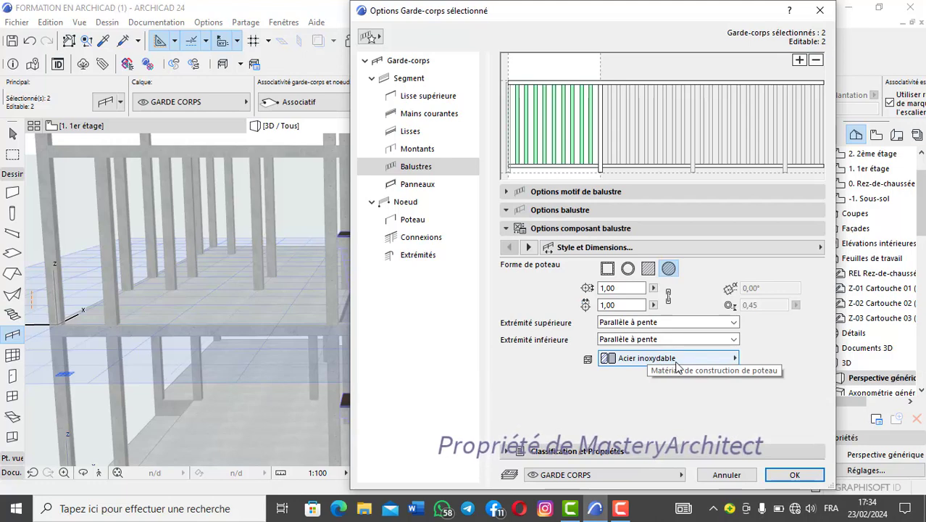
click(529, 247)
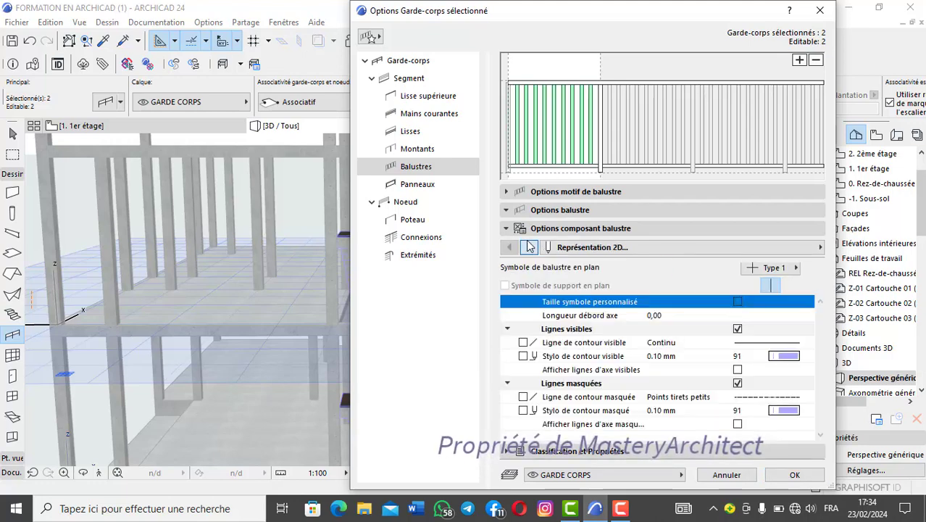
click(528, 247)
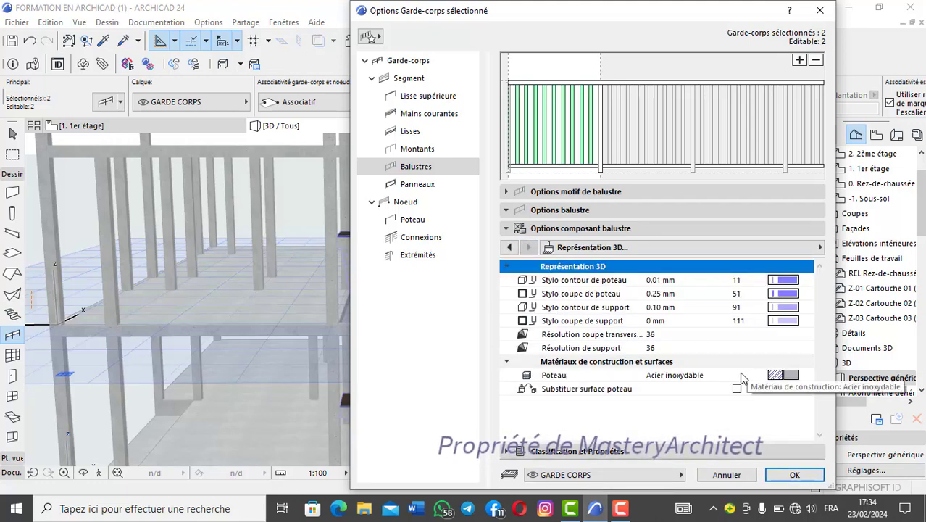
click(737, 389)
click(790, 402)
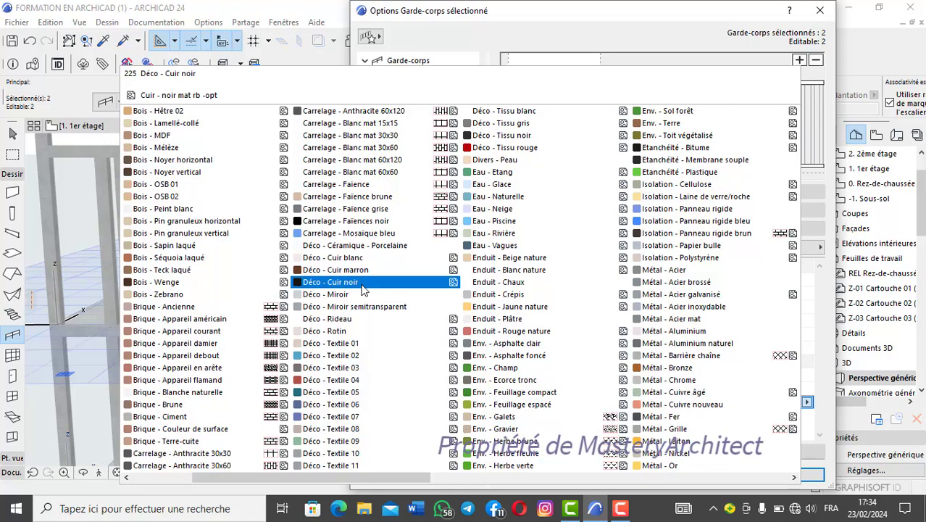
click(362, 289)
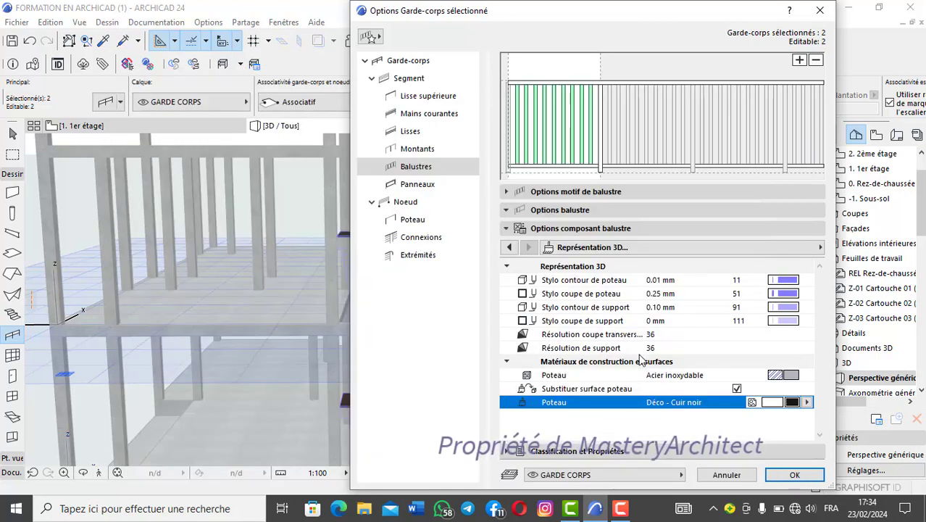
- Override the 3D surface of the segment's intermediate posts (Montants) with Déco - Cuir noir
click(600, 156)
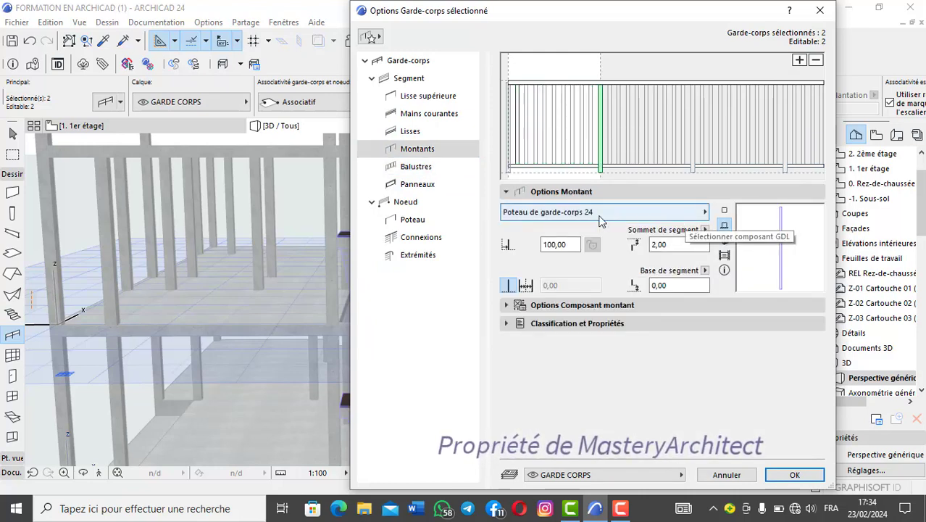
click(576, 305)
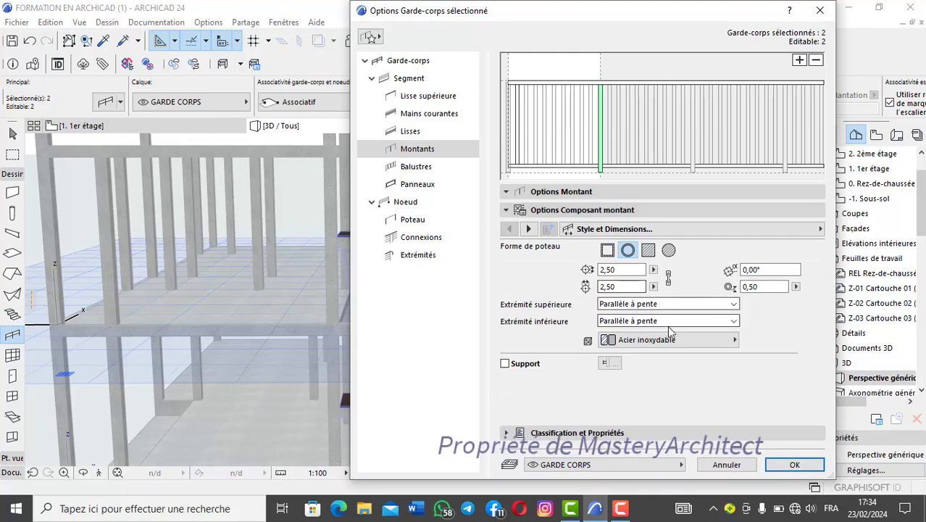
click(529, 229)
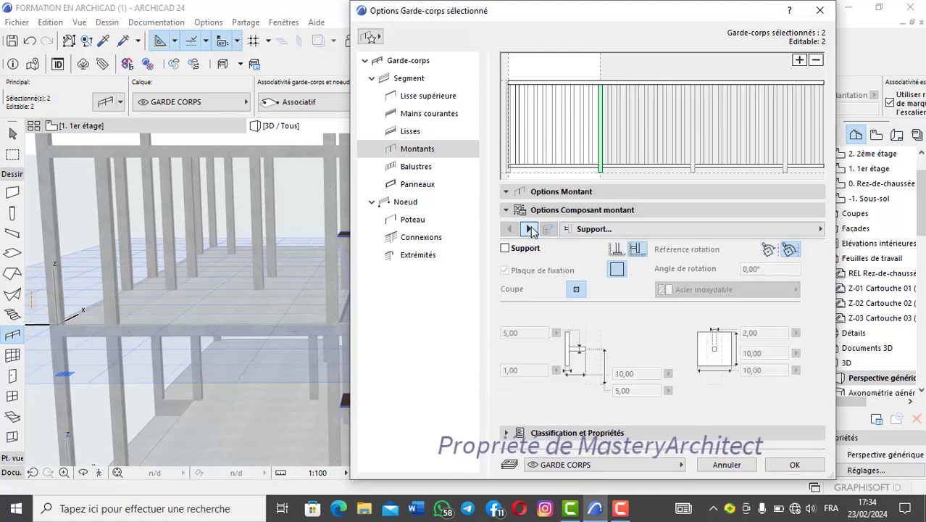
click(530, 229)
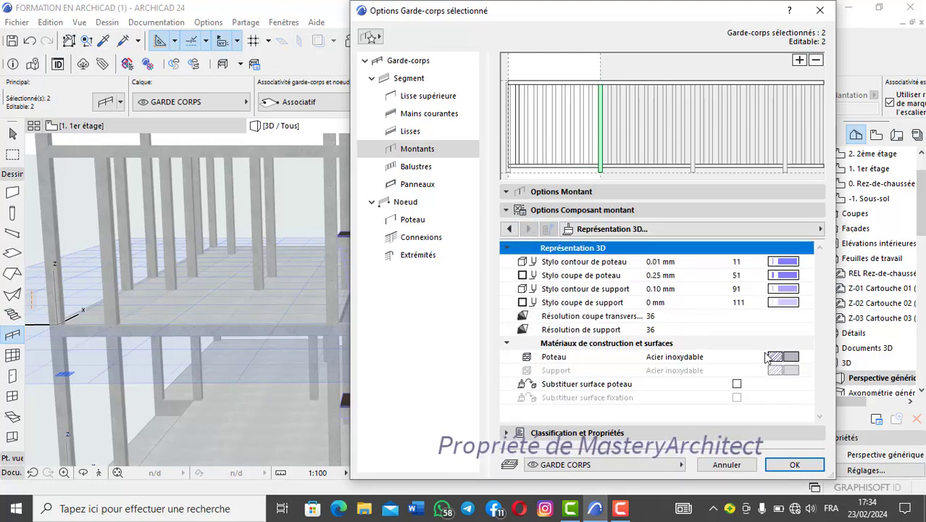
click(737, 384)
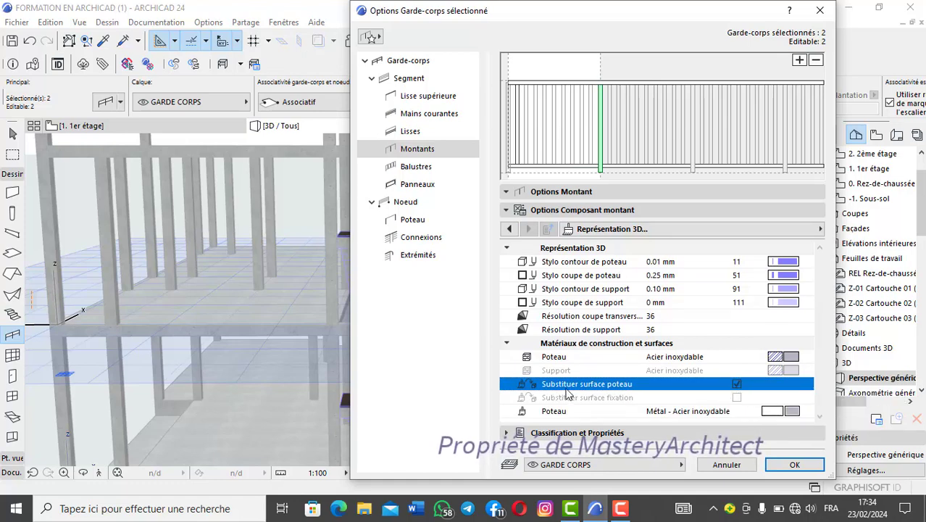
click(792, 413)
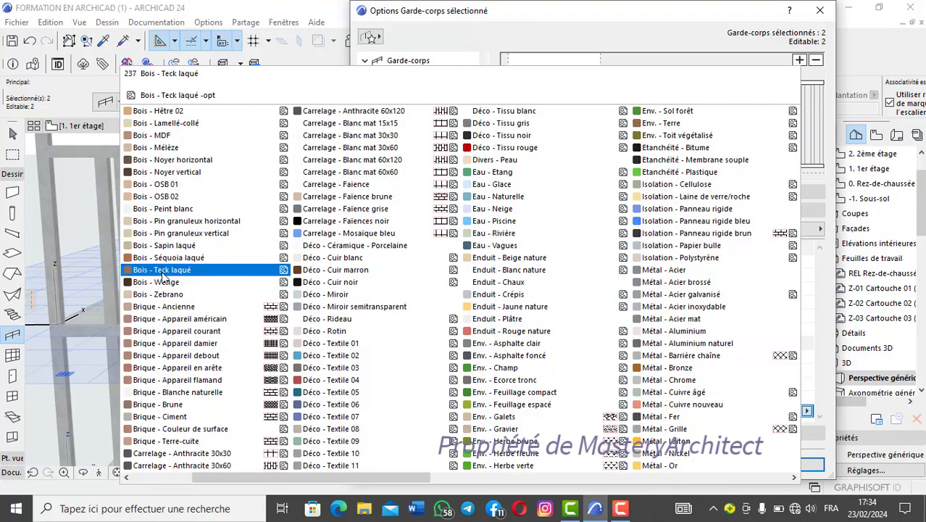
scroll(176, 270, up, 1)
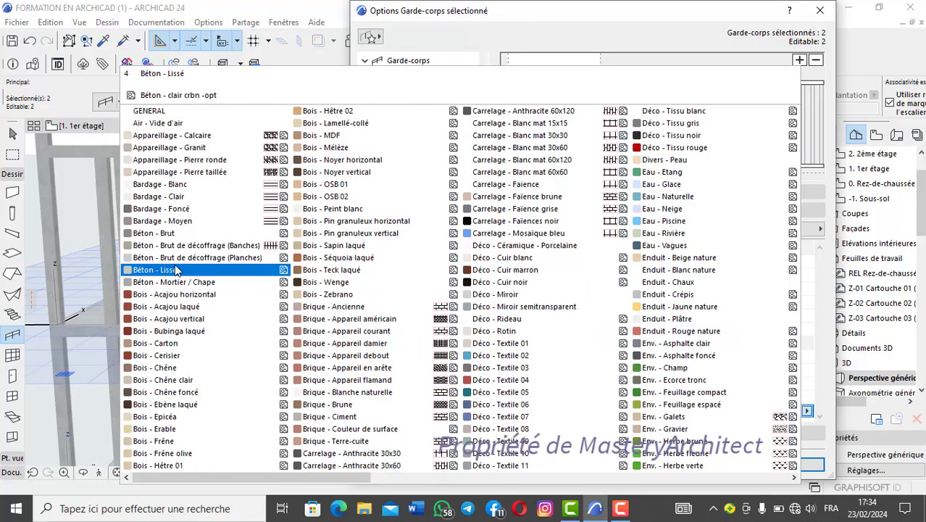
click(529, 283)
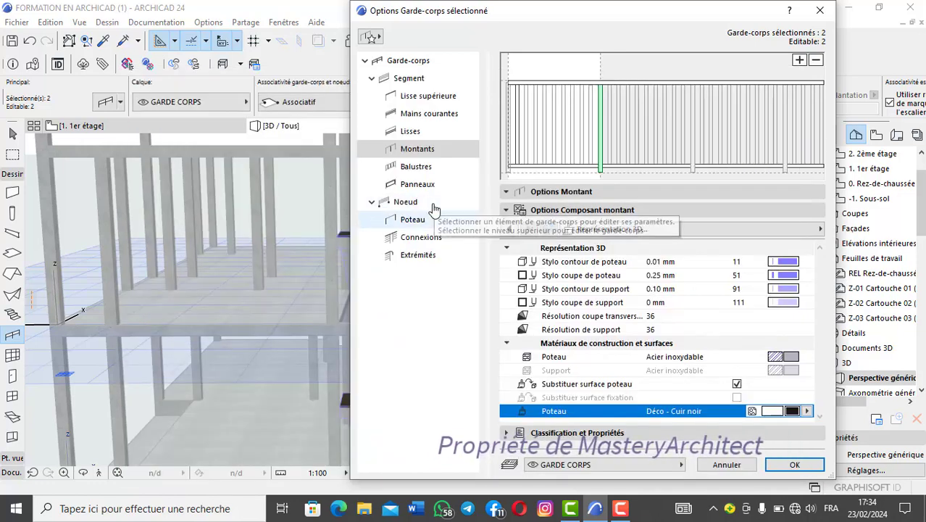
- Override the node post's (Poteau) 3D surface with Déco - Cuir noir and apply the railing settings
click(414, 219)
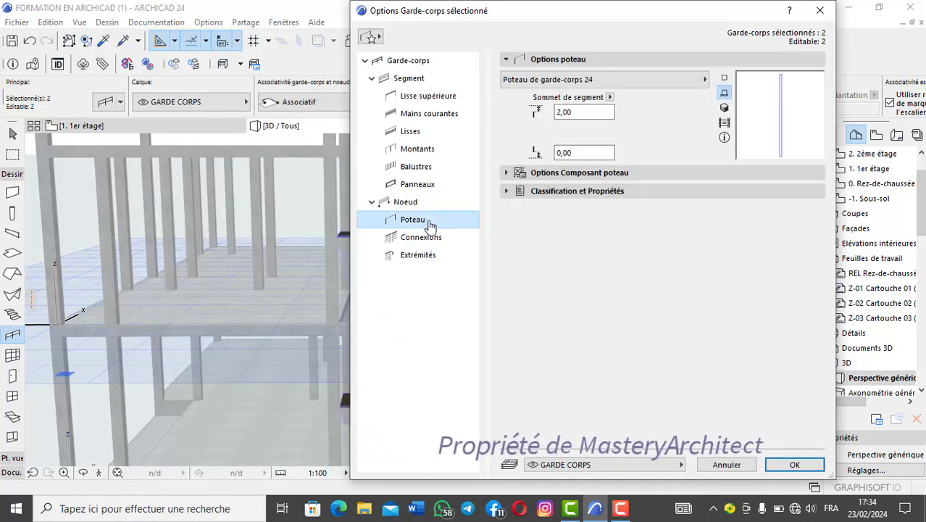
click(540, 172)
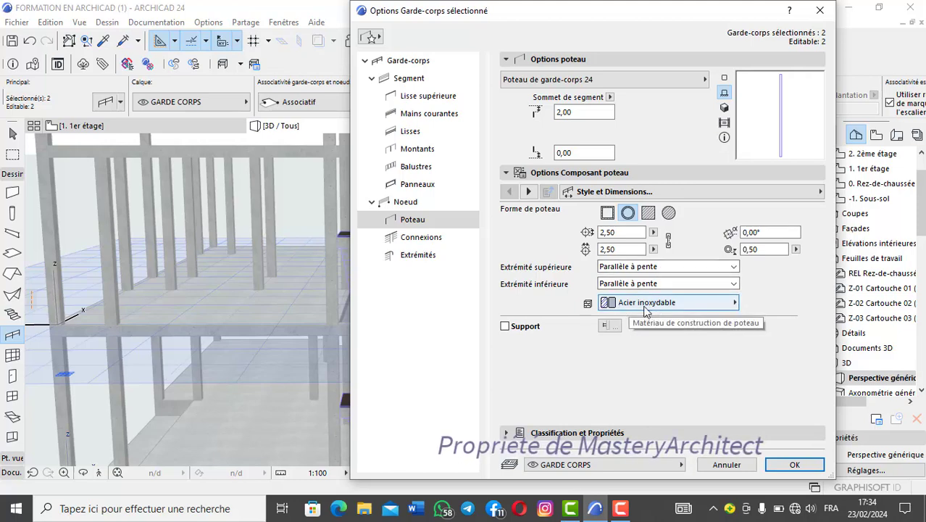
click(529, 192)
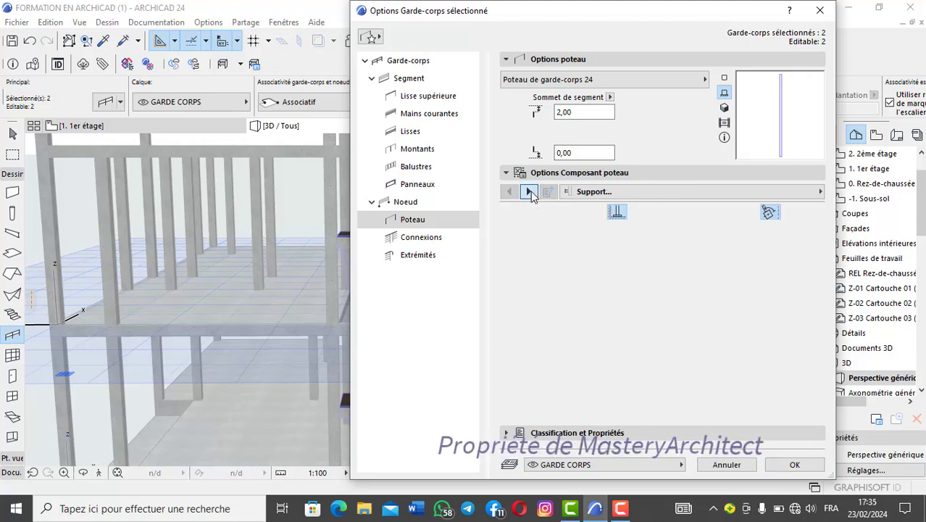
click(529, 192)
click(529, 192)
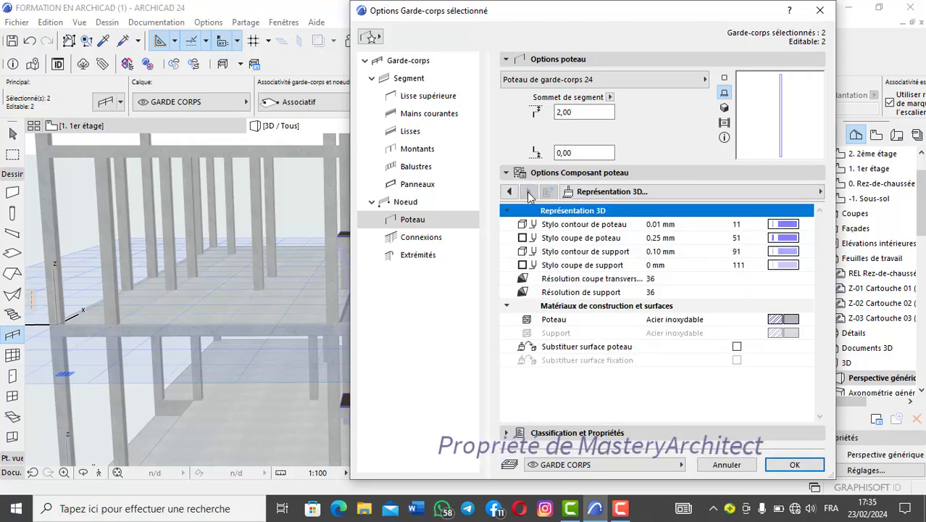
click(736, 347)
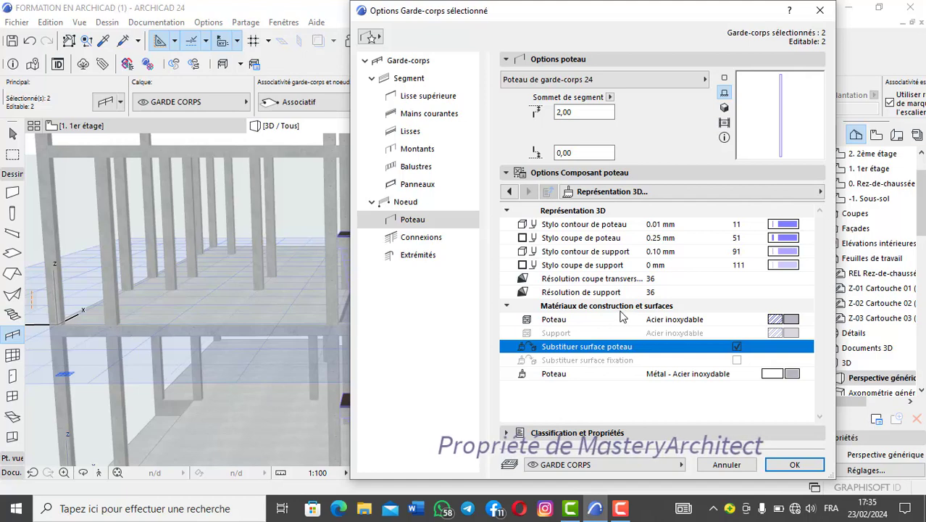
click(789, 375)
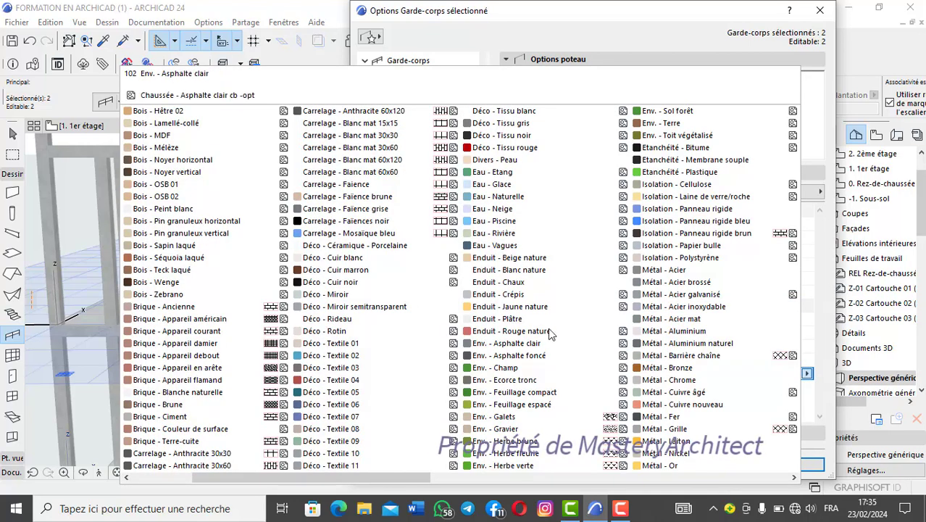
click(329, 283)
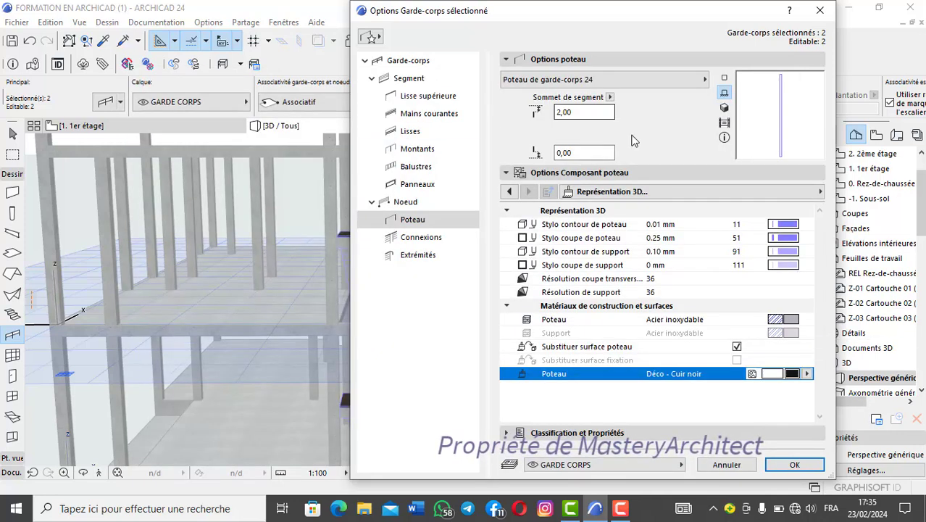
click(788, 466)
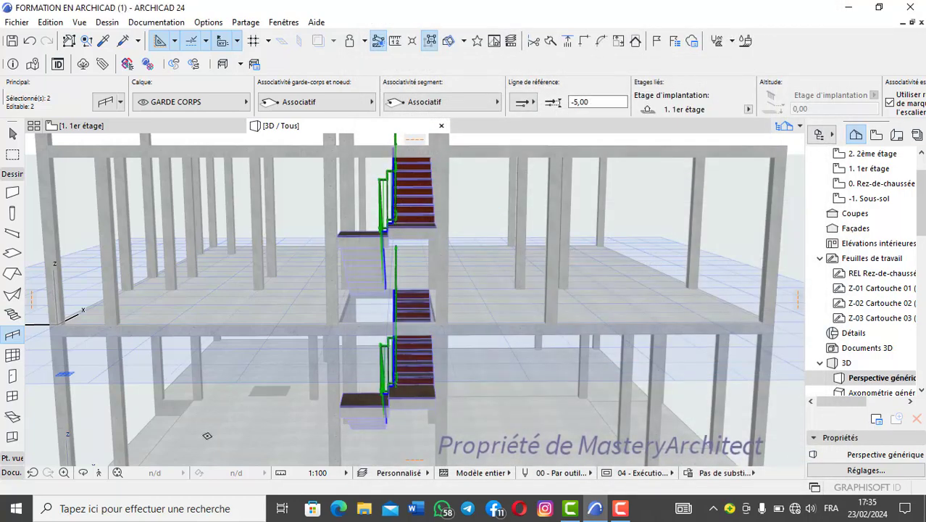
- Inspect the black leather finish on the staircase railings in 3D, from the full stair to the crossing handrails between flights
click(85, 473)
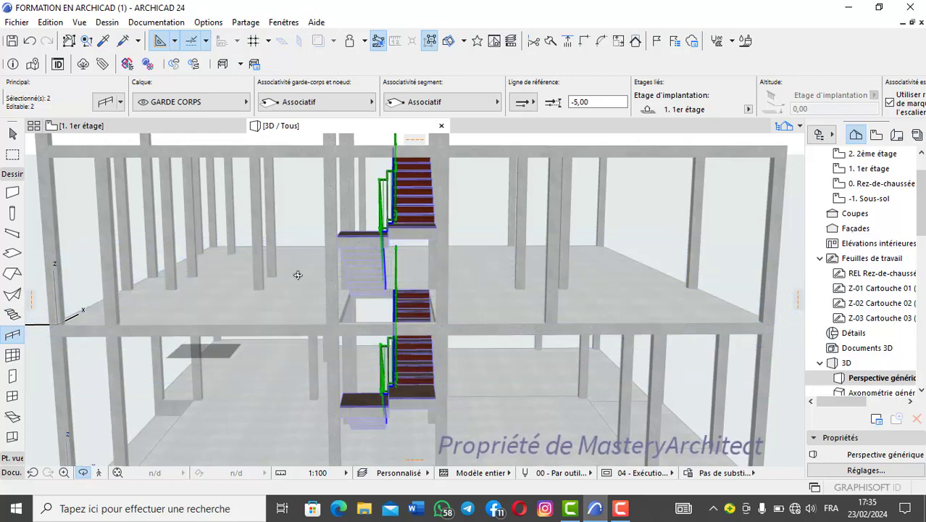
drag(426, 258, 387, 239)
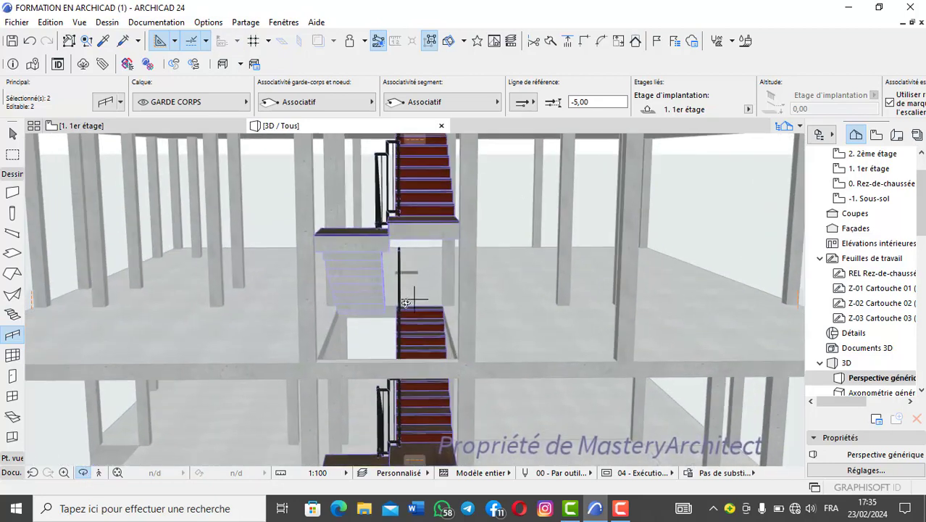
scroll(405, 303, down, 3)
drag(397, 305, 316, 300)
scroll(426, 300, up, 4)
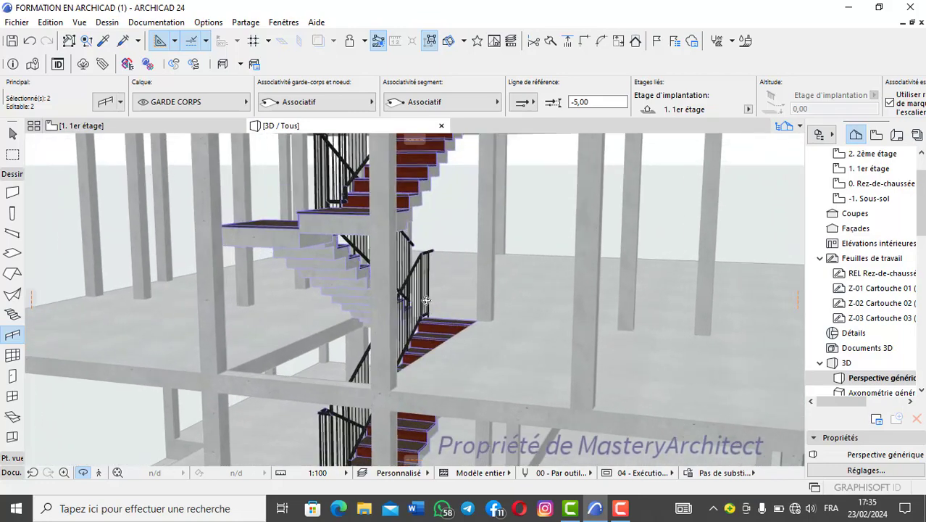
scroll(425, 300, up, 6)
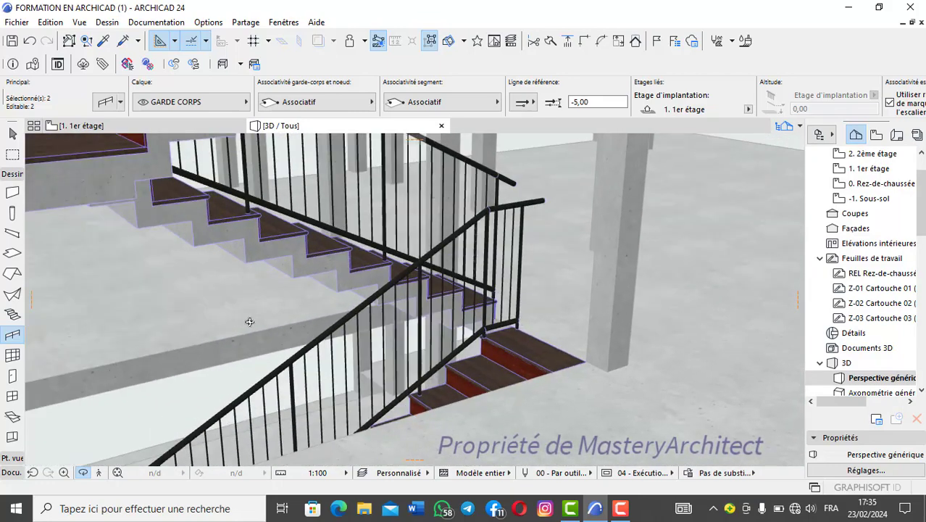
drag(250, 322, 240, 322)
scroll(423, 305, up, 3)
scroll(425, 304, down, 2)
middle_drag(437, 310, 148, 288)
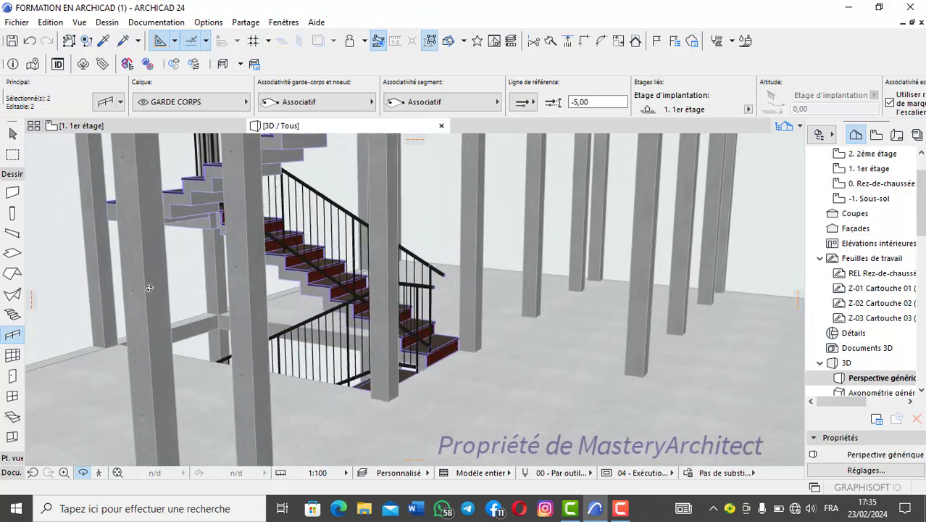
- Examine the handrail ends, balusters and posts up close at the foot of the flight and around the landing
shift+middle_drag(420, 299, 415, 298)
scroll(415, 298, up, 5)
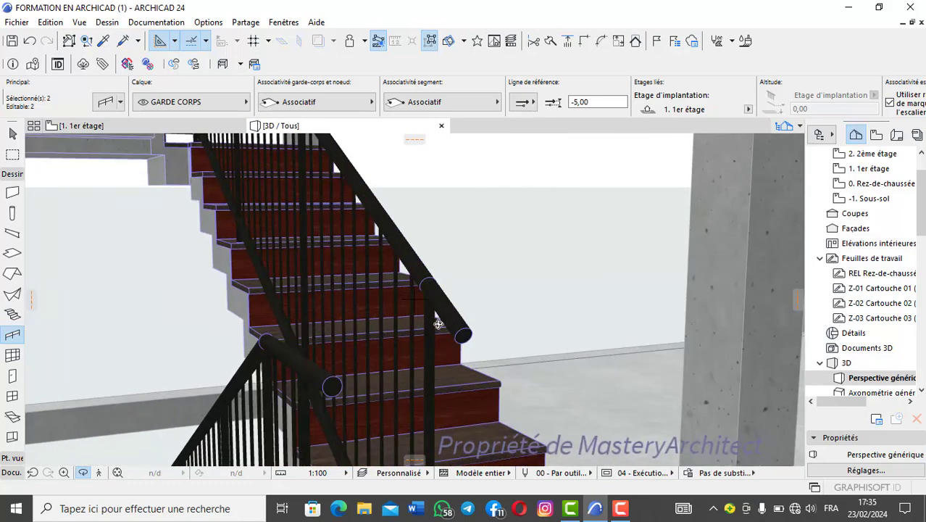
shift+middle_drag(344, 385, 339, 325)
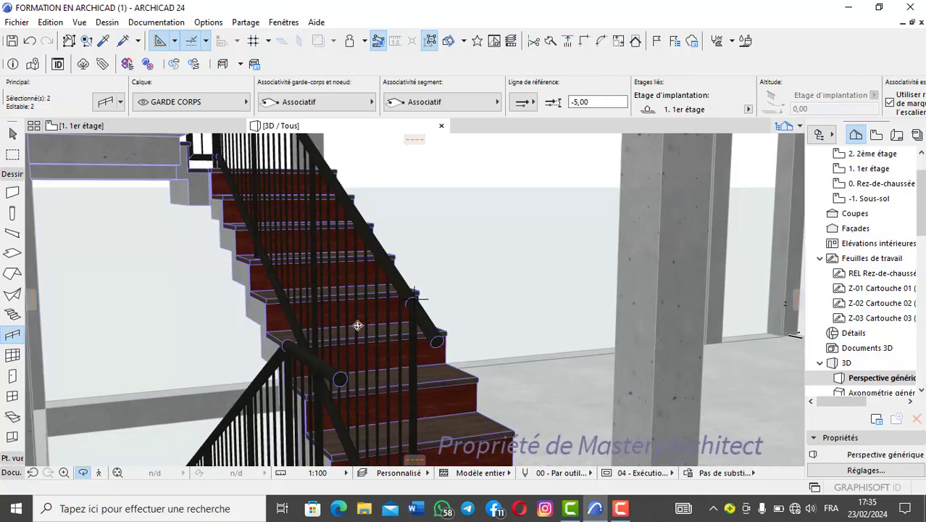
shift+middle_drag(300, 298, 345, 247)
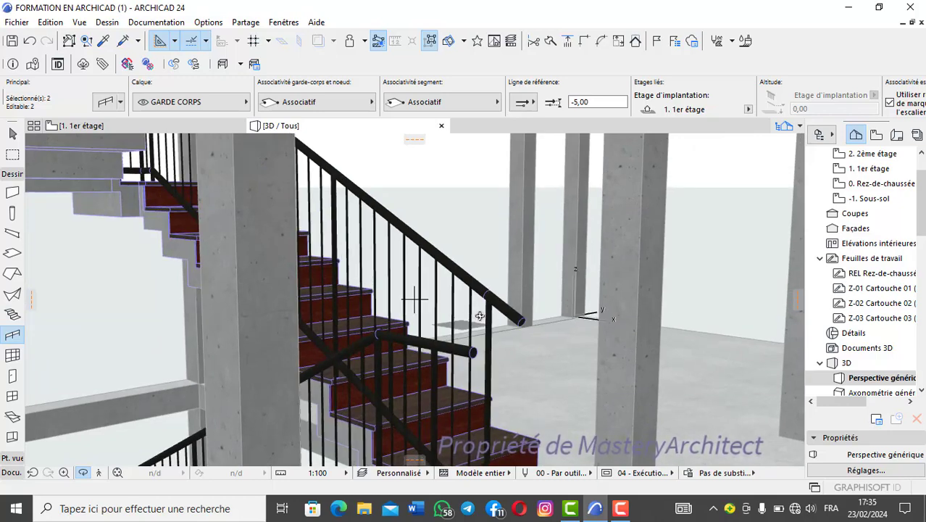
shift+middle_drag(485, 371, 469, 231)
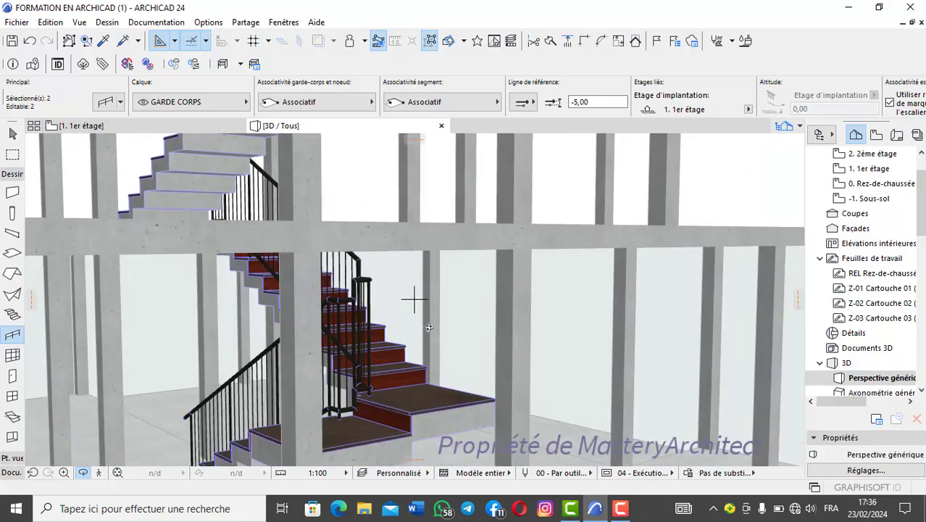
shift+middle_drag(429, 327, 78, 255)
- Check the railings of both storeys from outside the building, then the lower rail joints at the intermediate landing
scroll(430, 295, down, 10)
scroll(383, 262, up, 6)
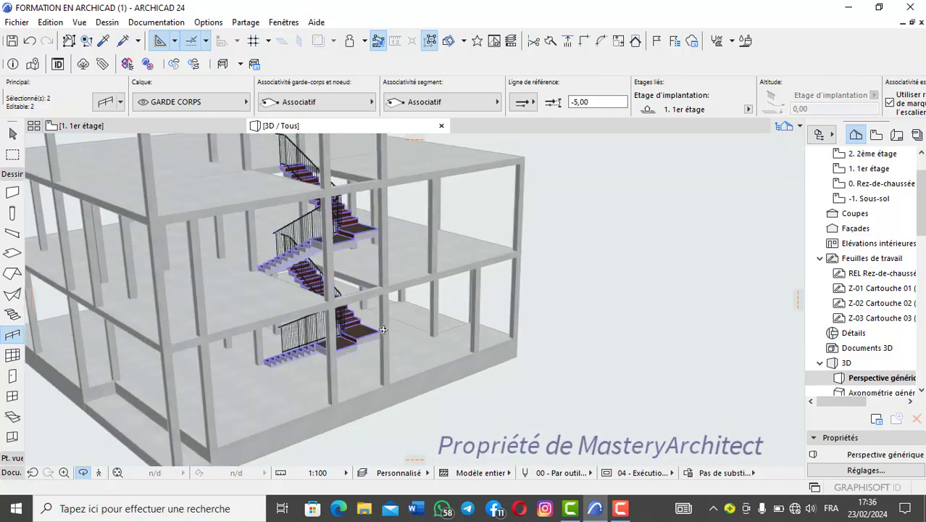
scroll(324, 348, up, 3)
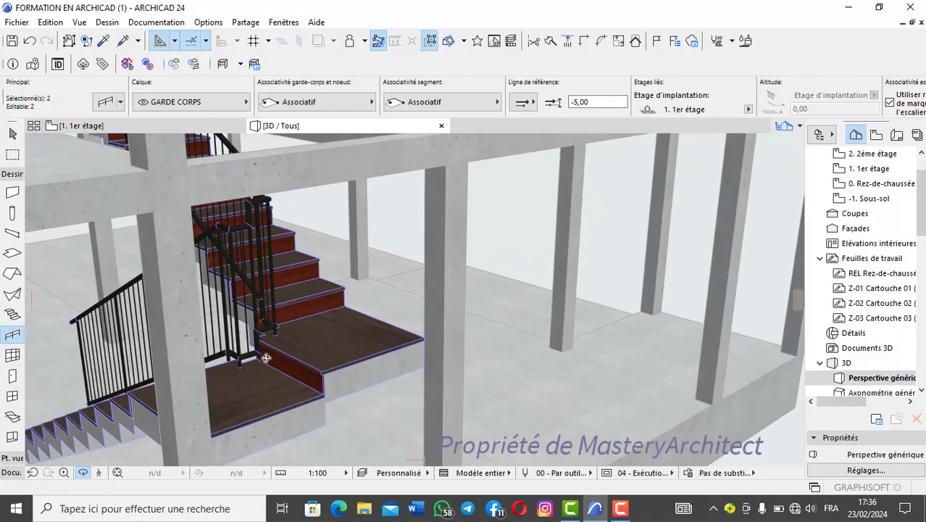
scroll(243, 369, down, 1)
middle_drag(316, 322, 424, 411)
middle_drag(379, 327, 426, 287)
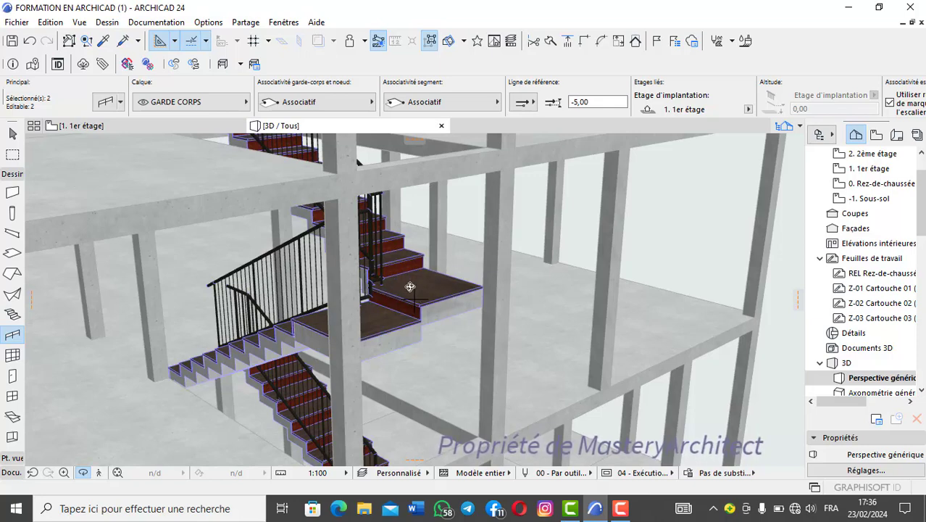
shift+middle_drag(395, 290, 367, 248)
scroll(368, 249, up, 8)
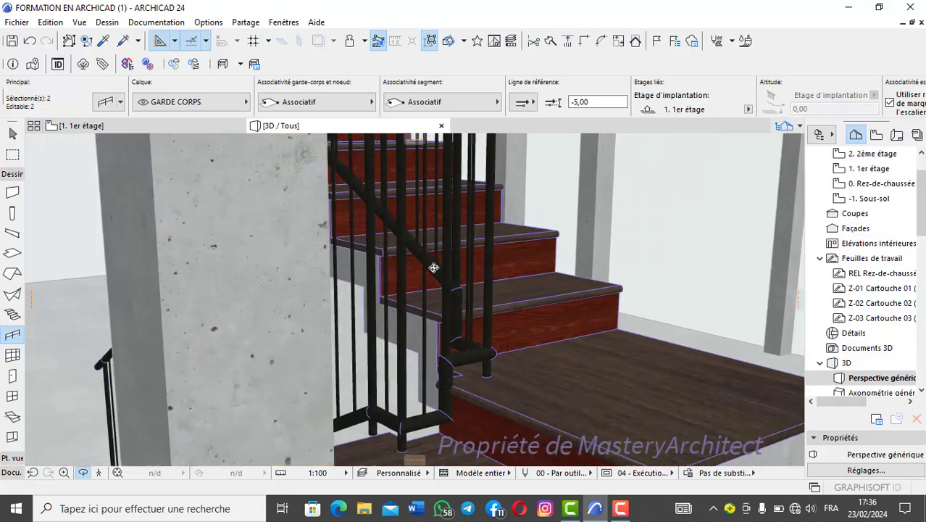
- Examine the outlines on the upper flight's railing from the side and front, and end the 3D orbit
shift+middle_drag(433, 268, 630, 290)
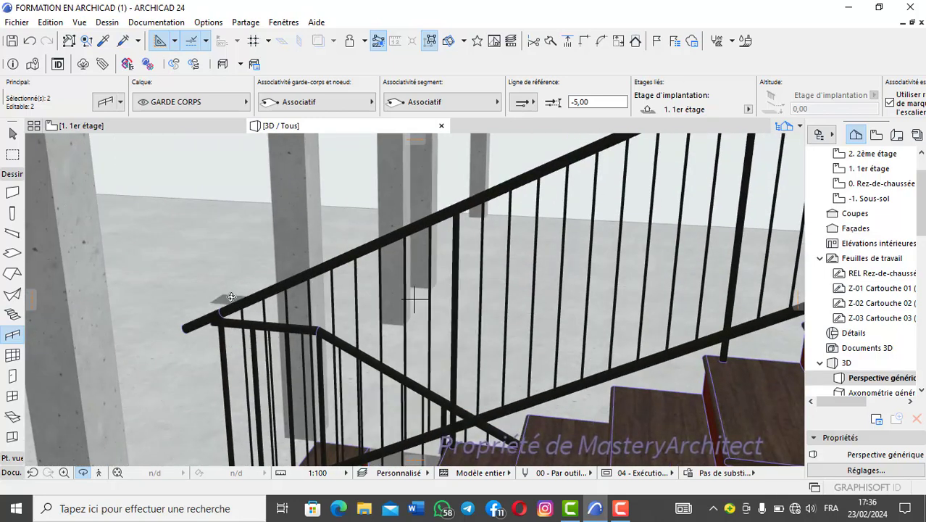
shift+middle_drag(427, 326, 359, 270)
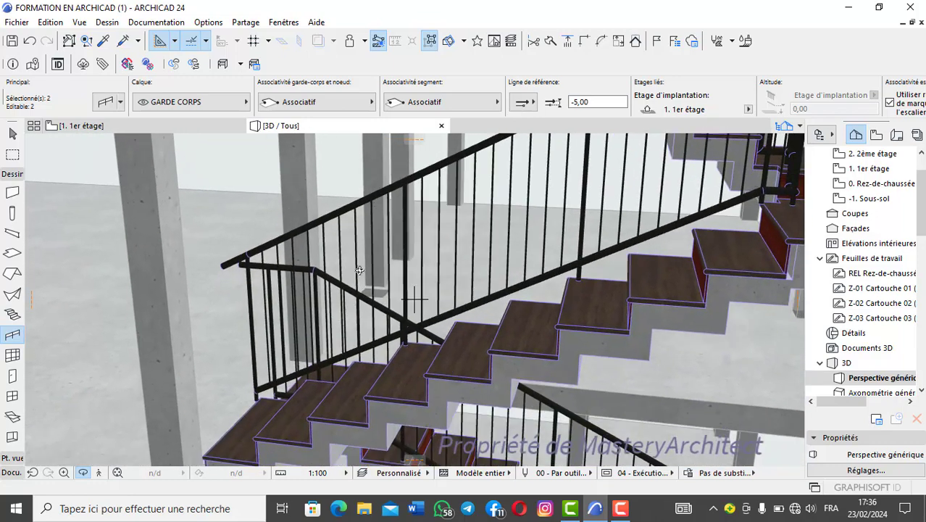
scroll(397, 286, down, 3)
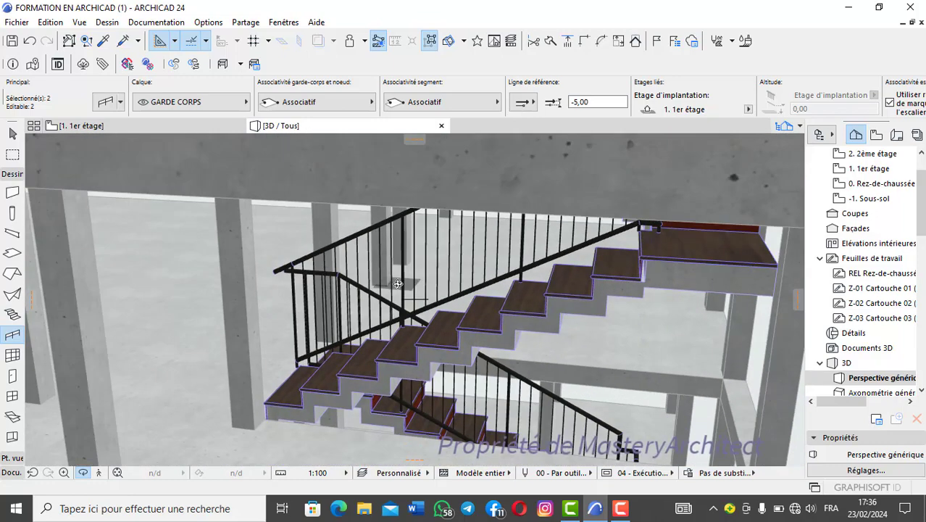
shift+middle_drag(447, 305, 164, 308)
shift+middle_drag(273, 319, 279, 293)
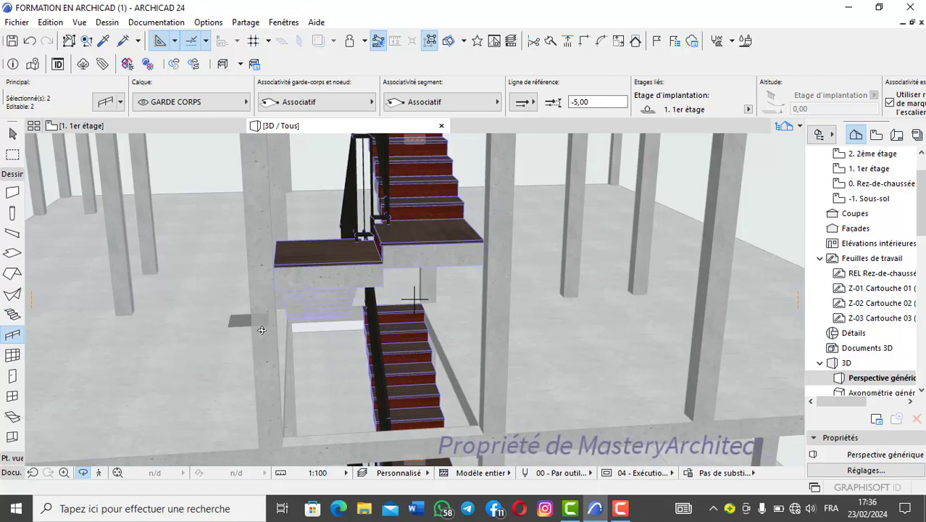
click(83, 473)
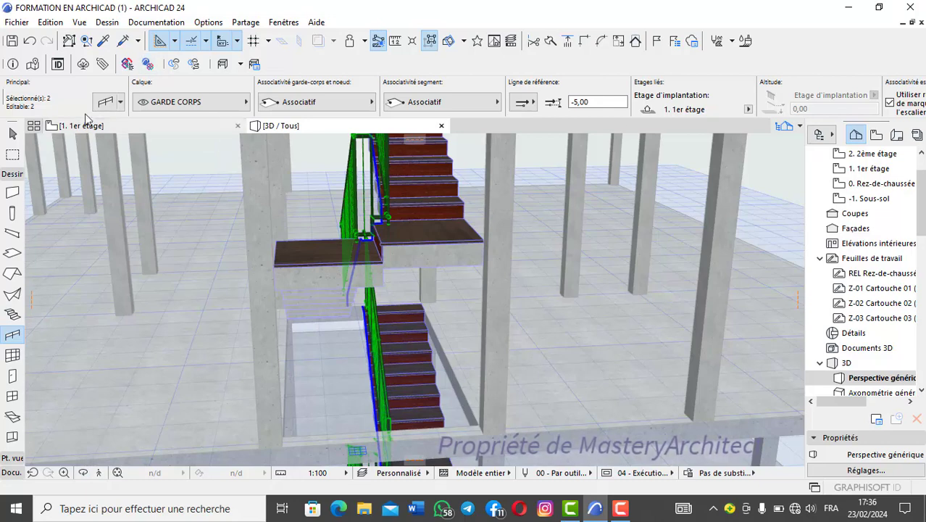
- Open the selected railings' settings and set the node post's (Poteau) 3D contour pen to black pen 147
click(105, 103)
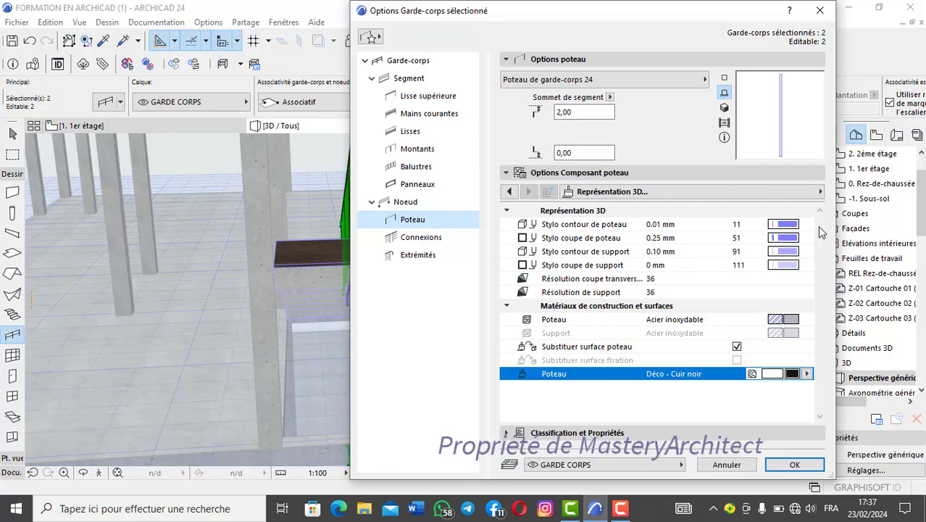
click(783, 224)
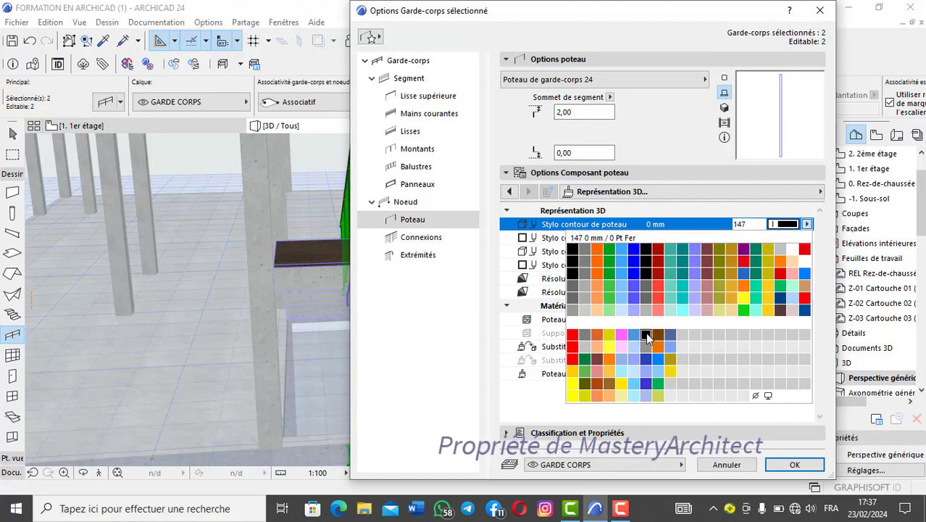
click(647, 336)
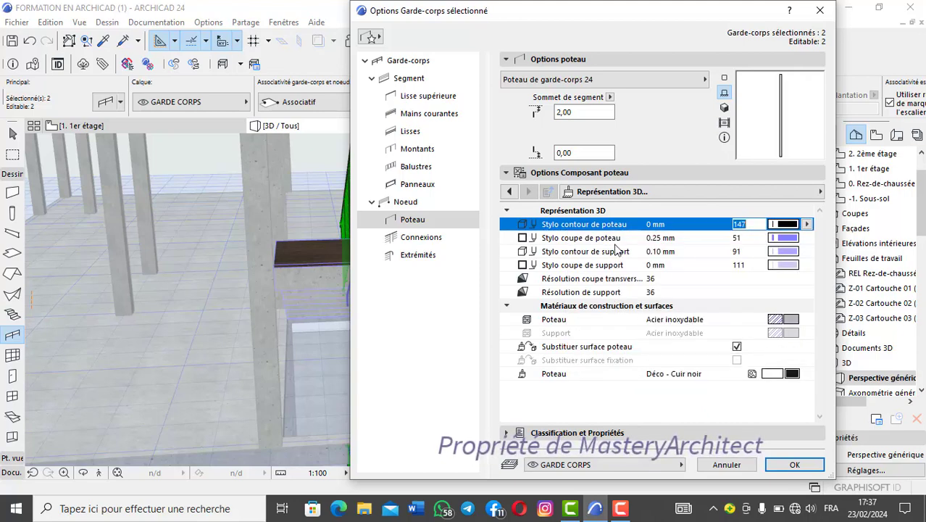
- Set the top rail's (Lisse supérieure) 3D contour pen to black pen 147
click(416, 96)
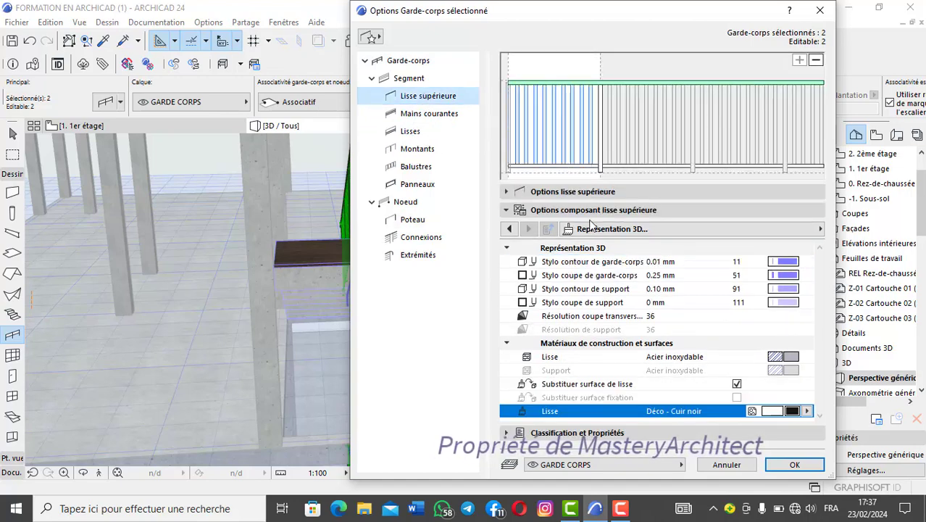
click(787, 261)
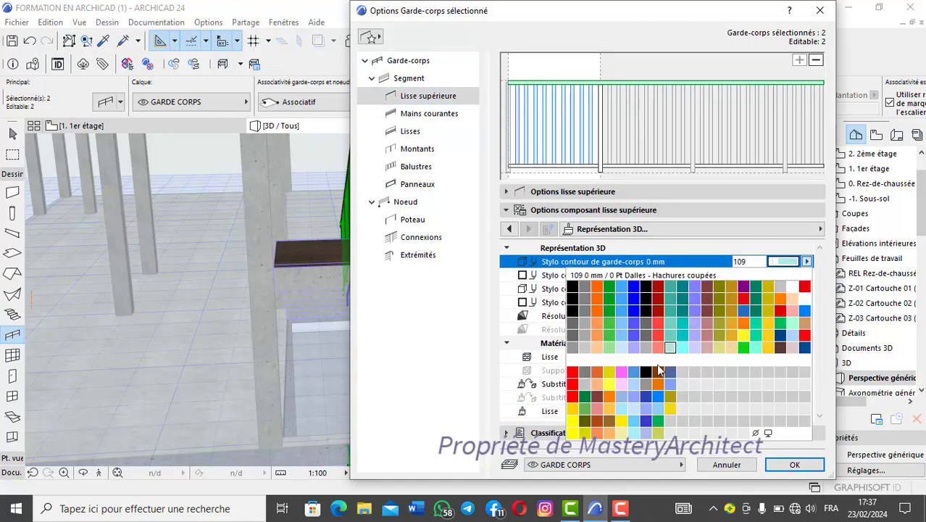
click(647, 376)
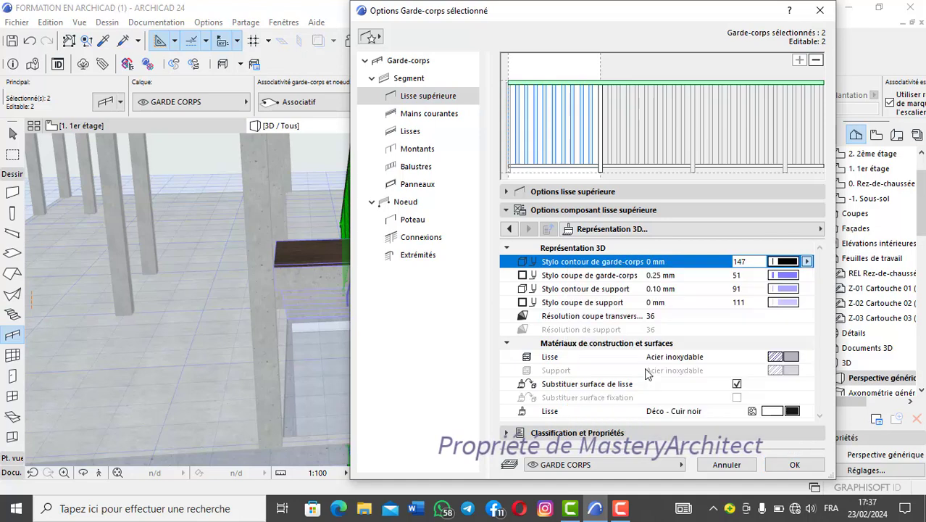
- Set the lower rail's (Lisses) 3D contour pen to black pen 147
click(428, 115)
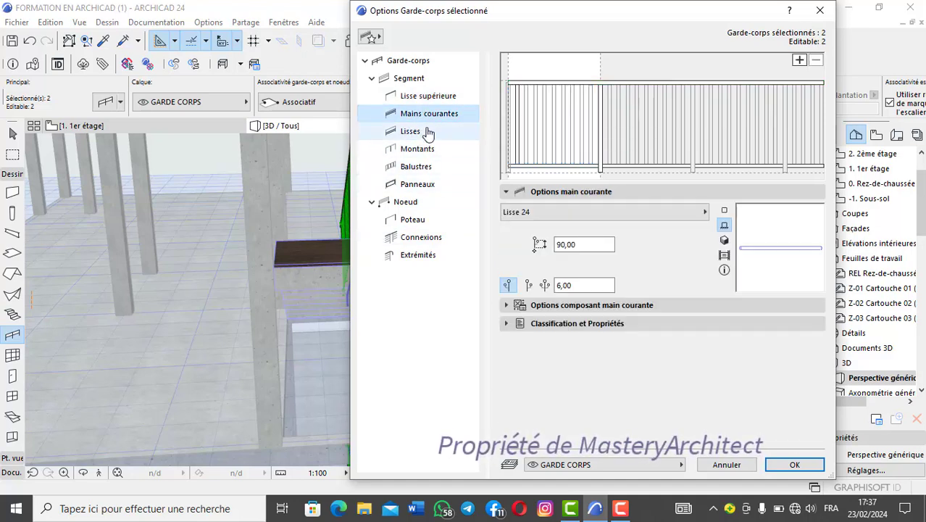
click(428, 133)
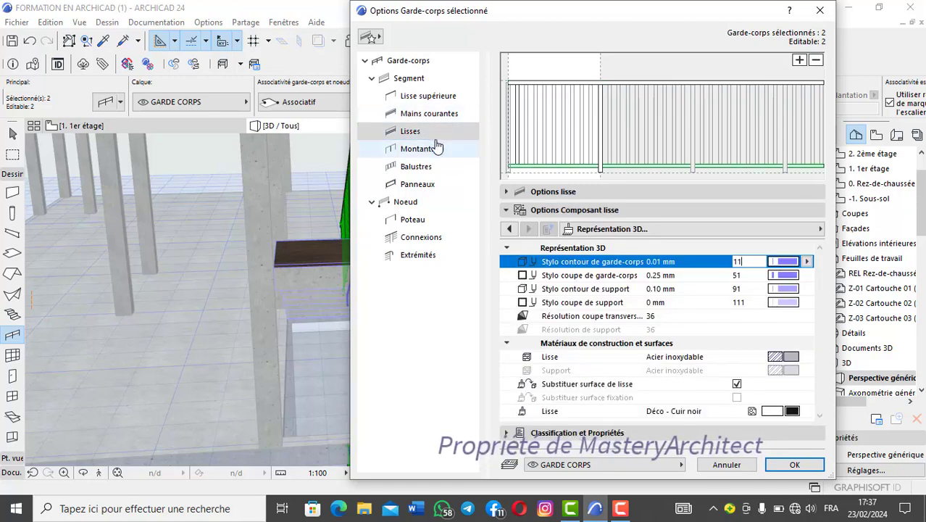
click(418, 135)
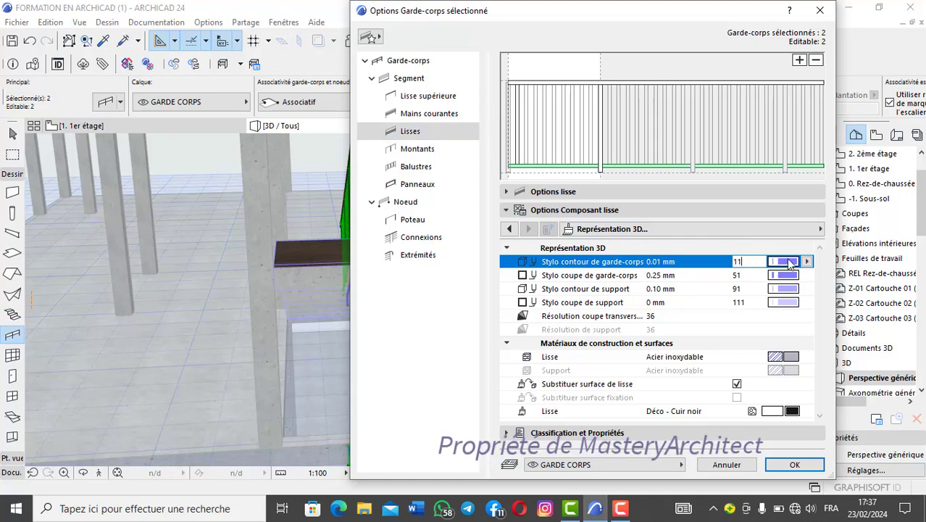
click(790, 263)
click(647, 371)
- Set the balusters' (Balustres) 3D contour pen to black pen 147
click(416, 168)
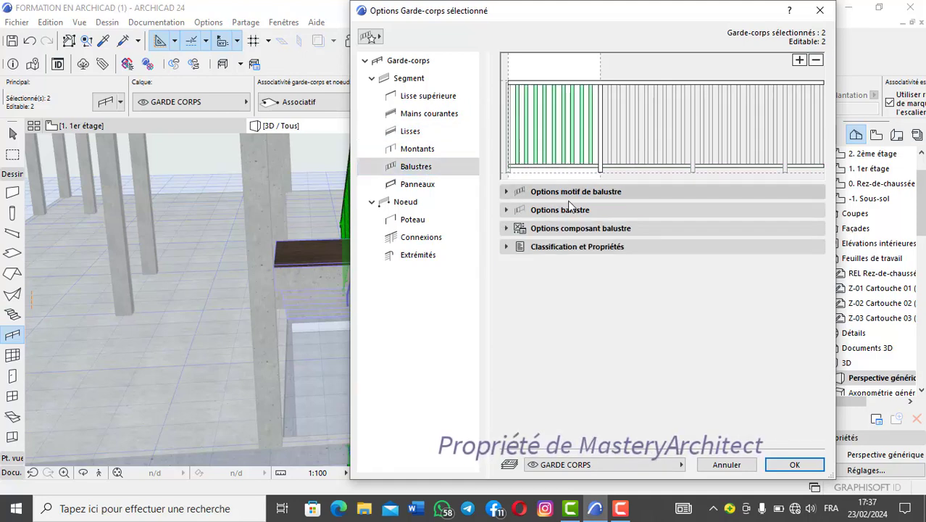
click(584, 228)
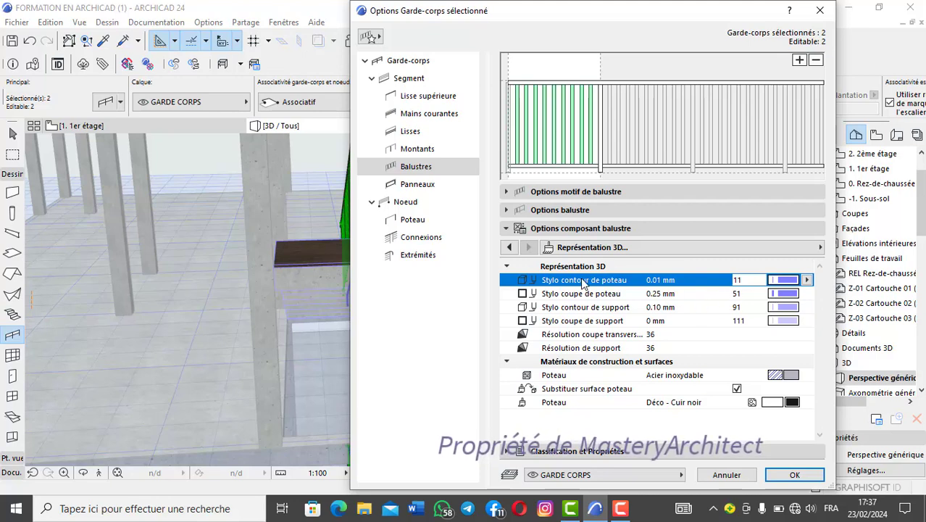
click(789, 283)
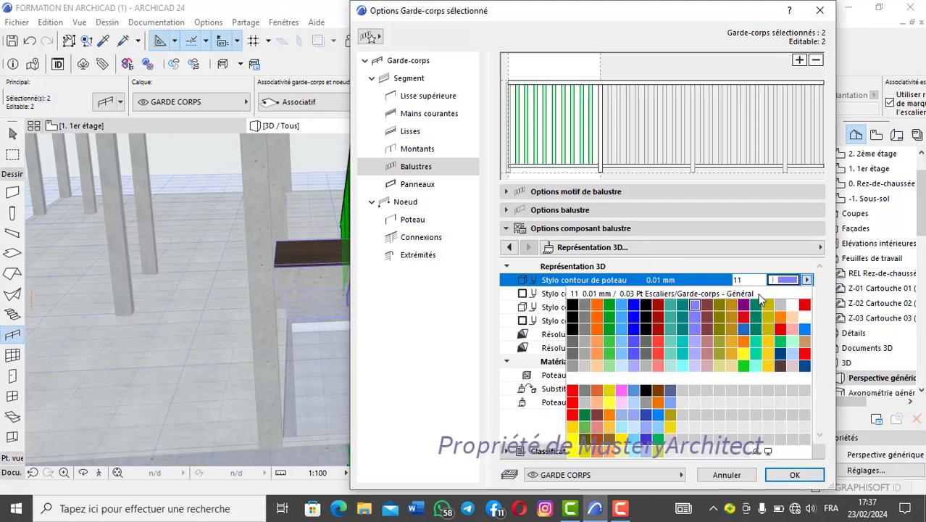
click(650, 394)
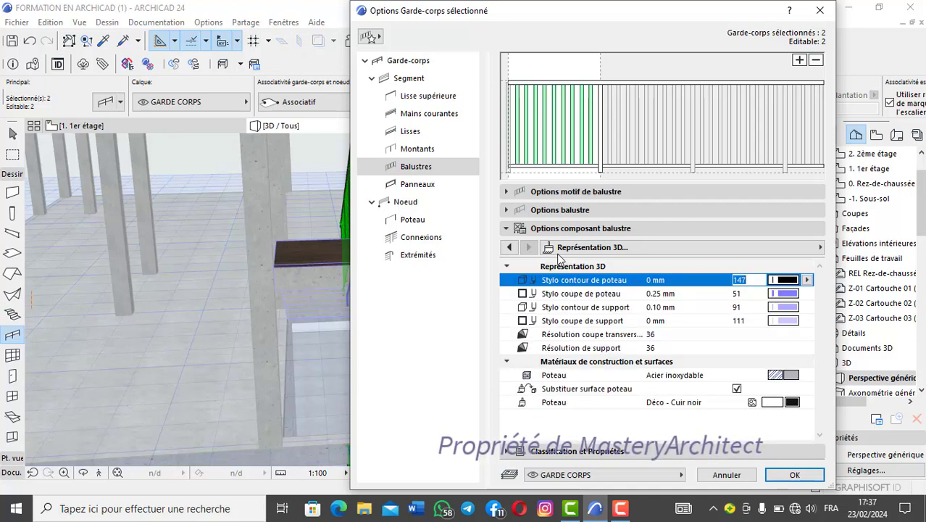
- Set the intermediate posts' (Montants) 3D contour pen to black pen 147, and recheck the node post's settings
click(600, 135)
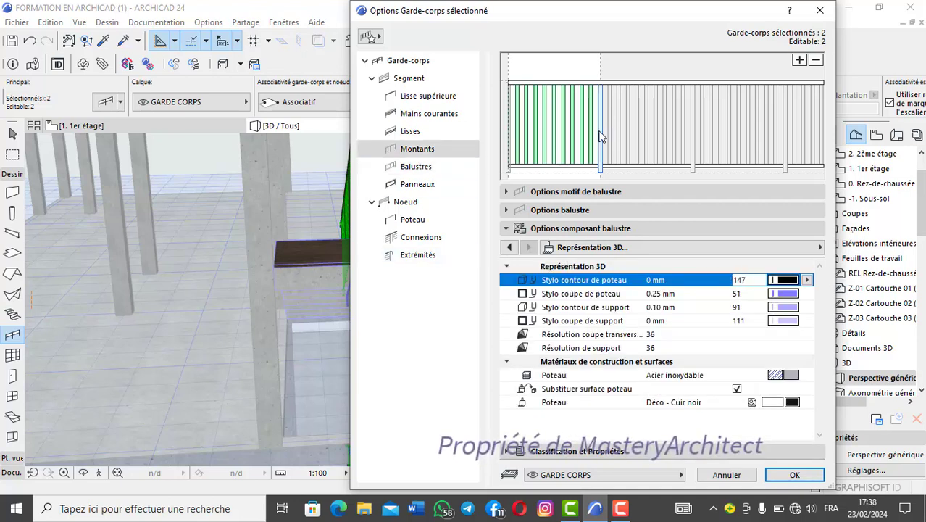
click(784, 268)
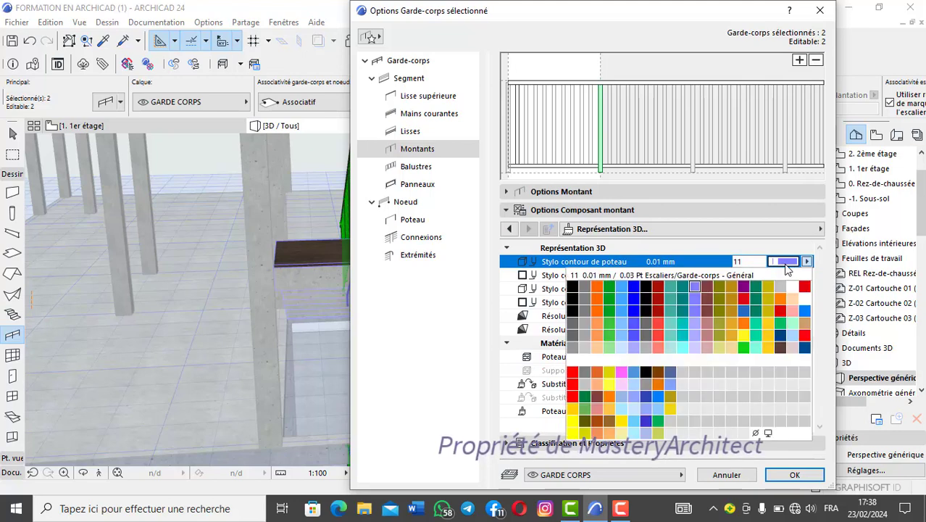
click(650, 373)
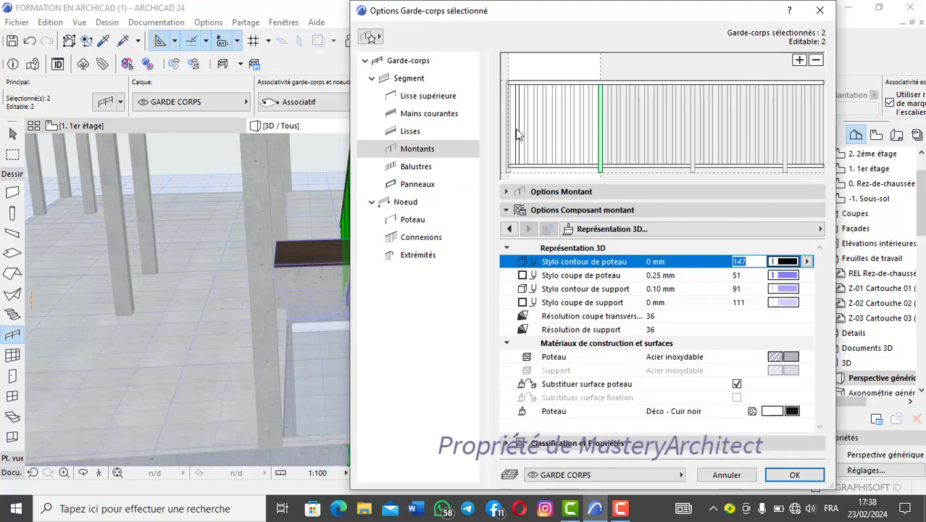
click(437, 222)
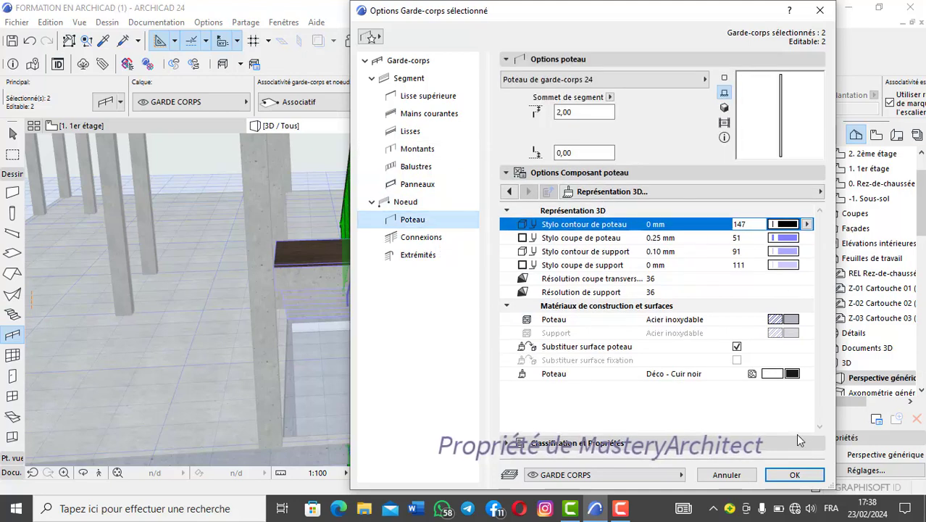
- Apply the new settings to the selected railings and examine their black finish around the stair landing in 3D
click(794, 475)
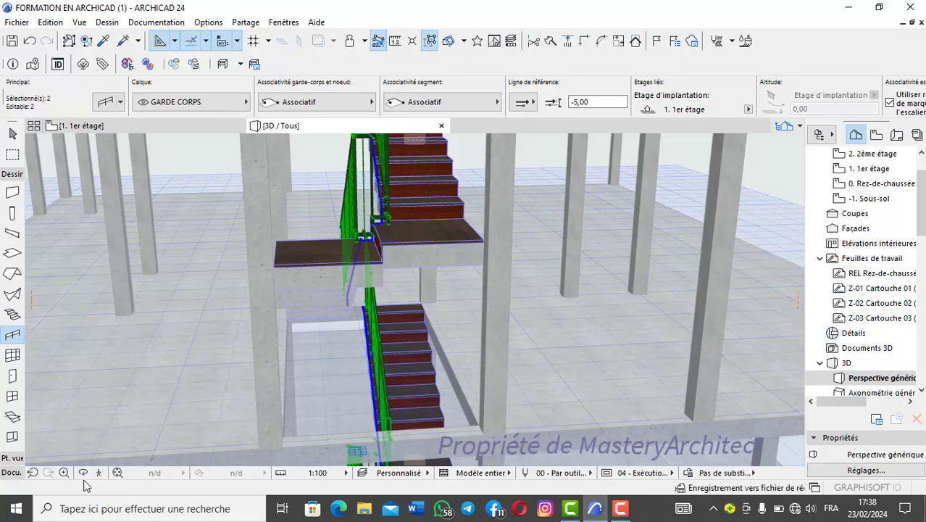
scroll(362, 214, up, 4)
scroll(361, 214, down, 5)
scroll(361, 213, up, 4)
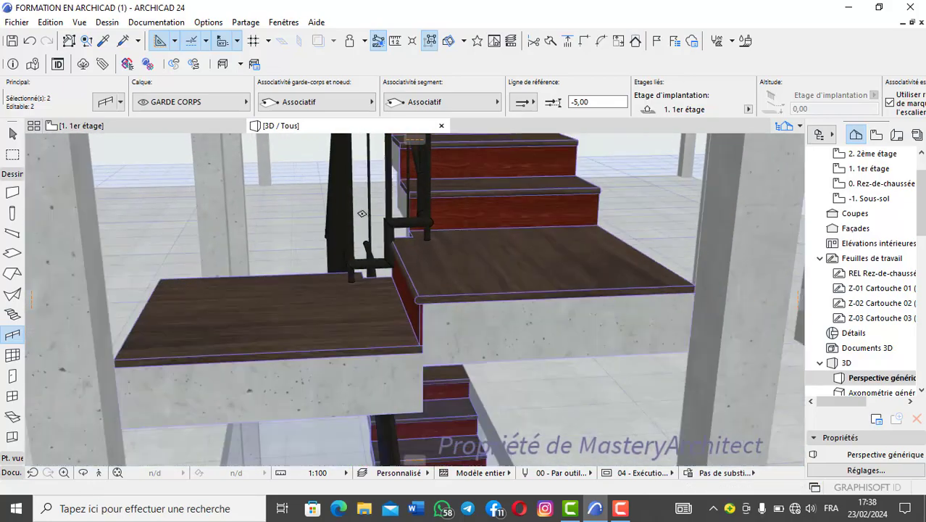
scroll(362, 214, down, 4)
scroll(362, 214, up, 1)
scroll(362, 214, up, 2)
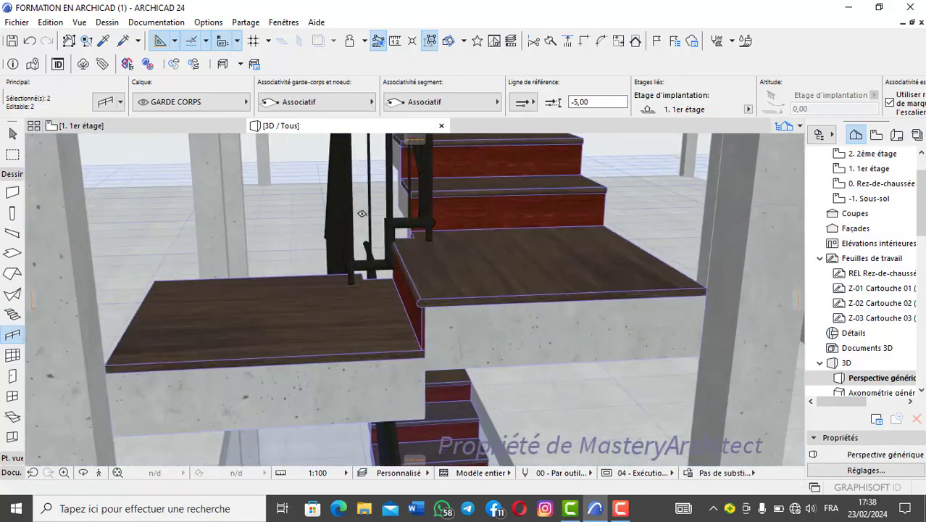
scroll(361, 213, down, 3)
scroll(362, 214, up, 3)
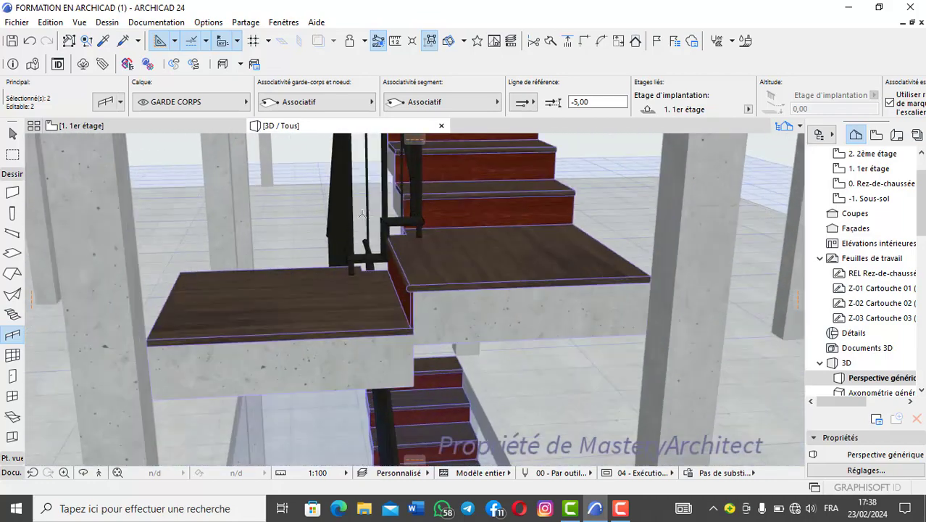
scroll(362, 213, down, 3)
scroll(362, 214, up, 4)
scroll(361, 213, down, 4)
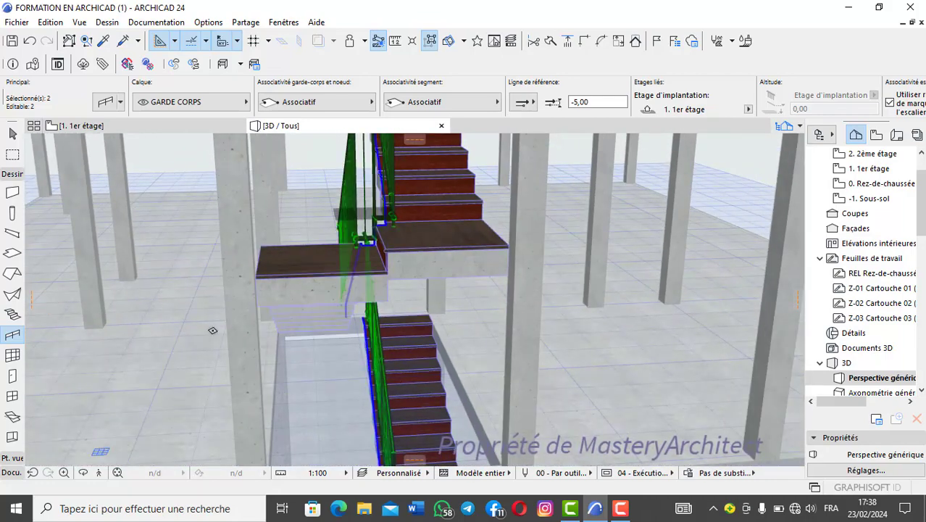
scroll(362, 214, up, 1)
- Examine the black rails, balusters and posts along the stair flights from several sides and on the different storeys
click(82, 472)
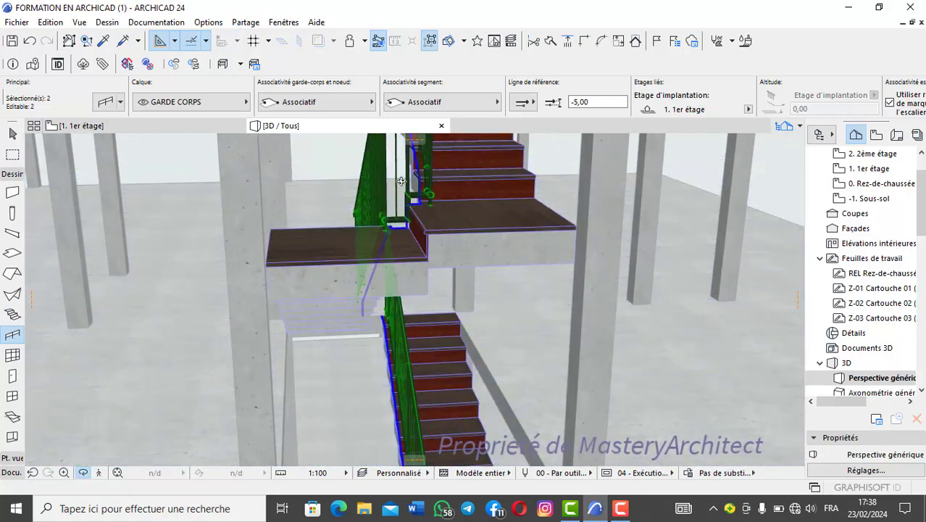
drag(369, 208, 392, 200)
scroll(392, 200, up, 6)
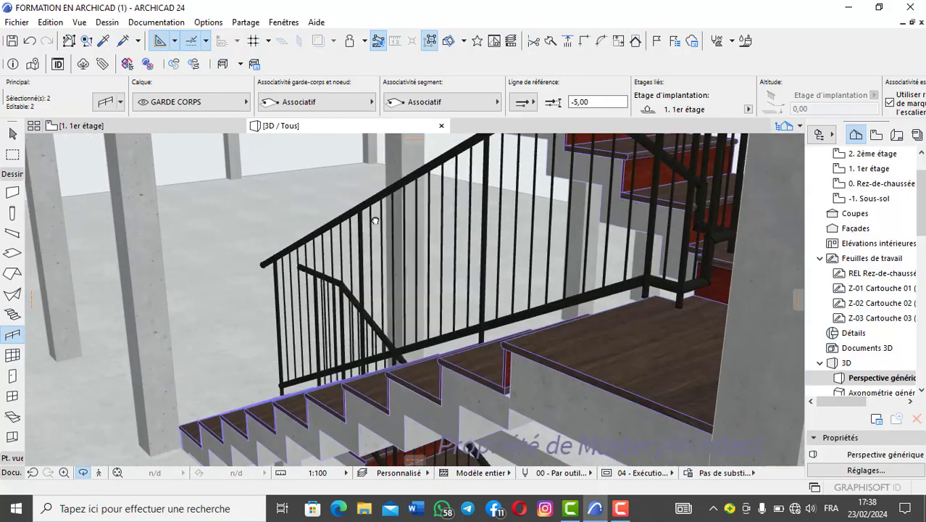
scroll(492, 258, down, 5)
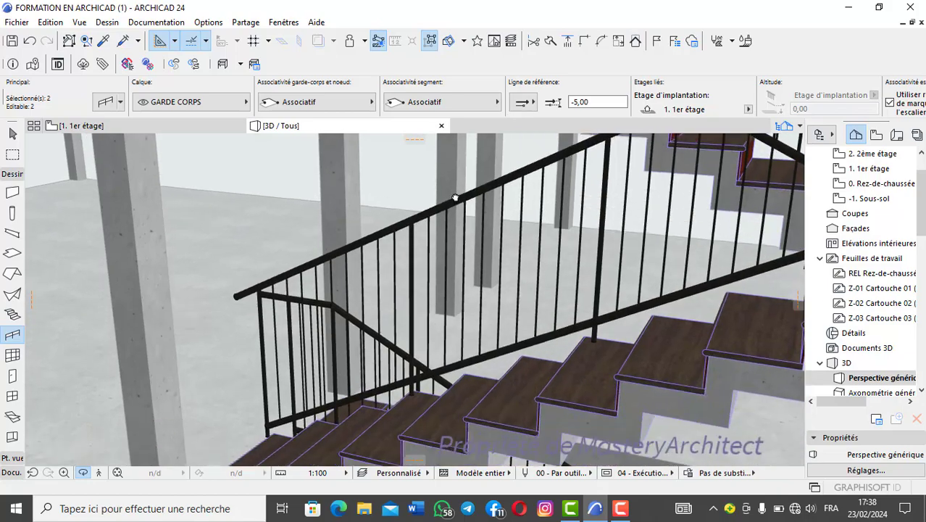
drag(569, 188, 638, 178)
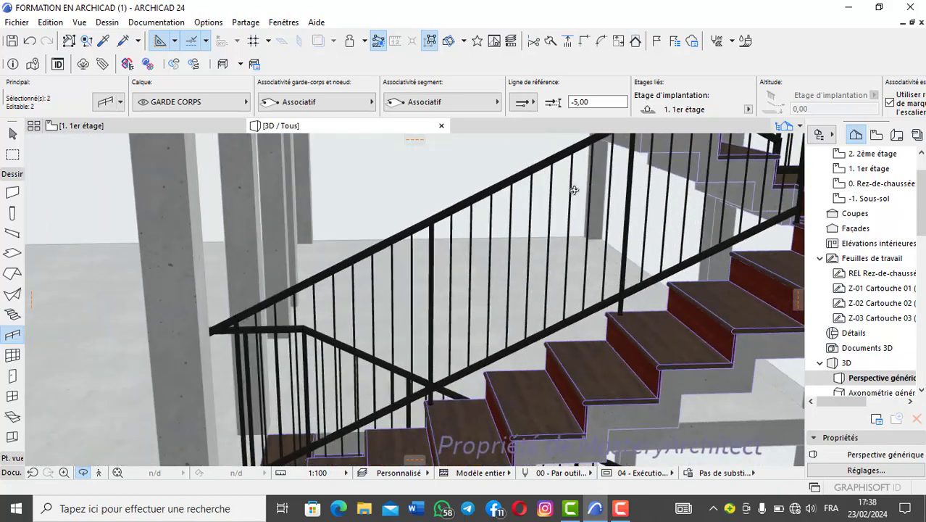
scroll(411, 270, up, 6)
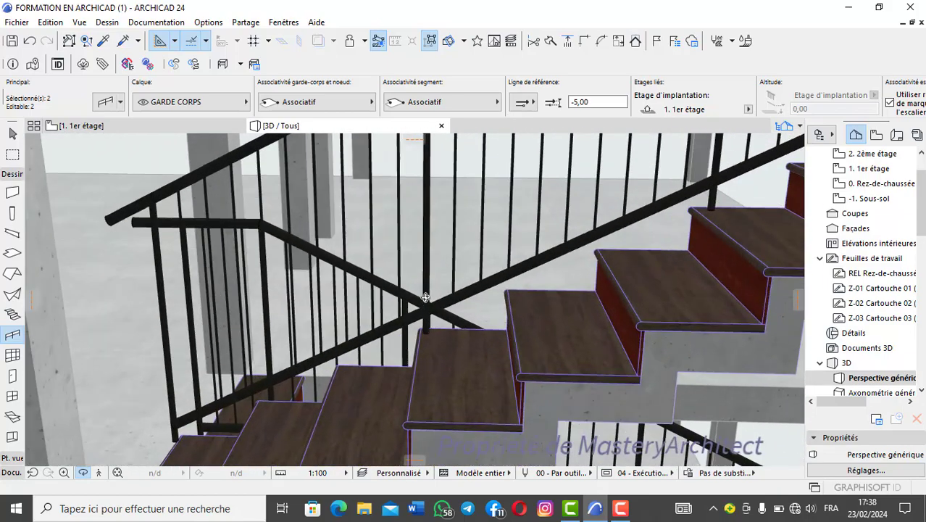
scroll(442, 310, down, 5)
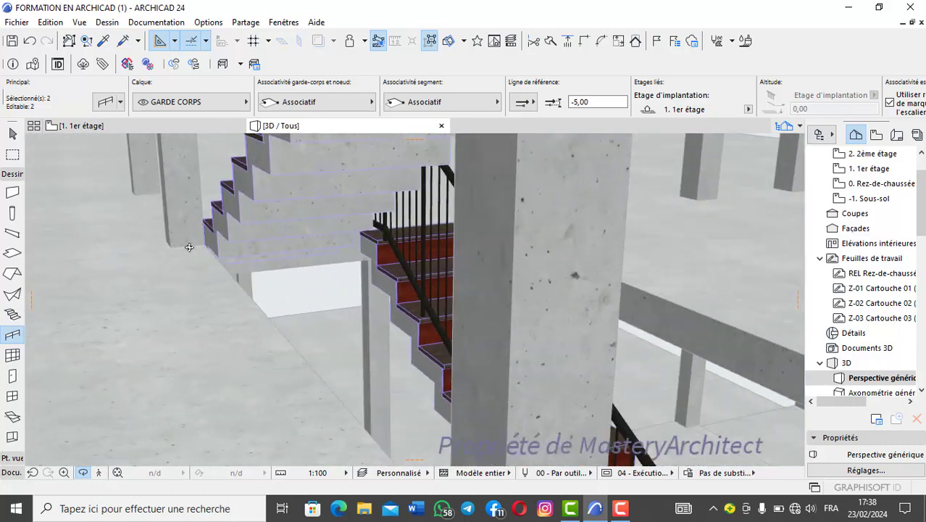
drag(188, 248, 353, 275)
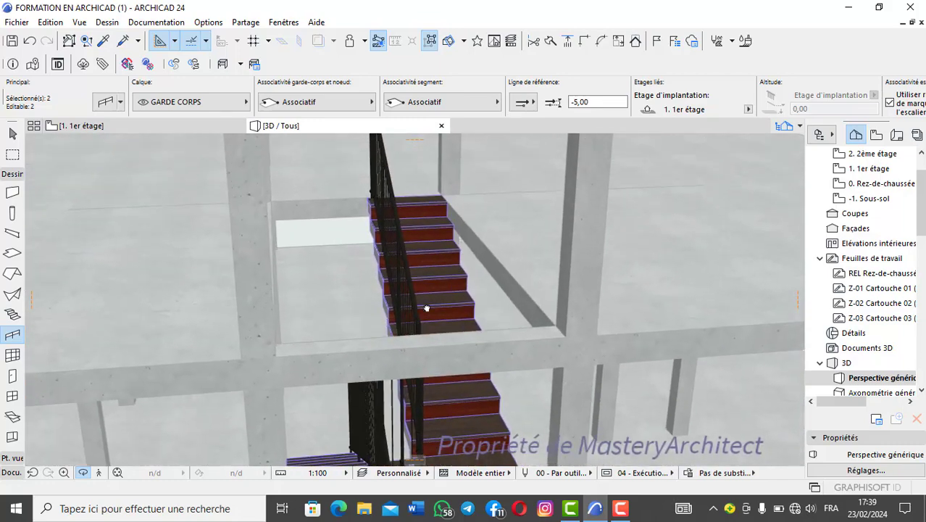
scroll(426, 309, up, 2)
middle_drag(441, 255, 513, 316)
scroll(502, 313, up, 1)
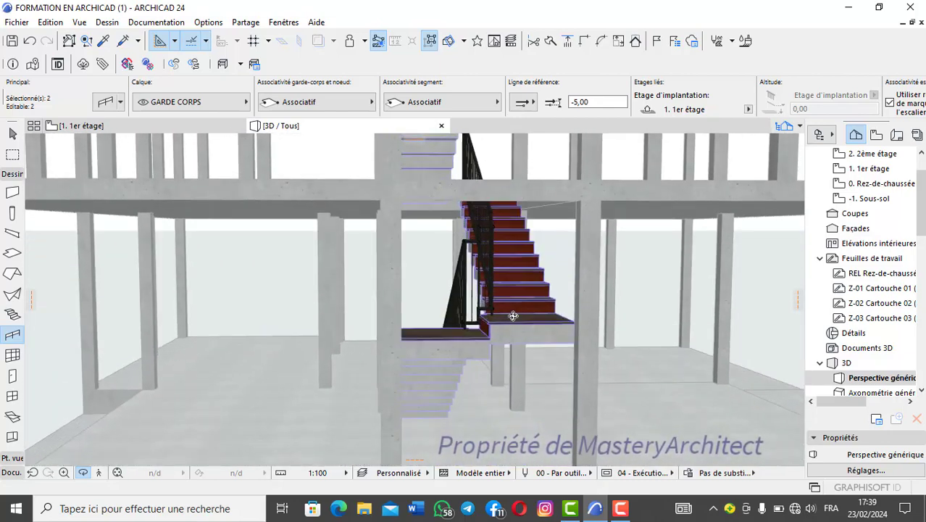
- Select all the stairs in the 3D view with the Stair tool
click(15, 314)
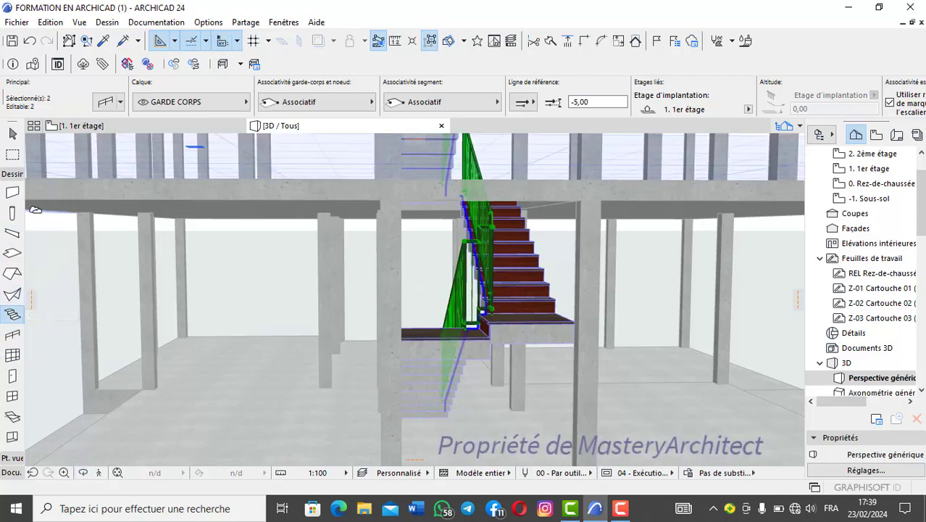
scroll(498, 308, up, 3)
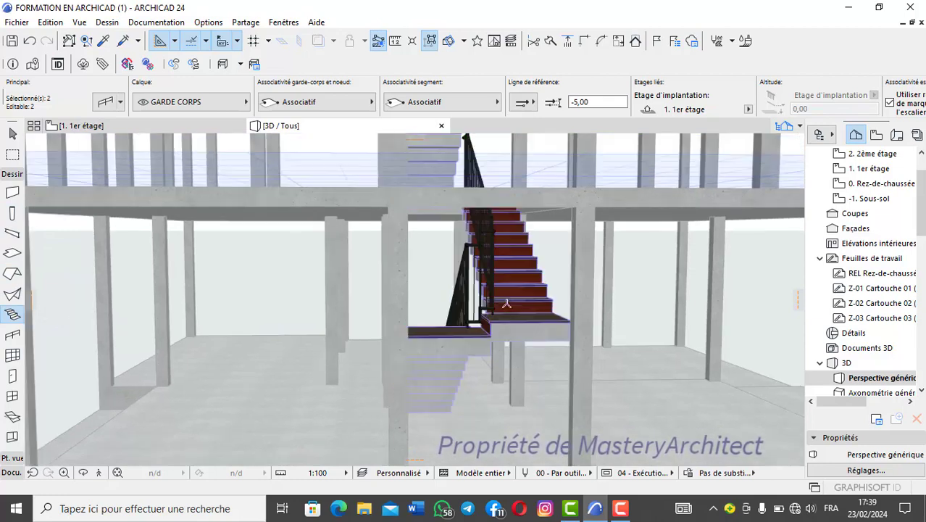
shift+middle_drag(498, 317, 479, 239)
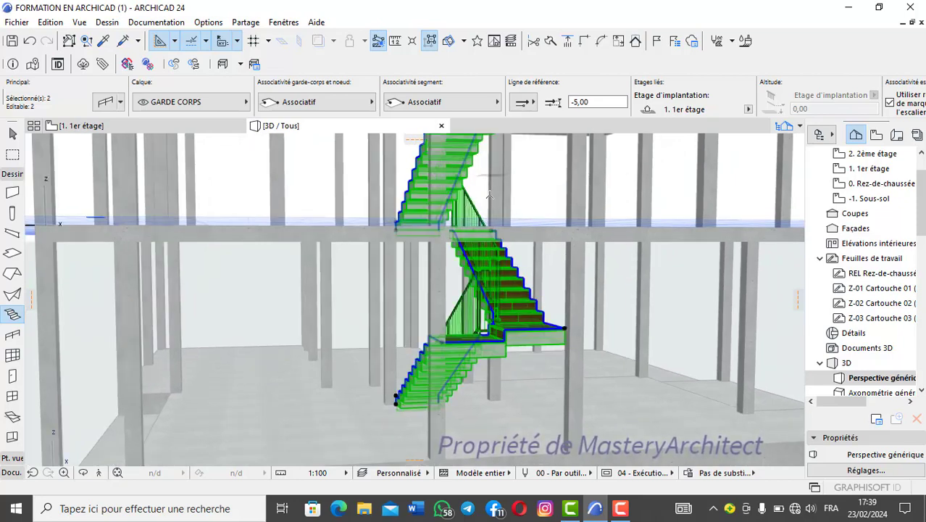
shift+middle_drag(490, 194, 455, 352)
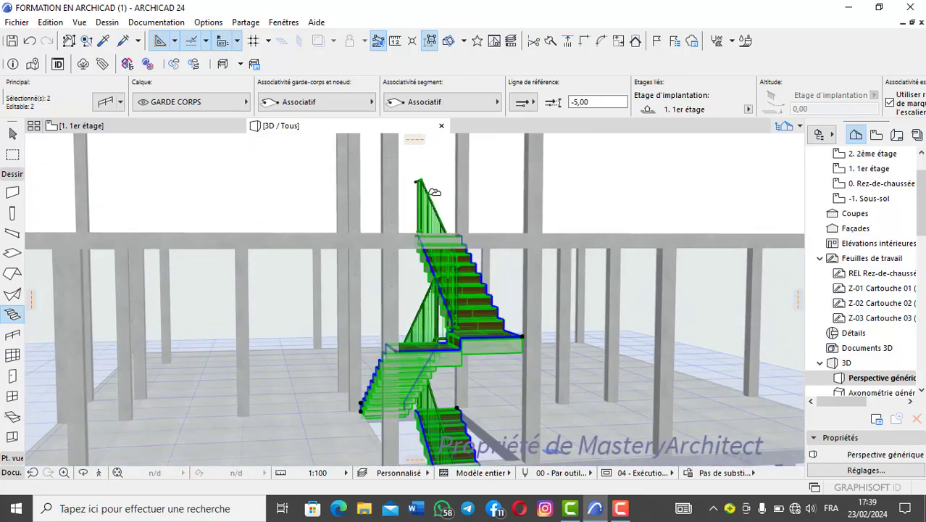
shift+middle_drag(467, 279, 410, 280)
scroll(410, 279, up, 5)
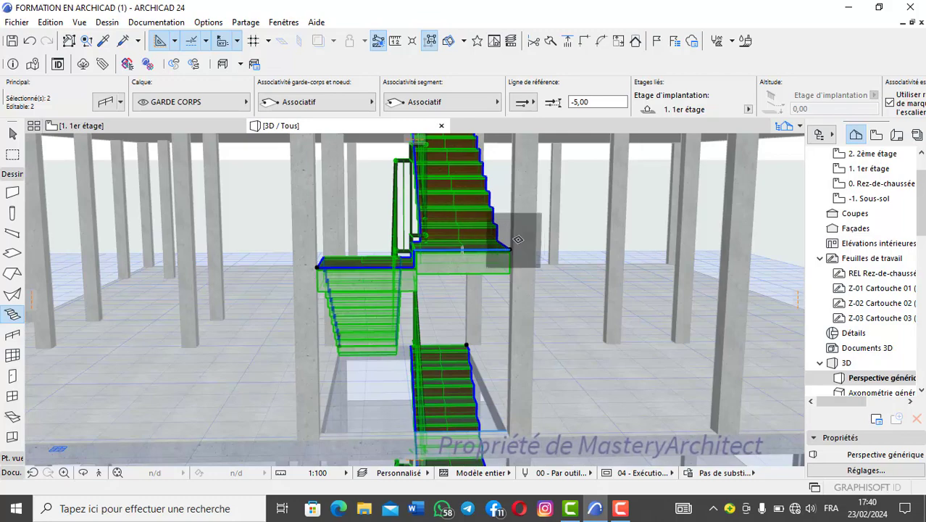
scroll(500, 257, down, 2)
middle_drag(500, 259, 518, 250)
click(112, 108)
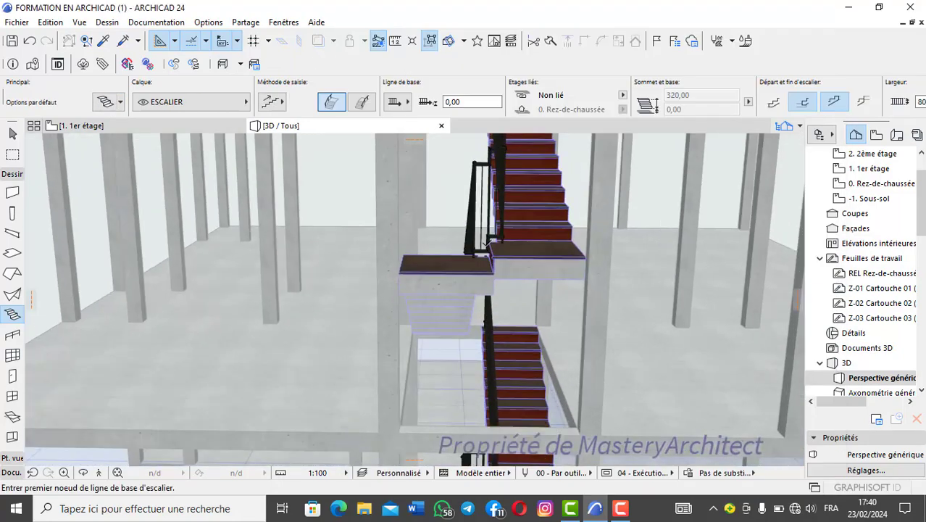
scroll(486, 244, down, 5)
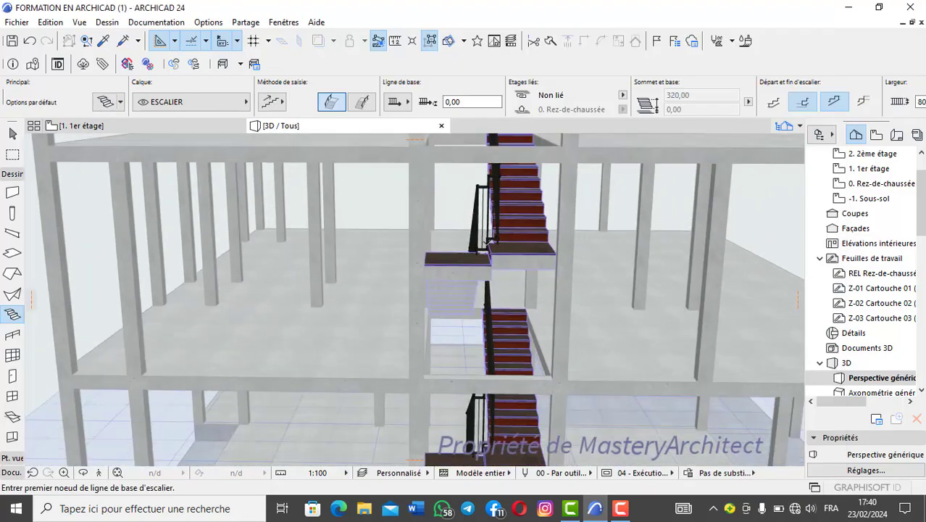
shift+middle_drag(519, 251, 513, 230)
key(ctrl+a)
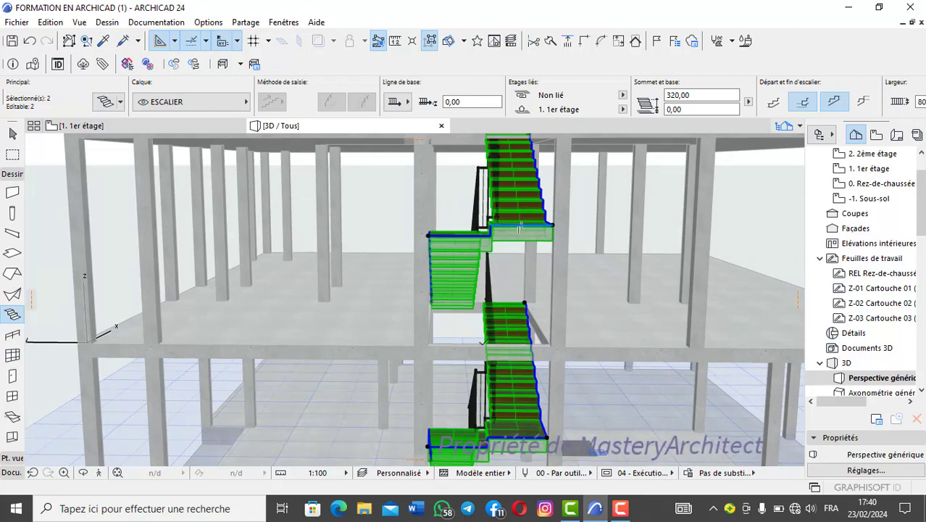
shift+middle_drag(532, 291, 489, 333)
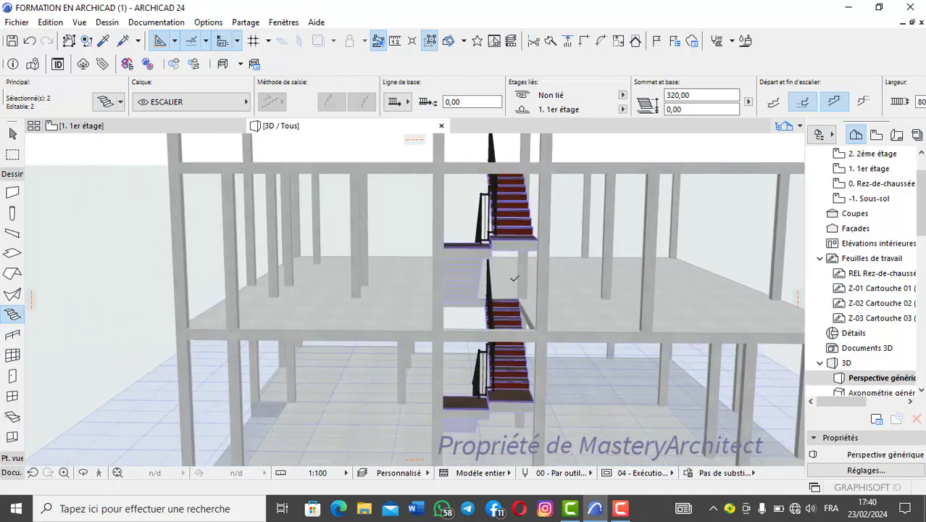
- Open the selected stairs' settings and show the structure and component options of the monolithic flight (Volée - Monolithique)
click(109, 101)
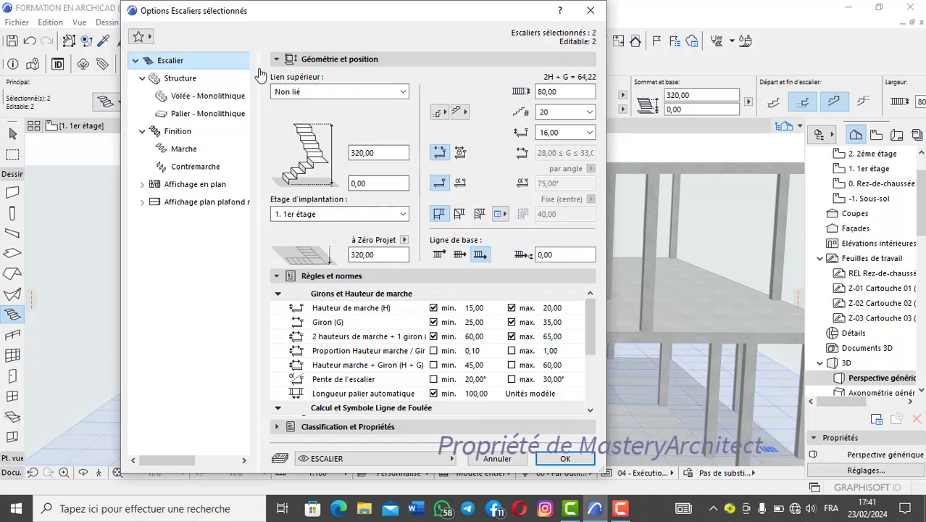
click(204, 78)
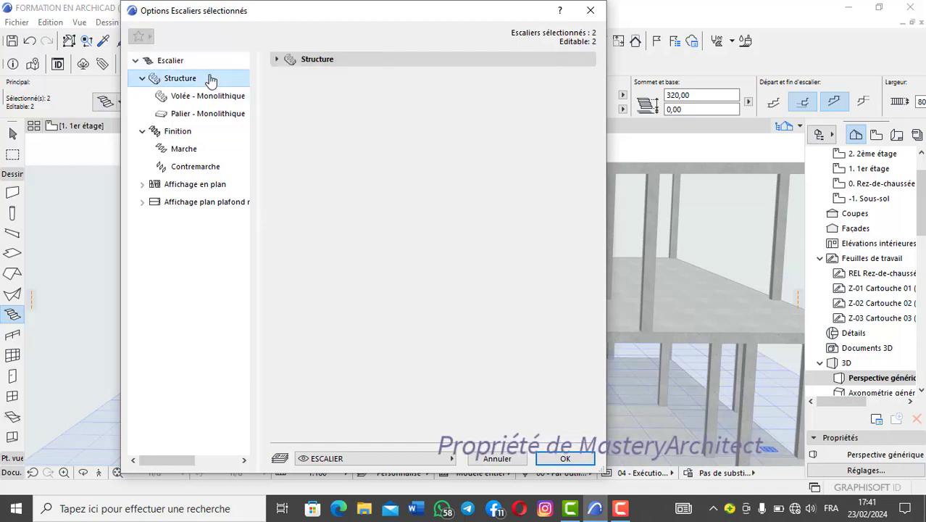
click(335, 61)
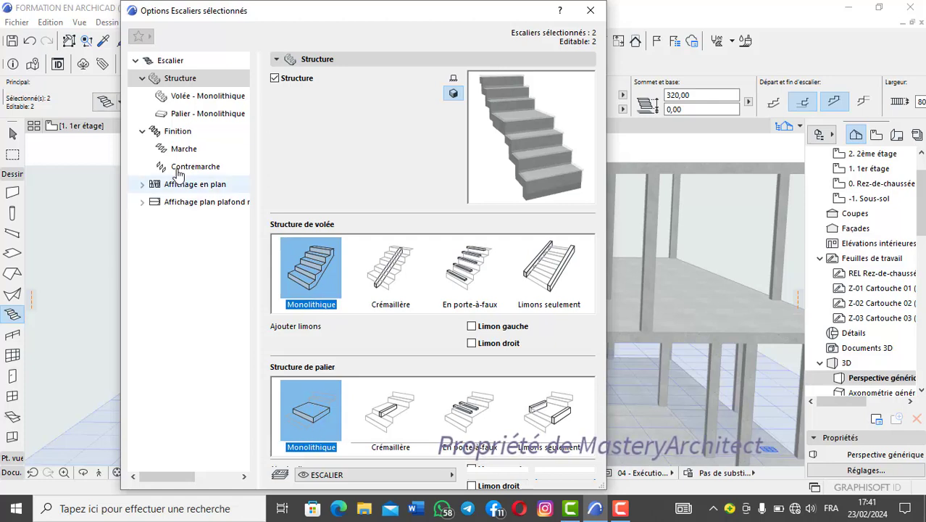
click(215, 96)
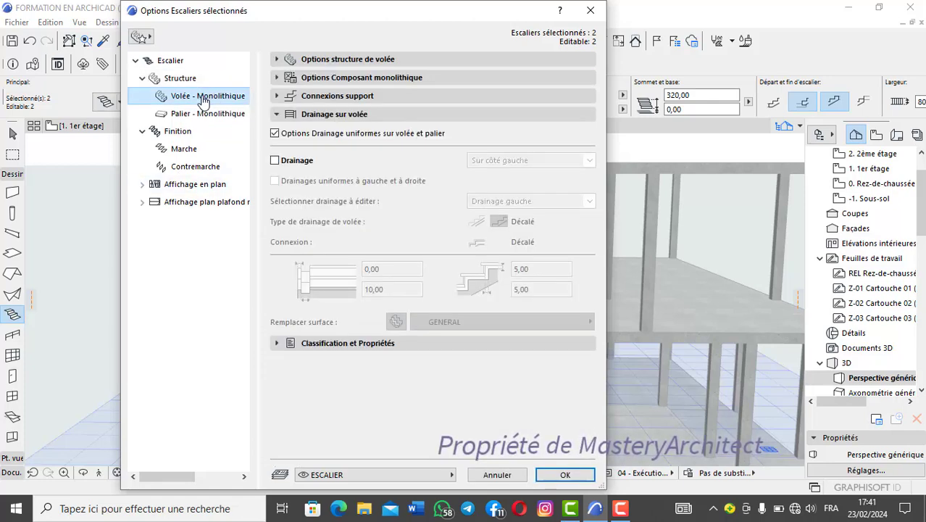
click(339, 59)
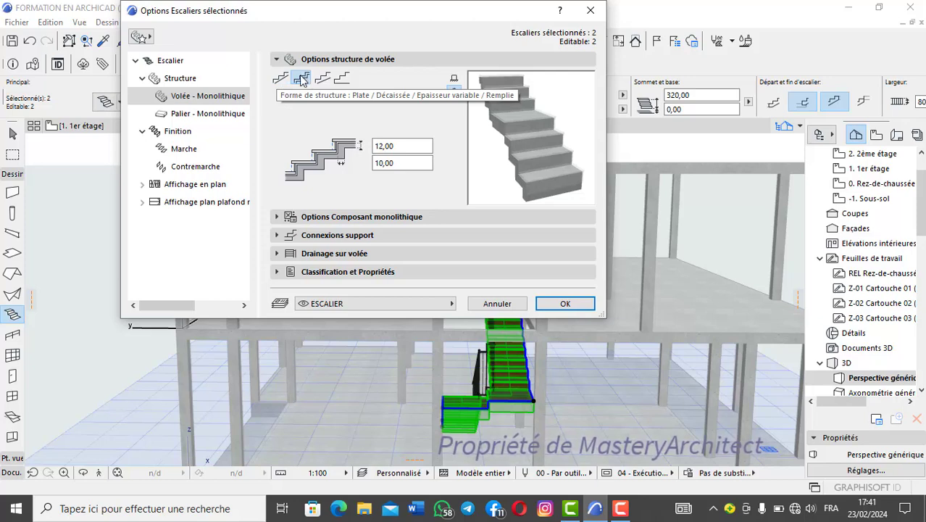
click(344, 218)
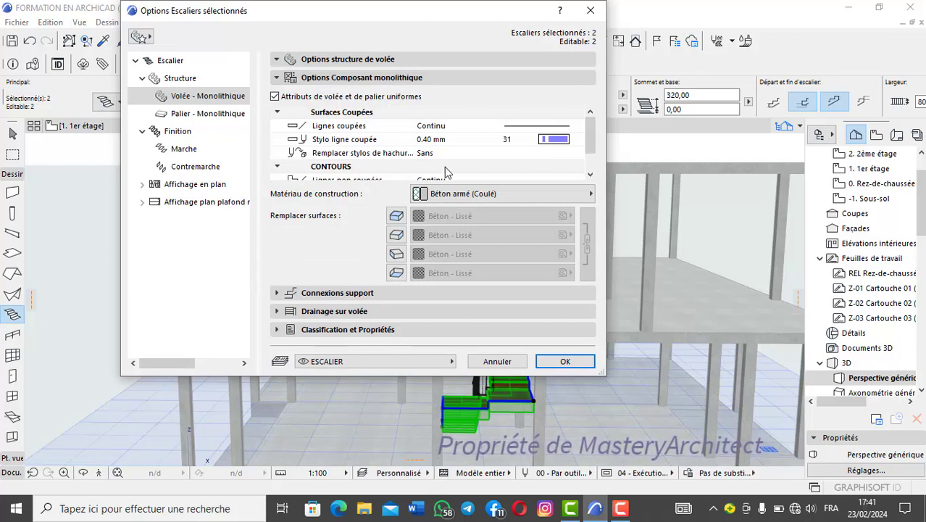
scroll(448, 165, down, 2)
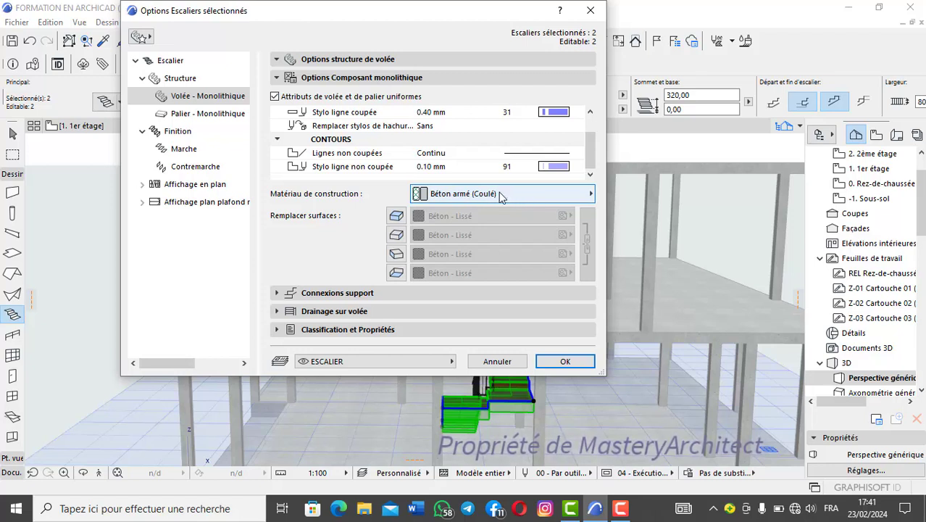
- Override all four surfaces of the monolithic flight with the linked surface Enduit - Chaux
click(396, 216)
click(396, 236)
click(396, 254)
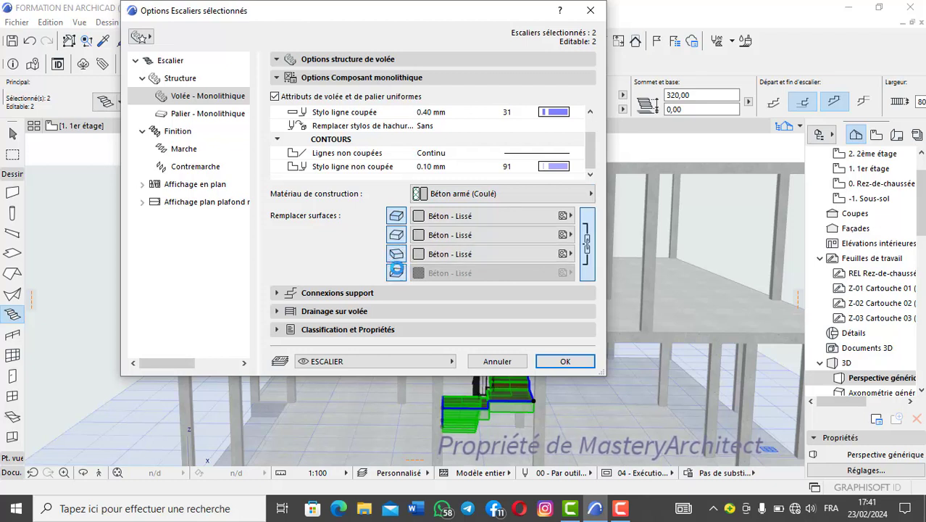
click(396, 273)
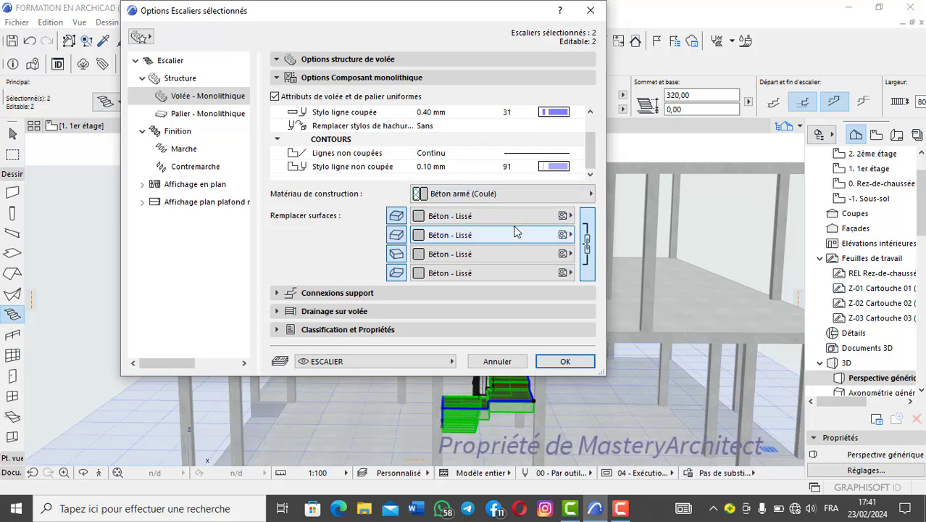
click(565, 216)
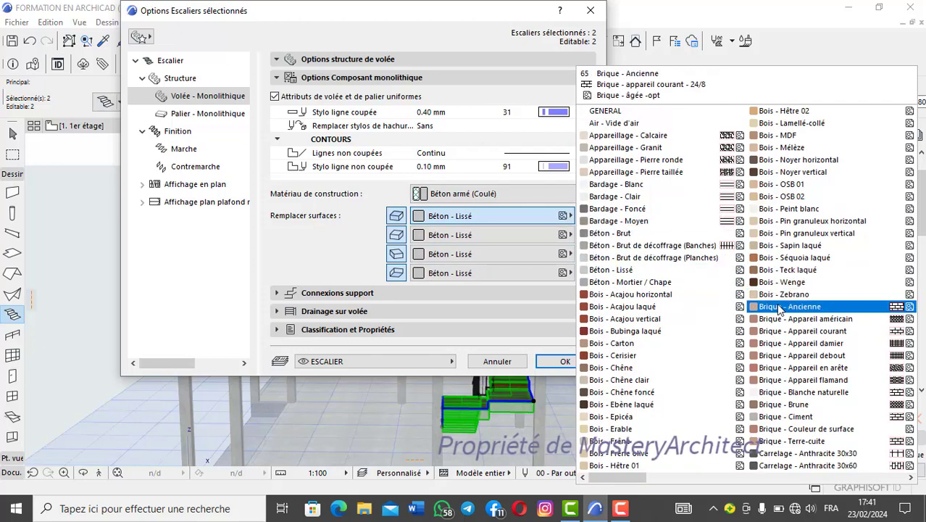
scroll(779, 308, down, 3)
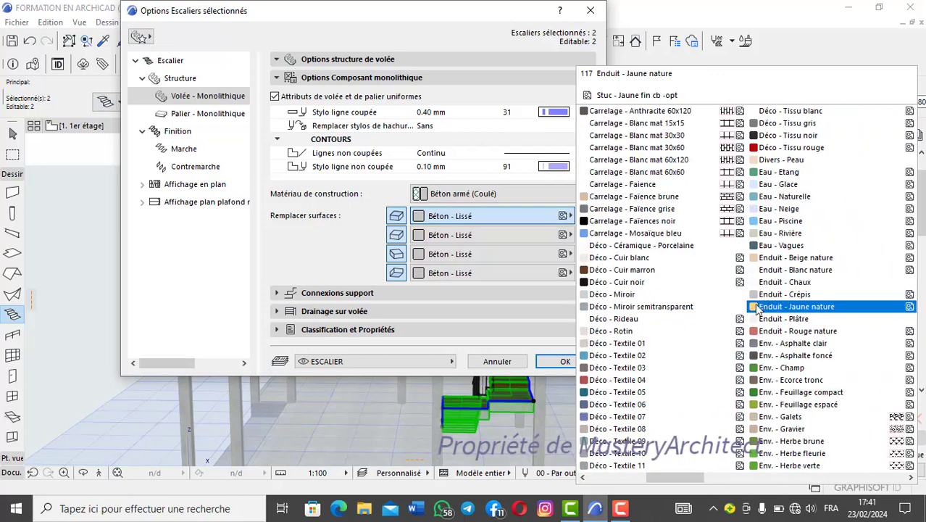
click(807, 283)
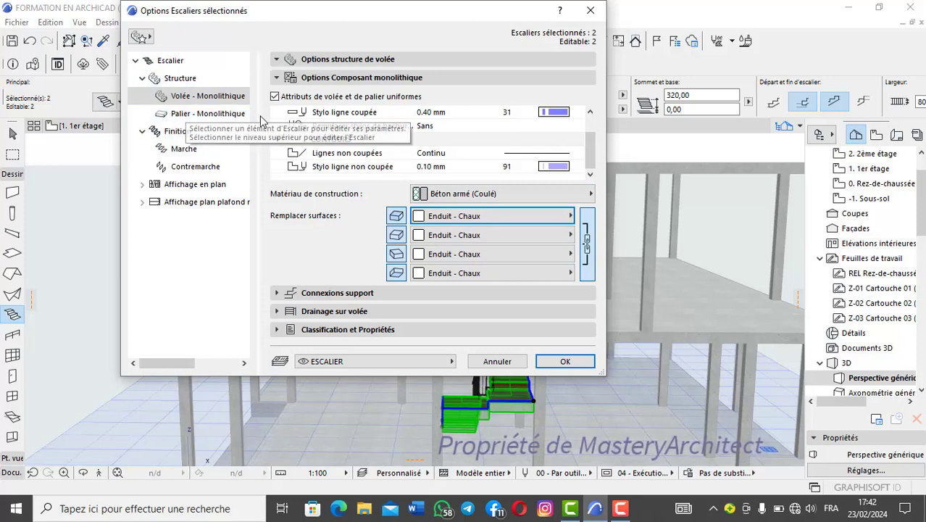
- Show the component options of the monolithic landing (Palier - Monolithique), apply the stair settings and deselect the stairs
click(207, 116)
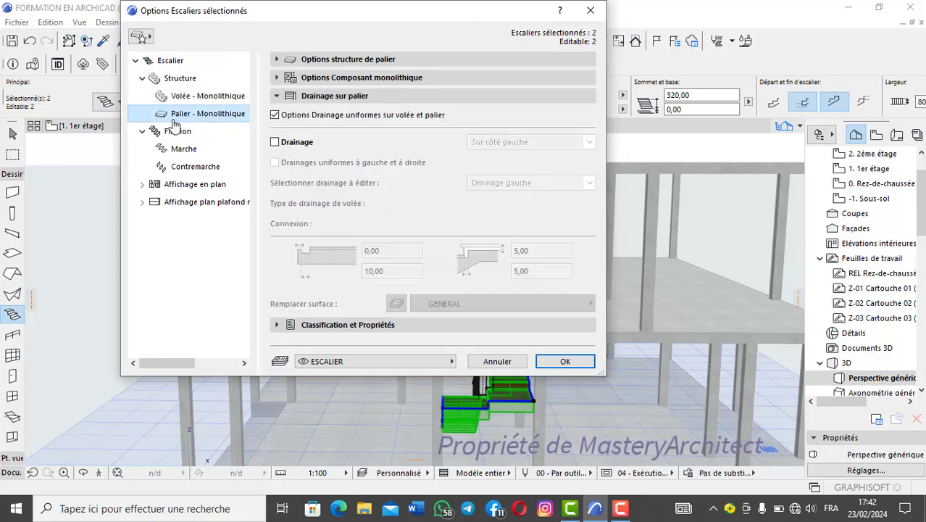
click(350, 78)
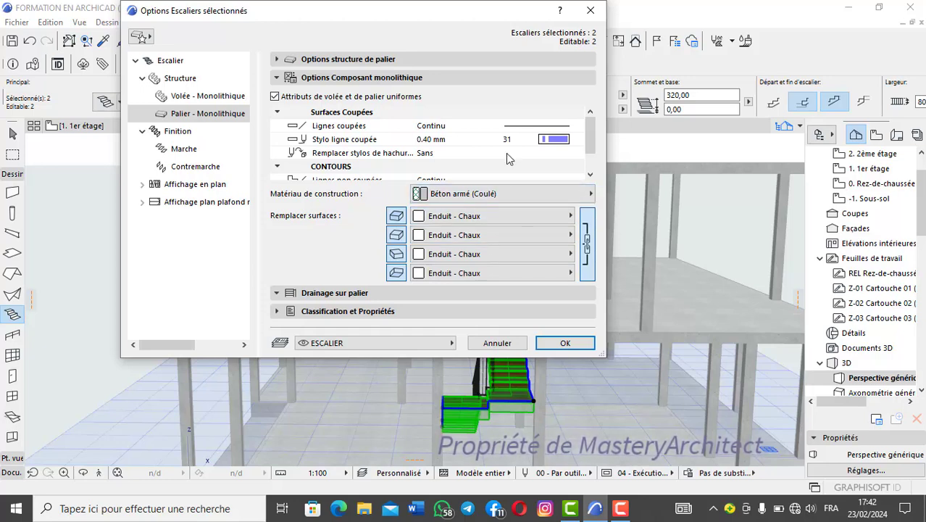
click(565, 343)
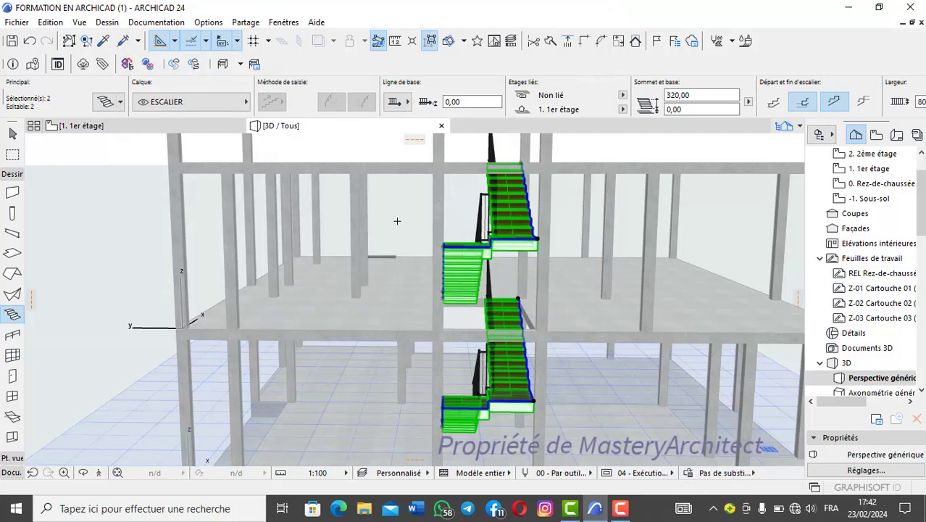
key(Escape)
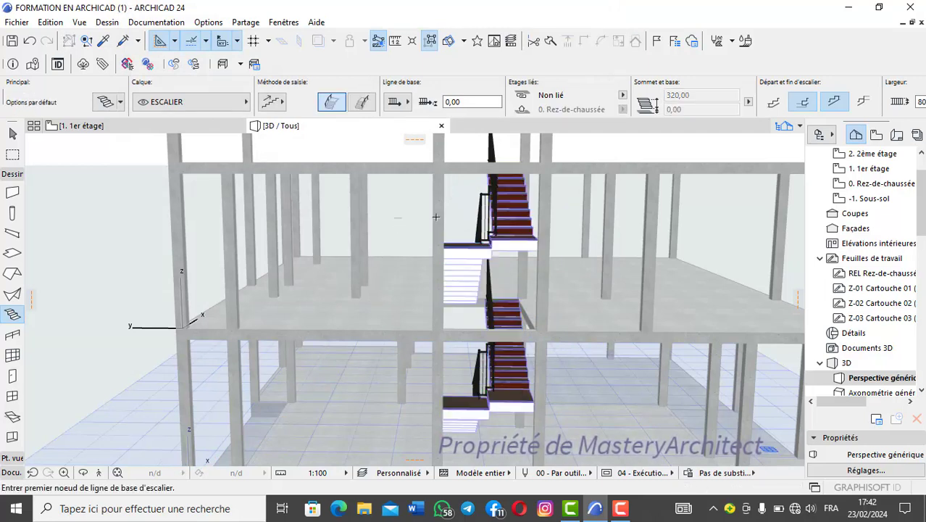
- Examine the plastered flights and landings in 3D from the side, the front and underneath
click(83, 473)
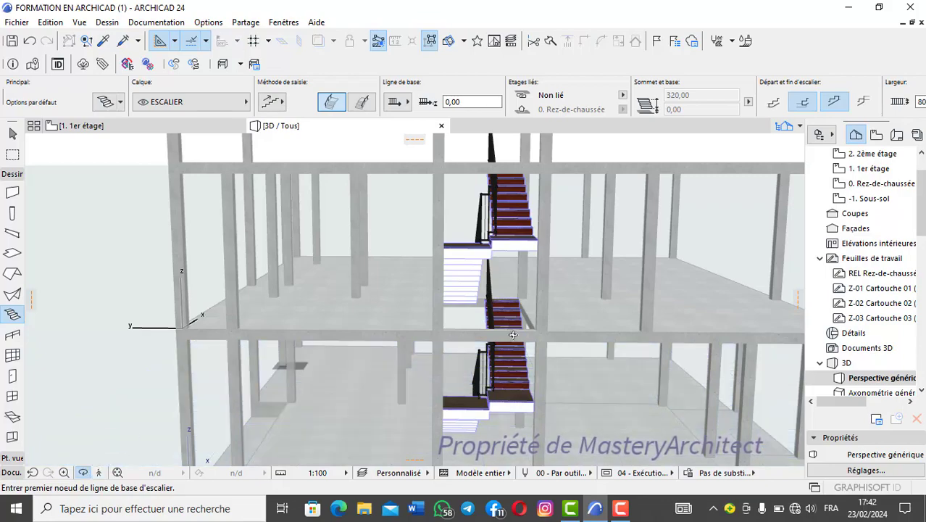
scroll(511, 320, up, 3)
mouse_move(511, 320)
mouse_down()
mouse_move(476, 331)
mouse_move(475, 389)
mouse_move(442, 363)
mouse_move(453, 296)
mouse_move(438, 279)
mouse_move(479, 239)
mouse_move(527, 329)
mouse_up()
shift+middle_drag(511, 183, 408, 309)
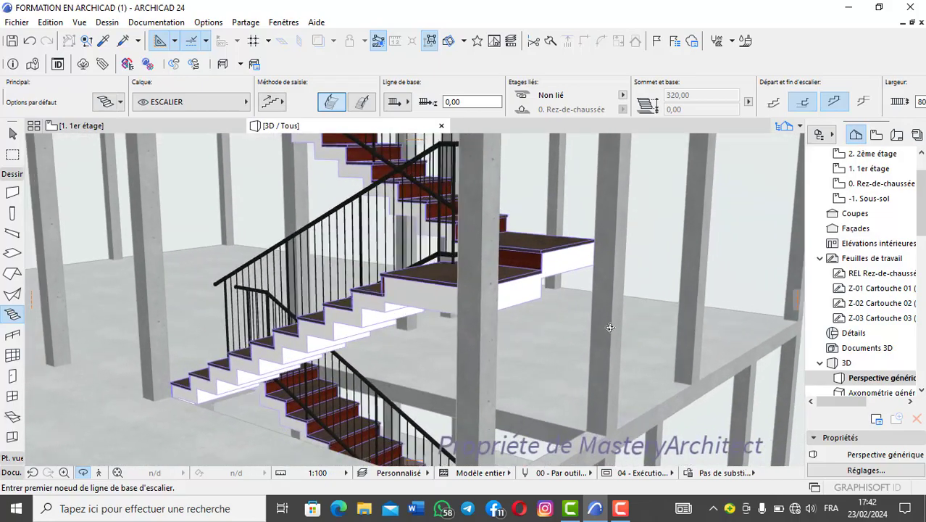
shift+middle_drag(610, 327, 575, 293)
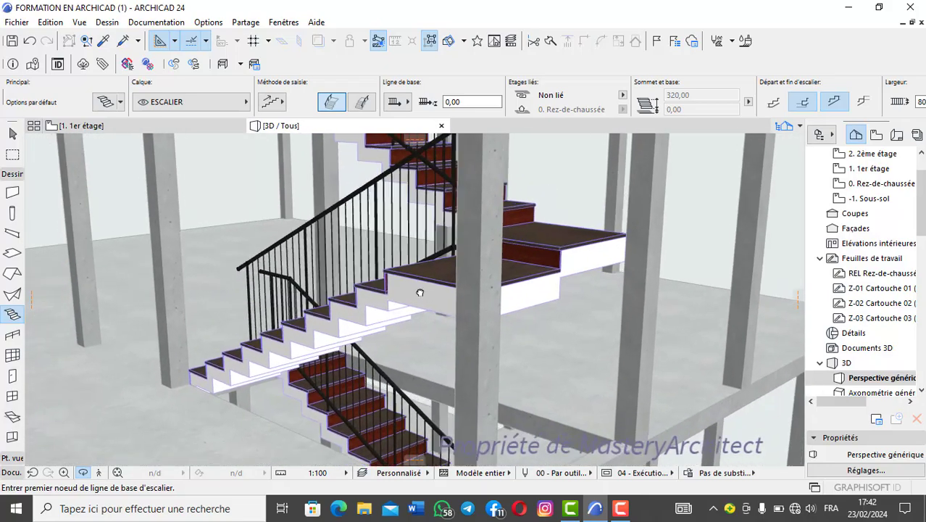
shift+middle_drag(419, 292, 607, 308)
shift+middle_drag(399, 295, 384, 293)
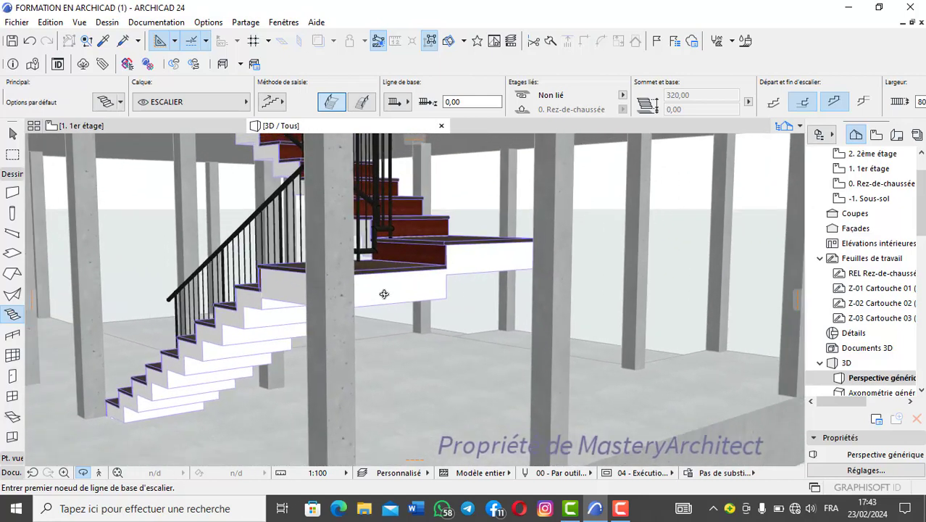
shift+middle_drag(472, 269, 368, 310)
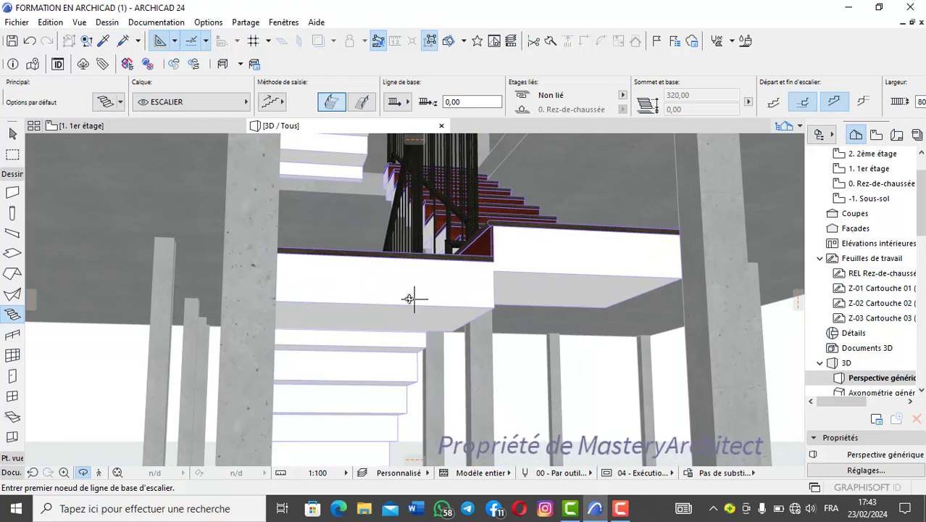
scroll(462, 298, down, 1)
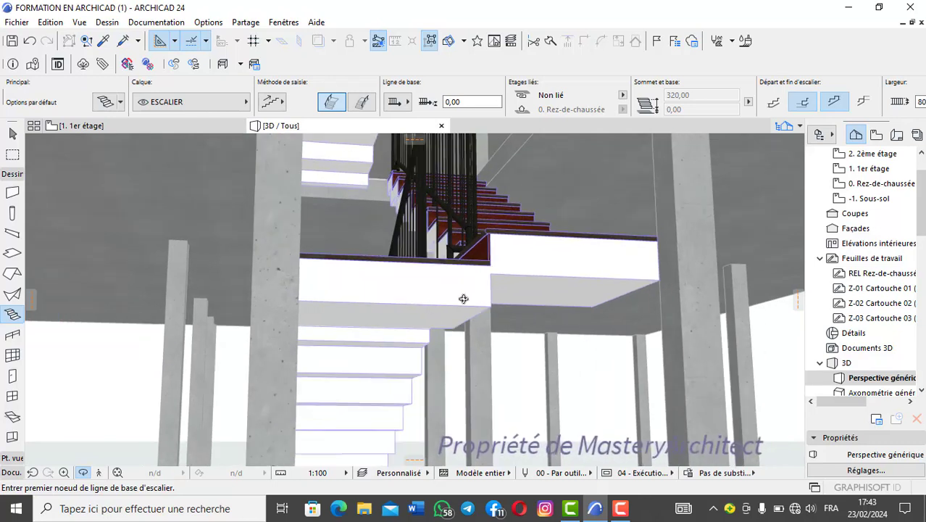
mouse_move(463, 297)
mouse_down()
mouse_move(459, 327)
mouse_move(444, 300)
mouse_up()
scroll(444, 300, down, 2)
scroll(444, 300, up, 5)
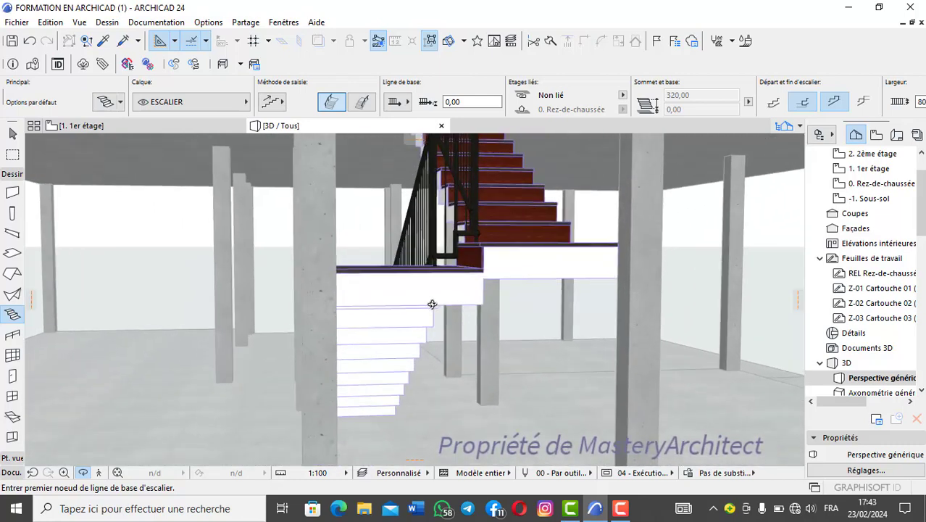
- Select all stairs and set the uncut line pen of the monolithic landing's contours to pen 249 (0 mm)
key(ctrl+a)
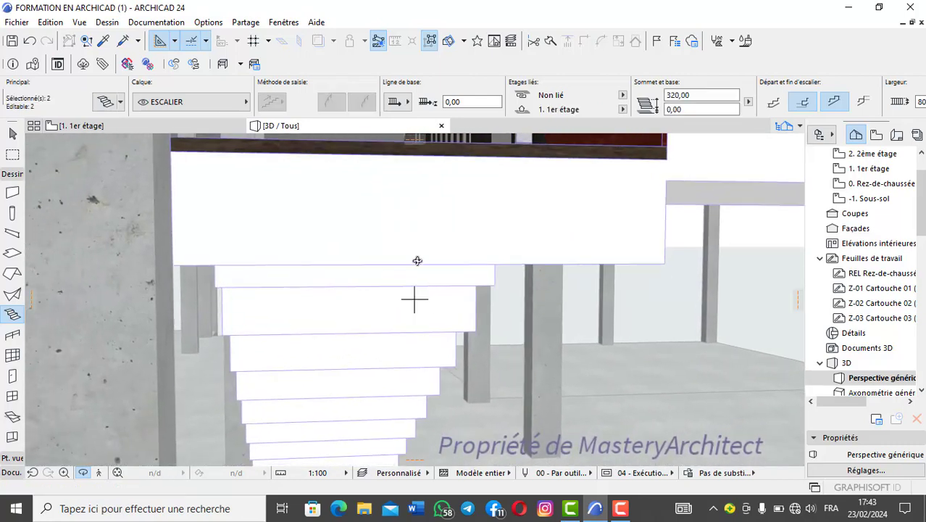
click(105, 101)
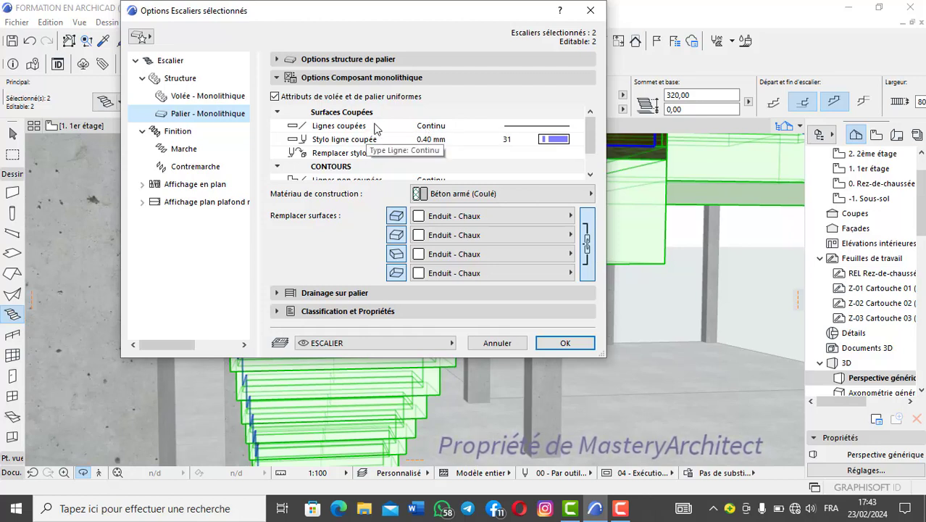
scroll(381, 137, down, 1)
scroll(381, 137, down, 1)
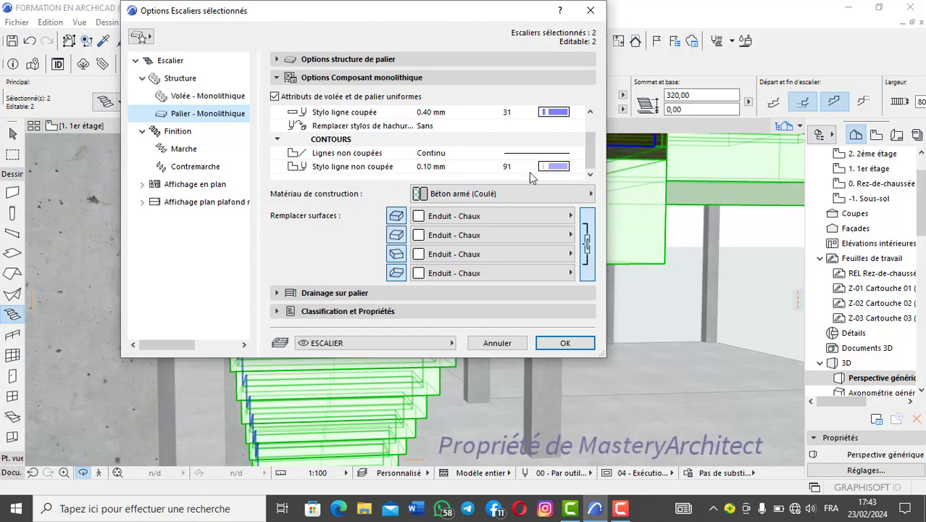
click(555, 168)
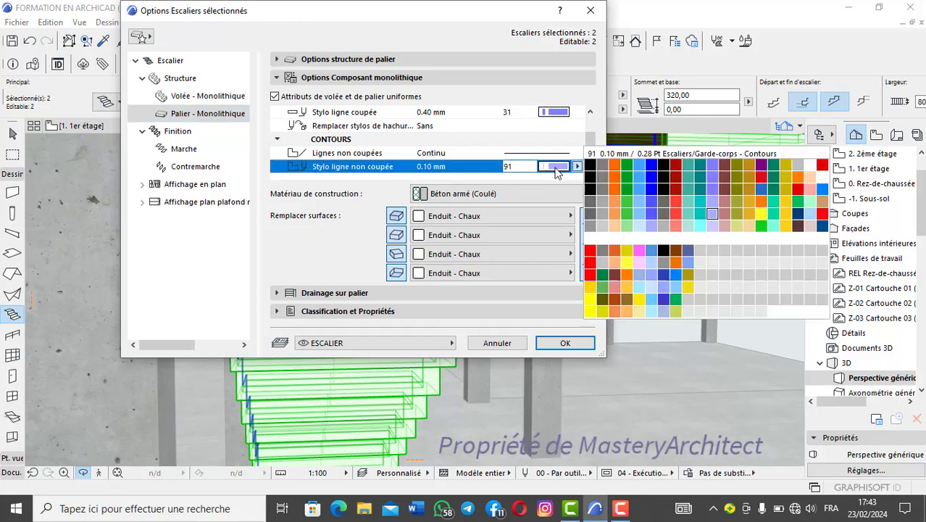
click(358, 154)
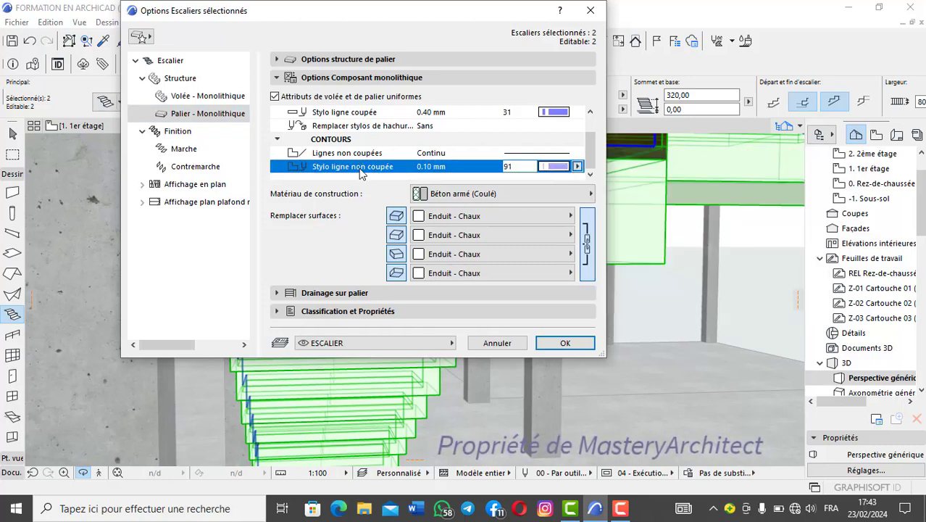
click(577, 167)
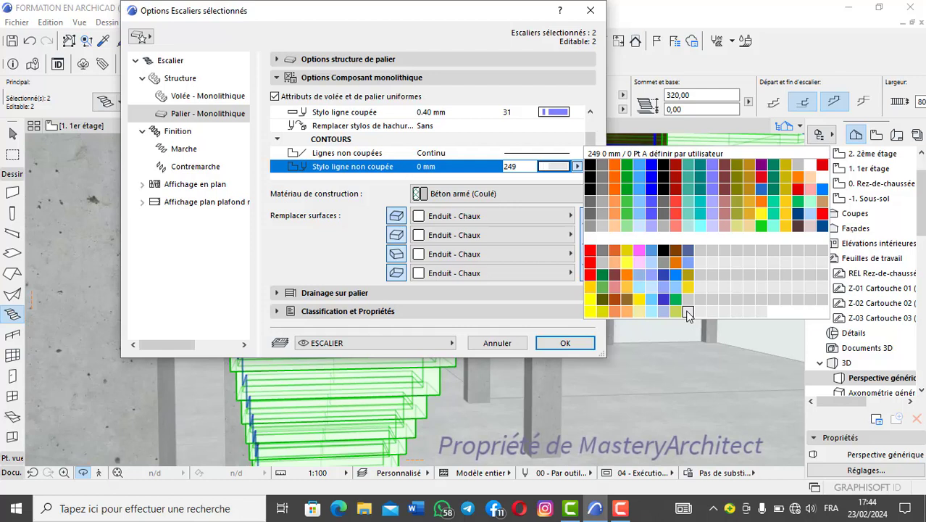
click(688, 314)
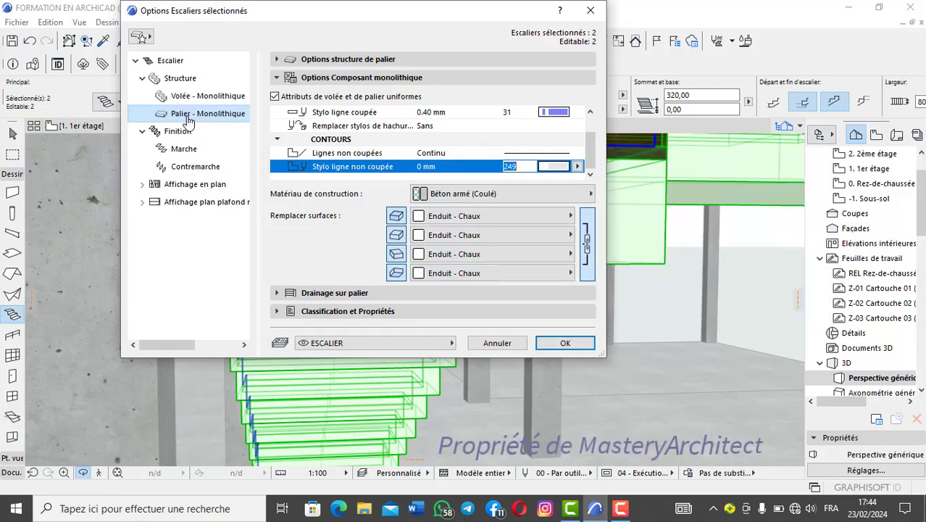
- Check the contour pen of the monolithic flight (Volée - Monolithique) and apply the settings to the selected stairs
click(209, 96)
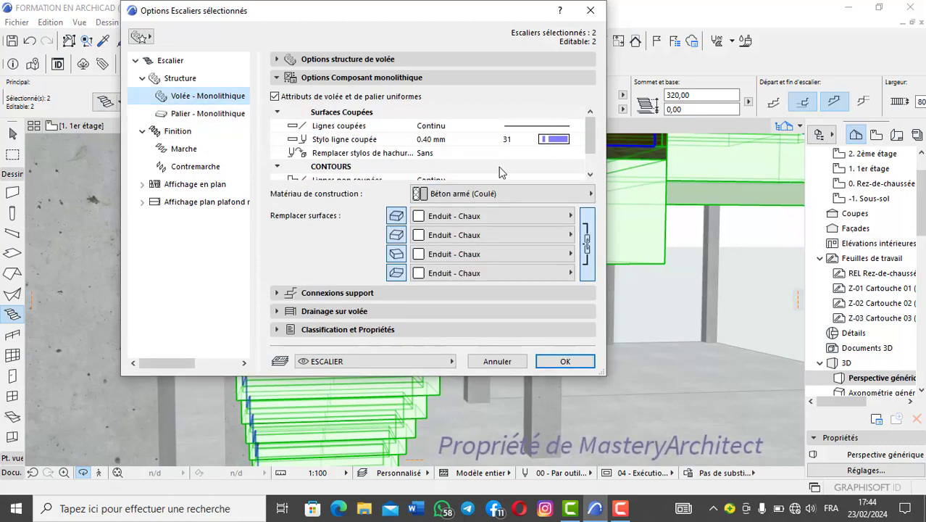
scroll(500, 172, down, 2)
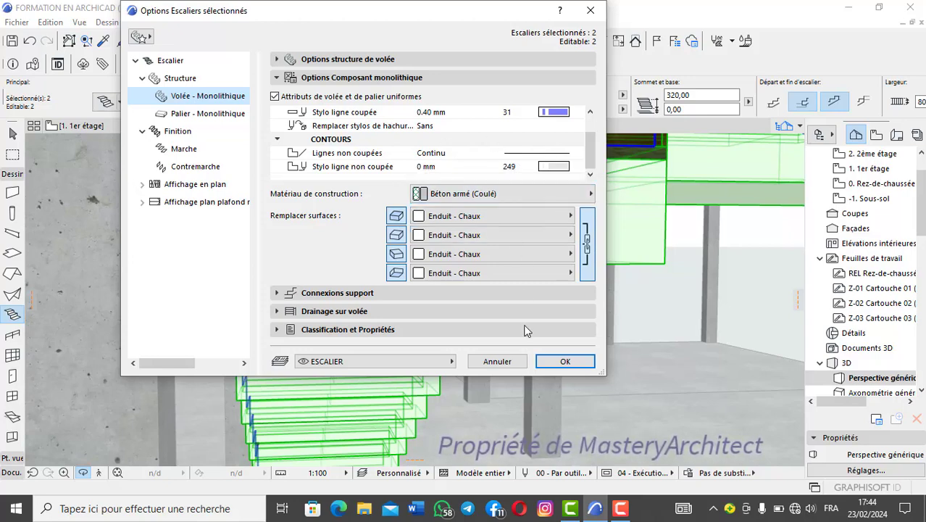
click(562, 362)
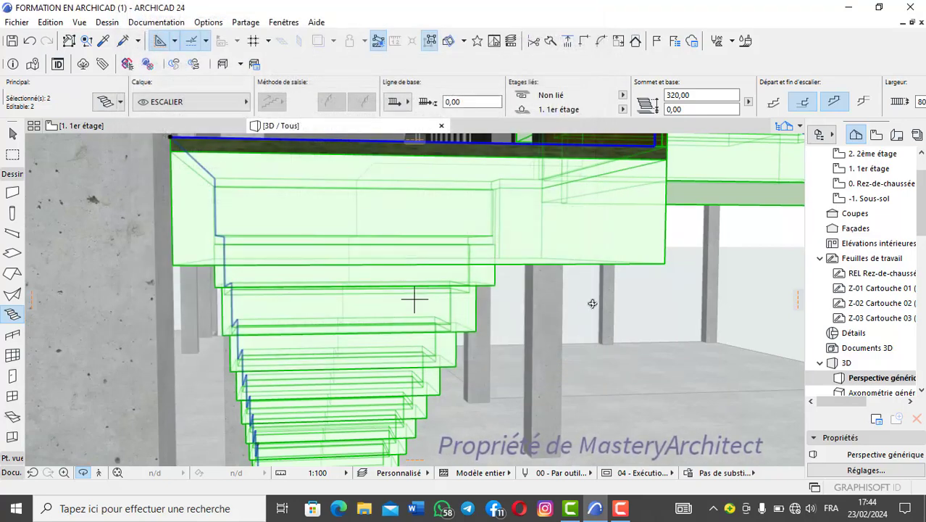
- Examine the contour lines on the stairs' plastered structure, treads and risers from several sides in 3D
scroll(395, 277, up, 1)
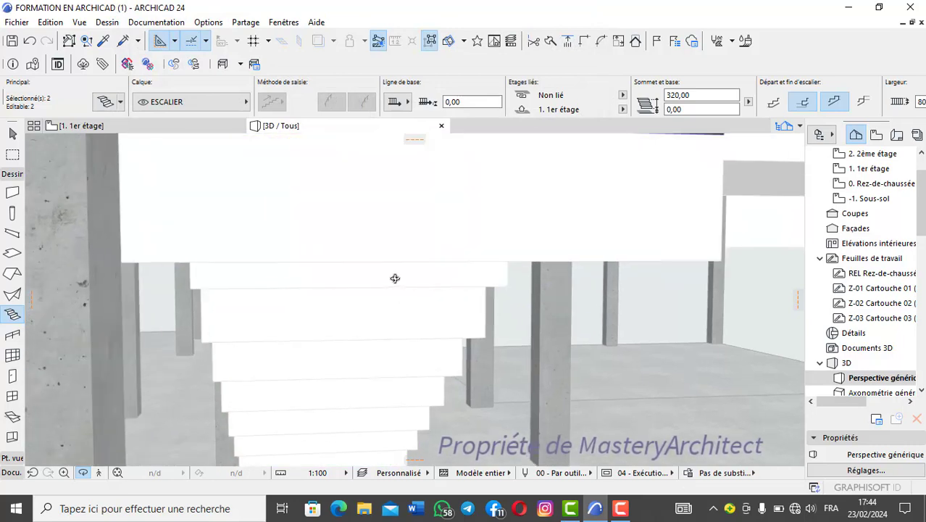
scroll(393, 282, down, 2)
middle_drag(391, 287, 406, 276)
drag(406, 277, 434, 312)
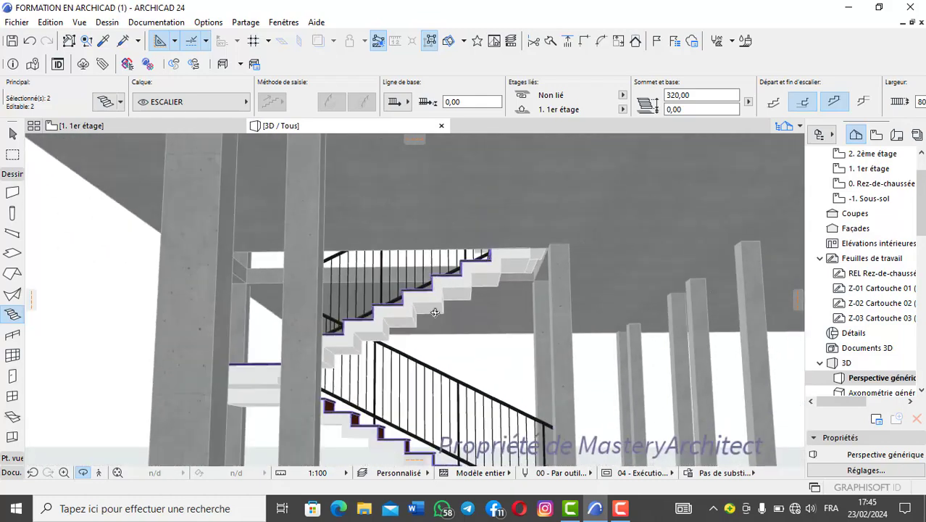
drag(476, 239, 422, 252)
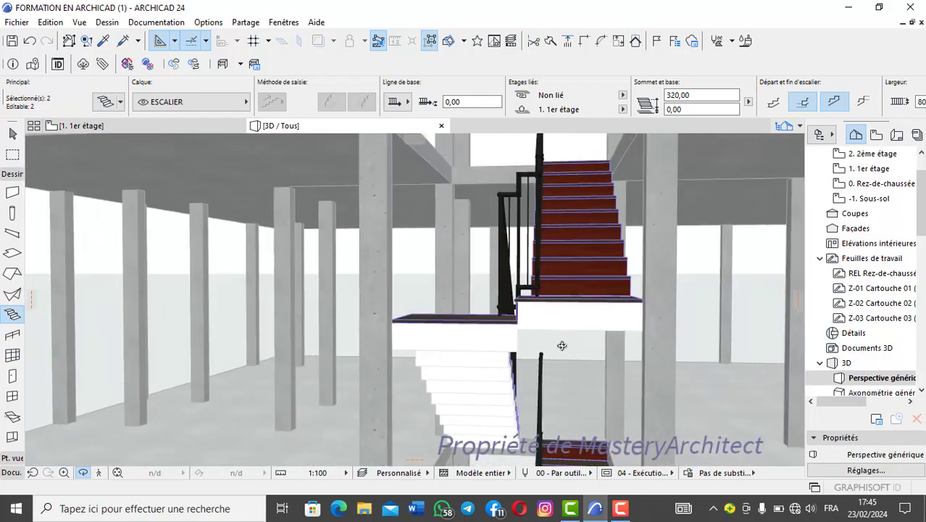
drag(561, 346, 469, 294)
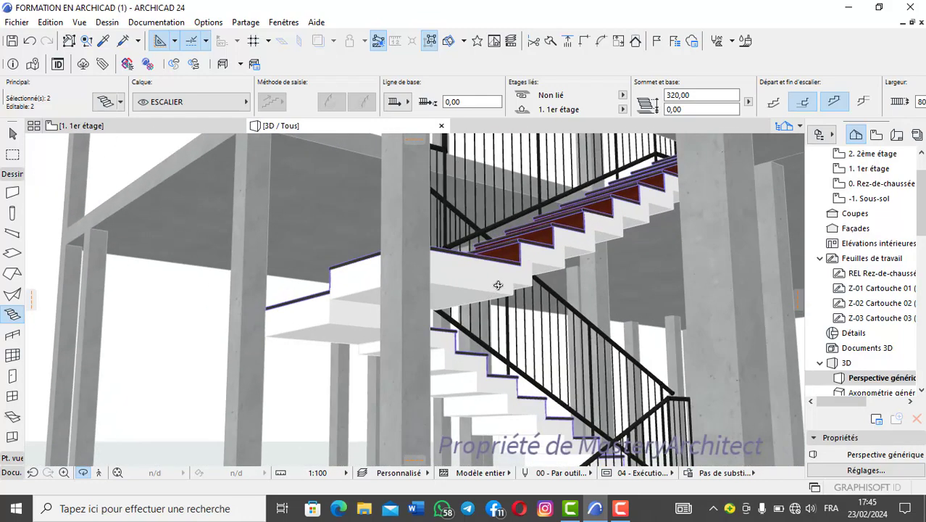
middle_drag(498, 285, 422, 297)
drag(361, 298, 472, 302)
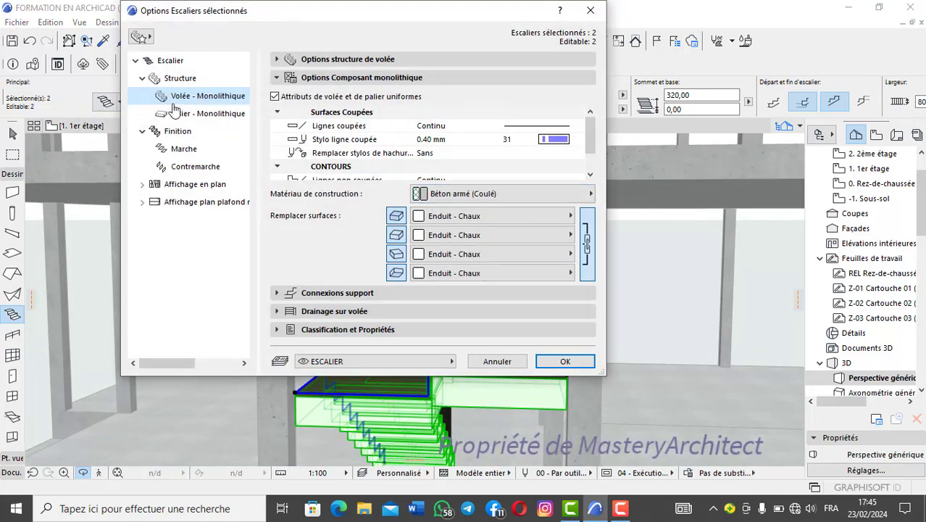
- Set the treads' (Marche) building material to Béton armé (Coulé) and their surface to Déco - Textile 04
click(192, 149)
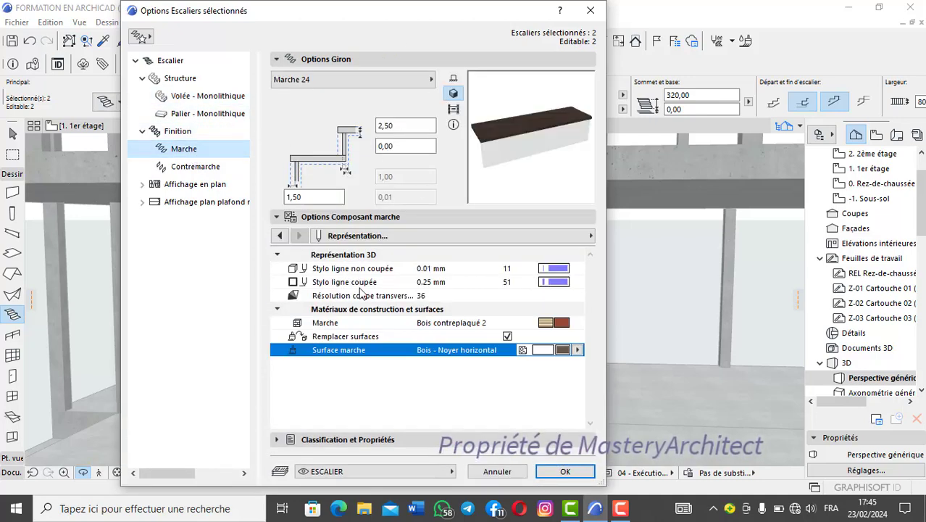
click(560, 323)
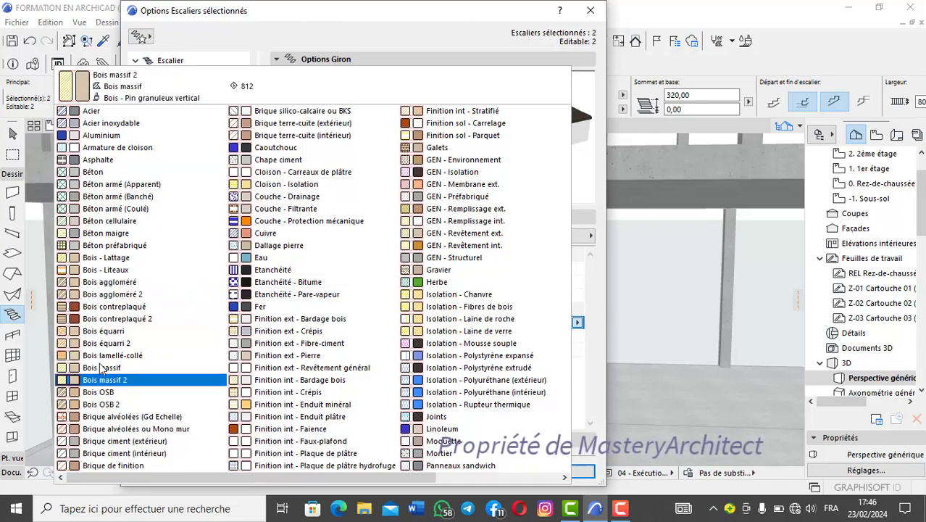
click(131, 211)
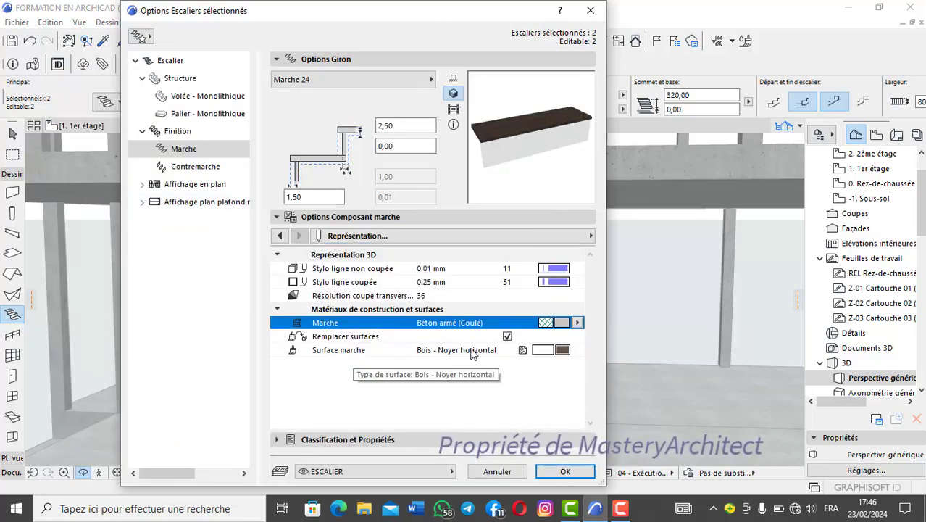
click(562, 351)
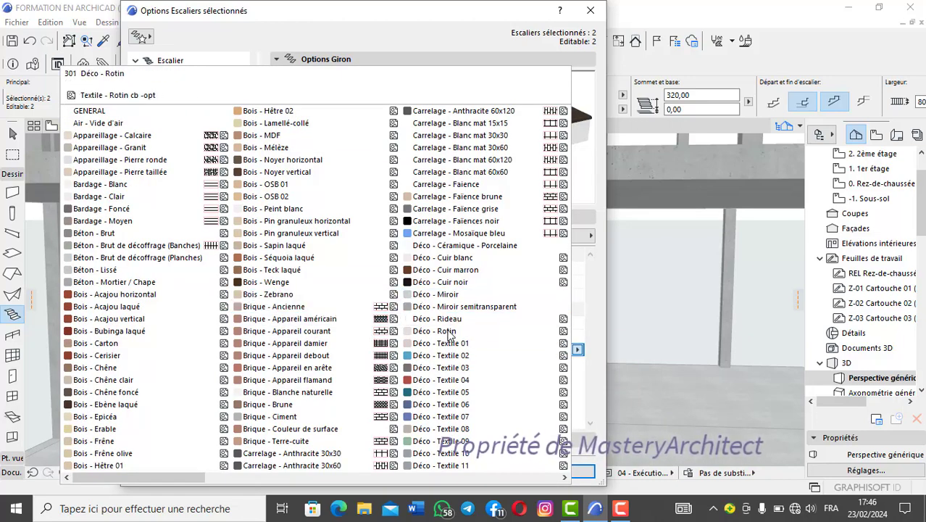
click(464, 382)
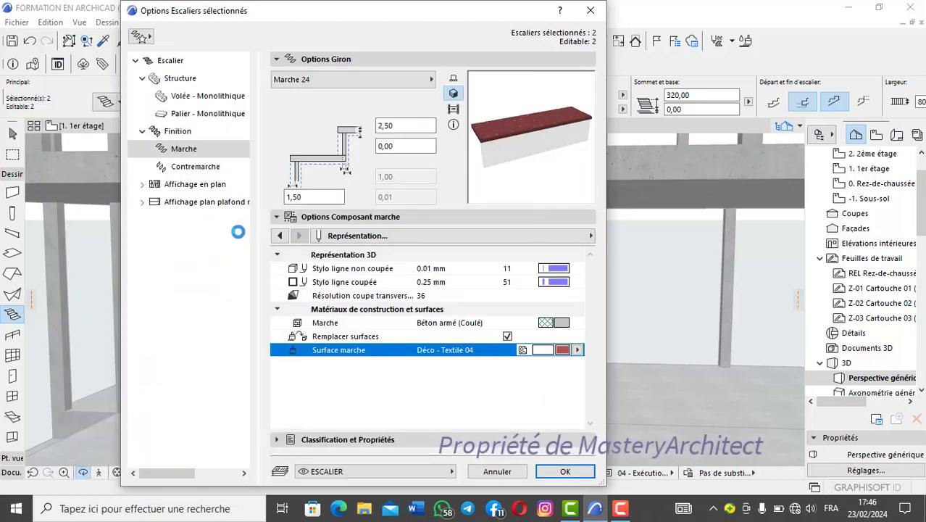
- Set the building material of the risers (Contremarche) to Béton armé (Coulé)
click(226, 175)
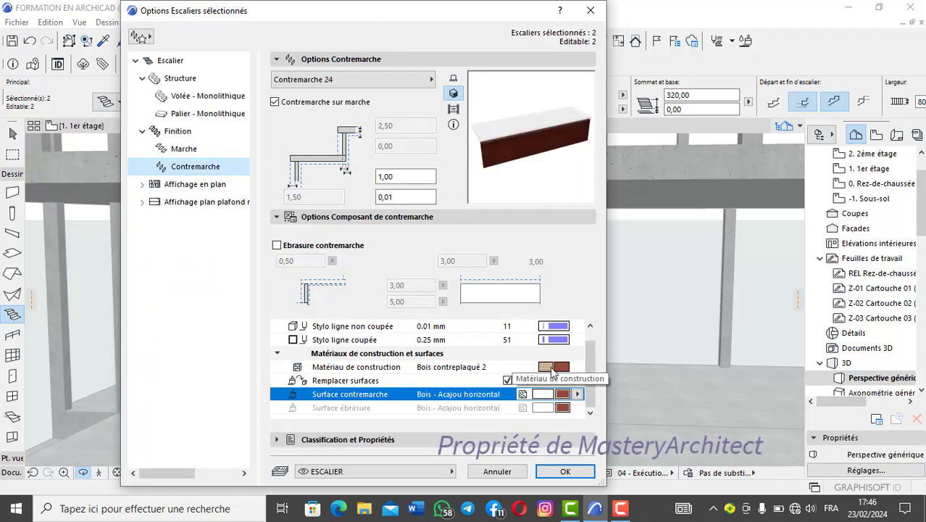
click(357, 368)
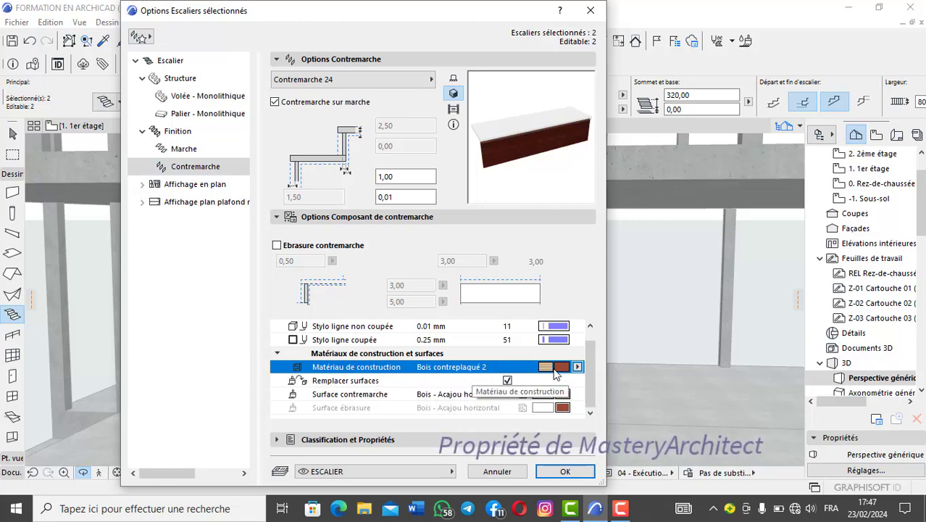
click(559, 367)
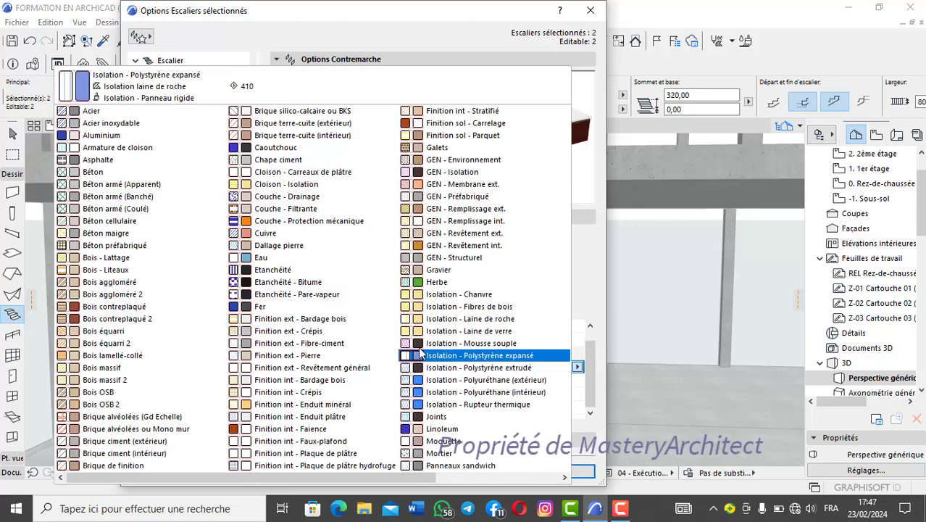
click(142, 208)
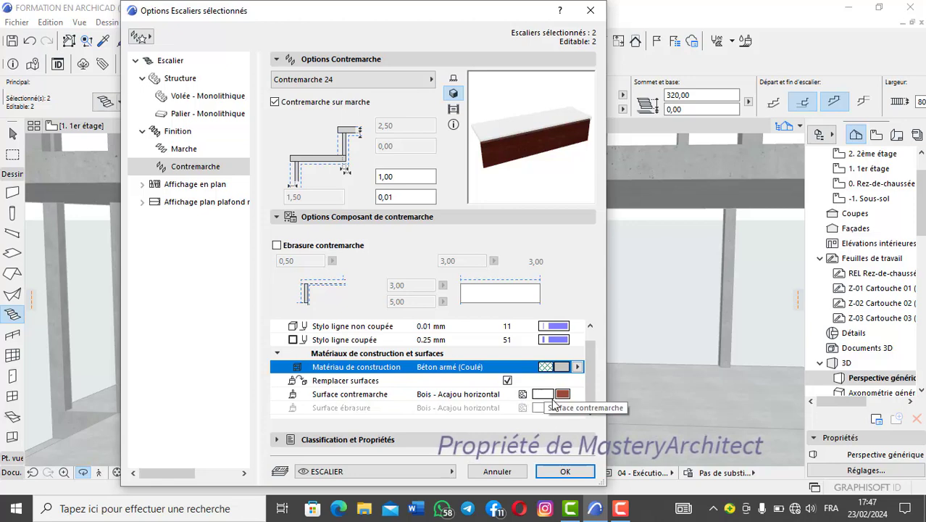
- Set the risers' surface (Surface contremarche) to Déco - Textile 04 and apply the settings to the selected stairs
click(577, 393)
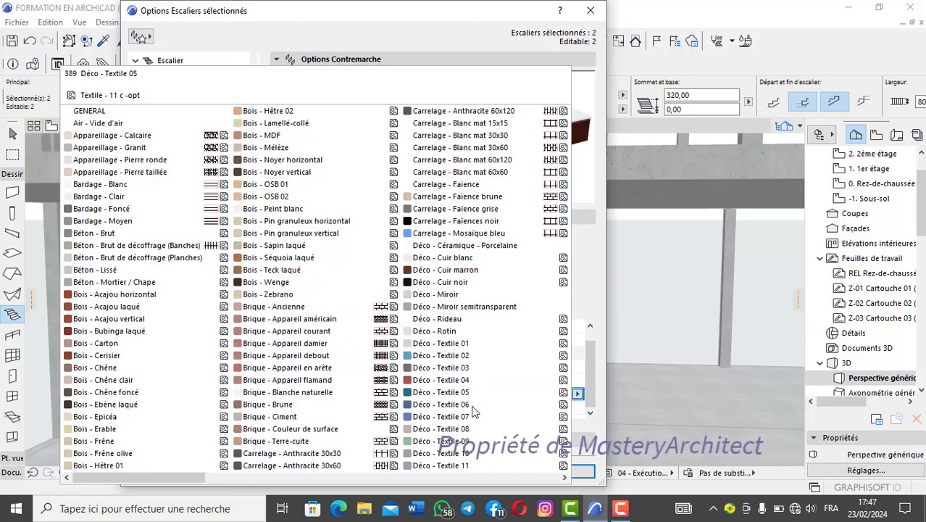
click(478, 380)
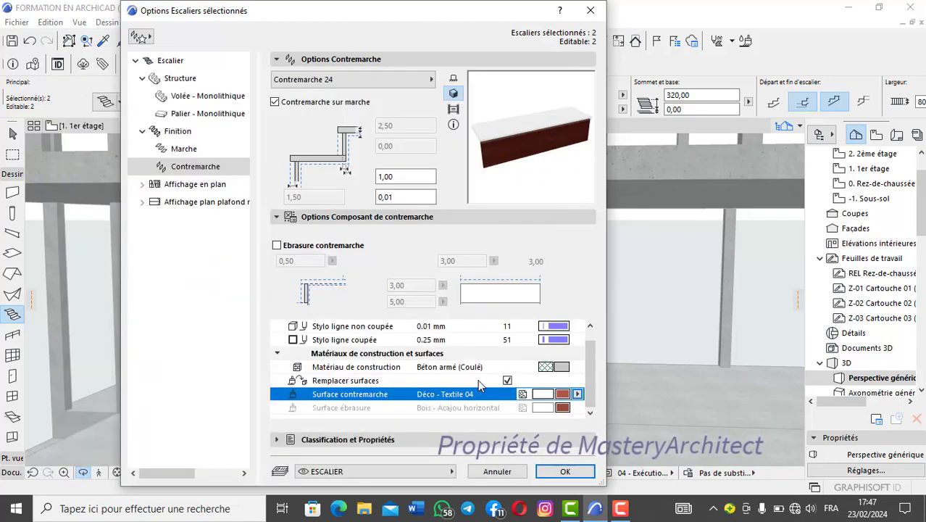
click(565, 471)
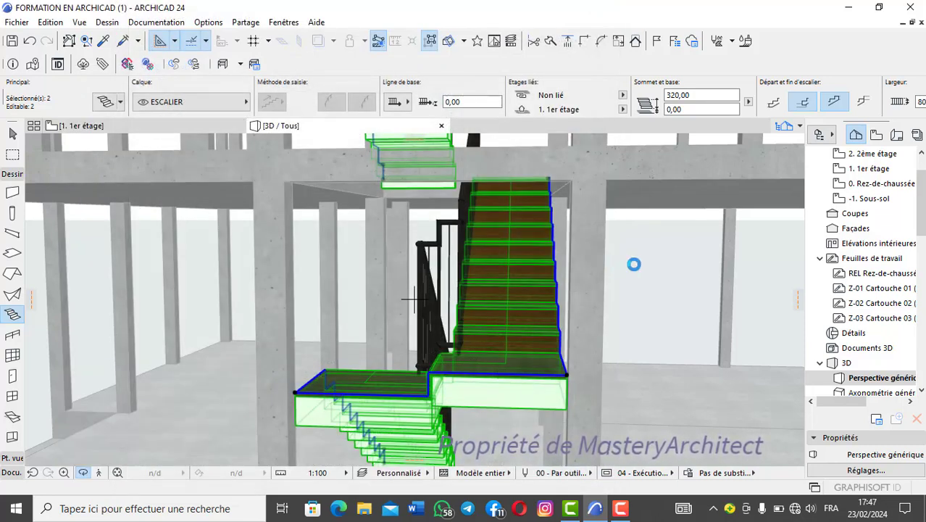
key(Escape)
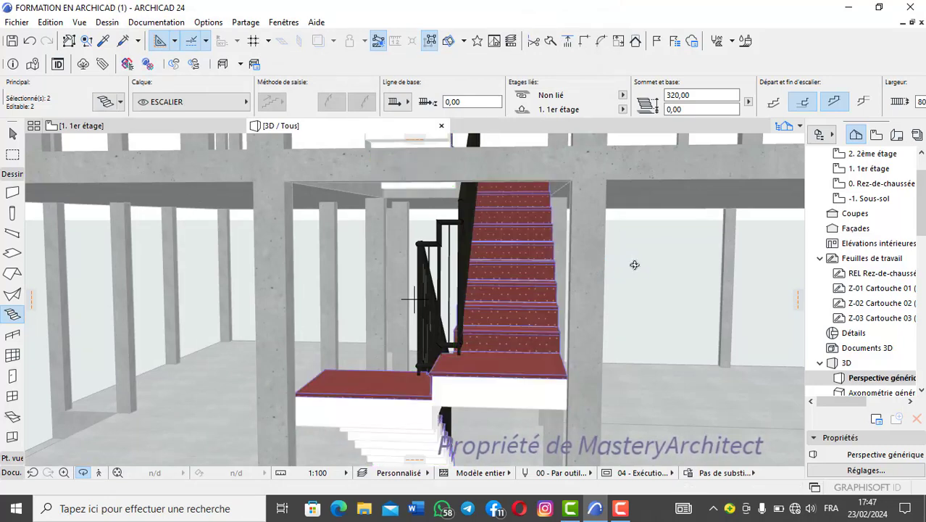
- Examine the contour lines on the textile-covered treads and risers up close from several sides in 3D
scroll(515, 292, up, 5)
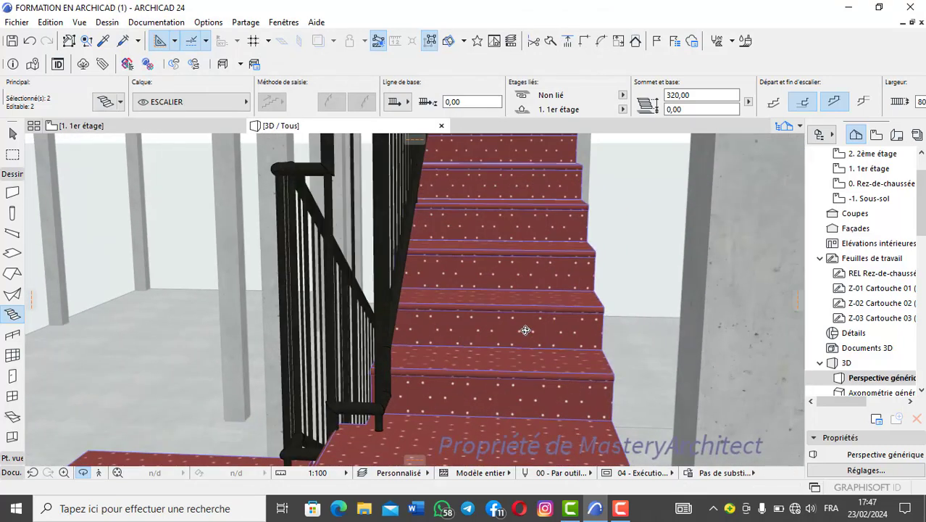
drag(525, 330, 449, 306)
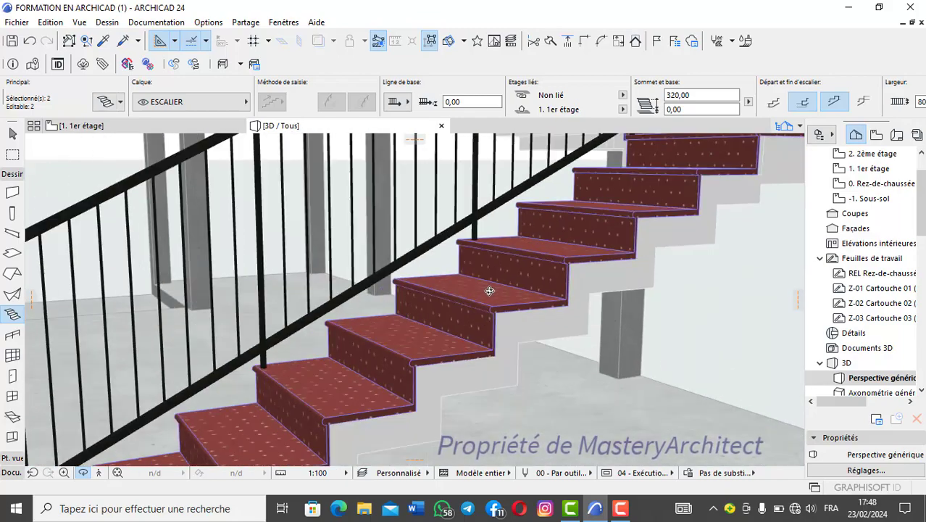
drag(458, 250, 501, 323)
scroll(502, 323, up, 8)
scroll(513, 319, down, 3)
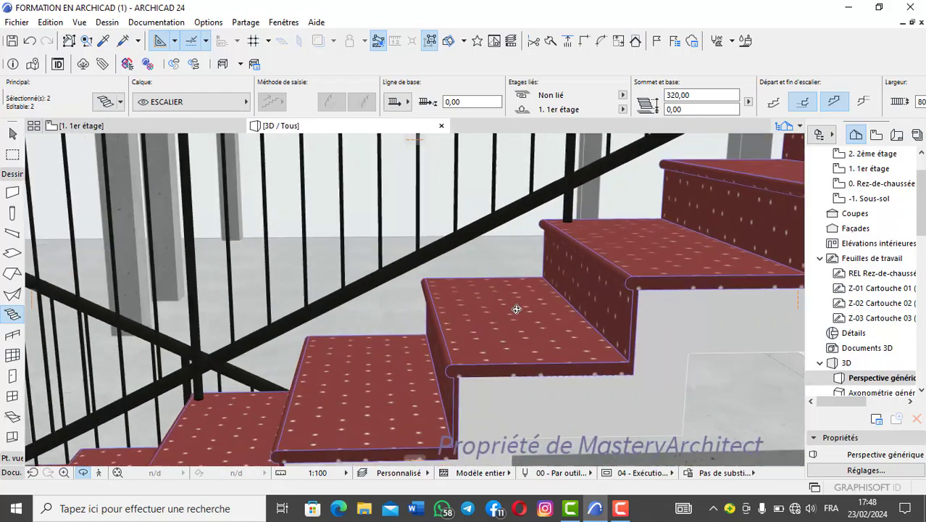
middle_drag(507, 299, 439, 323)
scroll(570, 264, down, 5)
middle_drag(570, 264, 635, 223)
scroll(529, 305, up, 6)
scroll(547, 309, down, 2)
scroll(526, 300, down, 1)
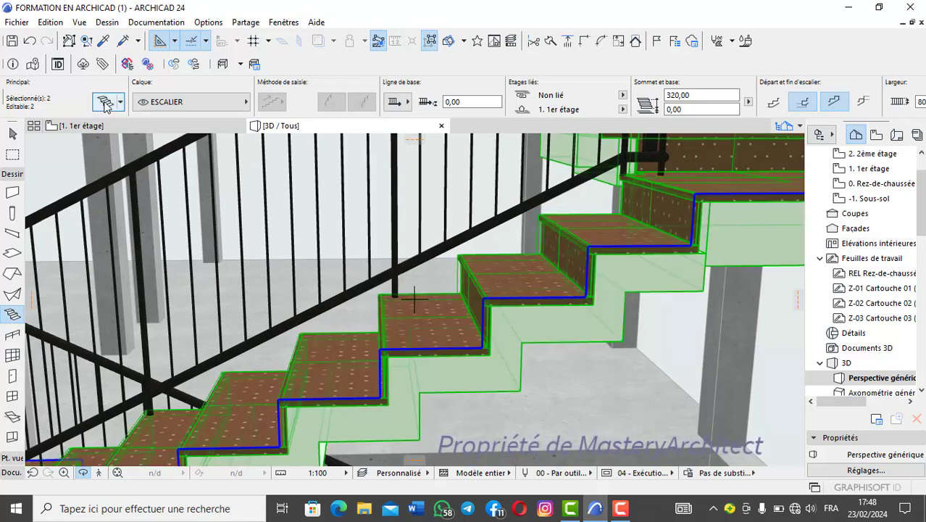
- Set the uncut line pen (Stylo ligne non coupée) of the selected stairs' risers to the dark red pen 12
key(ctrl+t)
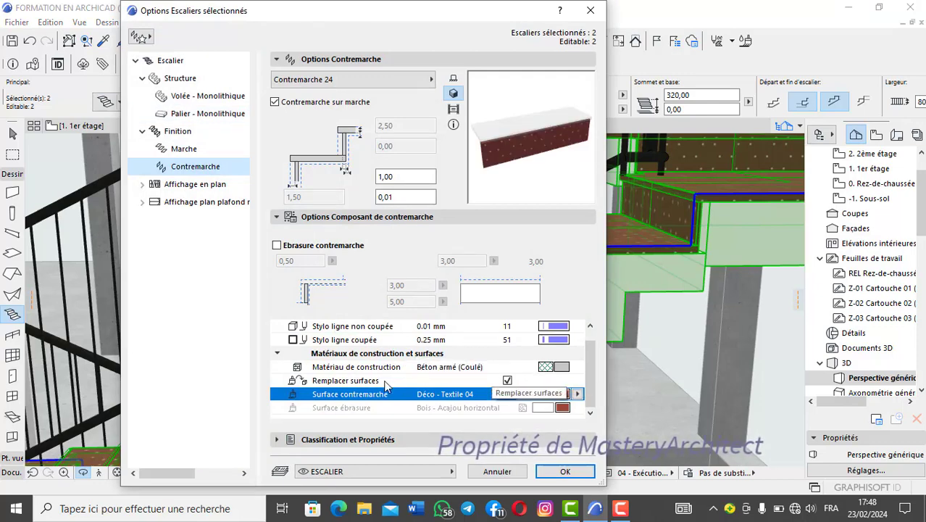
scroll(406, 384, up, 1)
click(557, 340)
click(578, 340)
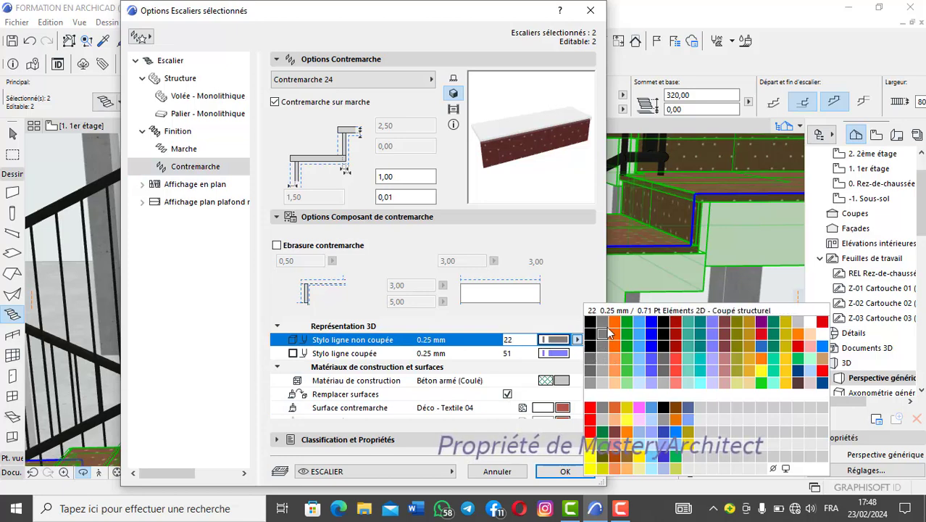
click(724, 324)
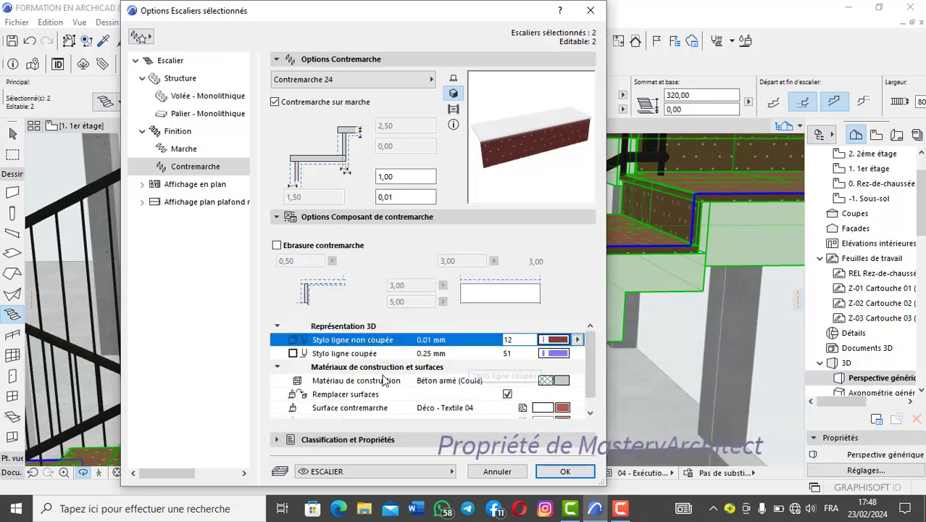
- Set the uncut line pen of the treads (Marche) to pen 12 and apply the settings to the selected stairs
click(206, 149)
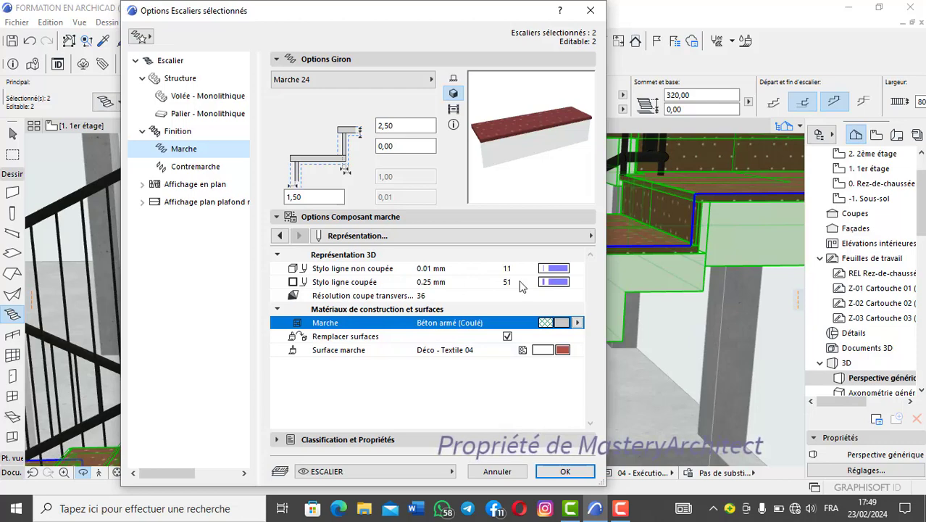
click(558, 270)
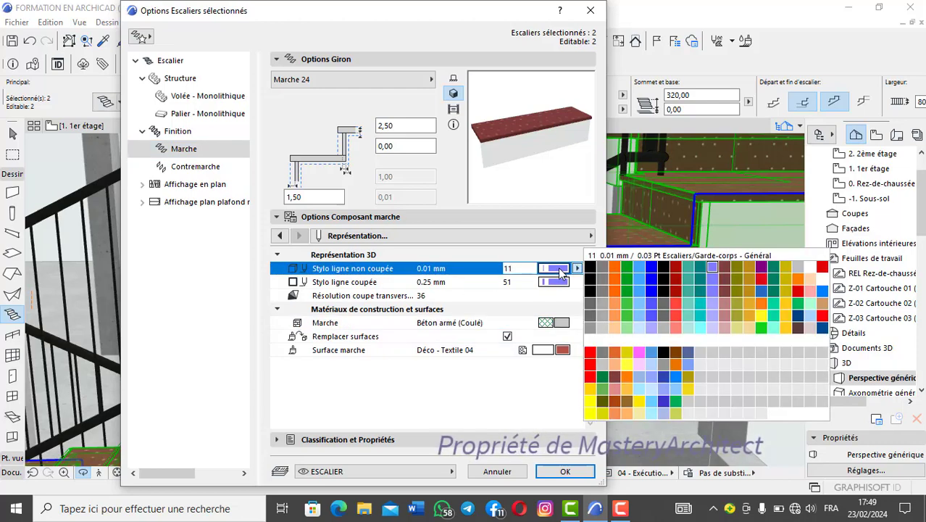
click(724, 267)
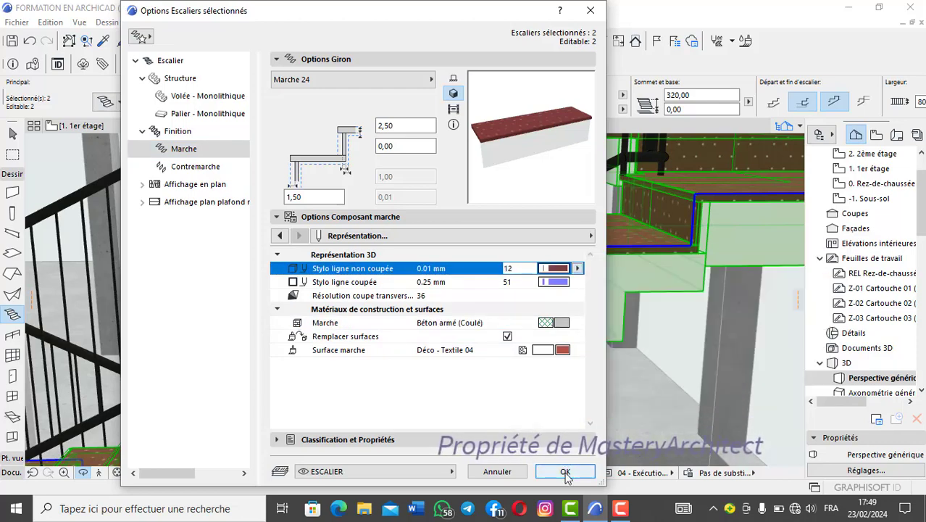
click(564, 471)
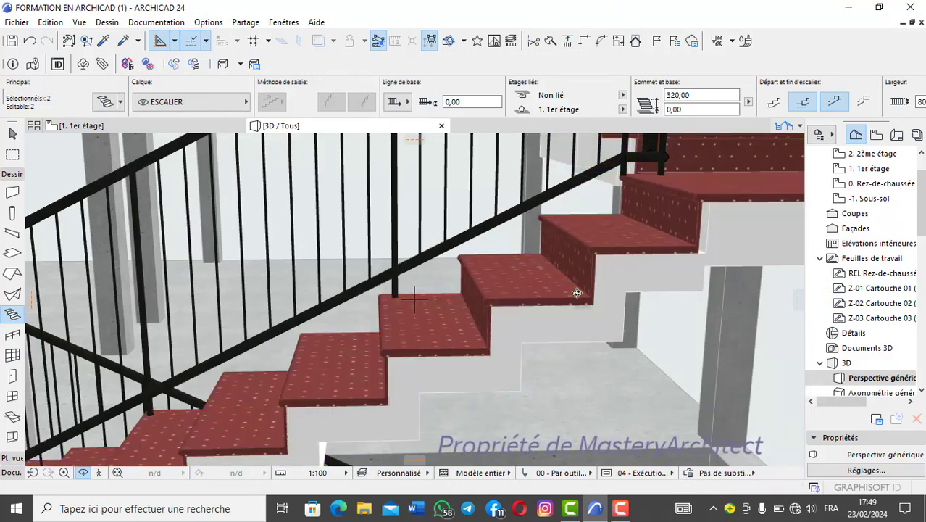
- Examine the recoloured contours, finishes and stepped underside of the stairs from several sides and on all storeys
drag(577, 292, 184, 325)
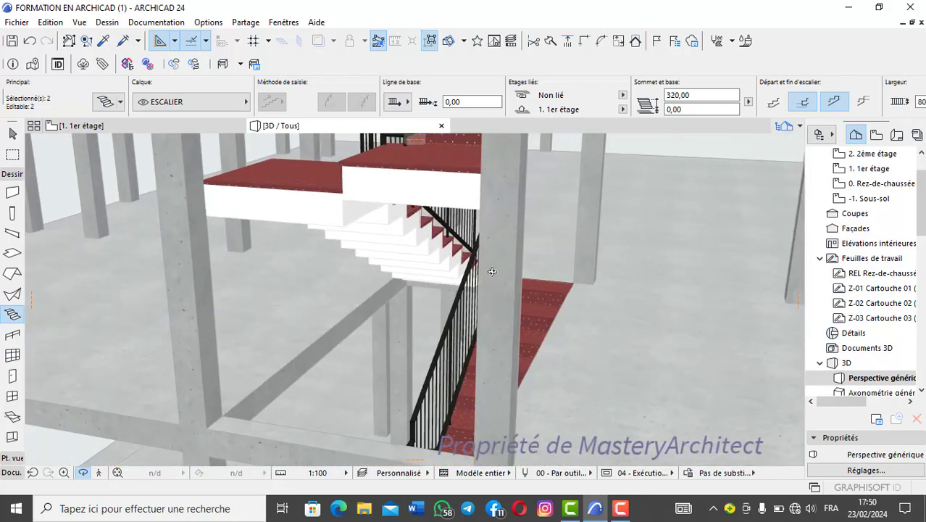
drag(483, 316, 353, 314)
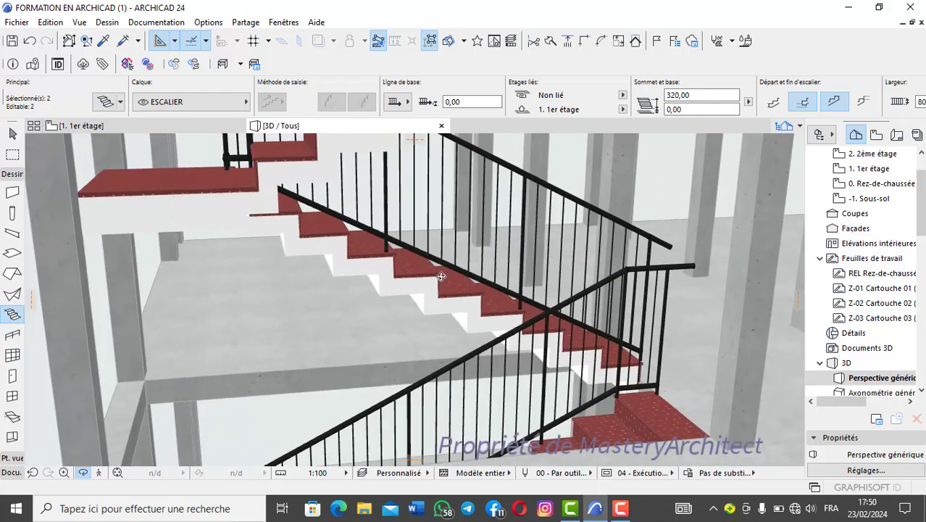
drag(441, 276, 379, 248)
drag(324, 289, 194, 204)
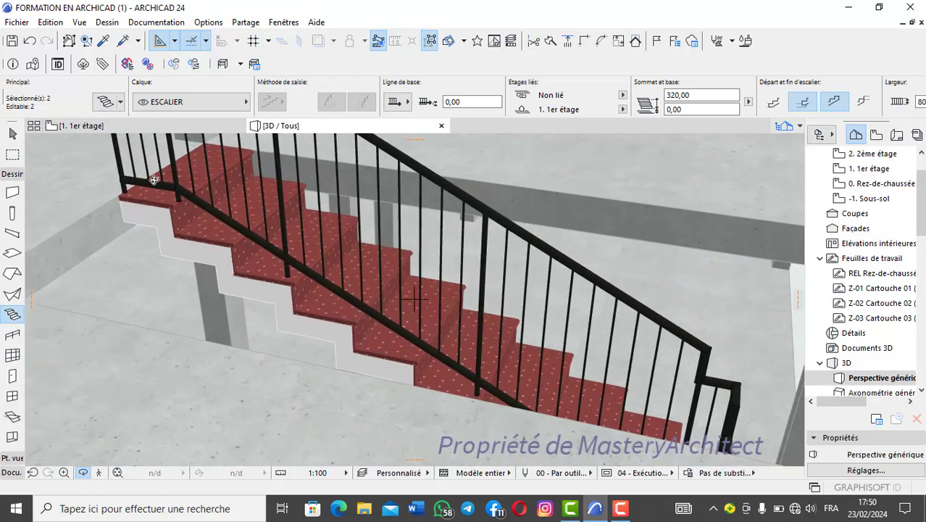
drag(181, 190, 213, 254)
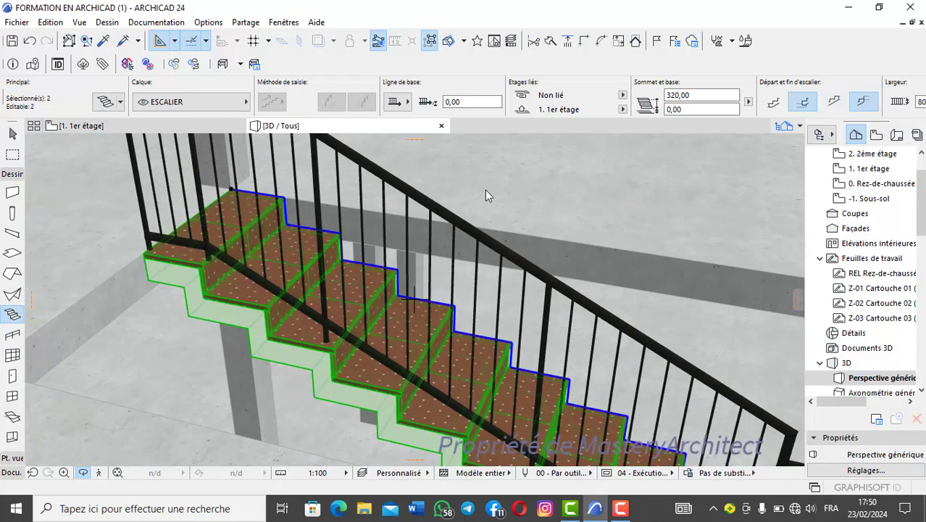
drag(486, 195, 251, 238)
drag(184, 263, 167, 264)
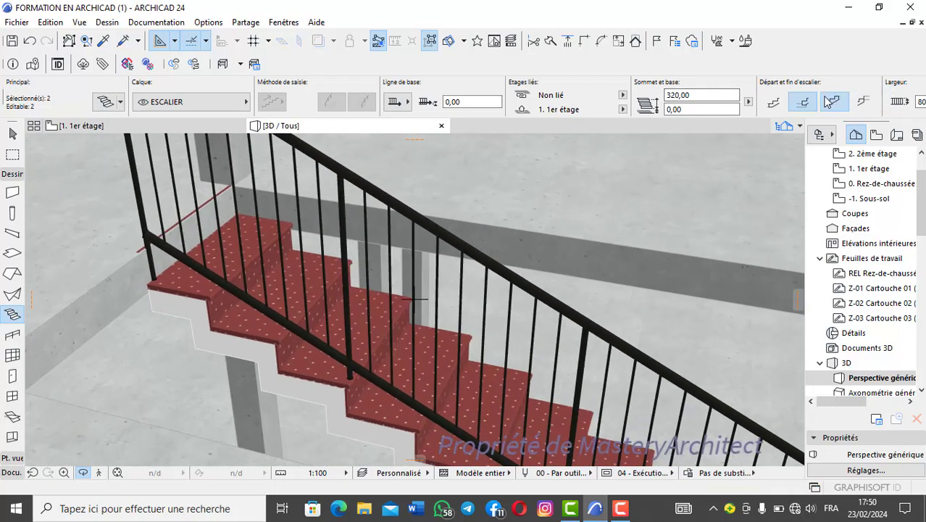
scroll(534, 203, down, 5)
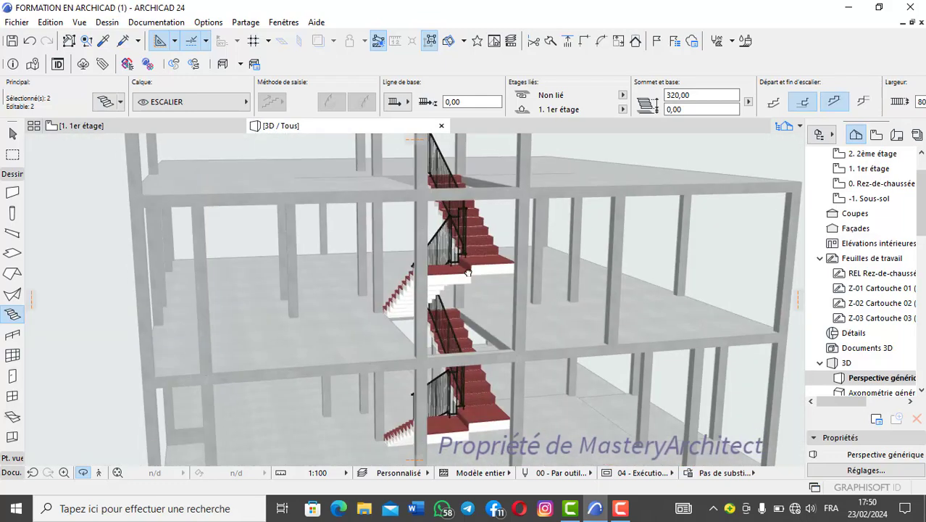
drag(475, 272, 455, 298)
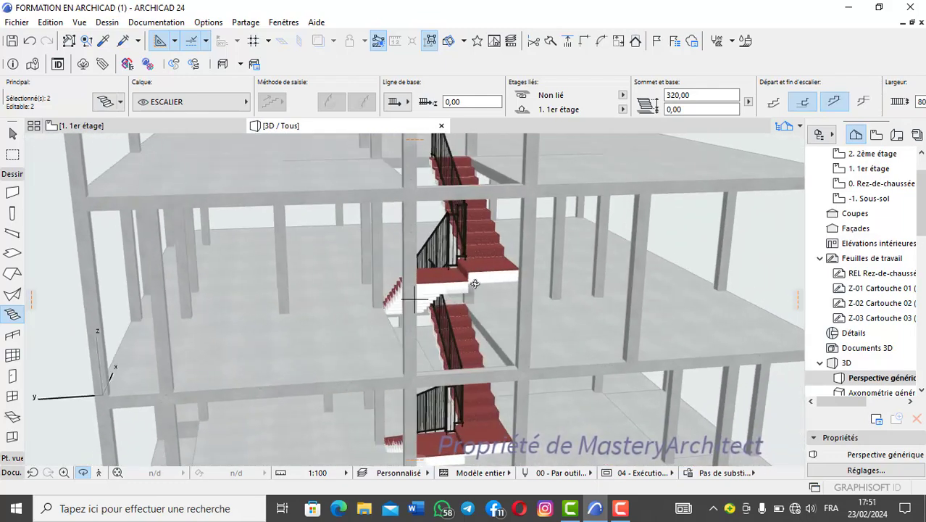
- Change the monolithic flight (Volée - Monolithique) of the selected stairs to the structure type with a smooth sloping underside
click(105, 102)
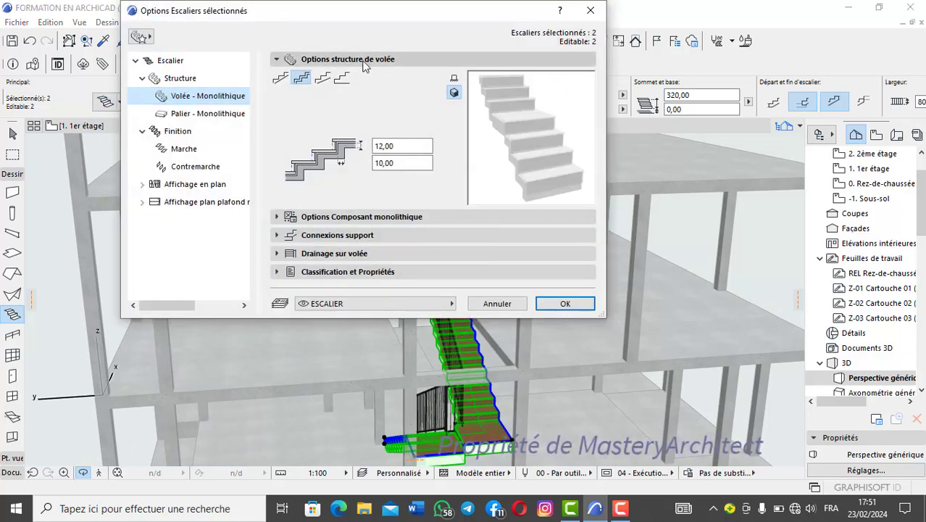
click(281, 78)
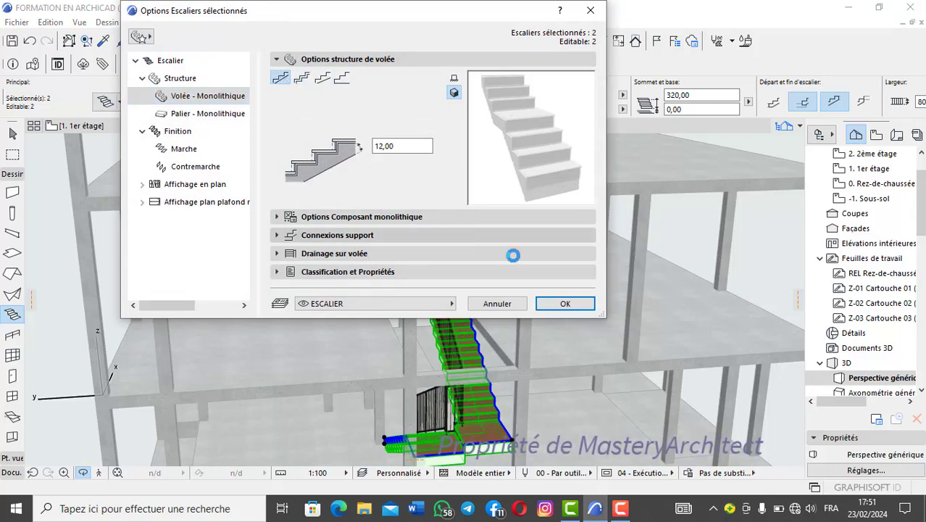
click(565, 304)
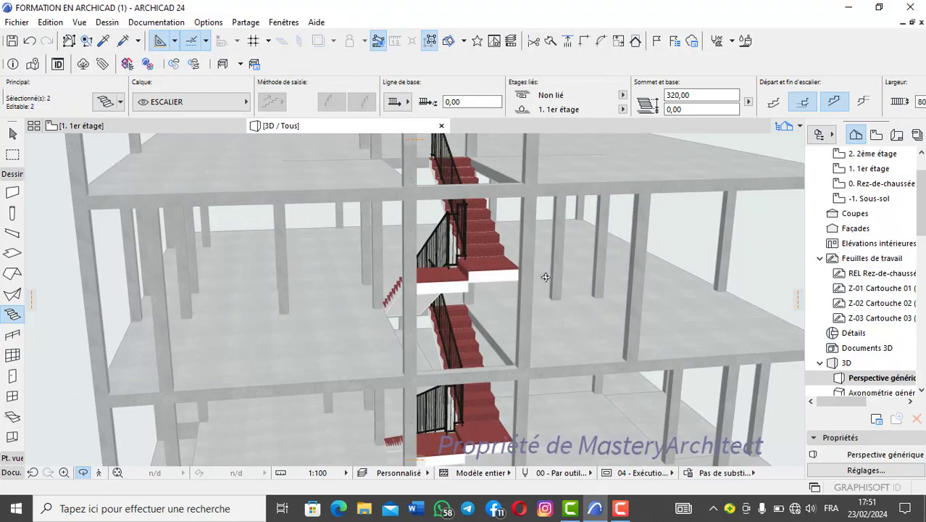
- Examine the flights' smooth underside from several sides and compare it with the stepped version by undoing and redoing the change
drag(462, 304, 398, 382)
scroll(399, 382, up, 8)
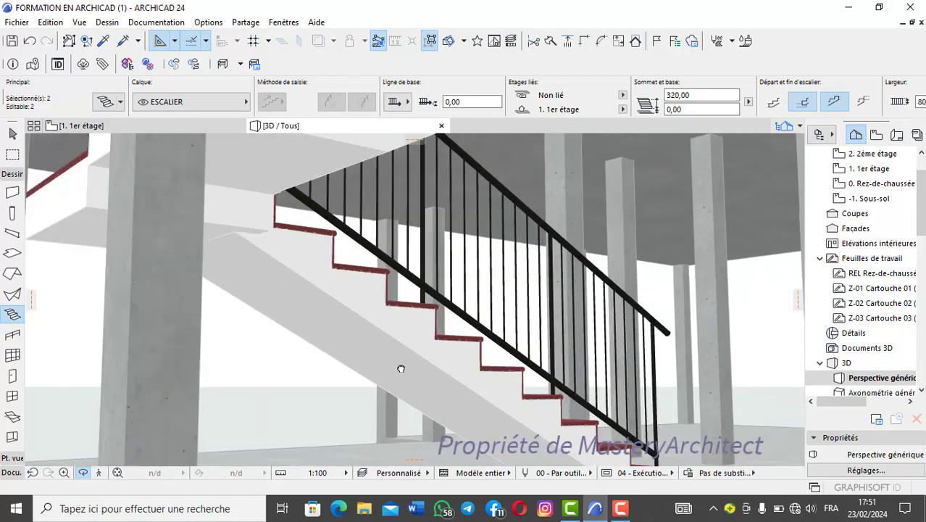
scroll(367, 371, down, 10)
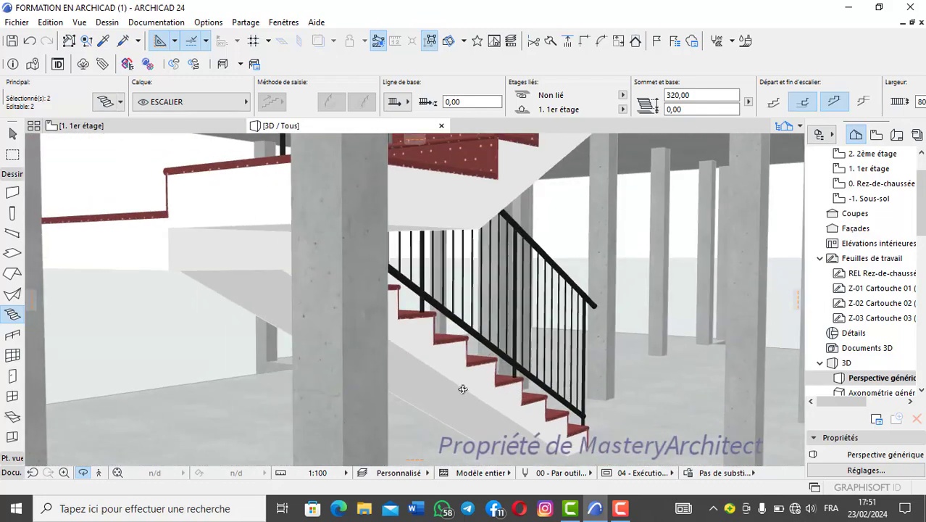
drag(463, 389, 419, 275)
drag(427, 318, 456, 374)
middle_drag(456, 373, 427, 256)
drag(428, 257, 335, 241)
scroll(336, 240, up, 10)
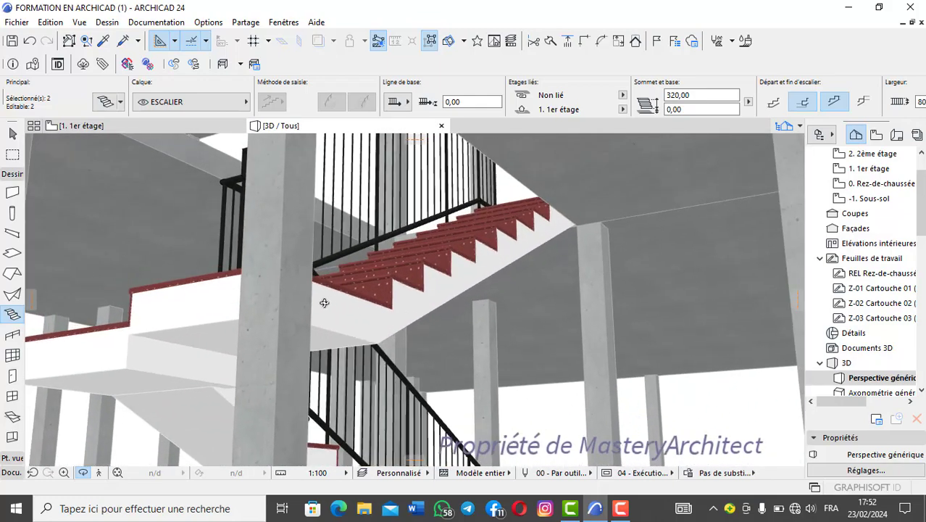
drag(324, 303, 420, 325)
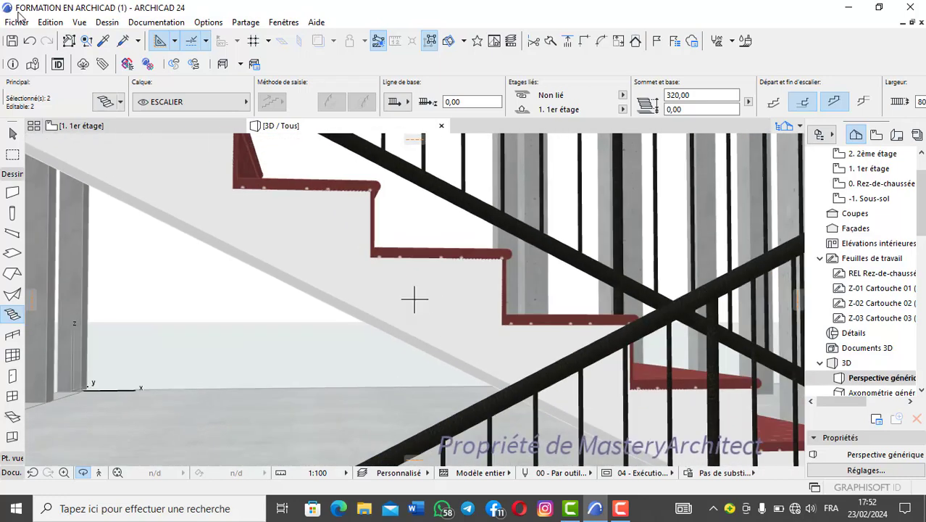
key(ctrl+z)
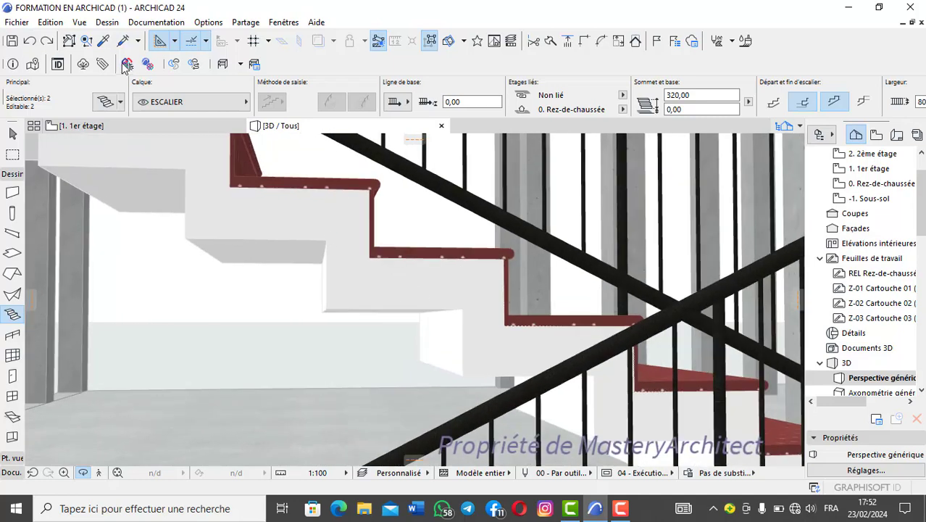
key(ctrl+shift+z)
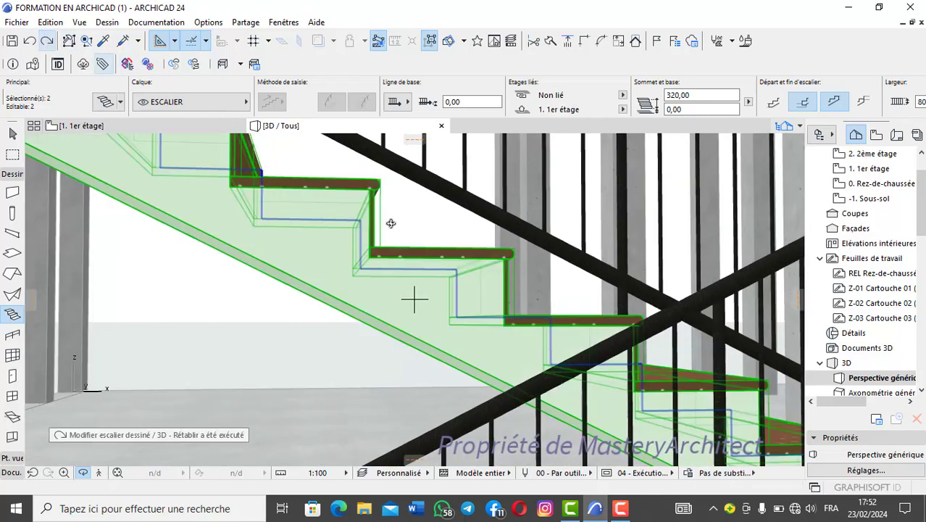
- Try the nosing shape Carré avec inclinaison on the treads (Marche) of the selected stairs and apply the settings
drag(286, 282, 439, 361)
scroll(440, 355, up, 5)
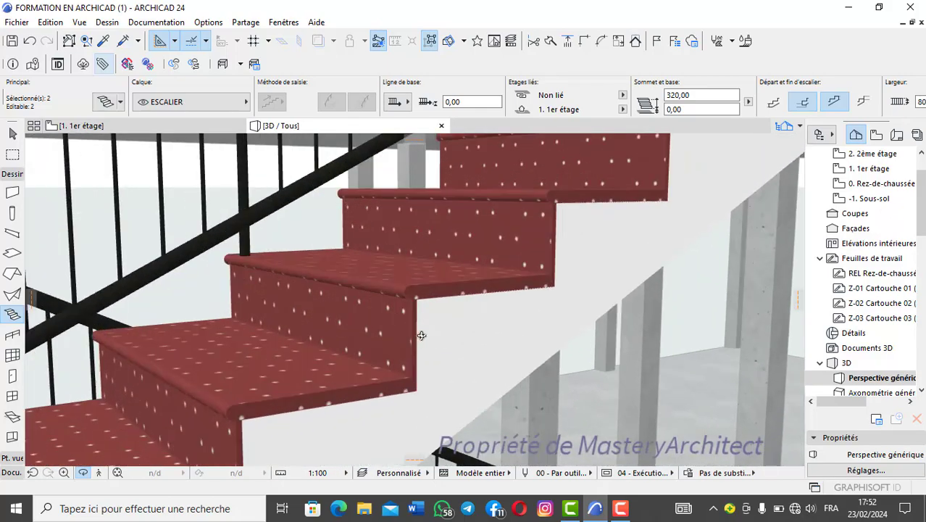
middle_drag(400, 272, 400, 311)
drag(400, 311, 334, 285)
scroll(333, 284, up, 1)
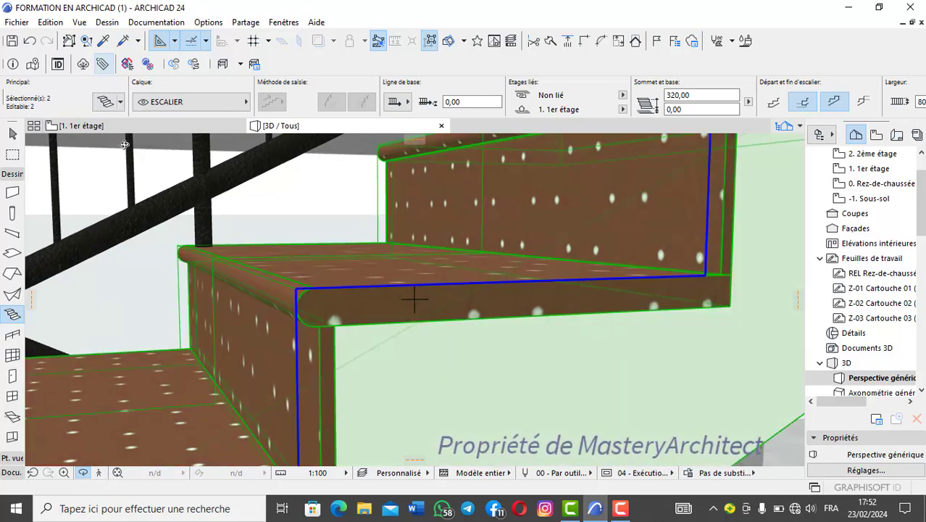
click(105, 102)
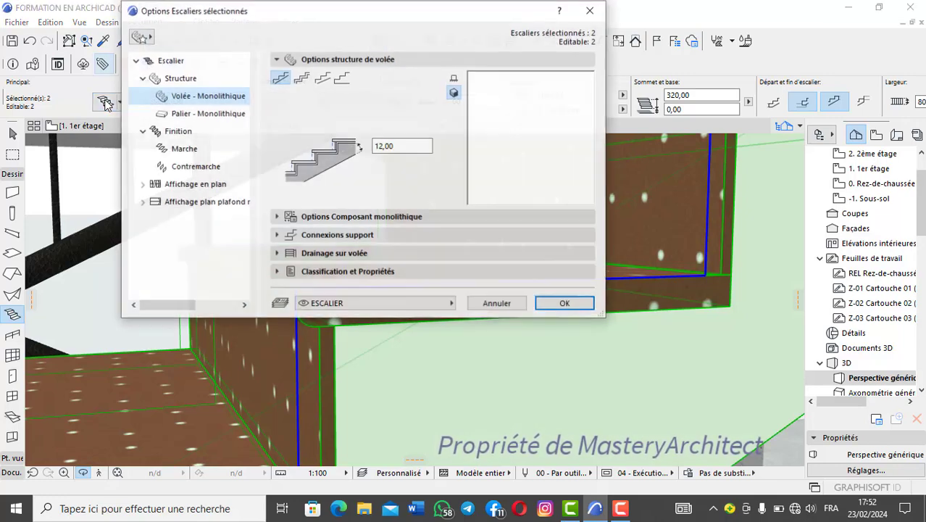
click(184, 149)
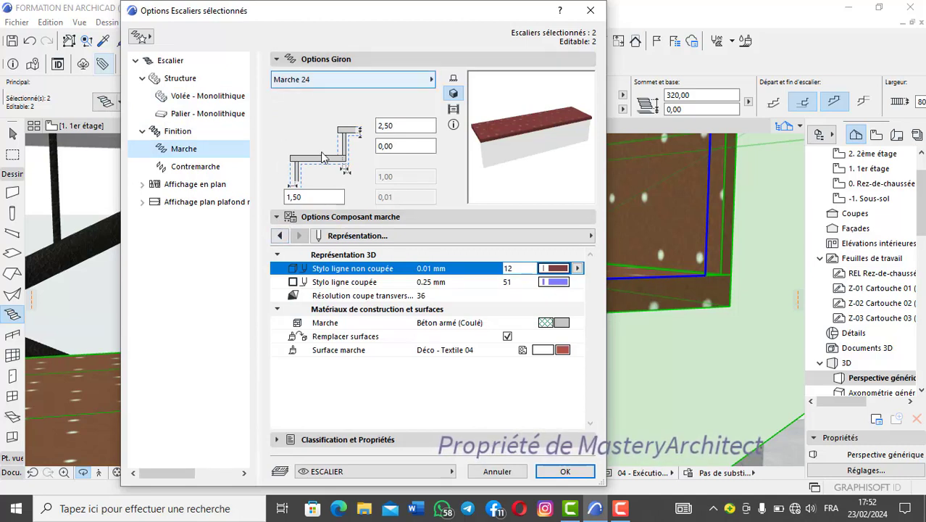
click(279, 237)
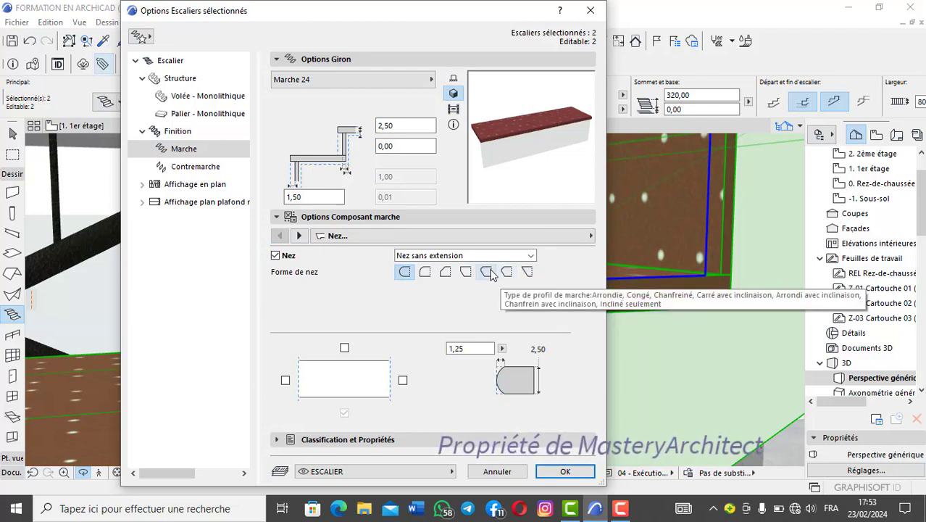
click(466, 272)
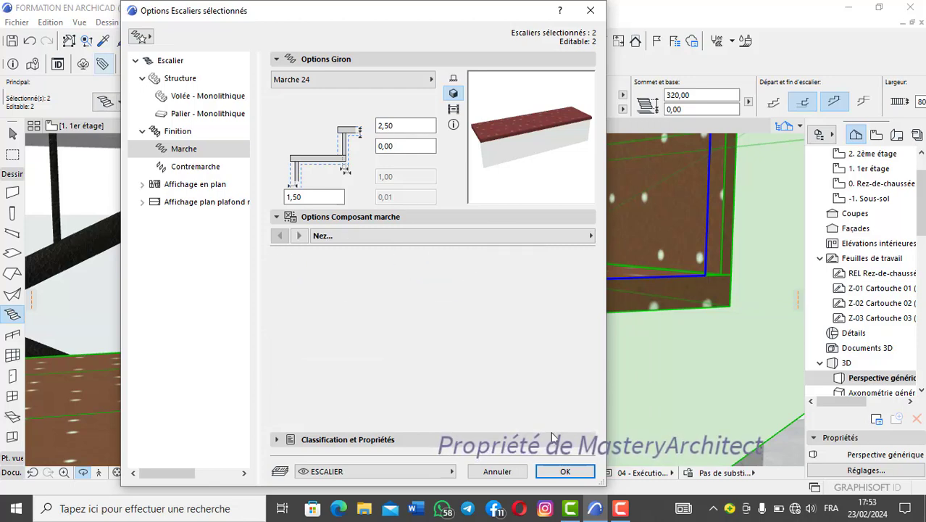
click(565, 471)
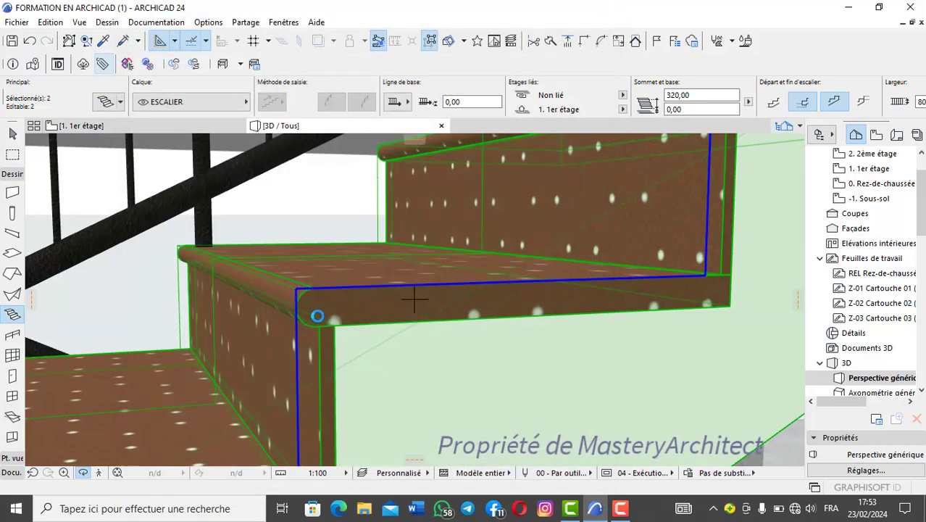
key(ctrl+z)
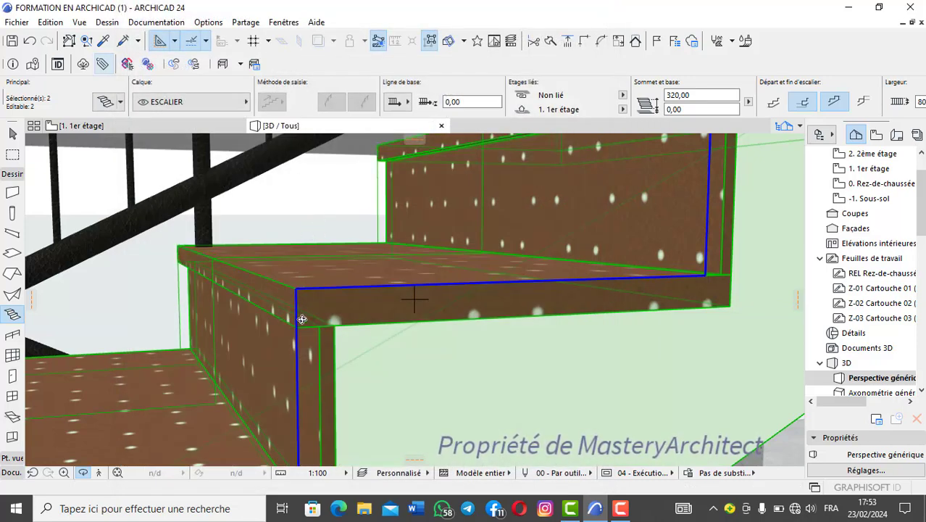
- Check the squared tread nosings on the flights and undo the nosing shape change
mouse_move(302, 319)
shift+middle_down()
mouse_move(256, 319)
mouse_move(269, 315)
mouse_move(217, 289)
mouse_move(369, 324)
mouse_move(425, 263)
mouse_move(379, 264)
mouse_move(323, 288)
mouse_move(374, 271)
mouse_move(416, 287)
mouse_move(434, 356)
mouse_move(426, 316)
mouse_move(490, 316)
mouse_move(242, 383)
shift+middle_up()
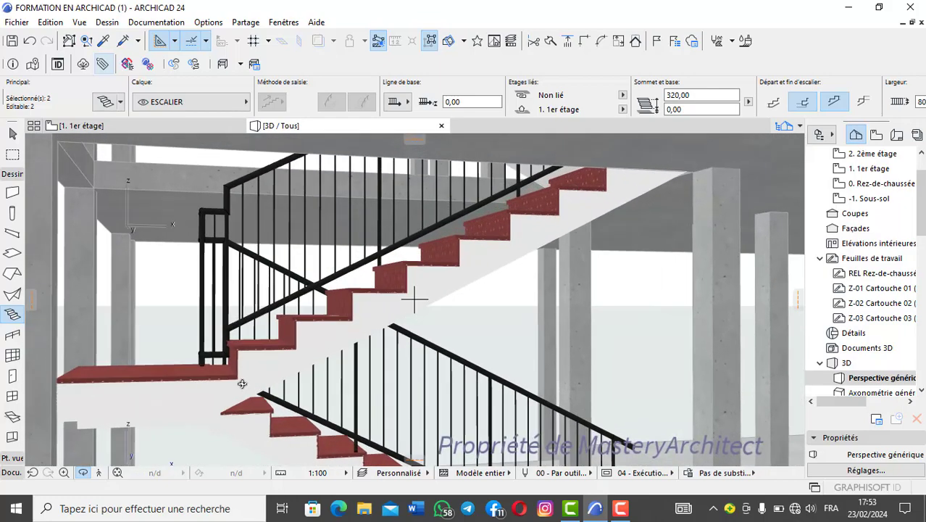
scroll(242, 362, up, 6)
shift+middle_drag(237, 332, 309, 290)
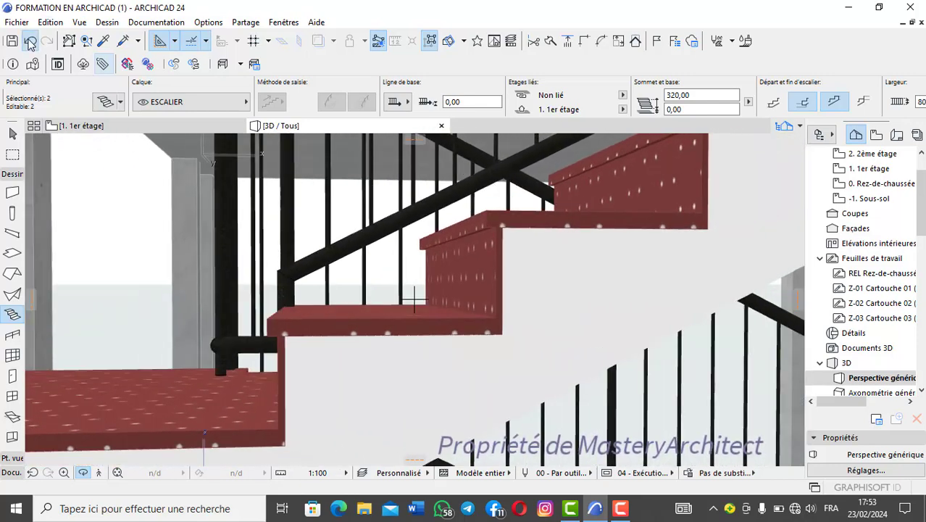
key(ctrl+z)
shift+middle_drag(248, 292, 338, 298)
scroll(341, 300, down, 5)
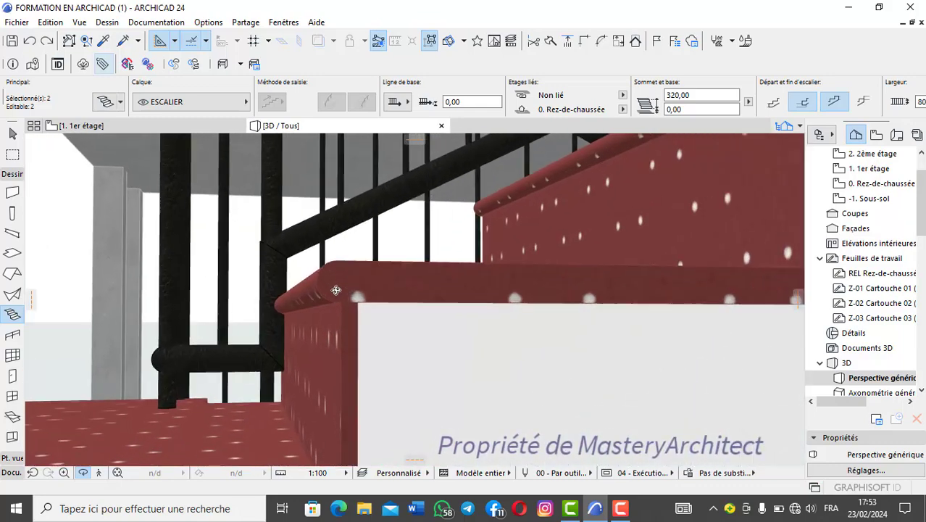
scroll(352, 305, down, 6)
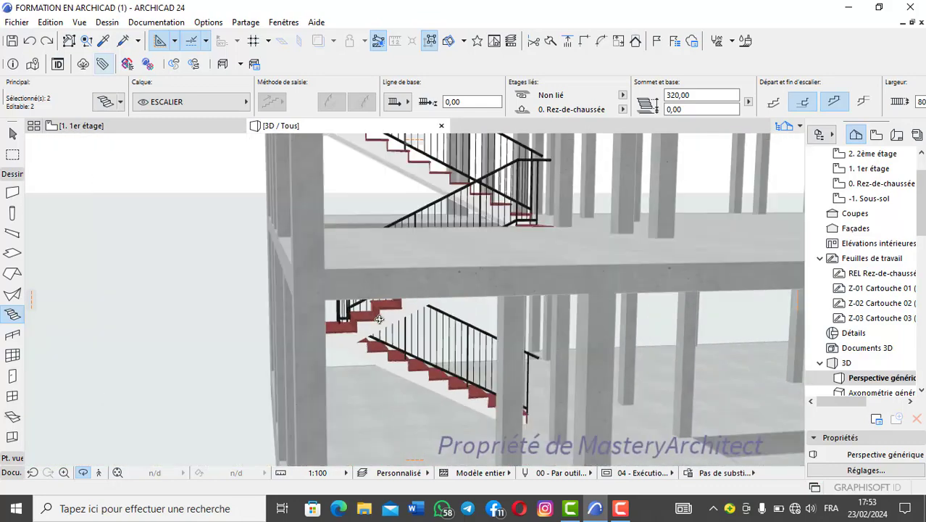
shift+middle_drag(384, 301, 447, 341)
scroll(446, 293, down, 2)
shift+middle_drag(446, 341, 485, 301)
scroll(484, 281, down, 2)
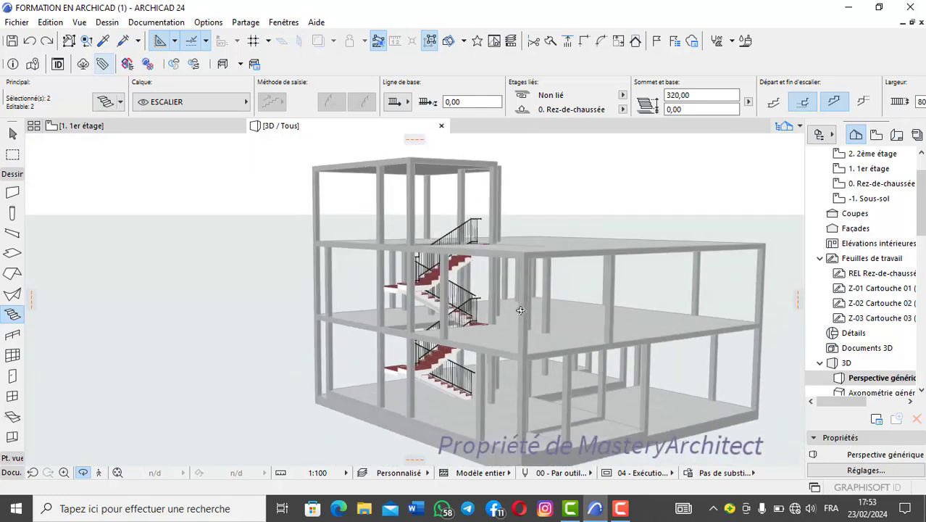
- Set the top rail's end extension (Extrémités, Lisse supérieure) to 10 for the two stair railings, apply it and deselect them
scroll(463, 296, up, 5)
scroll(561, 298, up, 8)
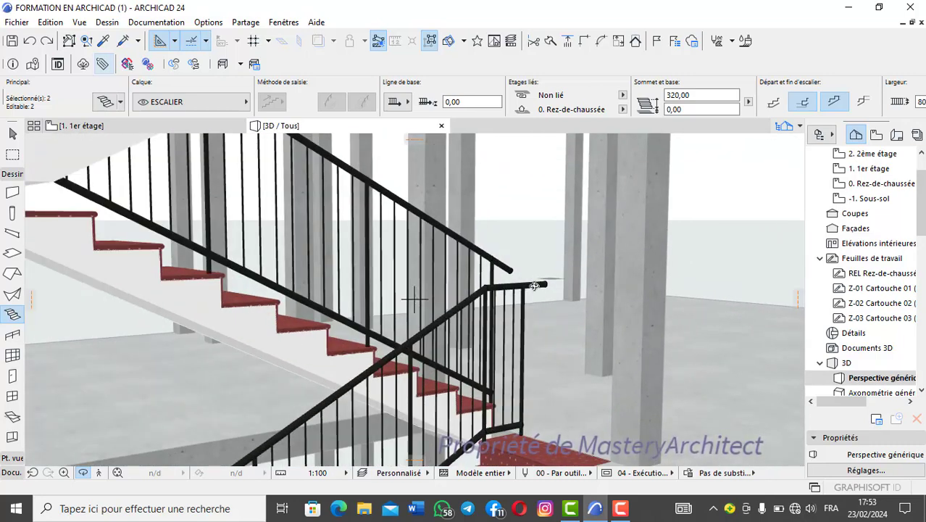
click(18, 338)
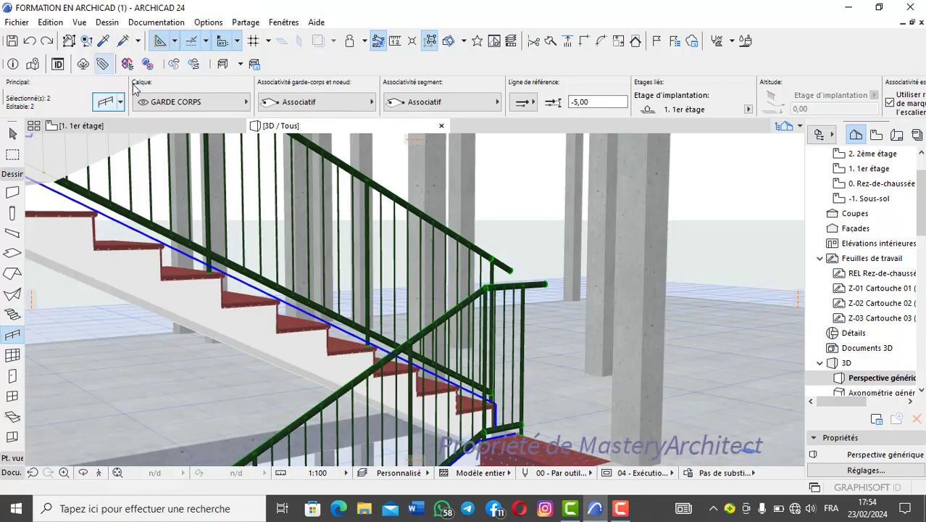
key(ctrl+t)
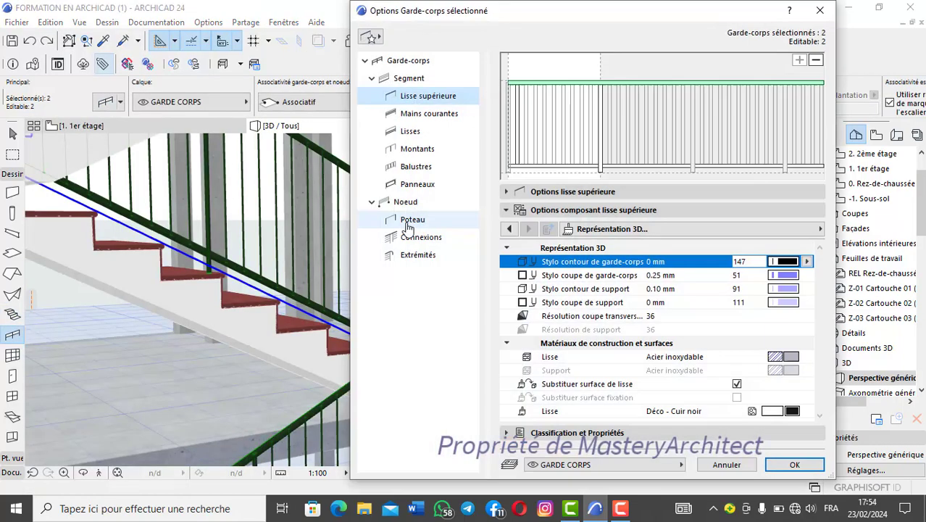
click(413, 257)
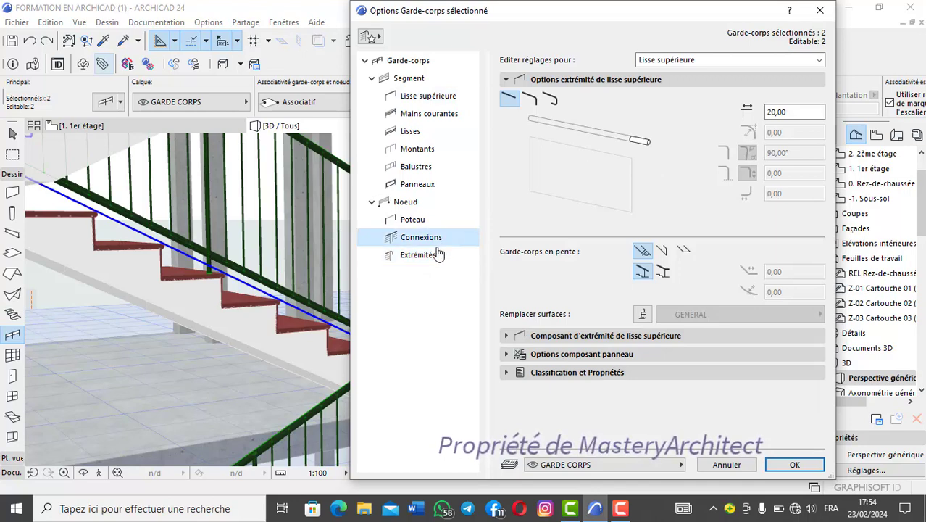
double_click(794, 111)
text(10)
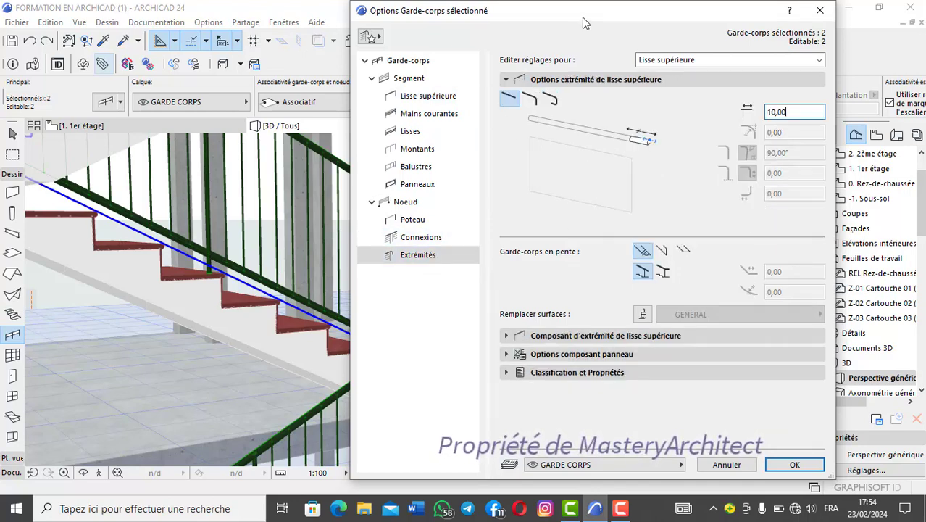
drag(585, 23, 205, 50)
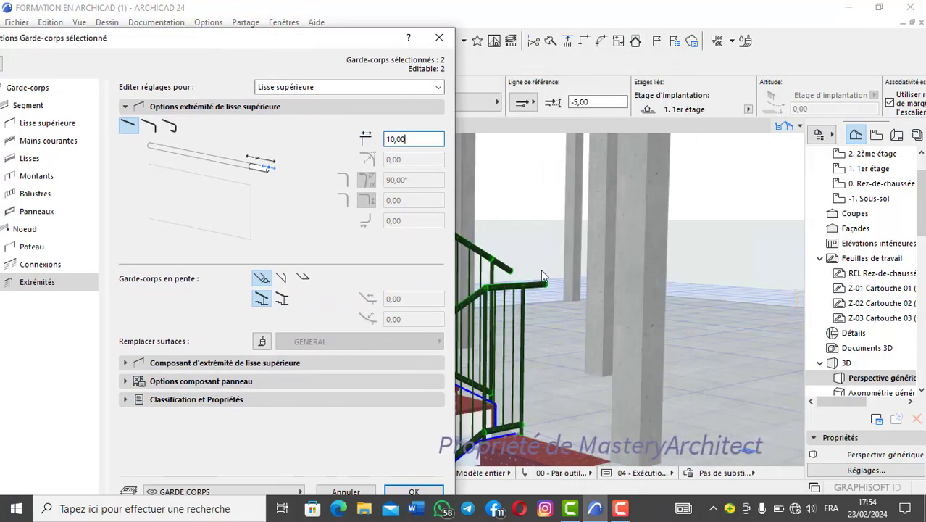
click(413, 492)
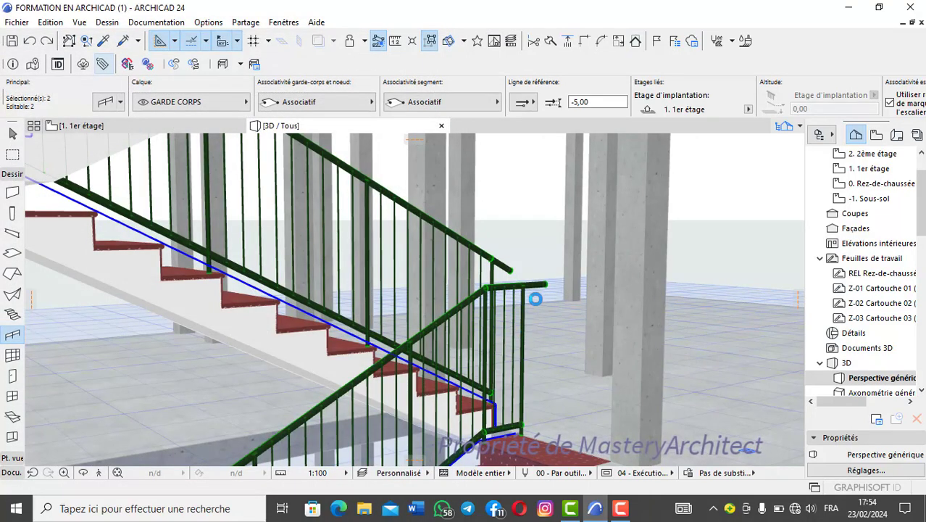
scroll(516, 272, up, 2)
scroll(515, 271, down, 1)
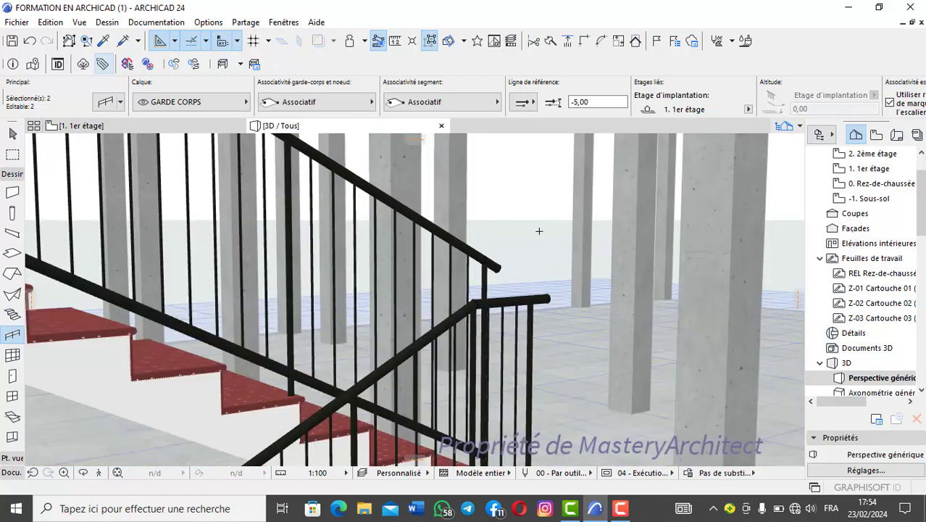
key(Escape)
- Examine the shortened top rail ends at the foot of the flights from near and far
shift+middle_drag(541, 210, 164, 375)
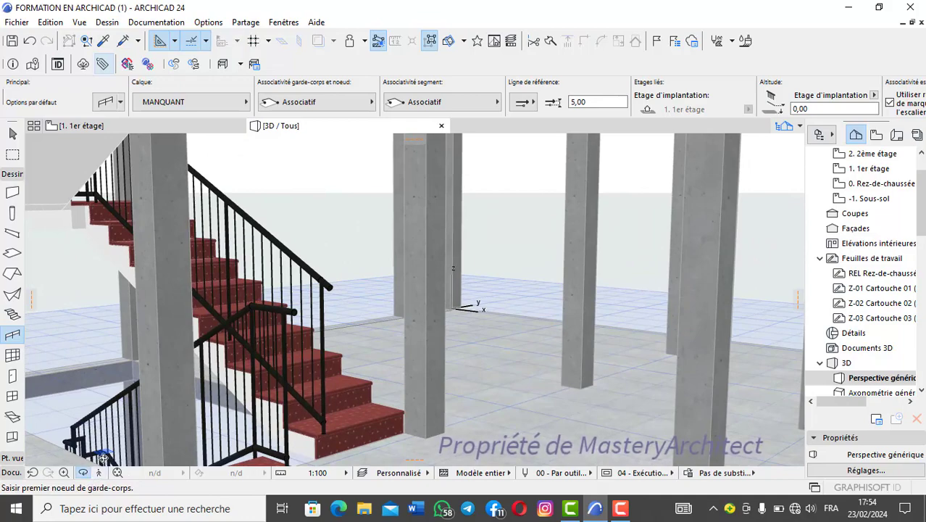
scroll(412, 297, up, 5)
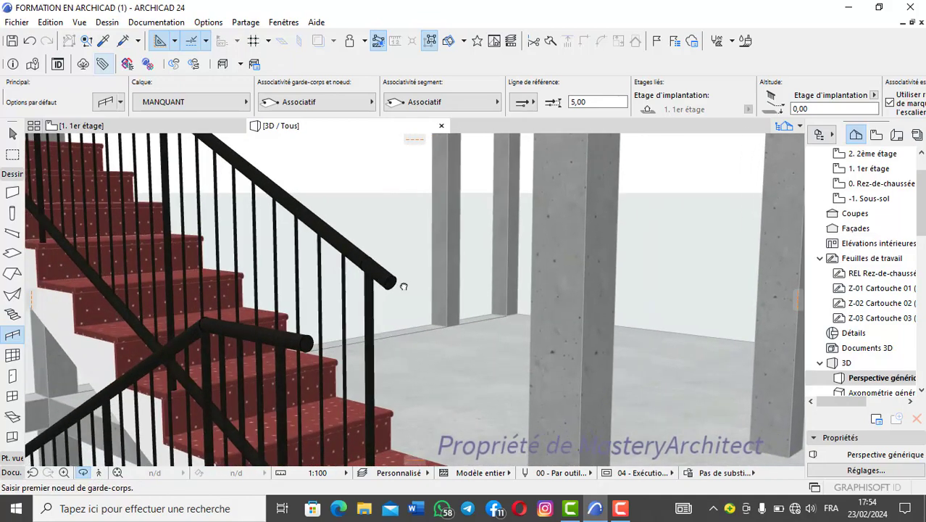
scroll(492, 249, up, 4)
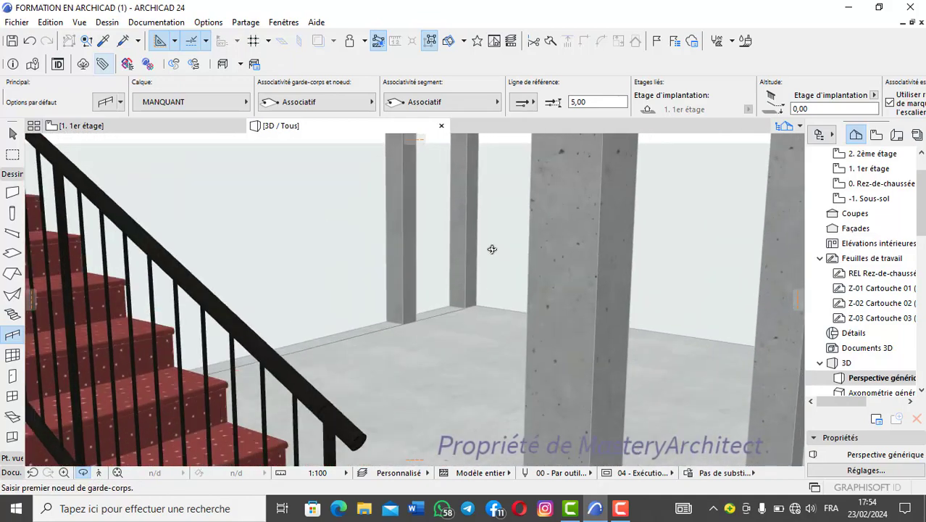
shift+middle_drag(492, 249, 263, 283)
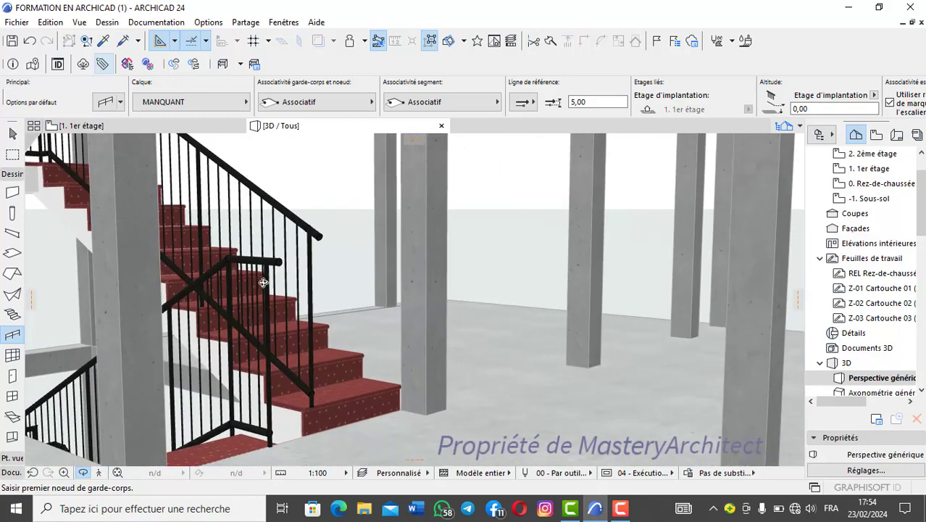
scroll(263, 283, up, 8)
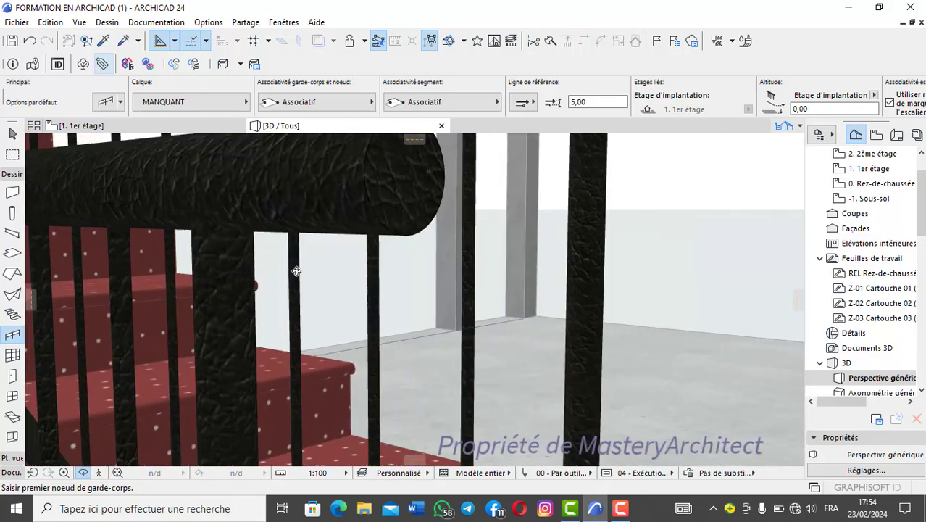
scroll(299, 257, down, 2)
scroll(298, 229, down, 5)
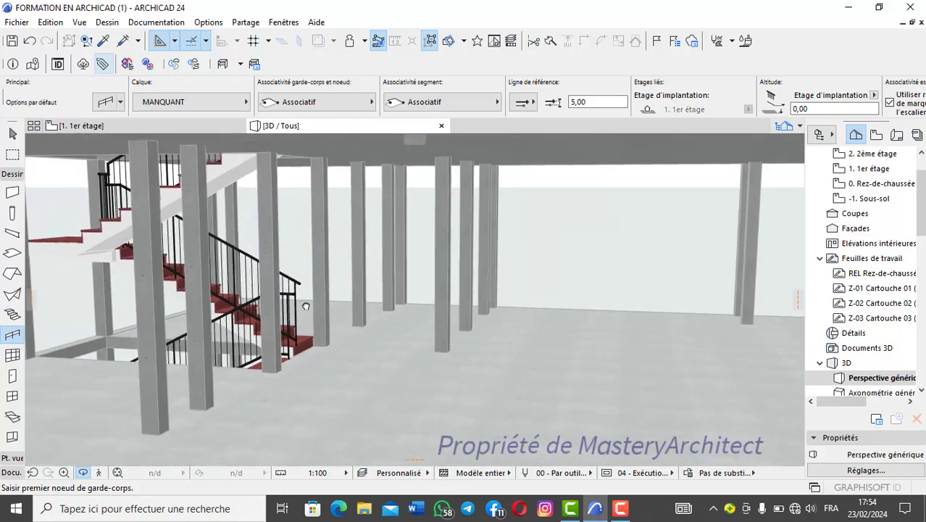
- Examine the two-level landing, its textile finish and the lower railing connections from the landing side
shift+middle_drag(310, 277, 291, 226)
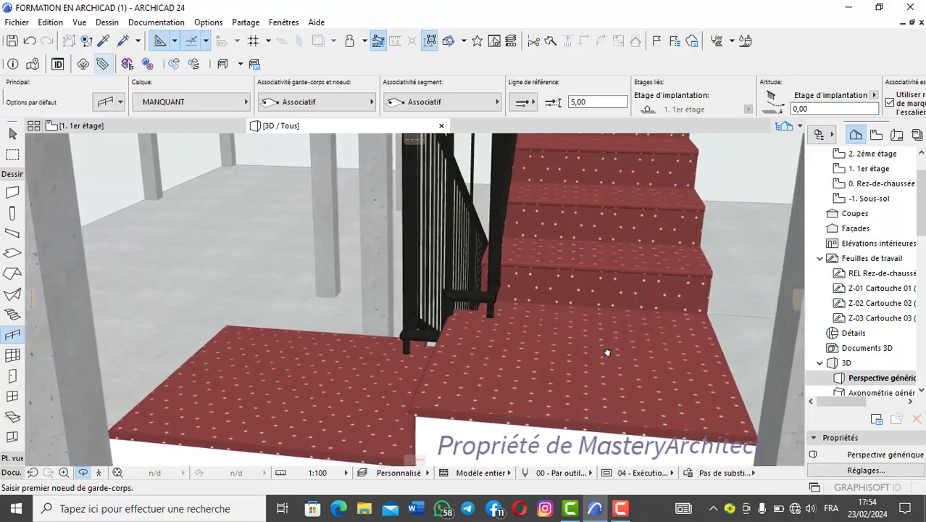
shift+middle_drag(607, 353, 413, 319)
scroll(415, 335, down, 3)
scroll(409, 290, up, 4)
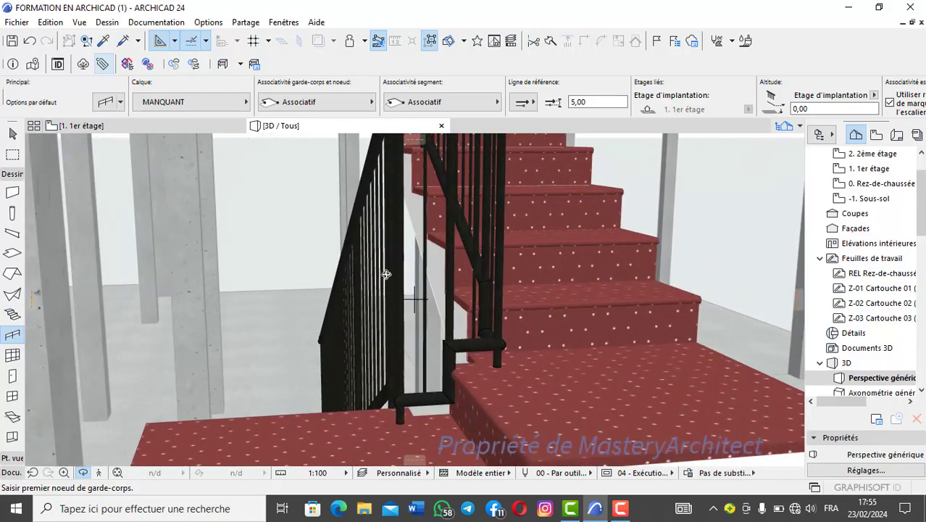
scroll(386, 274, down, 3)
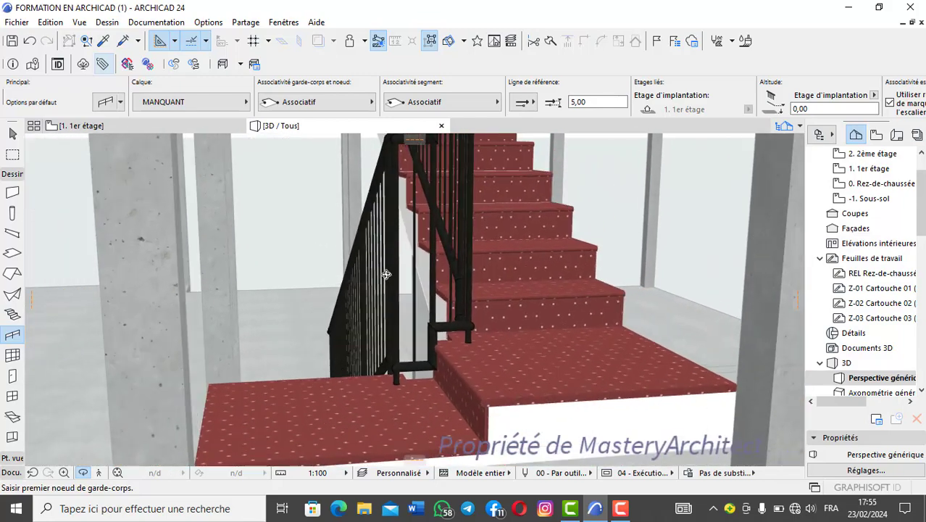
scroll(386, 274, up, 2)
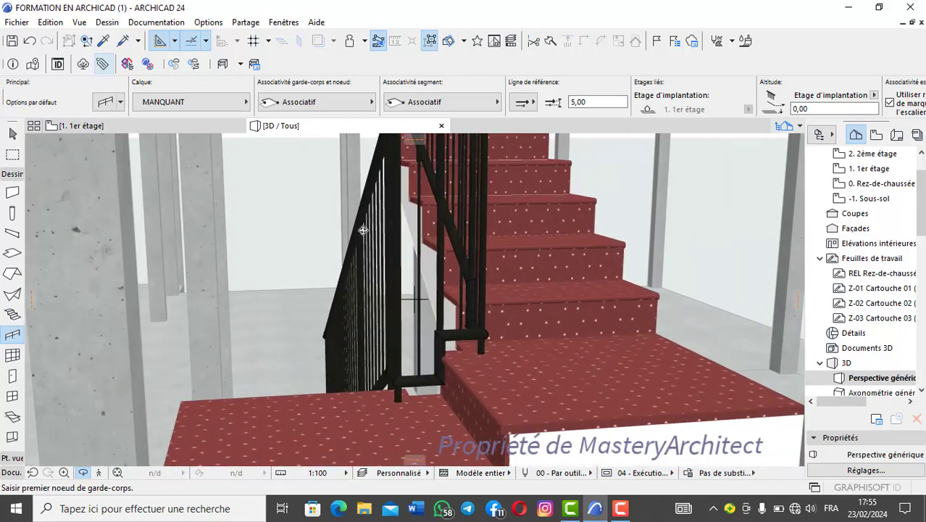
scroll(363, 230, down, 4)
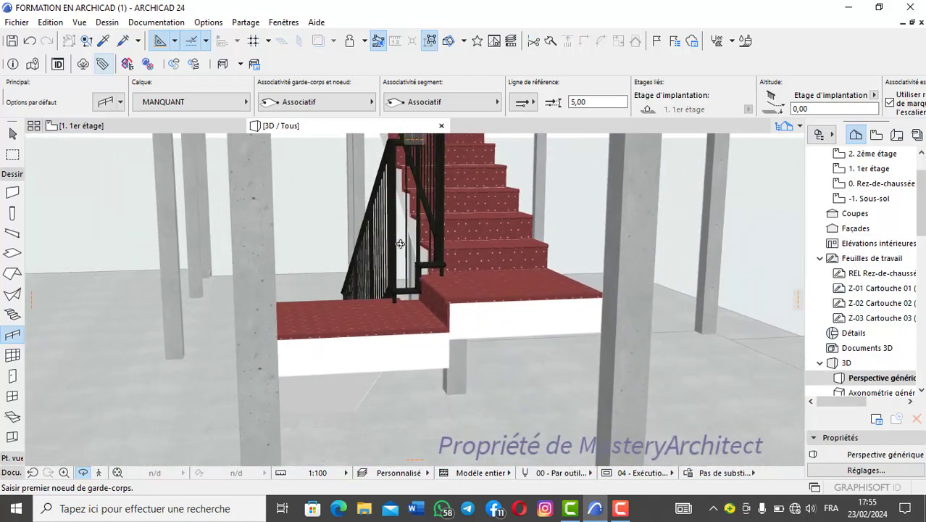
scroll(468, 286, up, 4)
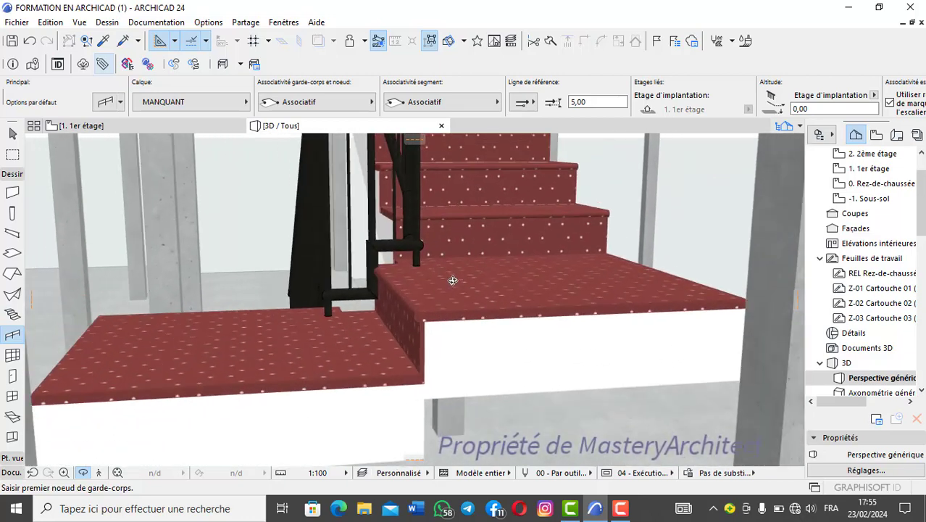
scroll(469, 282, up, 3)
scroll(473, 285, down, 3)
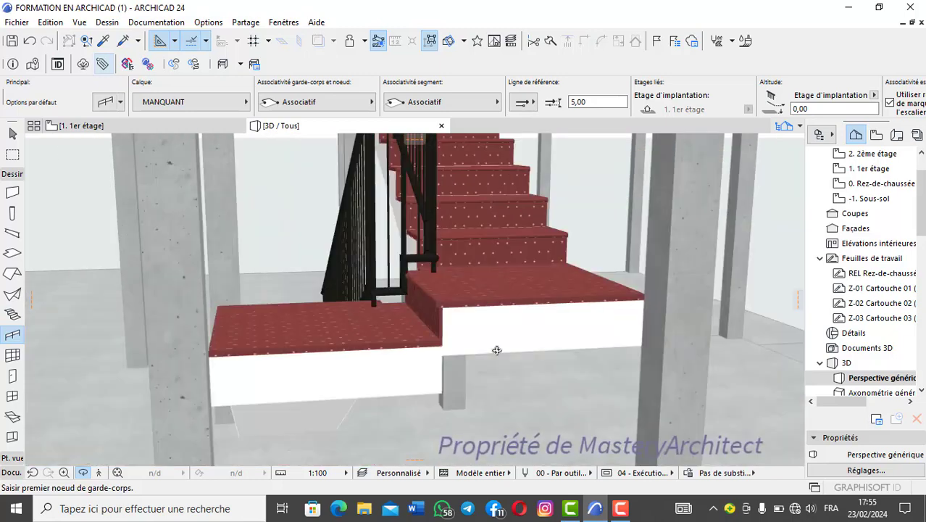
scroll(488, 288, up, 1)
scroll(488, 289, down, 3)
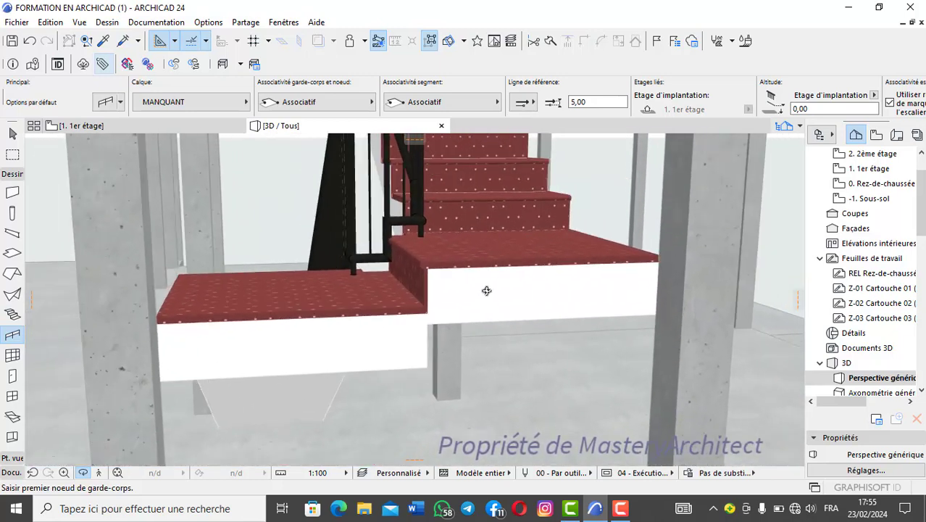
- Select both stairs and set their Finition to Marche only, so that just the treads carry the finish
scroll(486, 291, down, 5)
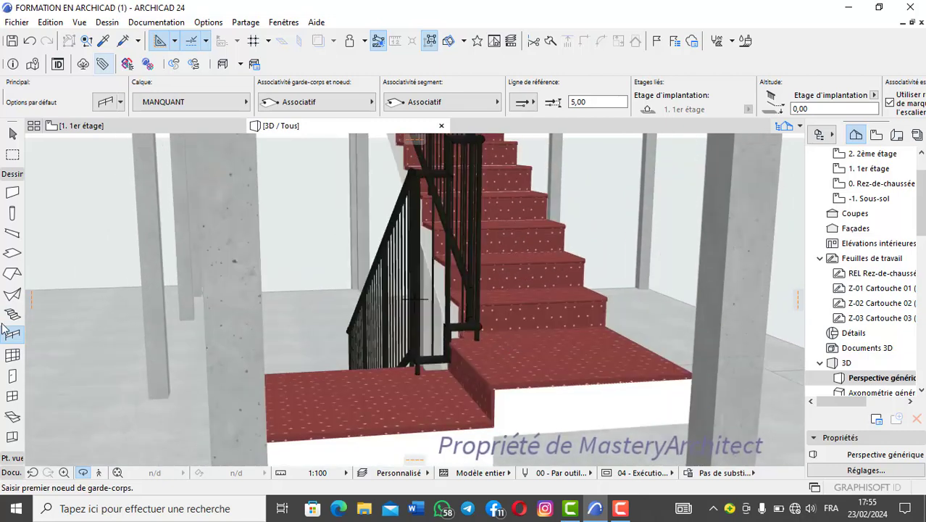
click(12, 314)
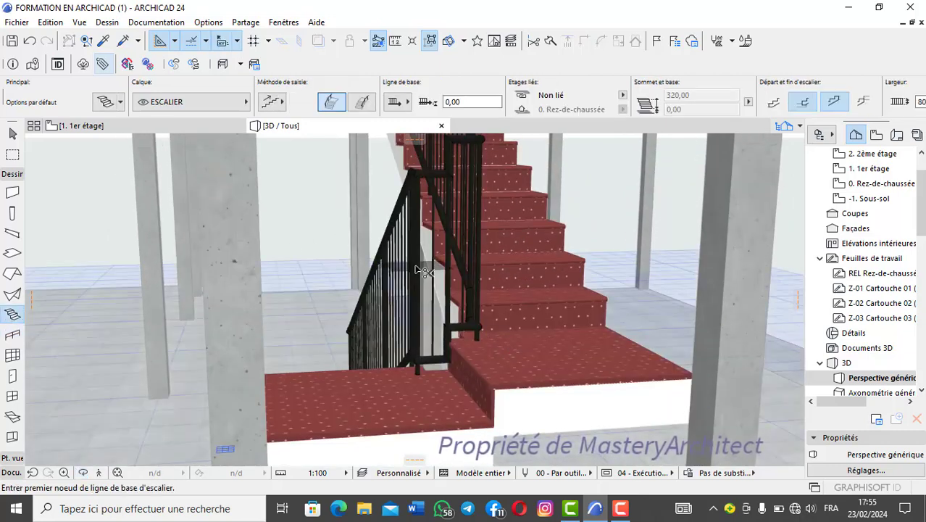
key(ctrl+a)
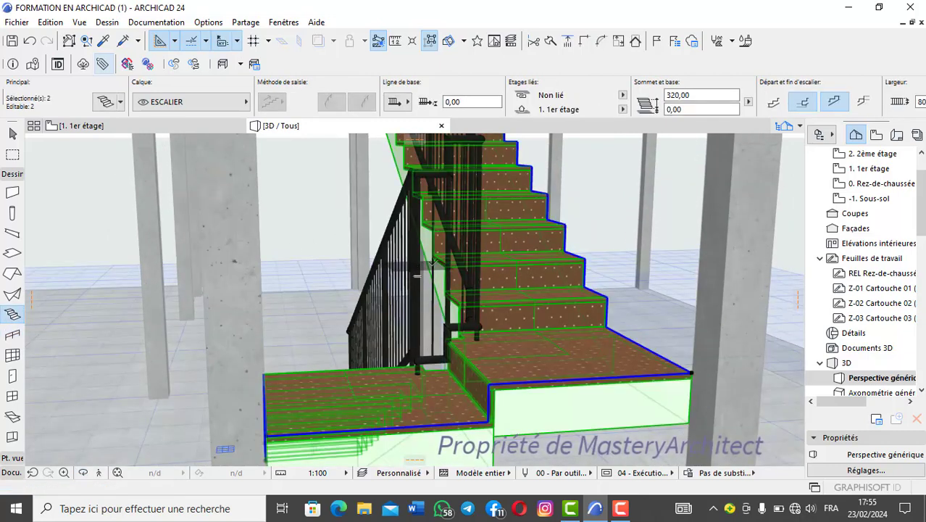
click(105, 102)
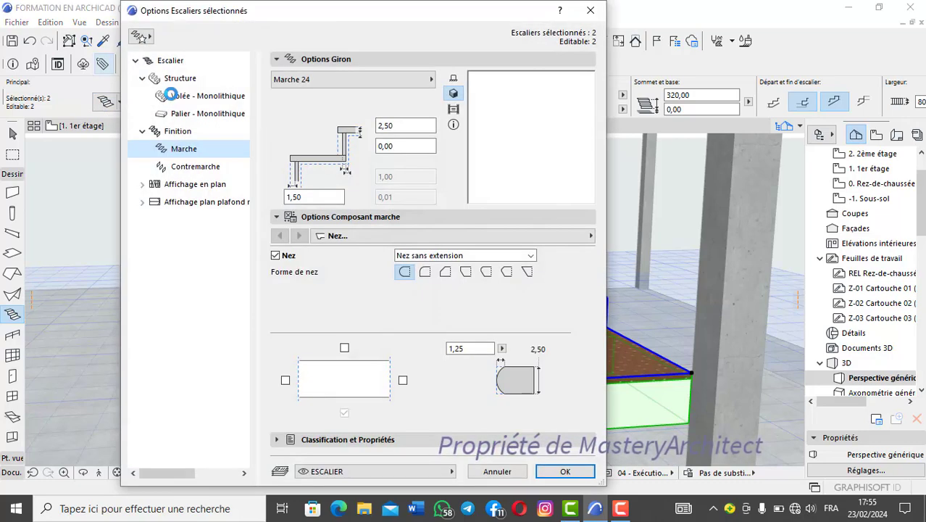
click(192, 133)
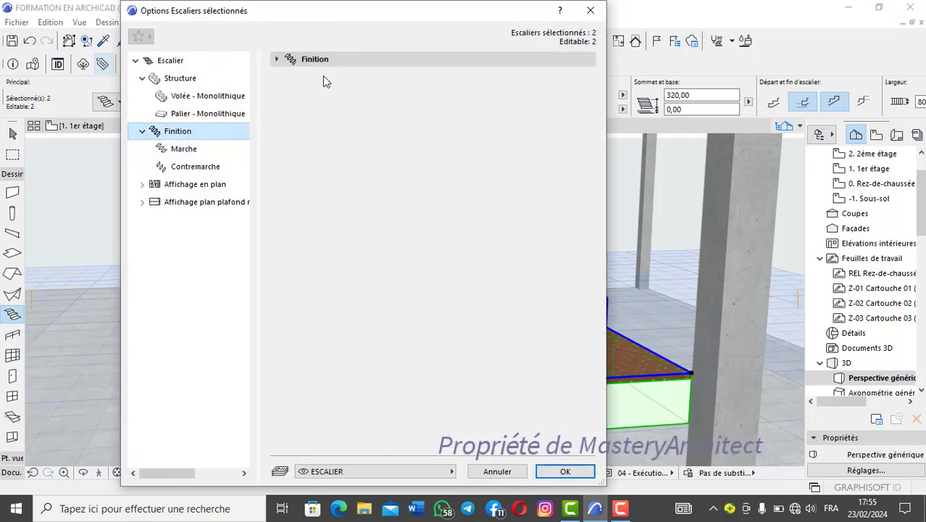
click(341, 60)
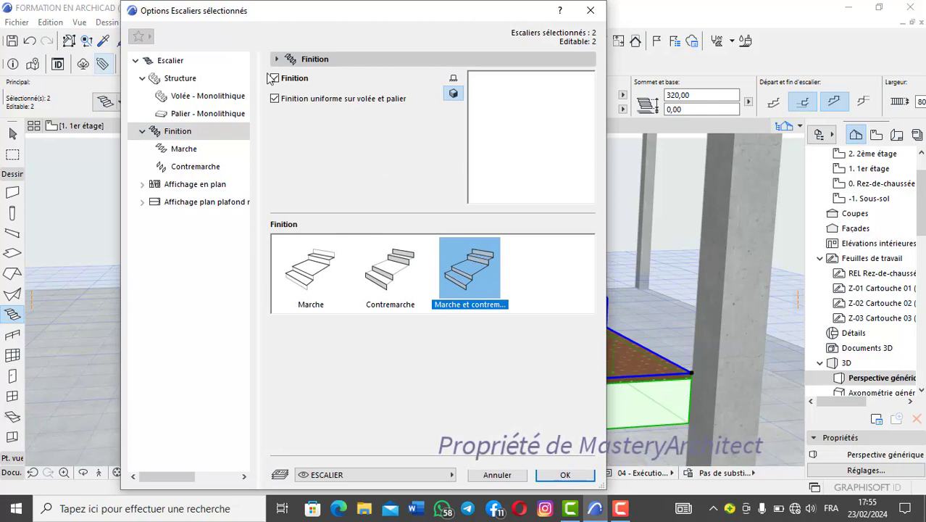
click(274, 78)
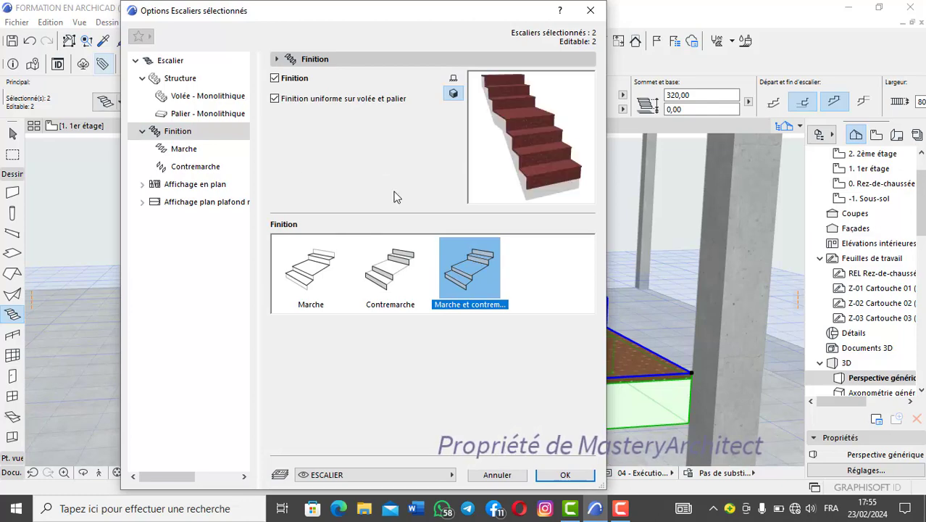
click(310, 279)
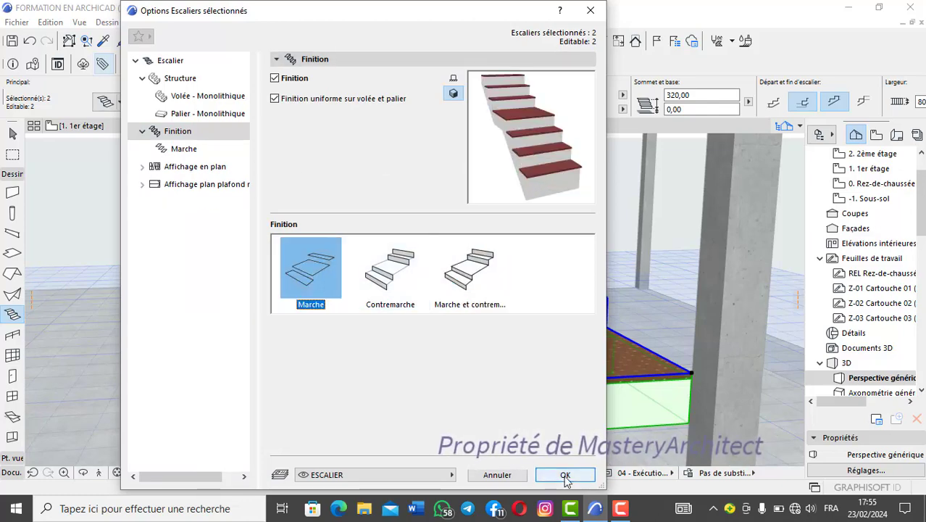
click(566, 475)
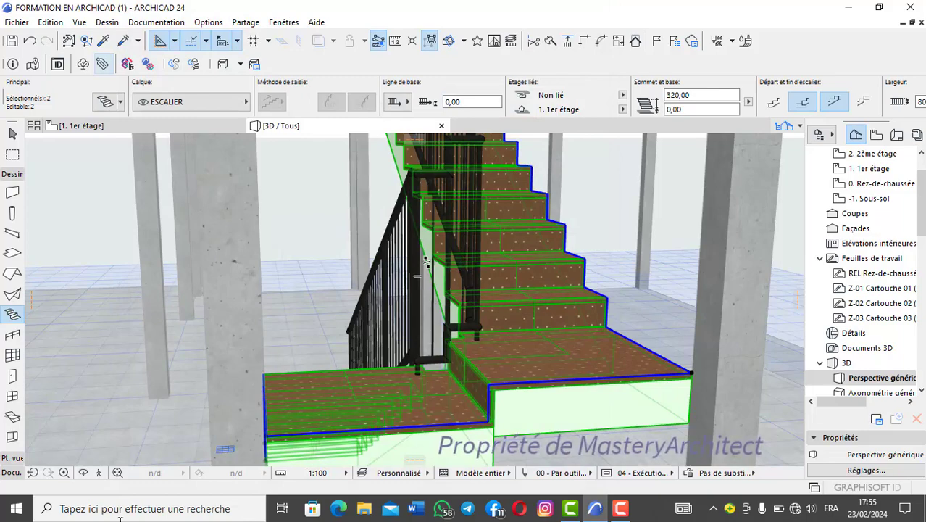
- Examine the risers and treads around the landing with the tread-only finish
click(83, 472)
scroll(470, 298, up, 1)
scroll(470, 298, down, 1)
scroll(470, 298, up, 2)
scroll(470, 298, down, 2)
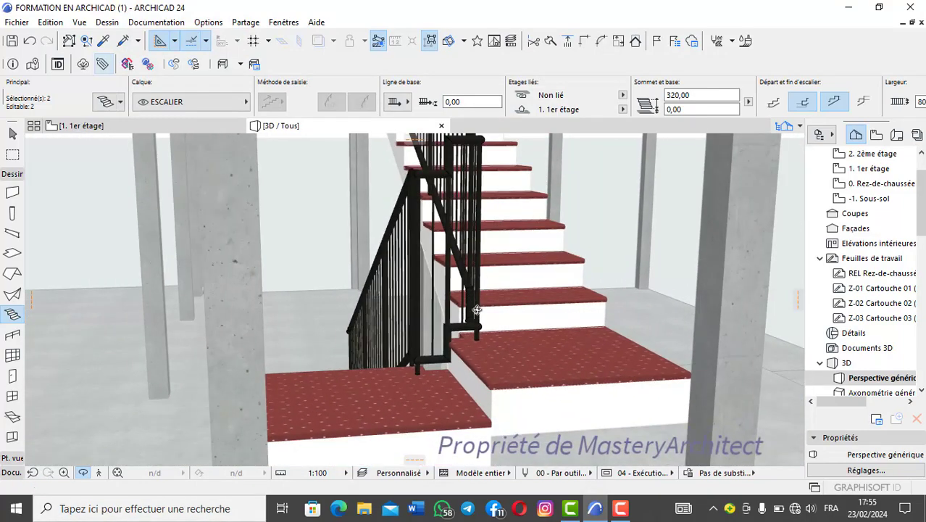
drag(479, 311, 403, 321)
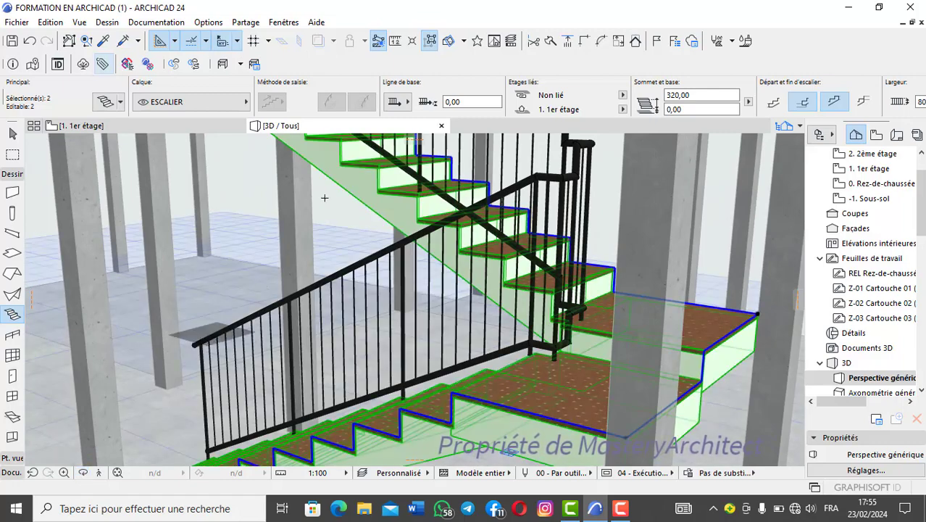
- Try the riser-only finish, Contremarche, on both selected stairs
click(104, 102)
click(304, 58)
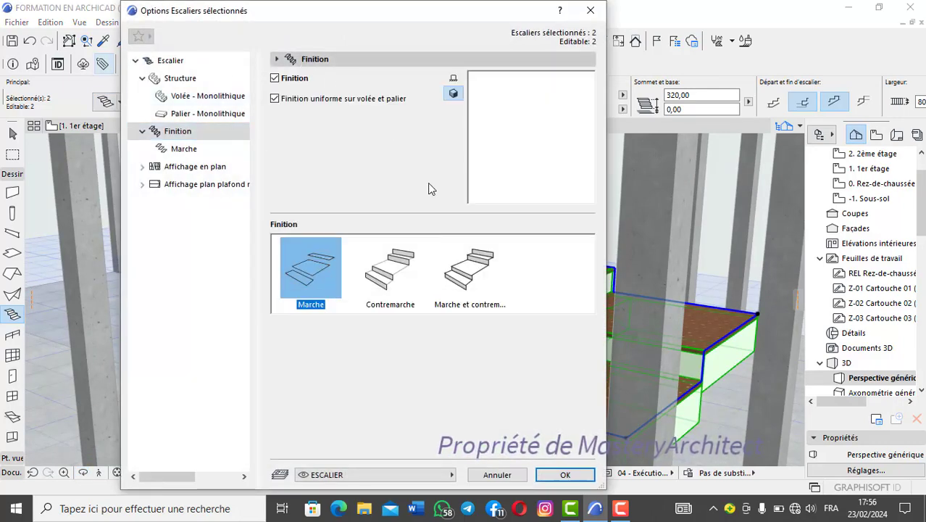
click(392, 280)
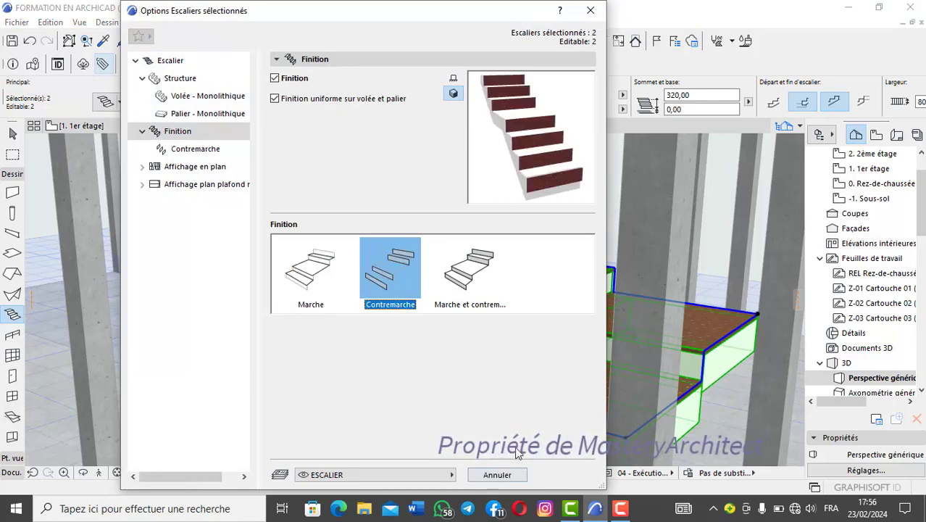
key(Return)
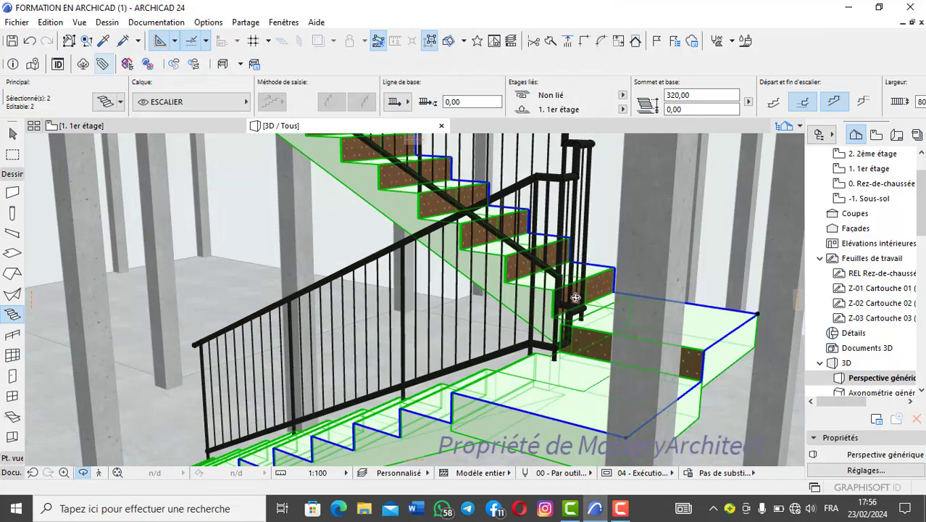
drag(575, 298, 362, 297)
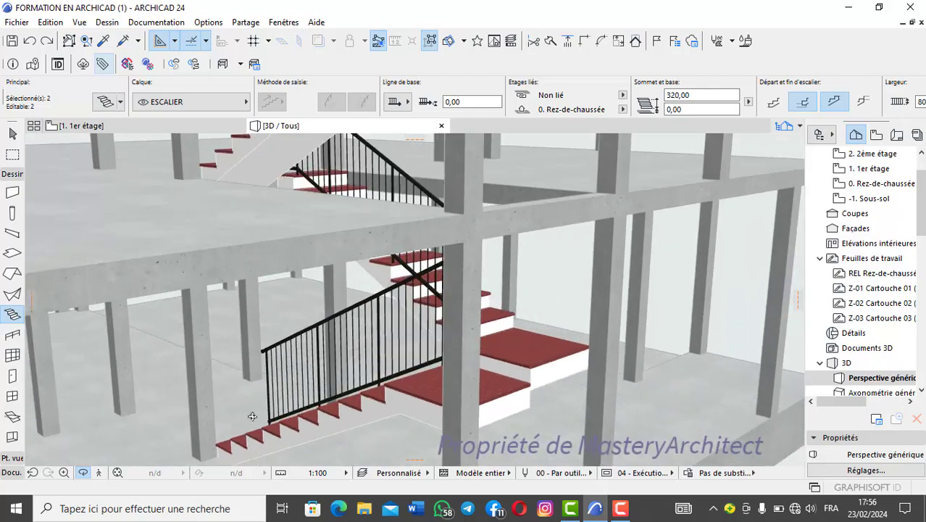
- Examine the flights and railings from the side, from below and across the storeys
middle_drag(251, 416, 279, 358)
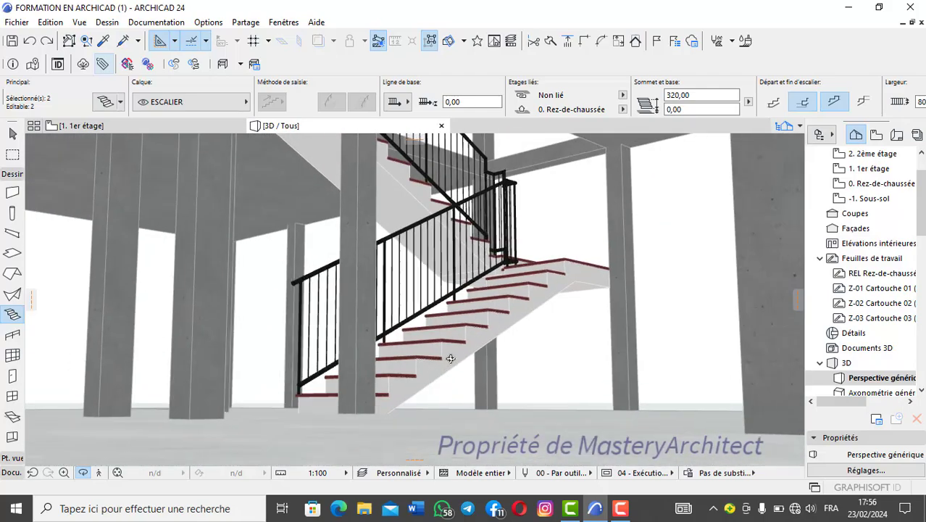
shift+middle_drag(450, 359, 352, 369)
drag(204, 378, 71, 379)
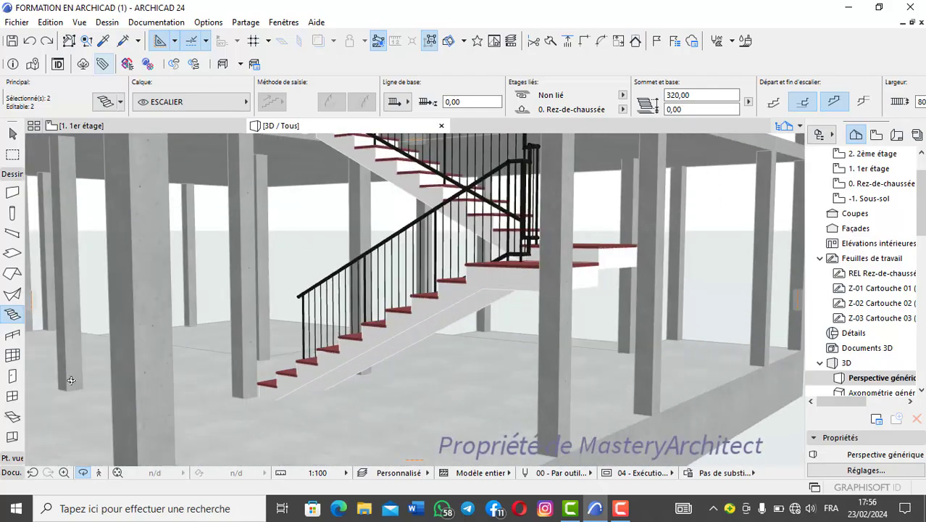
drag(232, 348, 413, 303)
middle_drag(282, 256, 208, 429)
middle_drag(203, 330, 192, 358)
drag(191, 358, 323, 256)
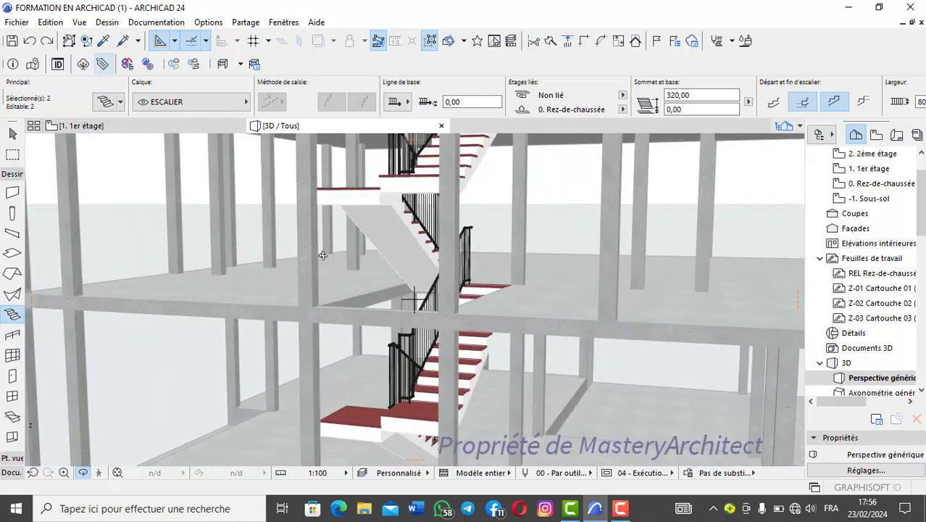
- Change the Volée - Monolithique structure of both stairs to the variant with a stepped underside
click(105, 101)
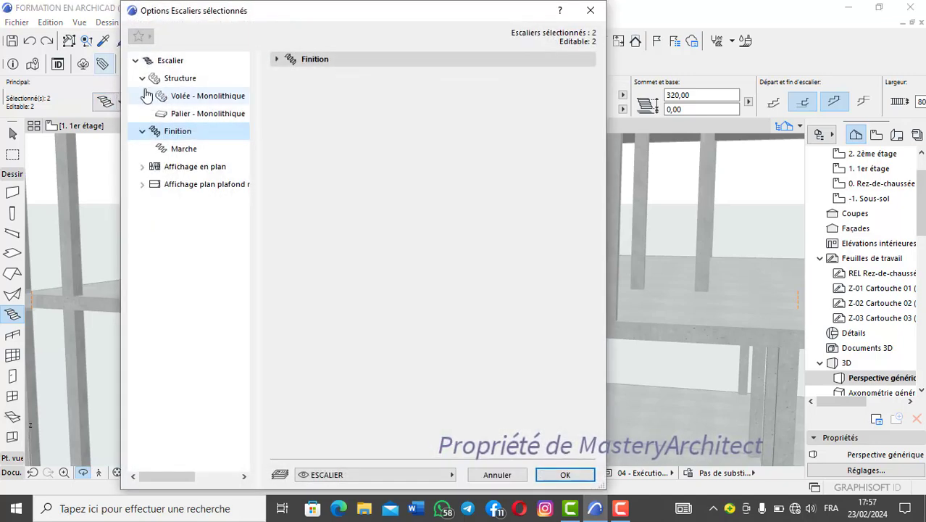
click(197, 99)
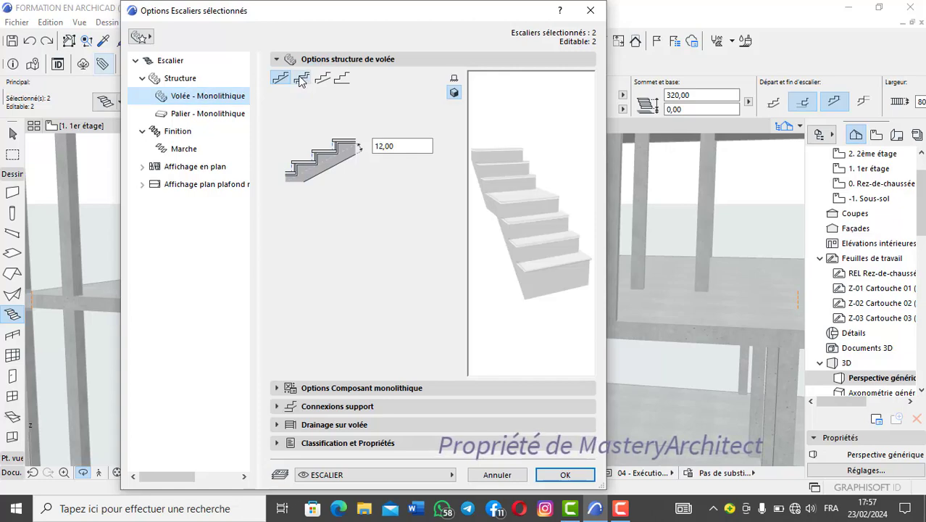
click(301, 79)
click(565, 474)
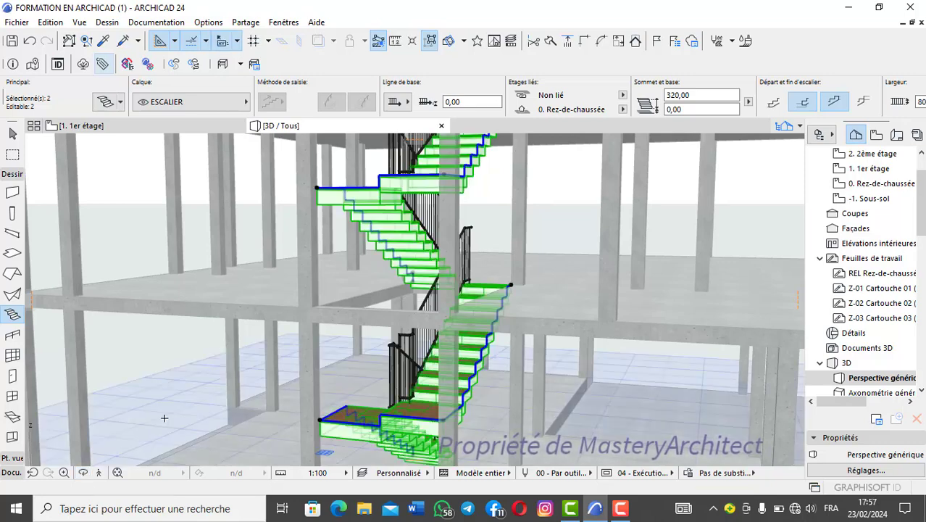
click(84, 472)
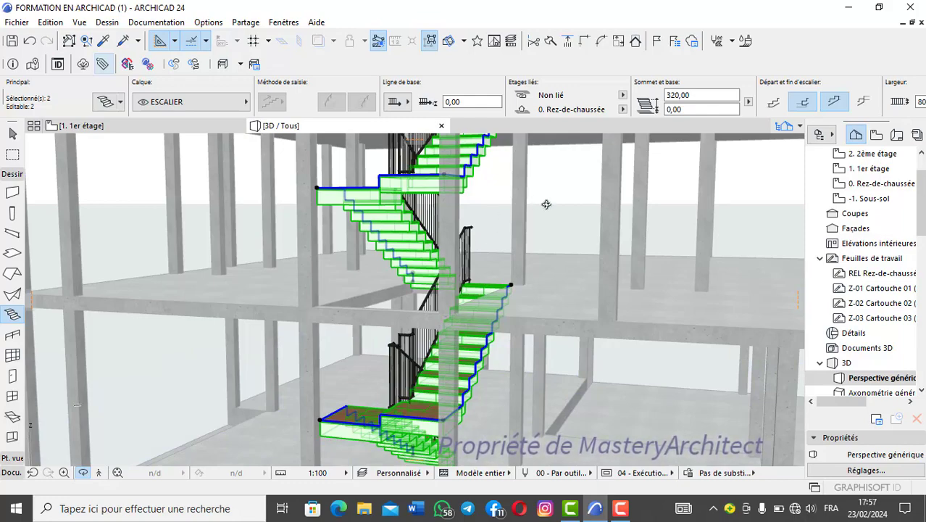
key(Escape)
- Examine the stepped underside, the tread edges and the landing of the flights up close
drag(406, 258, 403, 284)
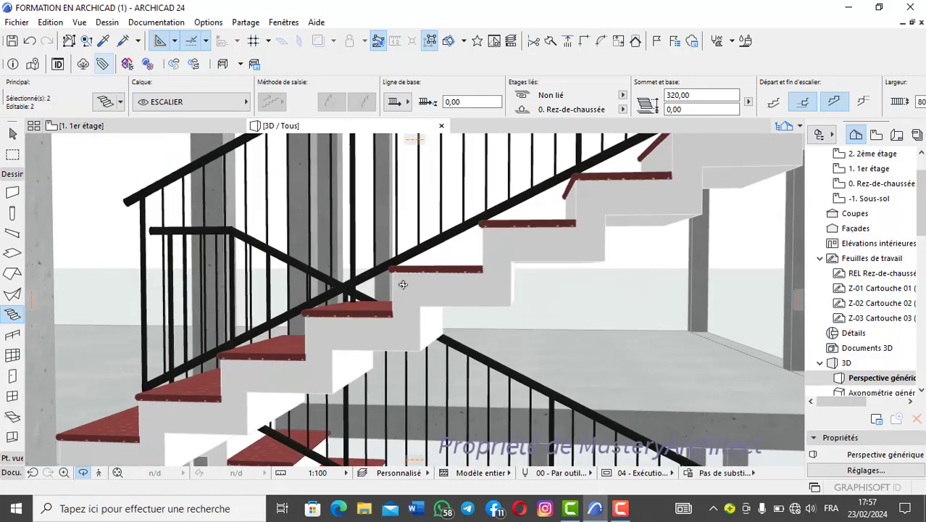
drag(340, 322, 505, 340)
middle_drag(506, 340, 450, 245)
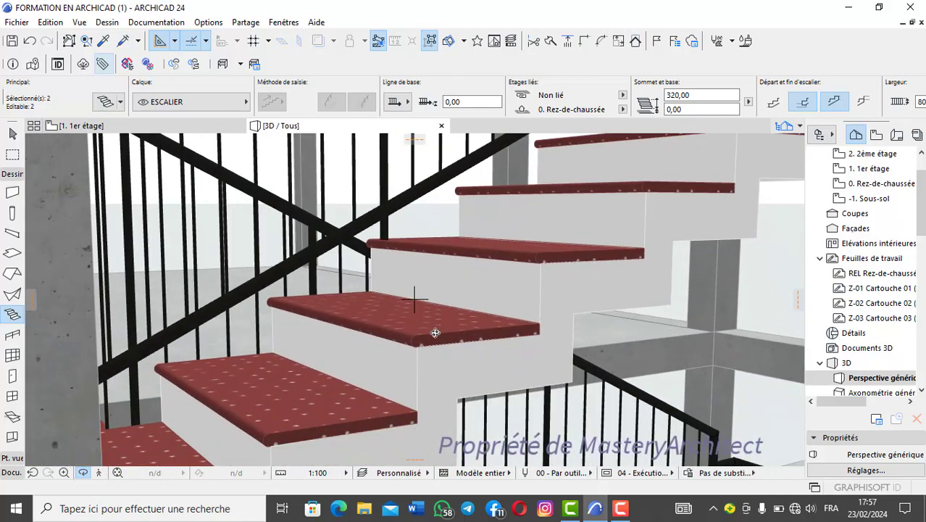
middle_drag(434, 332, 407, 282)
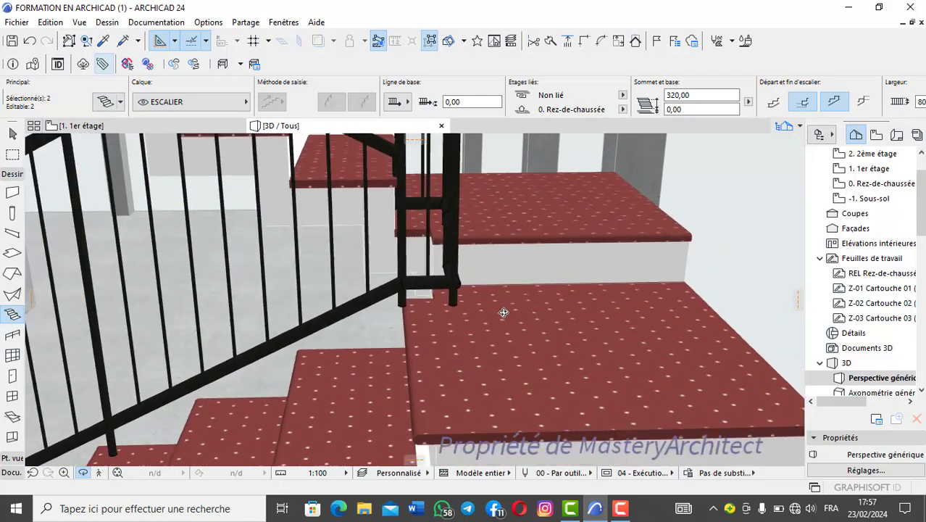
drag(474, 321, 348, 316)
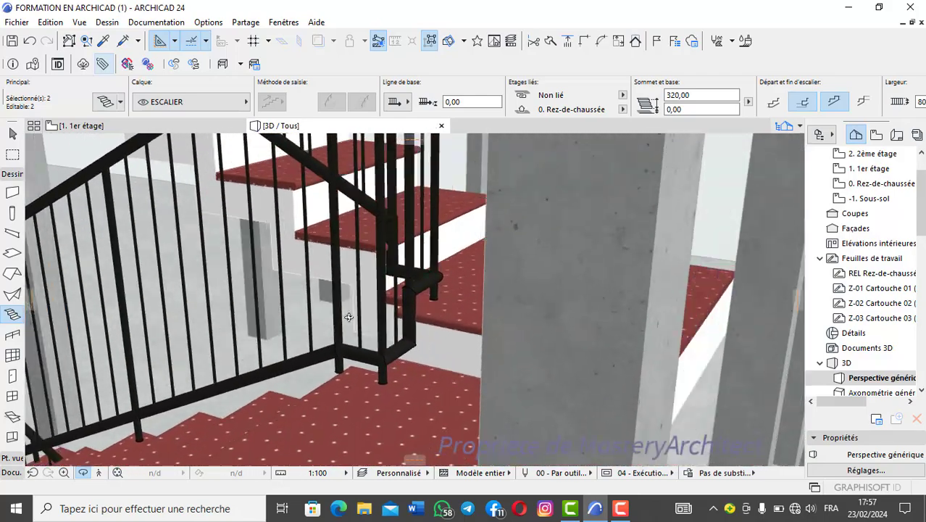
drag(277, 313, 359, 262)
drag(342, 205, 340, 268)
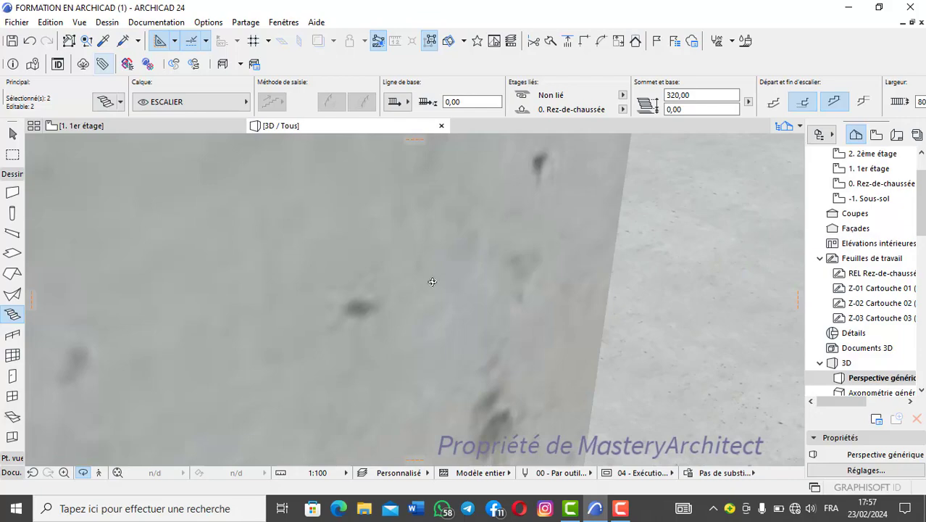
- Examine the stepped flights from the opposite side and the whole staircase within the building
drag(432, 281, 371, 274)
drag(283, 282, 190, 283)
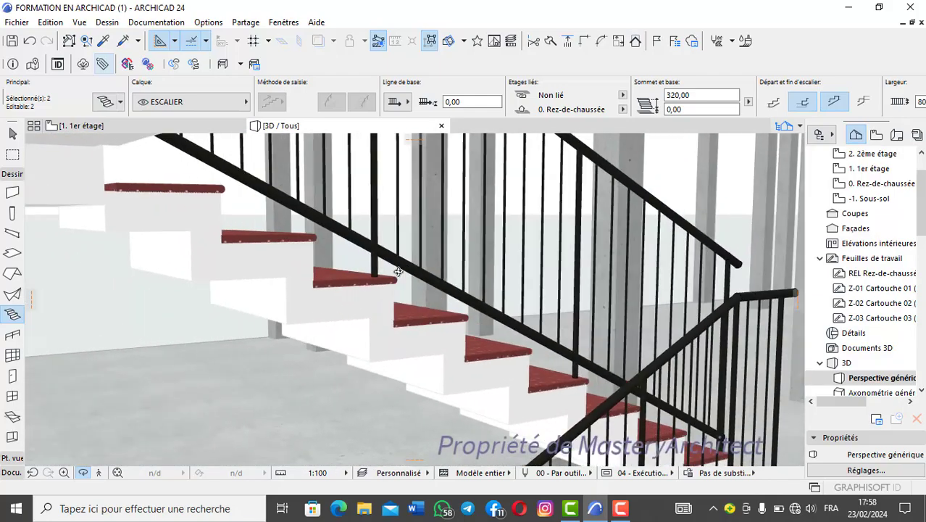
drag(399, 271, 658, 292)
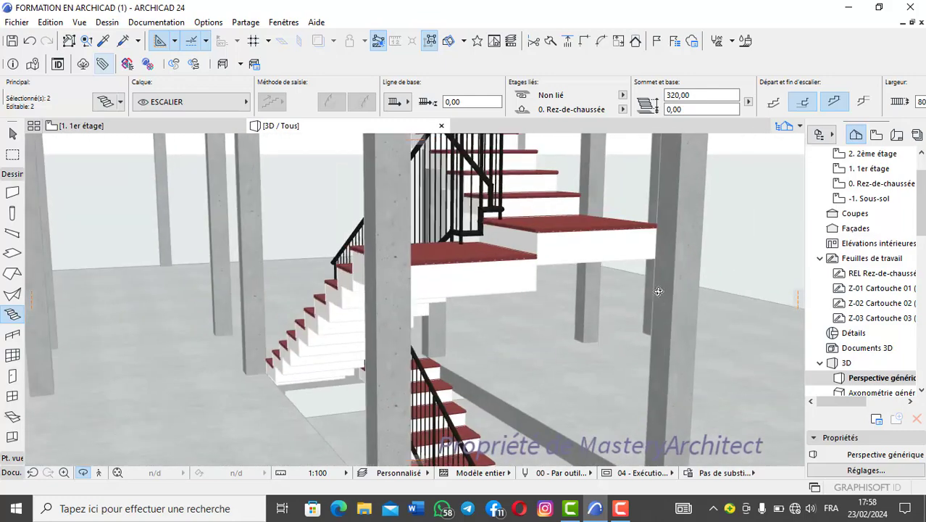
drag(545, 291, 412, 310)
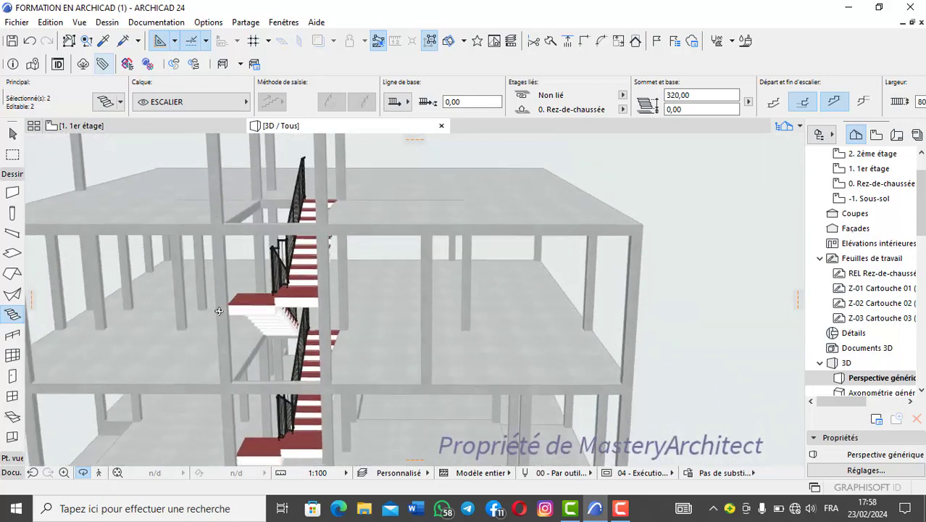
drag(218, 311, 181, 335)
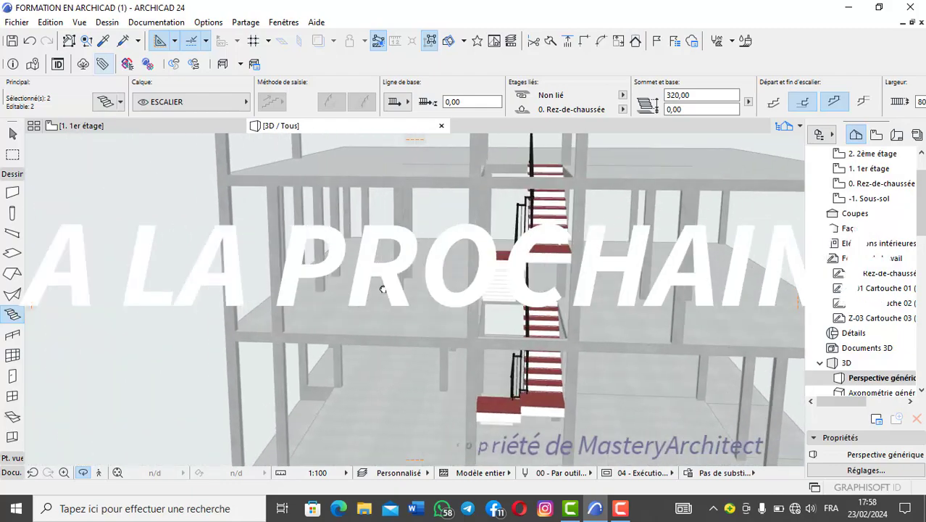